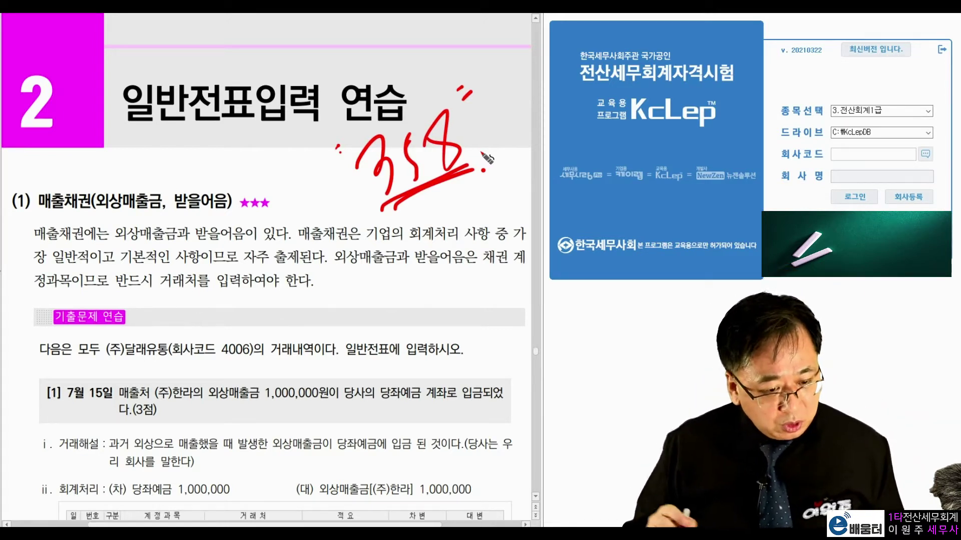
key(Escape)
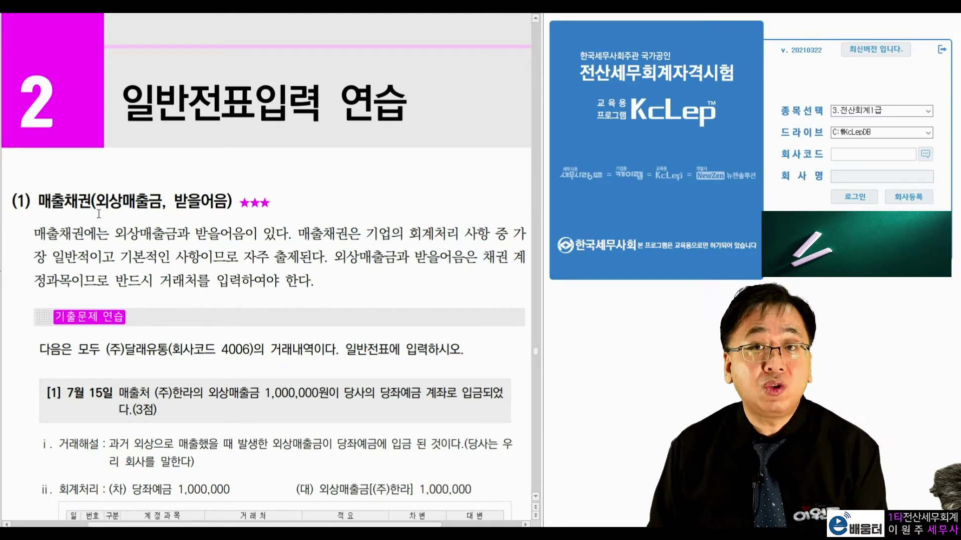
drag(270, 205, 239, 205)
click(291, 220)
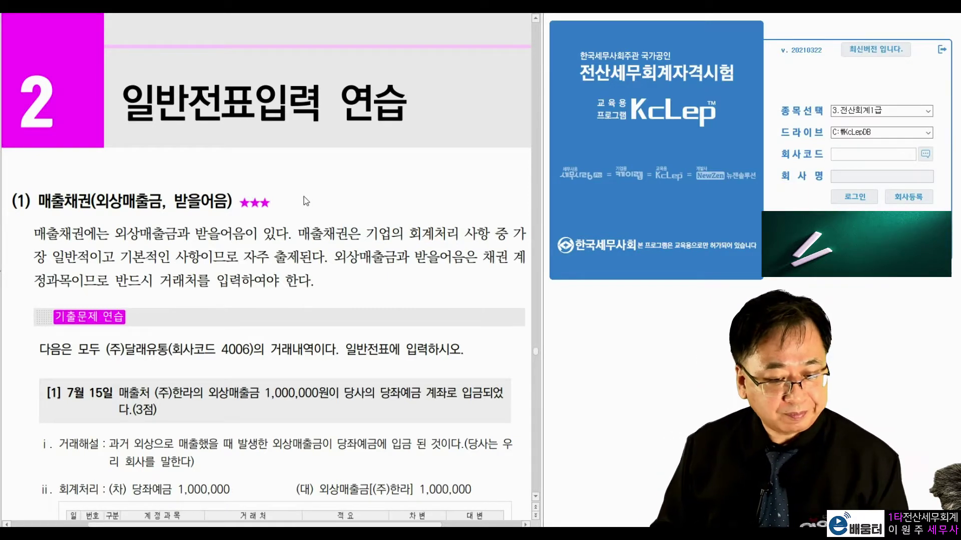
Log in to the practice company (주)달래유통 named in the exercise, using company code 4006.
scroll(305, 197, down, 4)
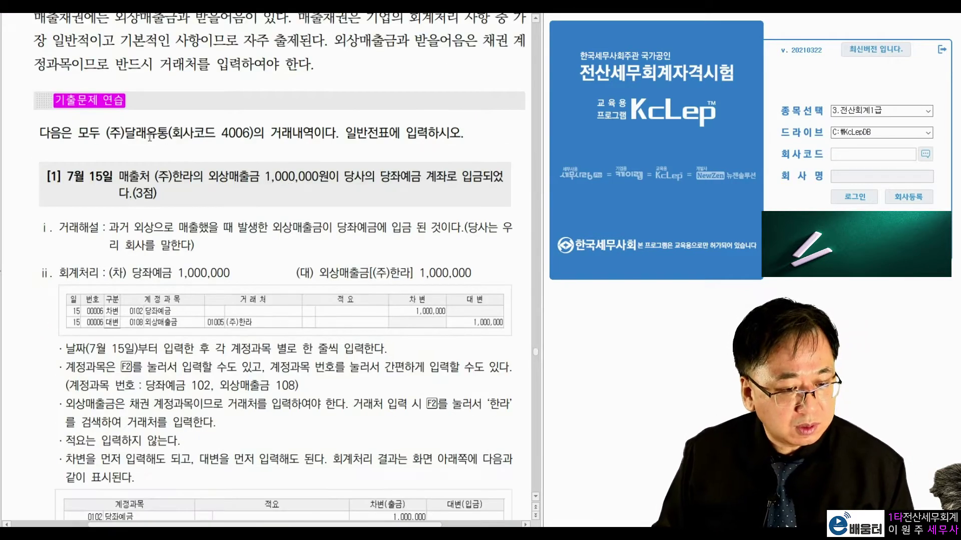
scroll(116, 150, down, 1)
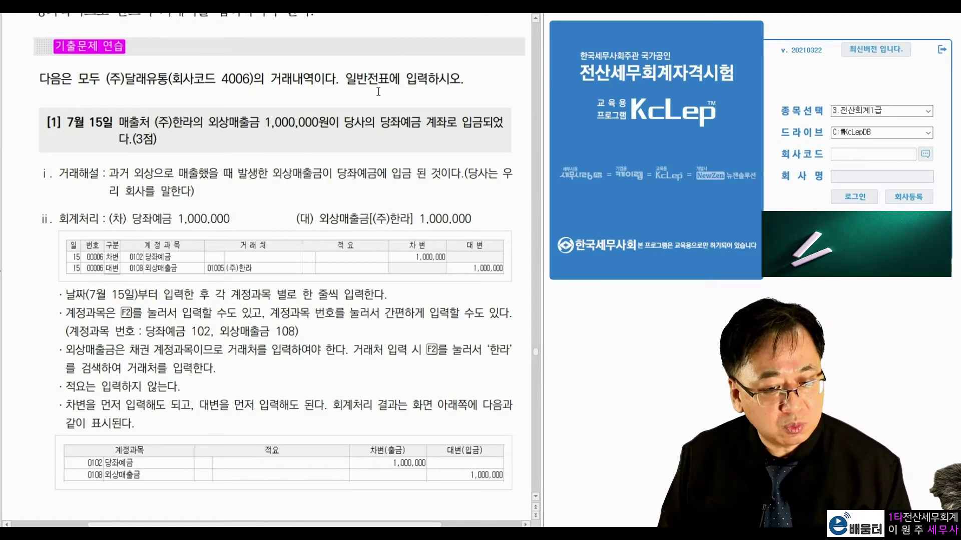
click(872, 158)
text(4006)
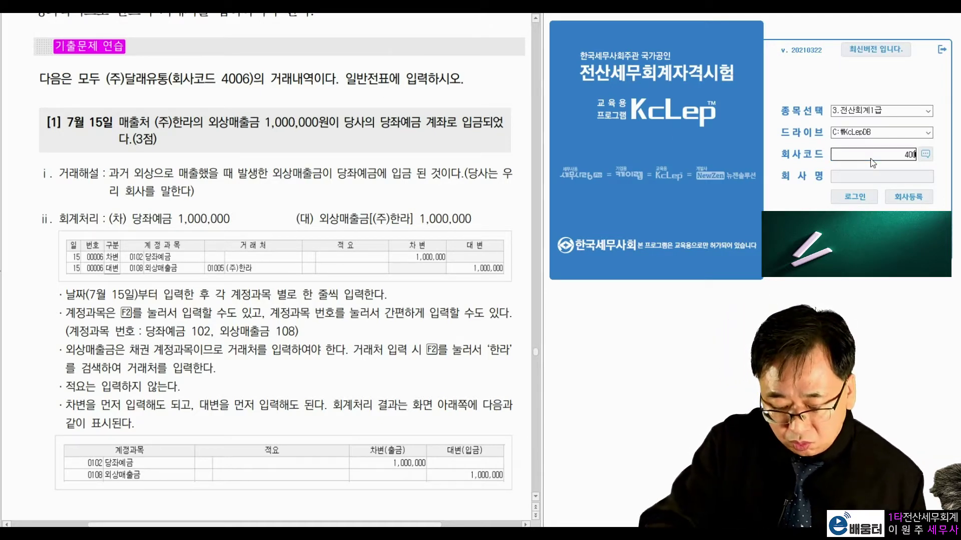
key(Return)
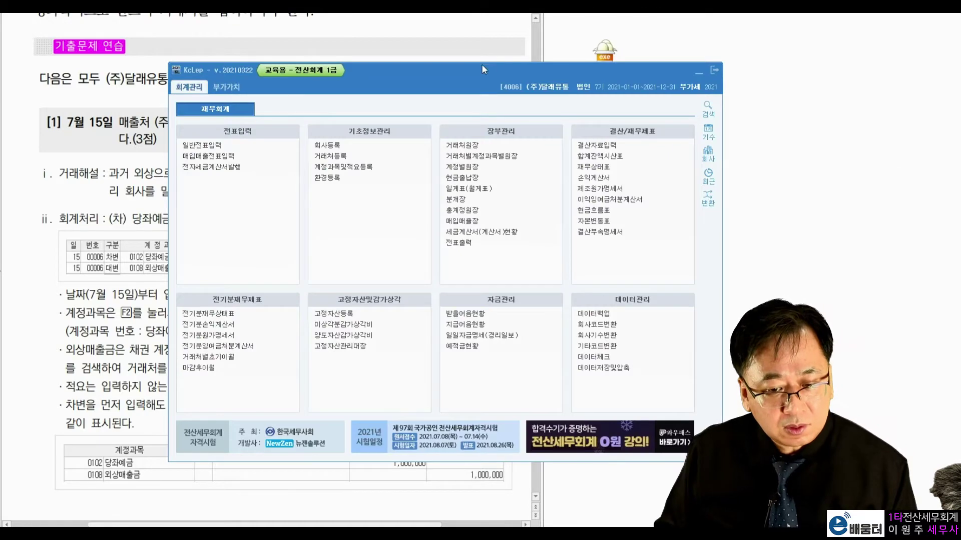
Open general voucher entry (일반전표입력) and arrange its window beside the exercise text.
drag(475, 71, 710, 24)
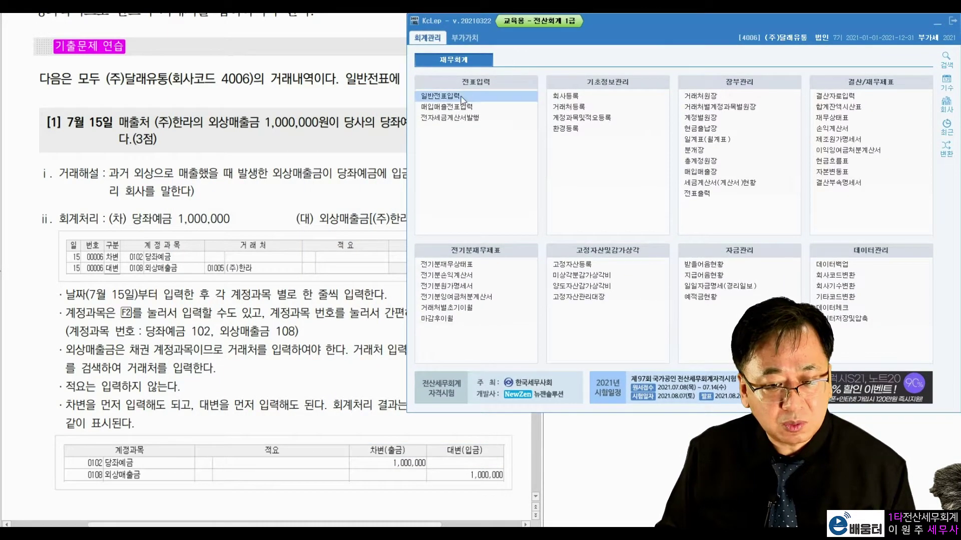
click(449, 100)
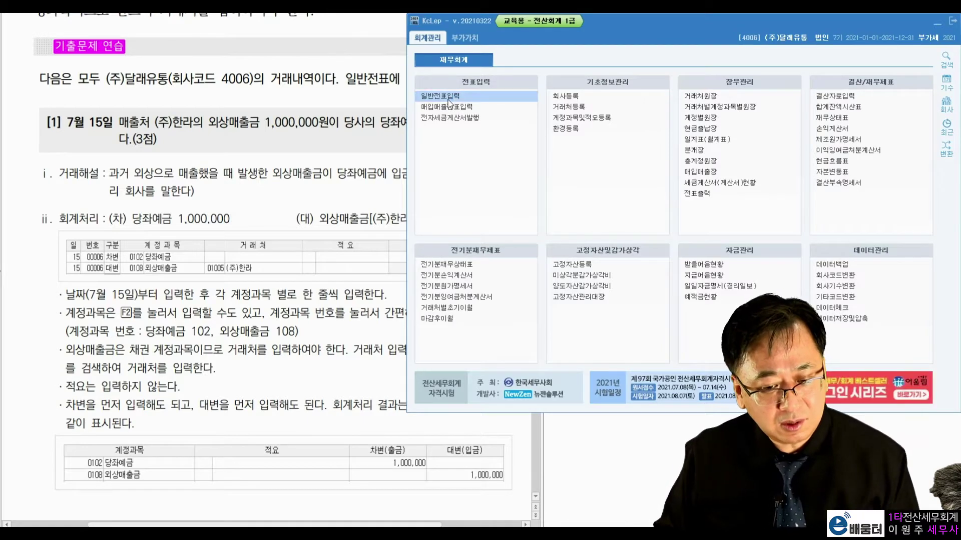
drag(510, 40, 671, 22)
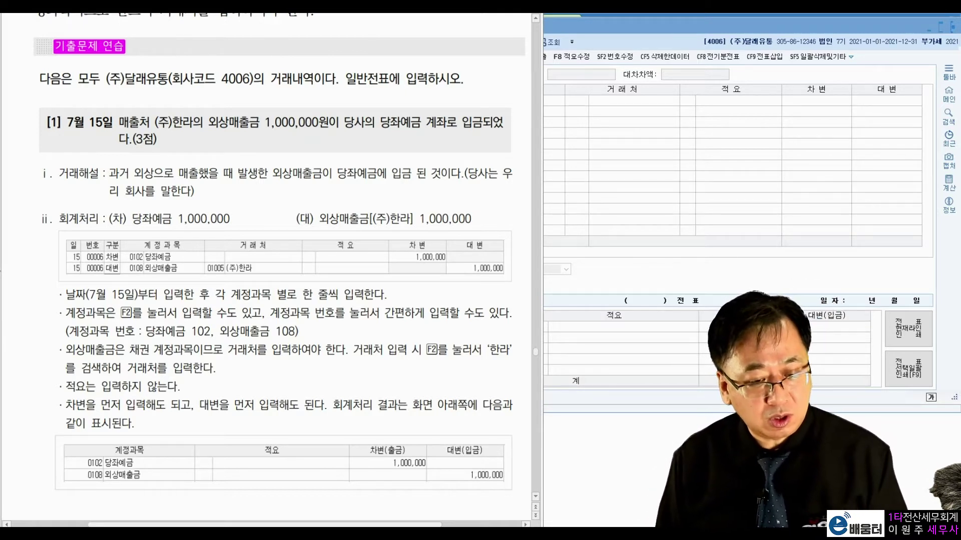
drag(434, 136, 417, 146)
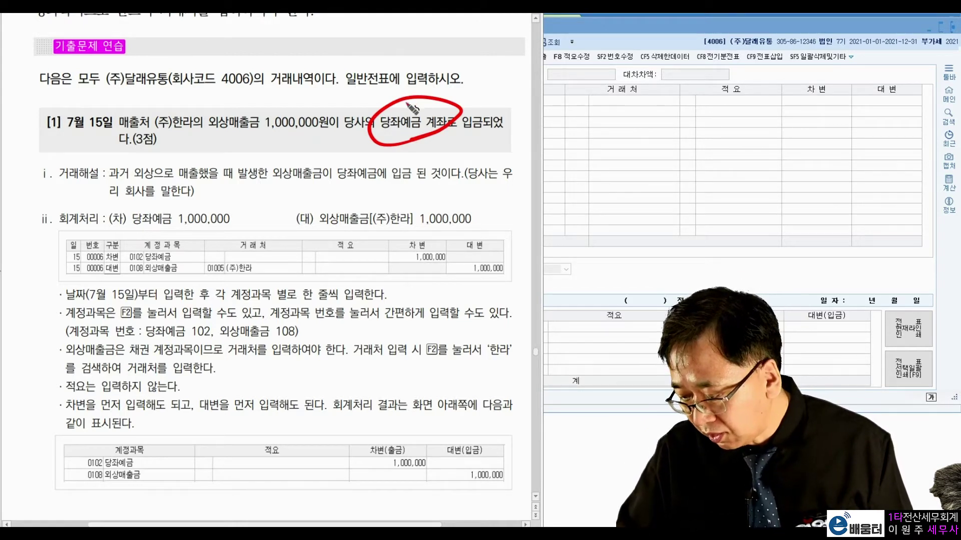
drag(112, 206, 118, 205)
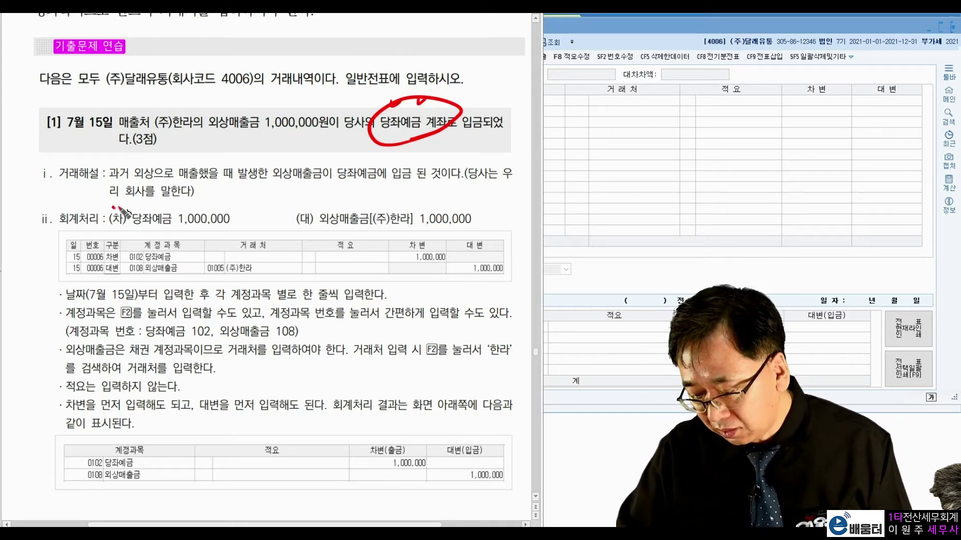
drag(231, 205, 239, 203)
mouse_move(244, 141)
mouse_down()
mouse_move(258, 131)
mouse_move(350, 130)
mouse_up()
drag(463, 140, 483, 135)
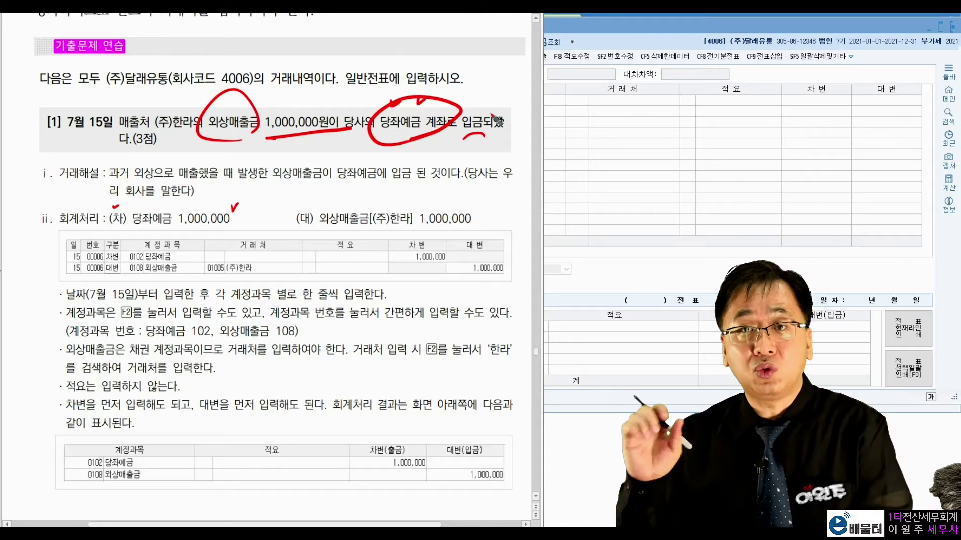
drag(477, 207, 491, 203)
drag(290, 204, 301, 202)
drag(369, 230, 413, 232)
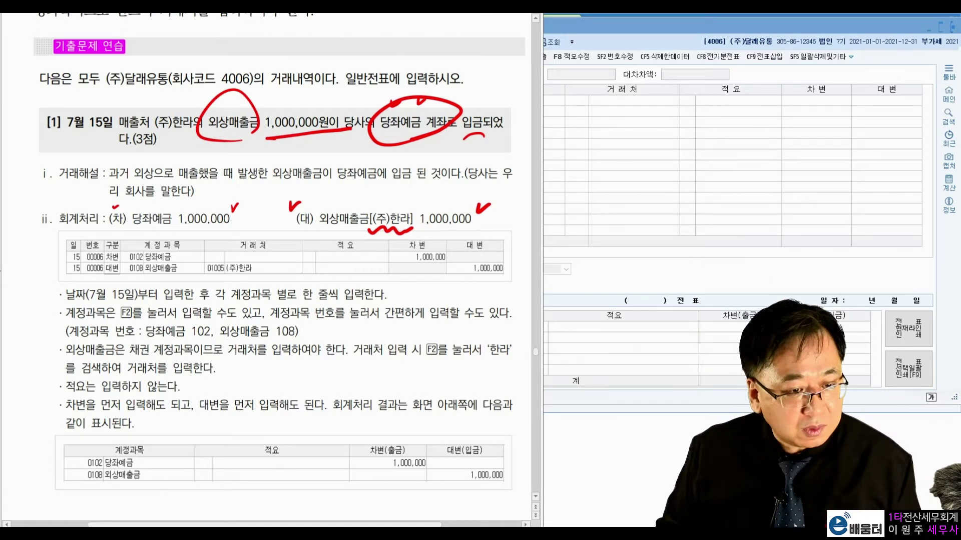
key(Escape)
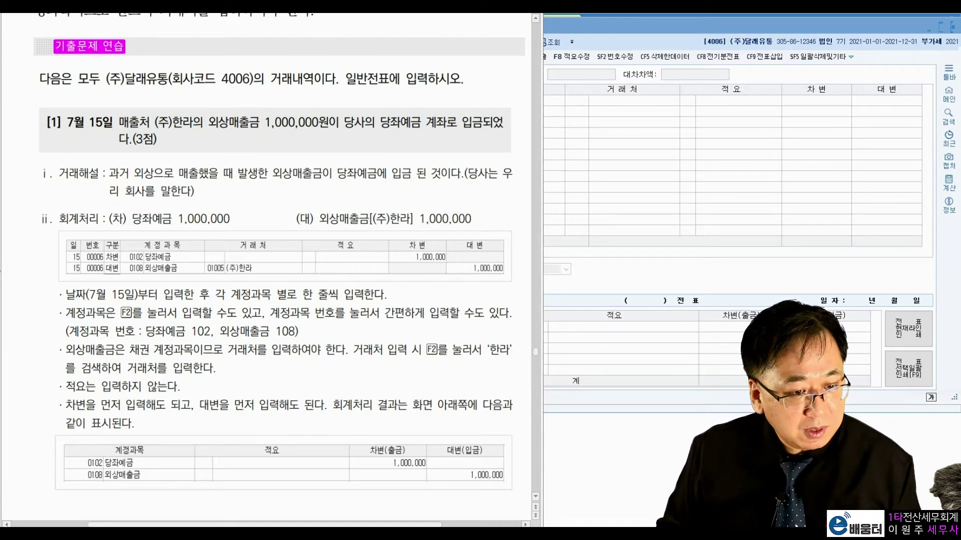
Set the general voucher entry date to month 07, day 15.
click(617, 128)
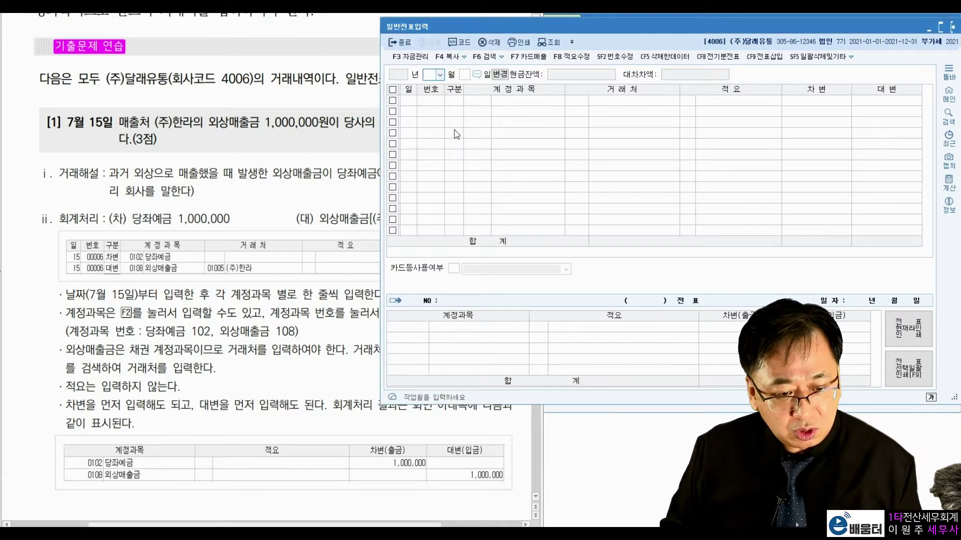
text(07)
key(Return)
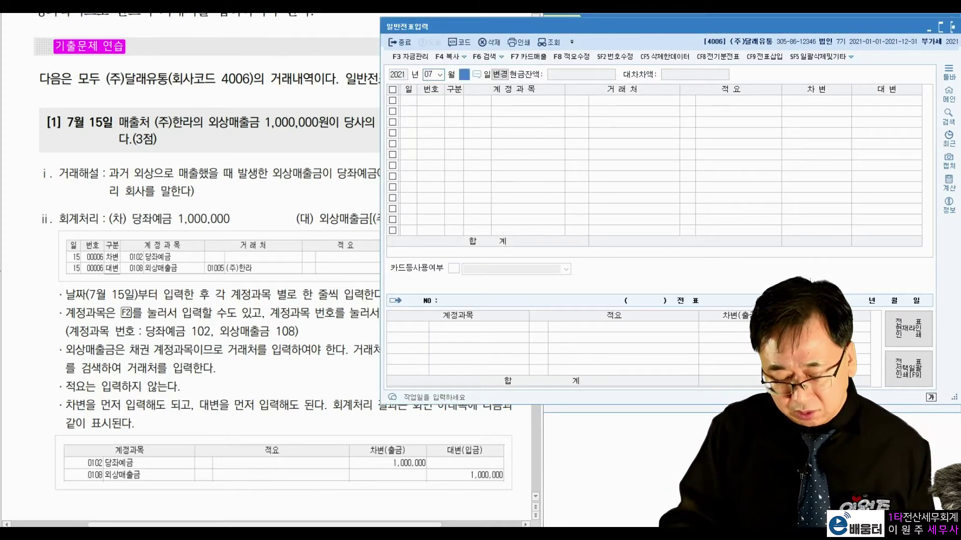
text(15)
key(Return)
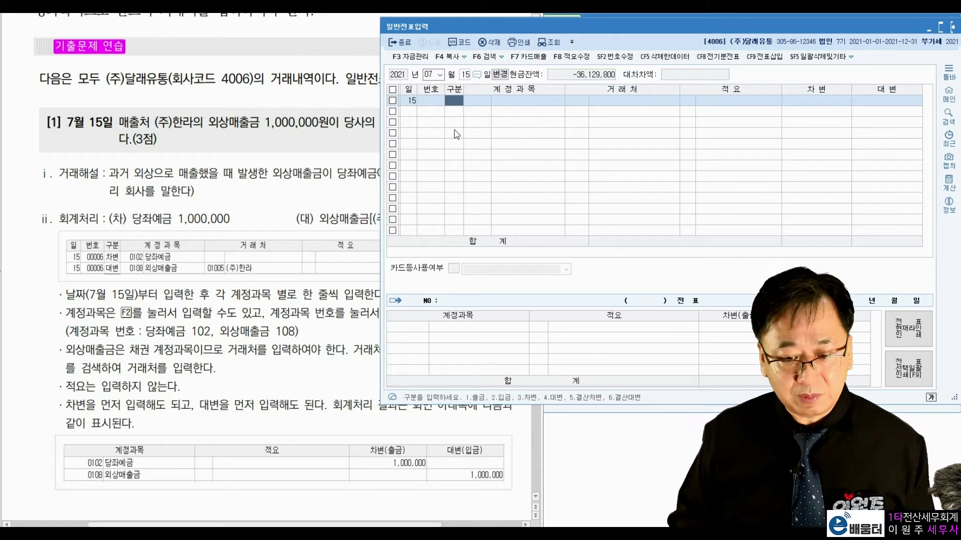
Enter a debit (차변) line for account 102 당좌예금 with an amount of 1,000,000, leaving customer and description blank.
text(3)
key(Return)
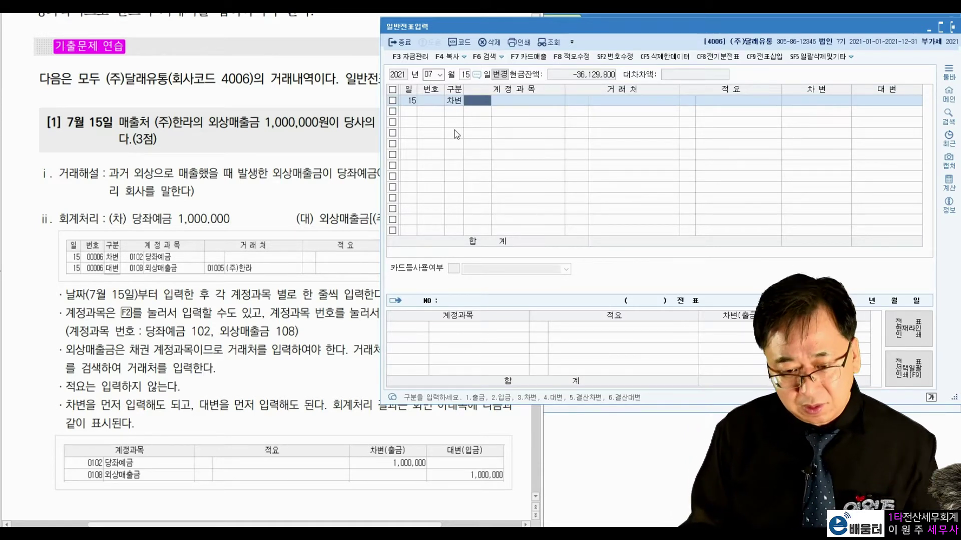
text(102)
key(Return)
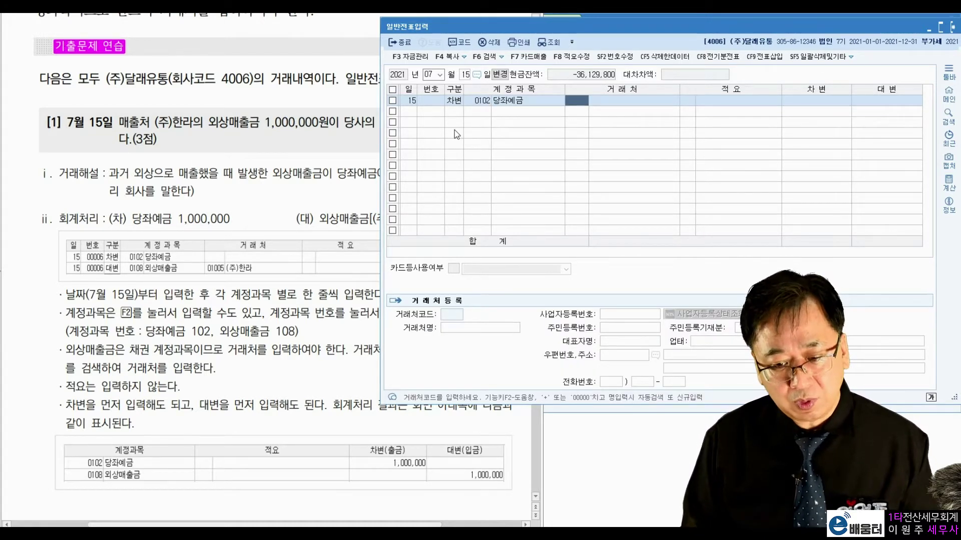
key(Return)
key(Return)
key(Return)
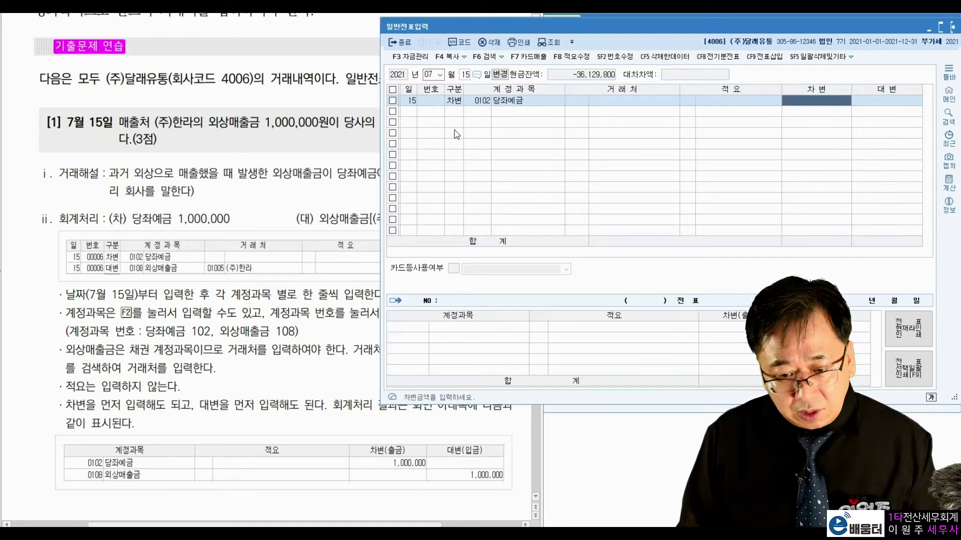
text(1000000)
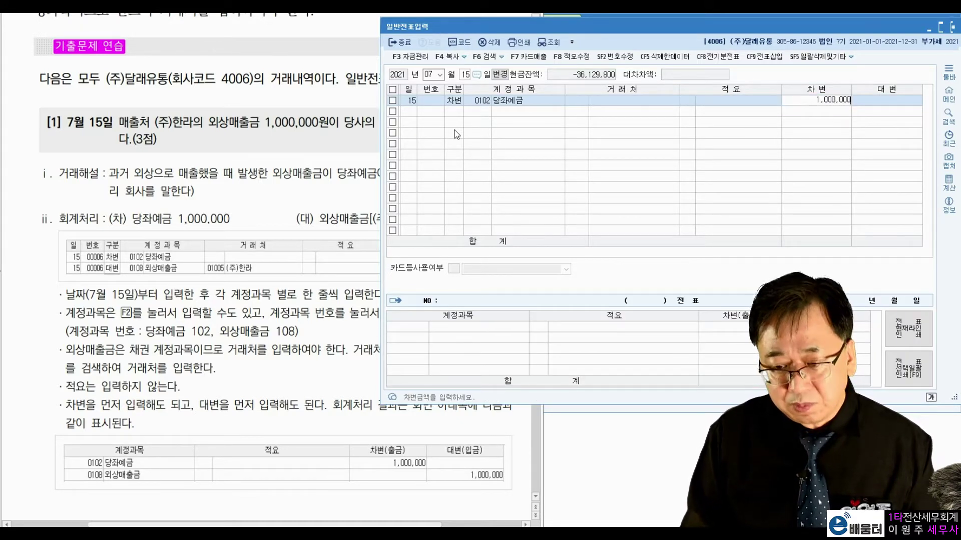
key(Return)
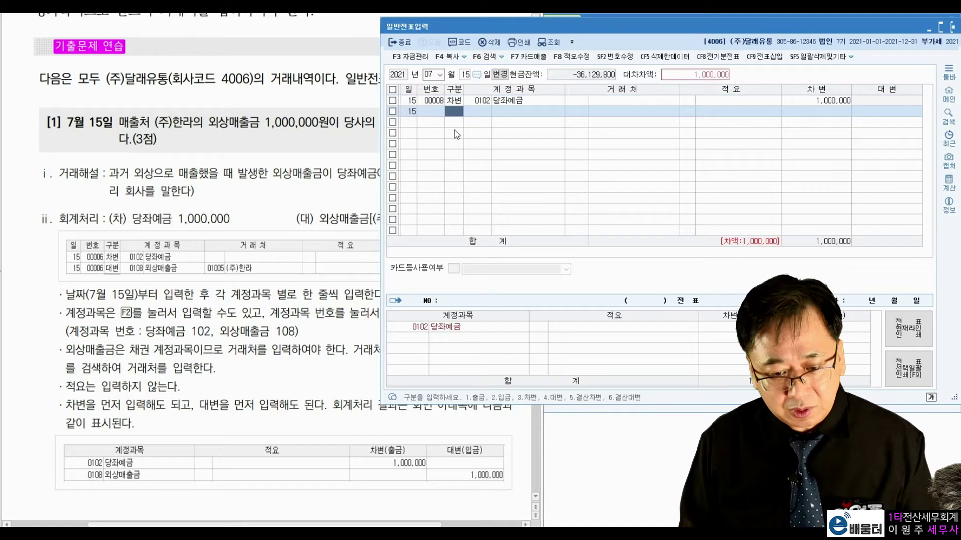
Add a credit (대변) line for account 0108 외상매출금, found by searching 외상매, with an amount of 1,000,000.
text(4)
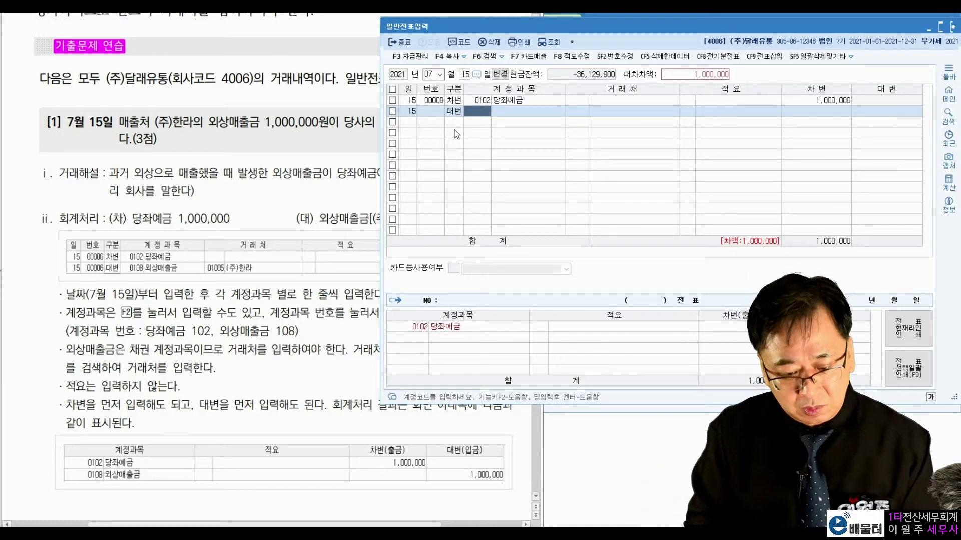
text(외상매)
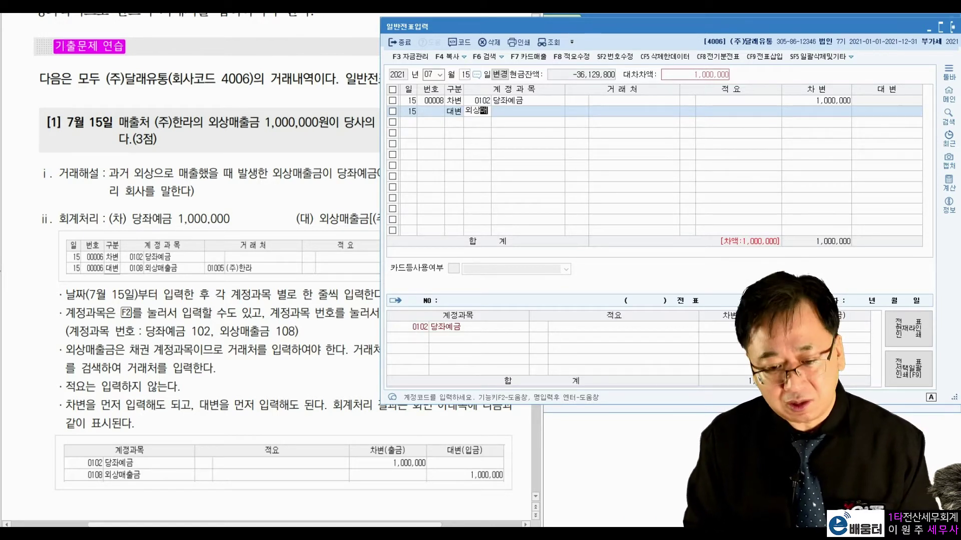
key(Return)
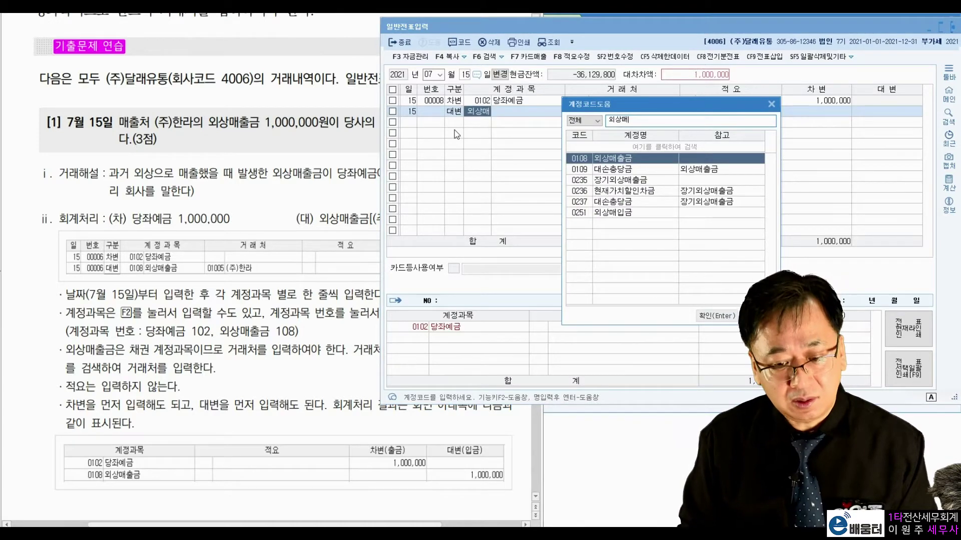
key(Return)
key(Left)
key(Return)
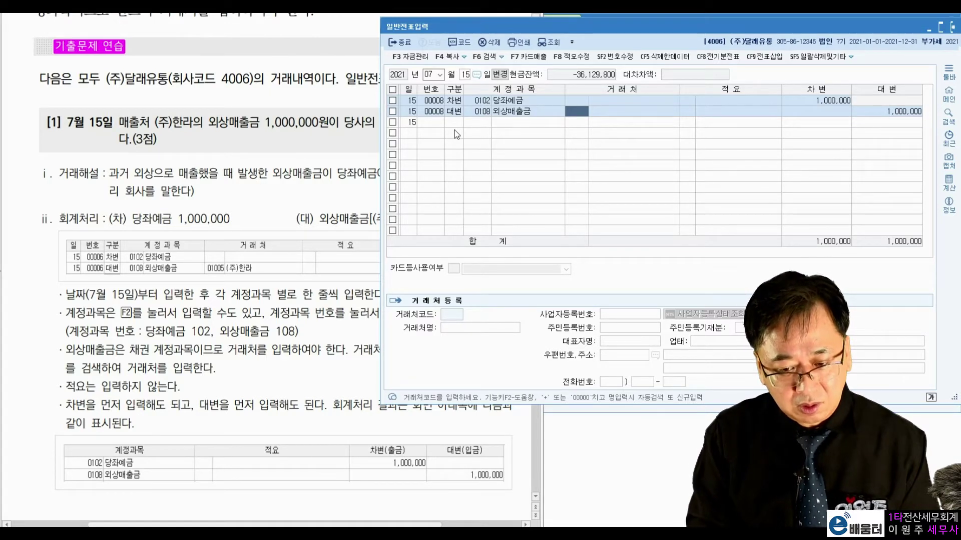
text(한래)
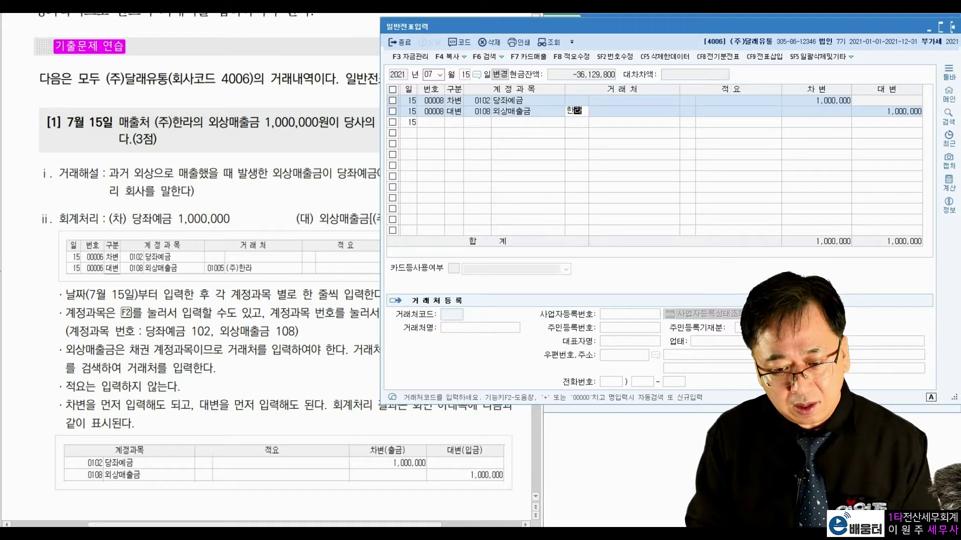
key(Return)
key(Return)
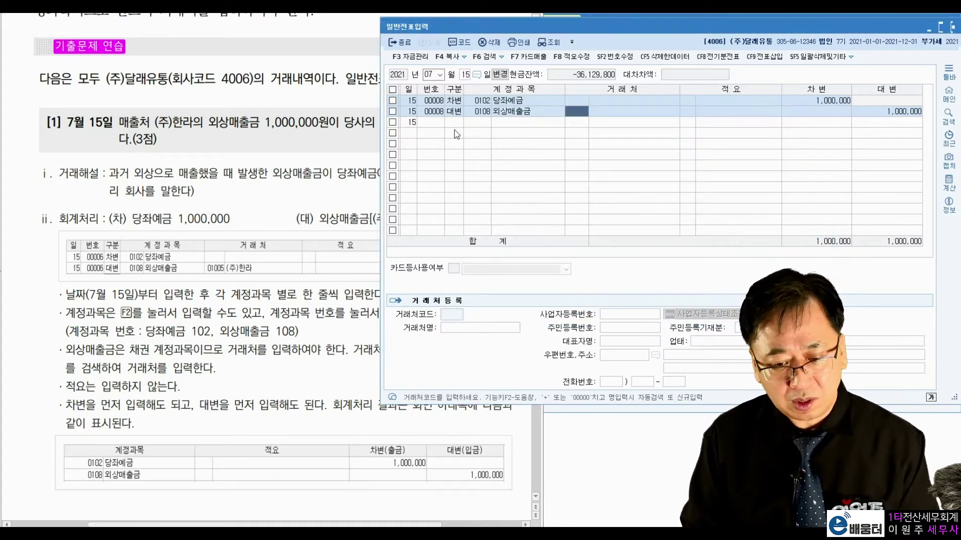
Look up 한라 and assign customer 01005 (주)한라 to the 외상매출금 credit line, leaving the description blank and completing the line.
key(F2)
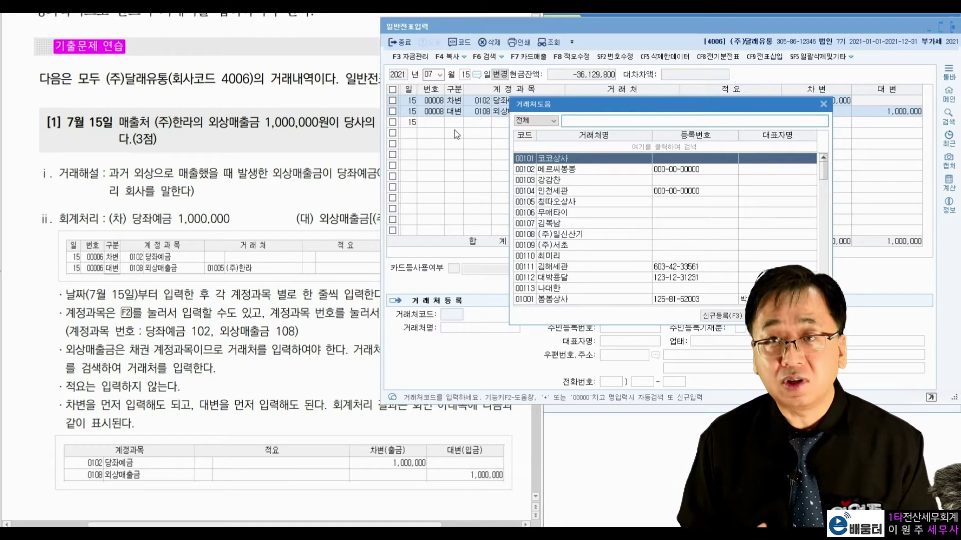
text(한라)
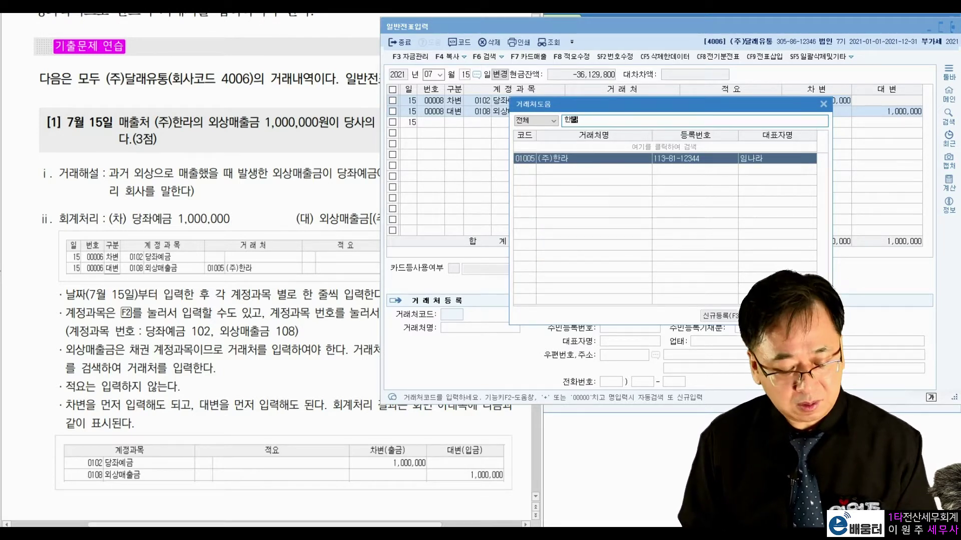
key(Return)
text(한라)
key(Return)
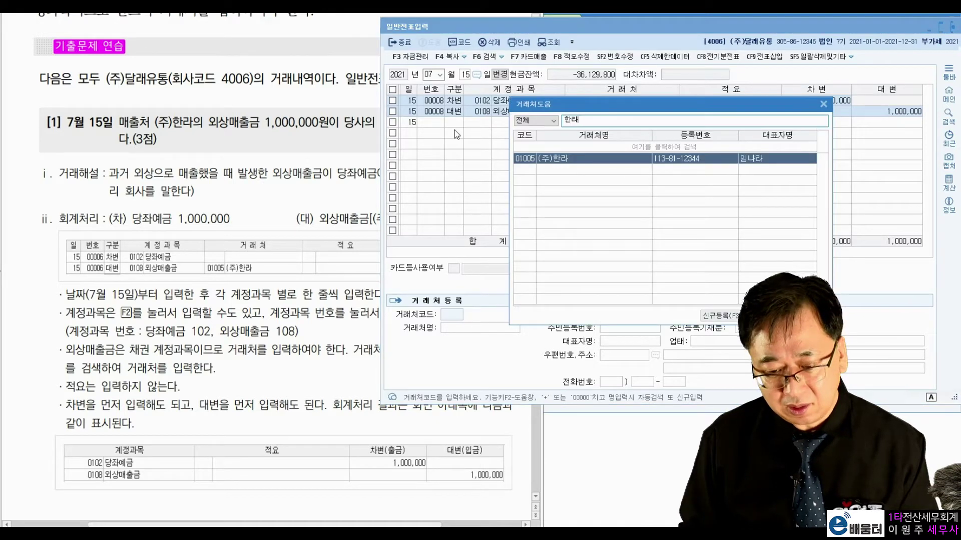
key(Return)
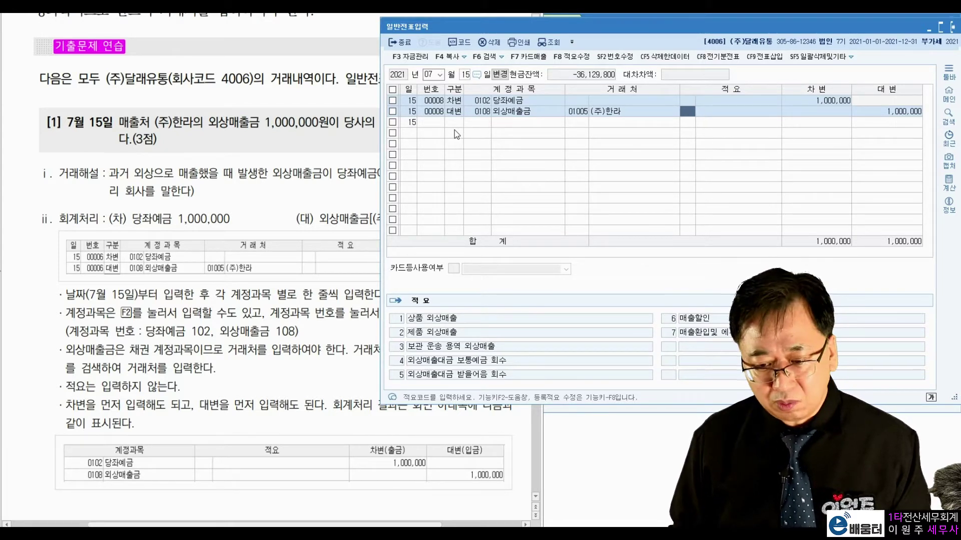
key(Return)
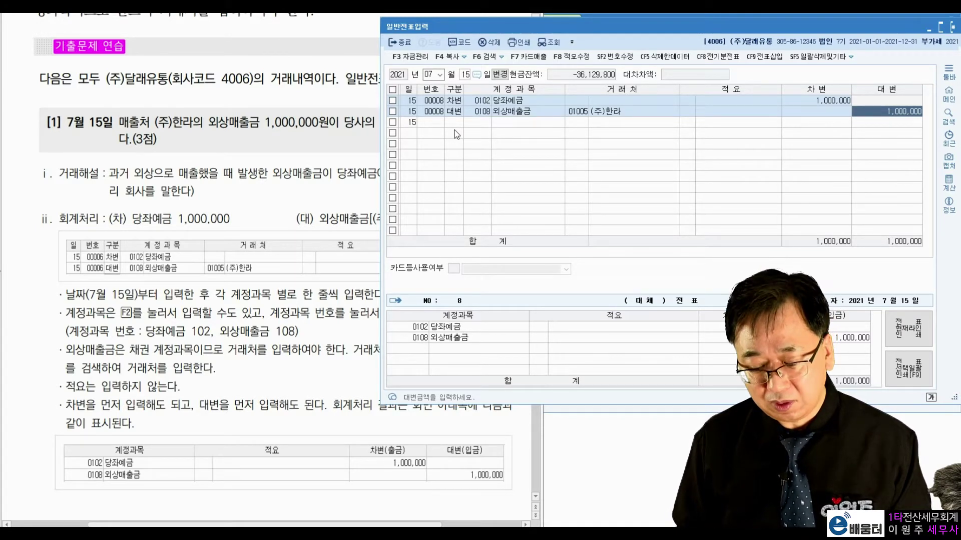
key(Return)
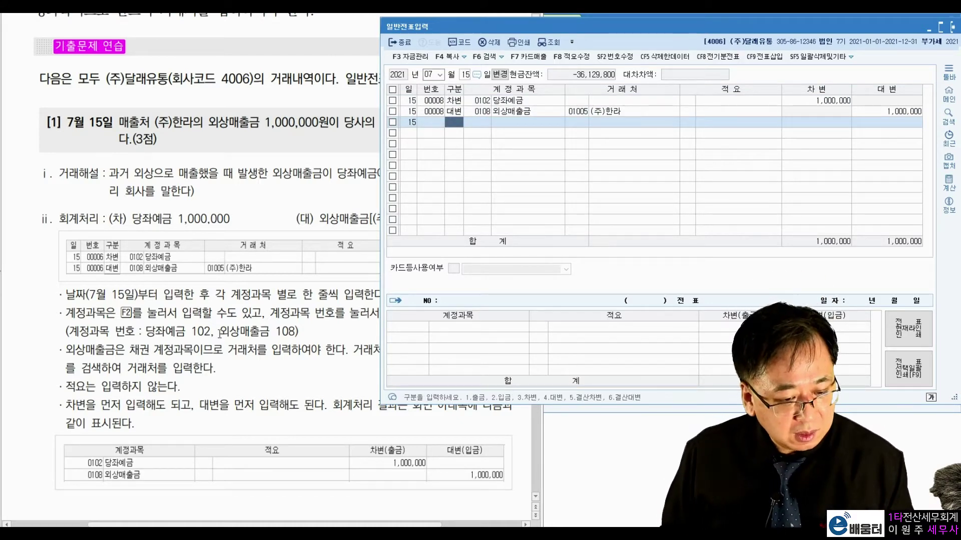
Switch to the textbook document and go to exercise [2], the October 10 transaction with (주)한성.
click(220, 334)
scroll(211, 353, down, 9)
scroll(211, 354, down, 7)
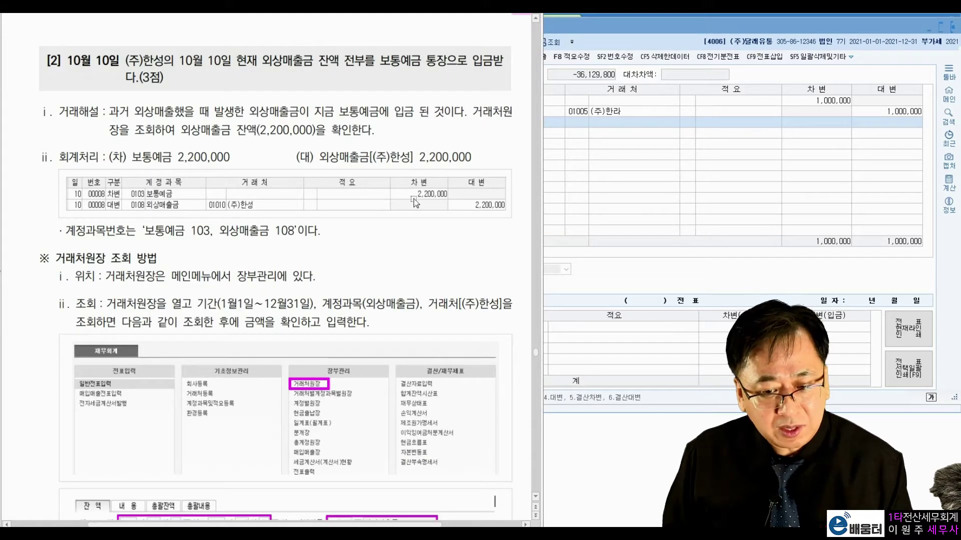
Check the customer entries of the July 15 voucher and return to exercise [2] in the textbook document.
click(592, 154)
click(625, 101)
click(633, 113)
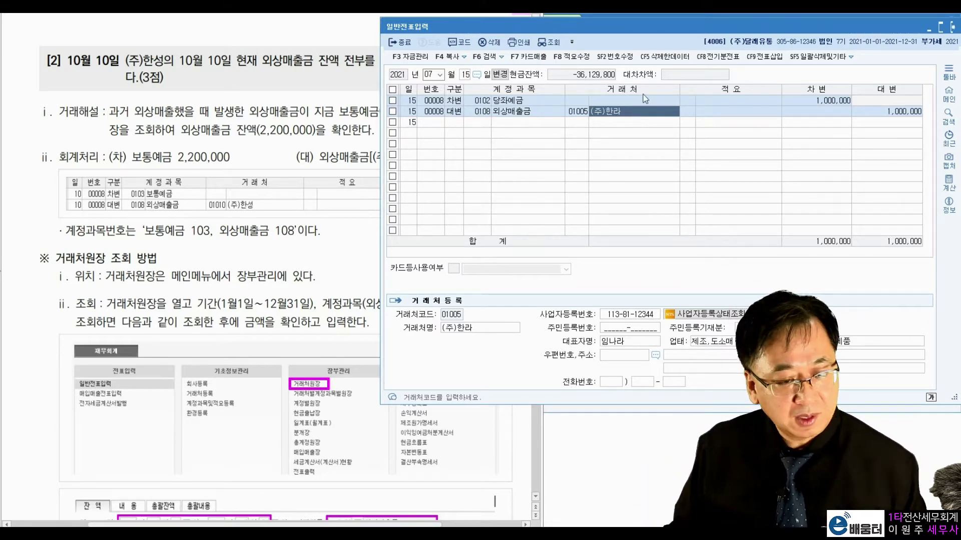
click(164, 82)
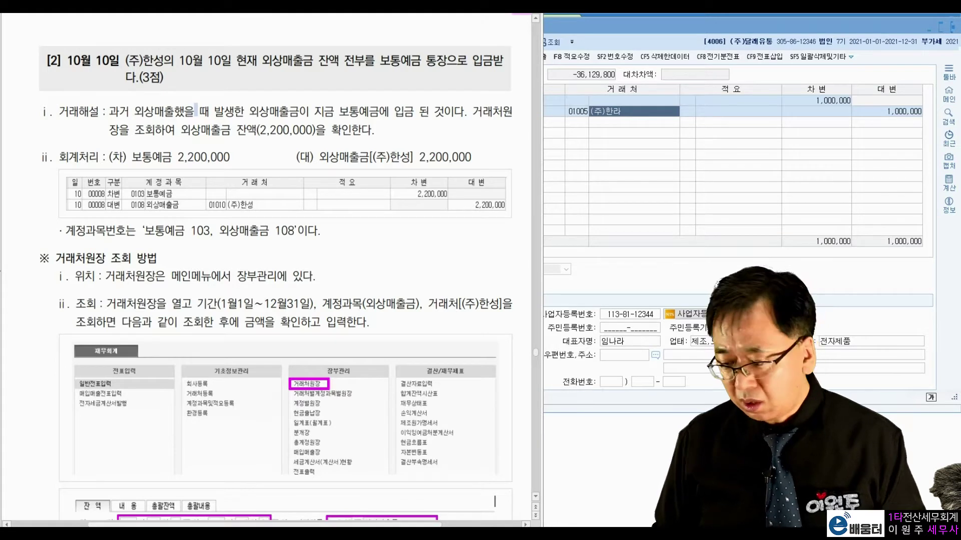
Mark 외상매출금, 보통예금 and (주)한성 in exercise [2] and its journal entry, and clear the marks.
drag(259, 72, 321, 70)
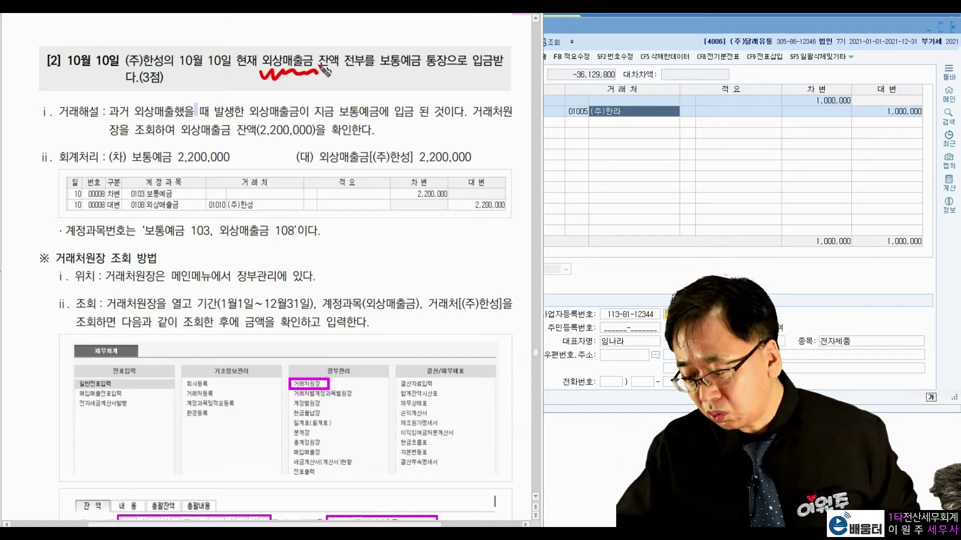
mouse_move(422, 70)
mouse_down()
mouse_move(383, 75)
mouse_move(417, 84)
mouse_up()
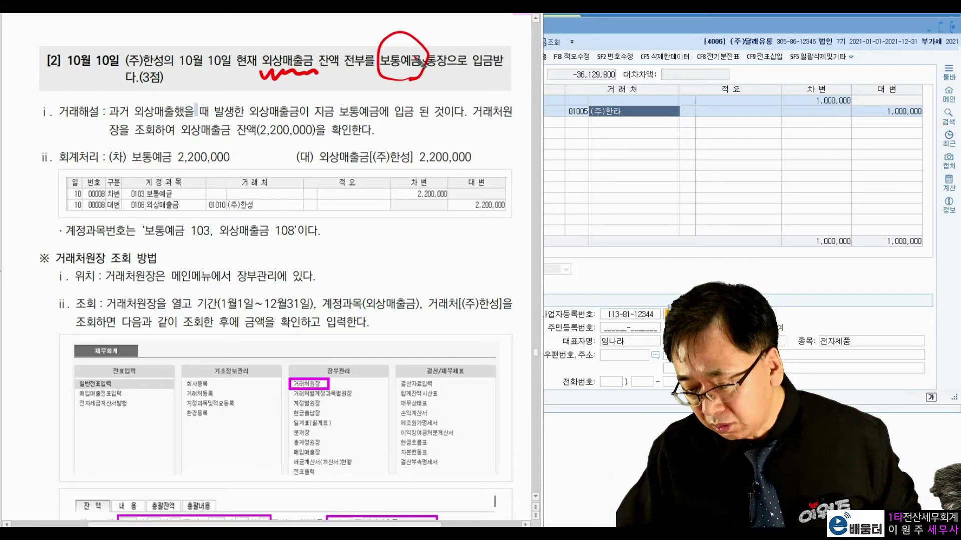
drag(128, 145, 135, 143)
drag(317, 144, 319, 148)
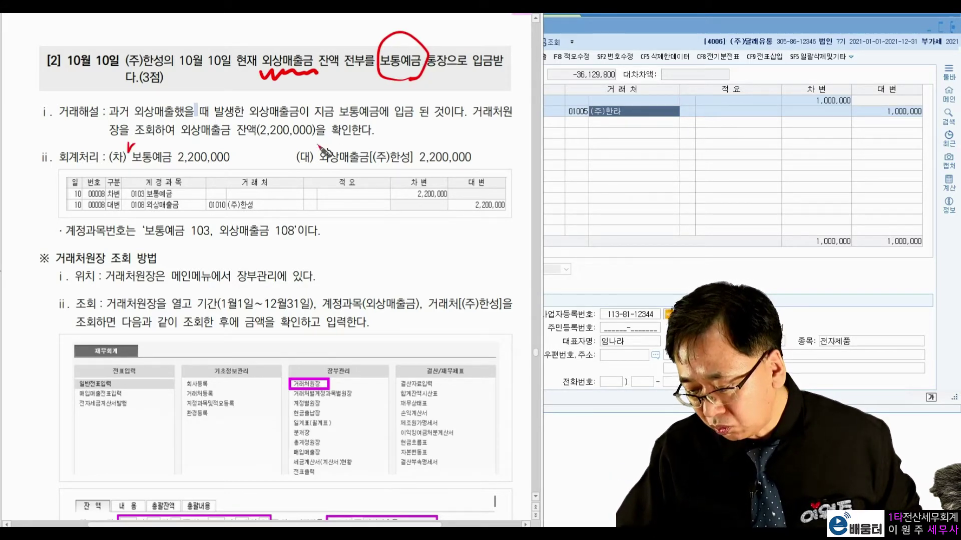
drag(369, 171, 407, 169)
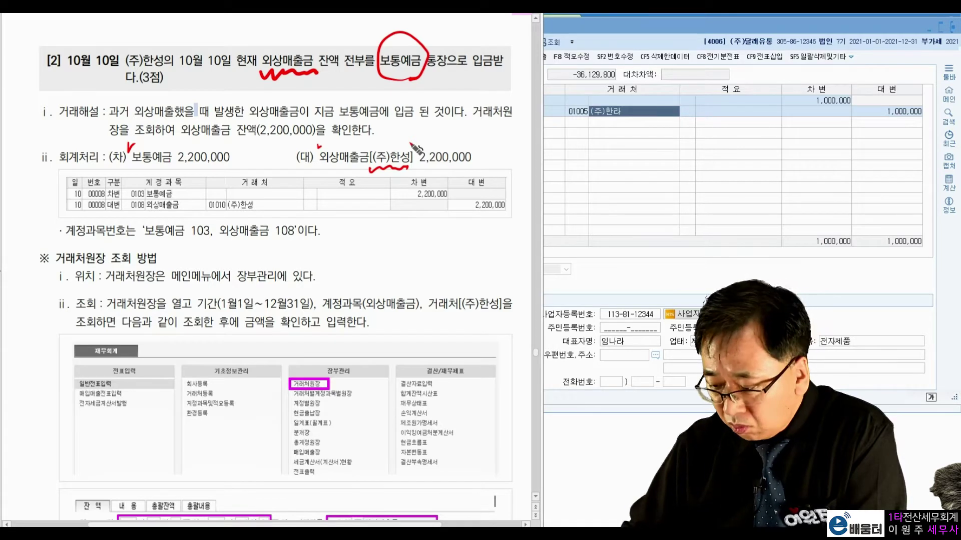
mouse_move(167, 52)
mouse_down()
mouse_move(125, 80)
mouse_move(171, 84)
mouse_up()
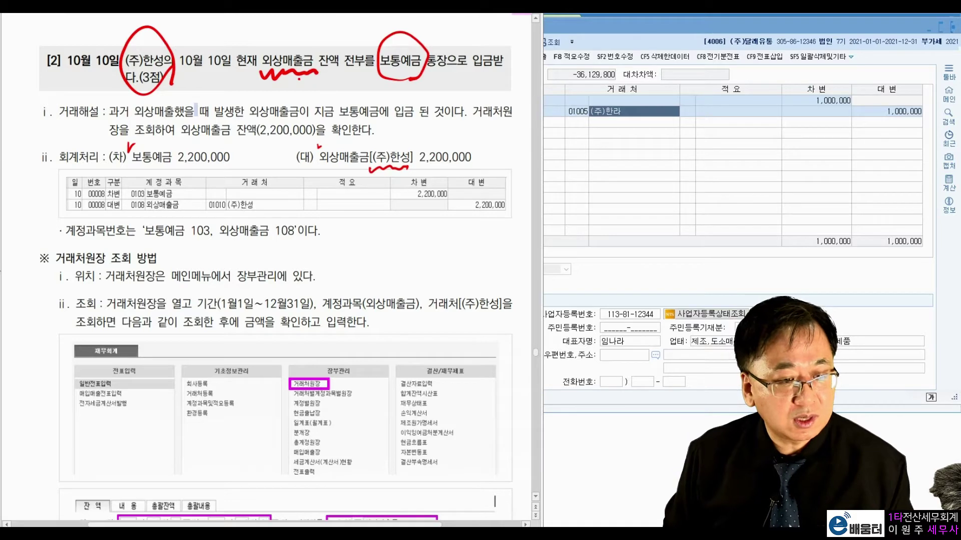
key(Escape)
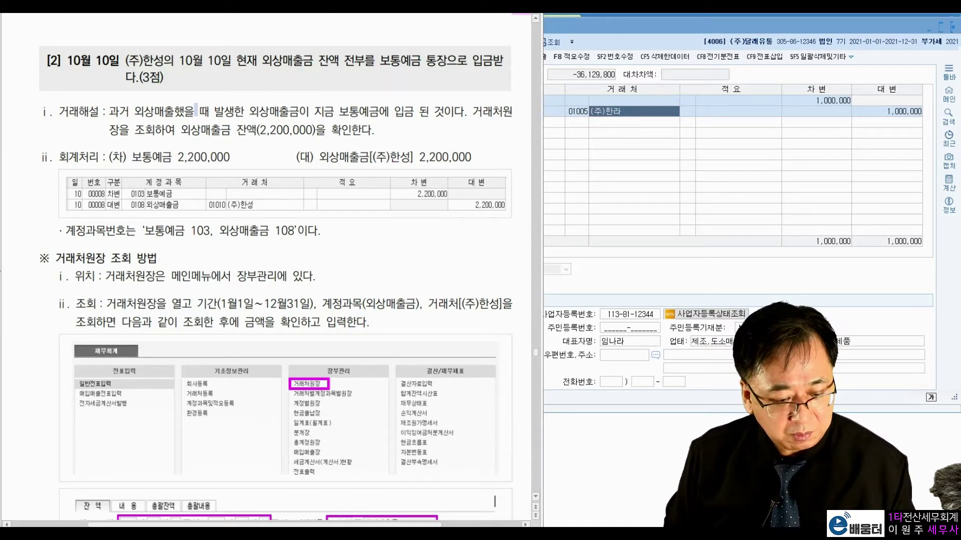
Switch to the KcLep main window and open the customer ledger (거래처원장).
click(396, 533)
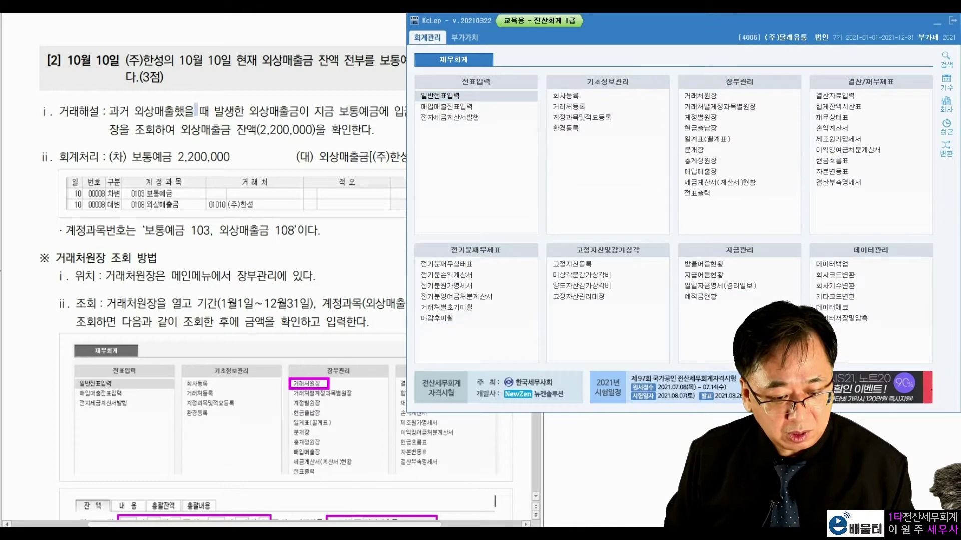
key(Return)
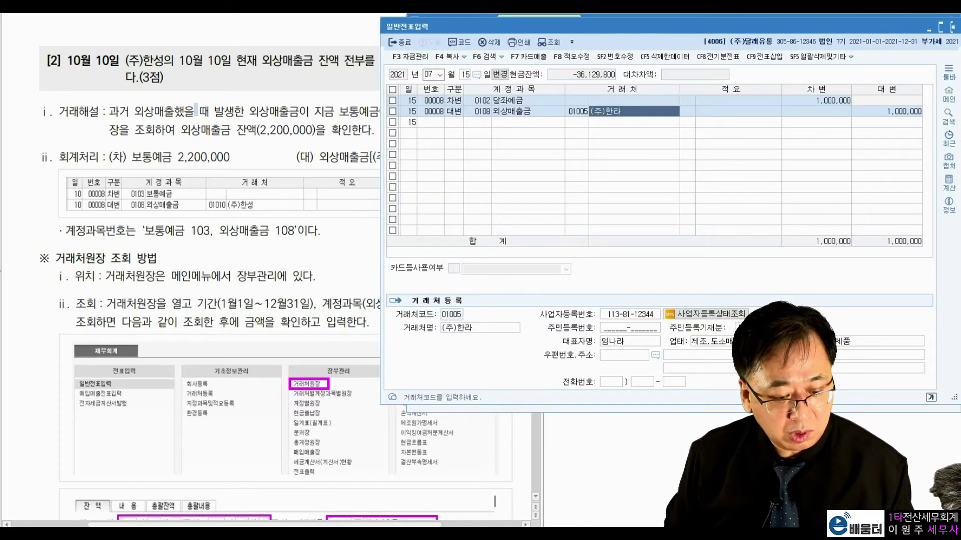
click(350, 533)
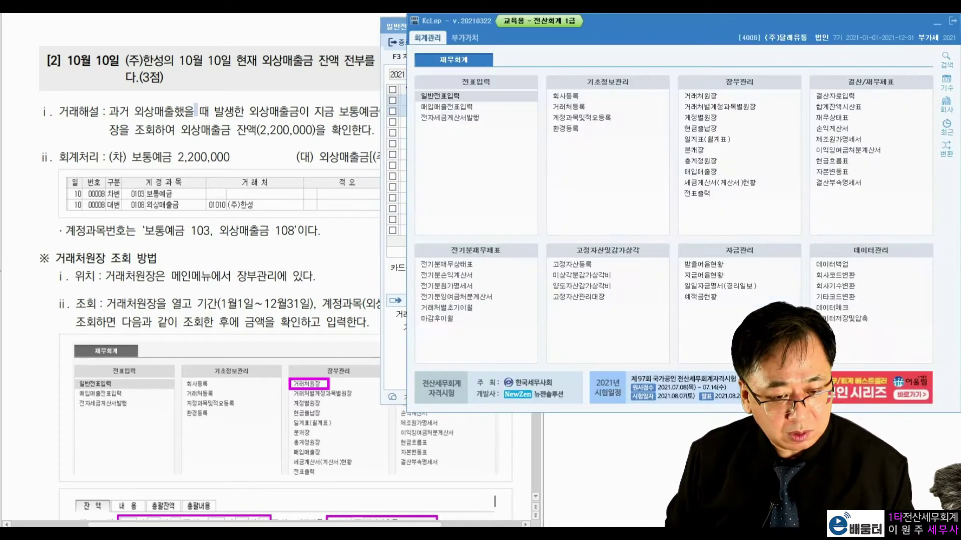
double_click(715, 95)
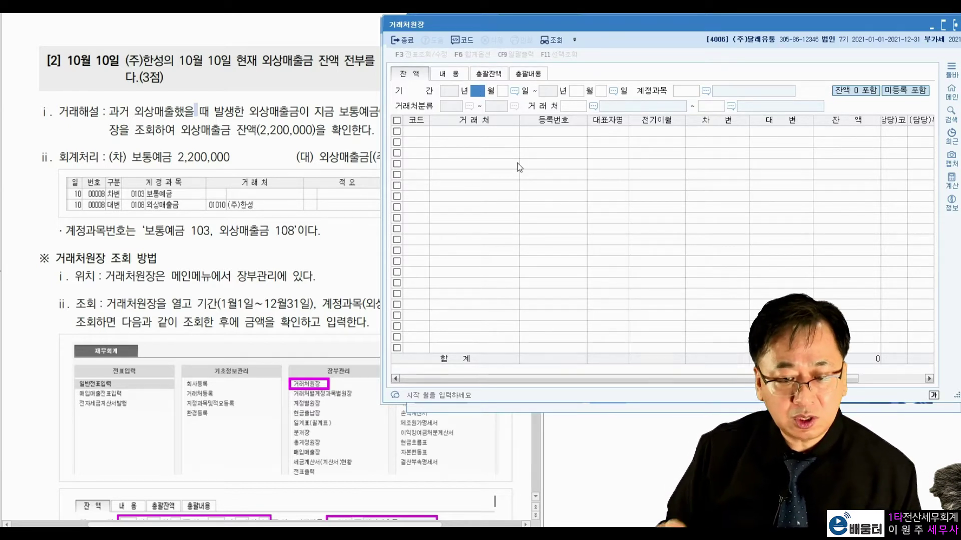
Set the ledger period to October 10 through October 10, 2021 and the account to 108 외상매출금.
text(10)
key(Return)
text(10)
key(Return)
text(10)
key(Return)
text(10)
key(Return)
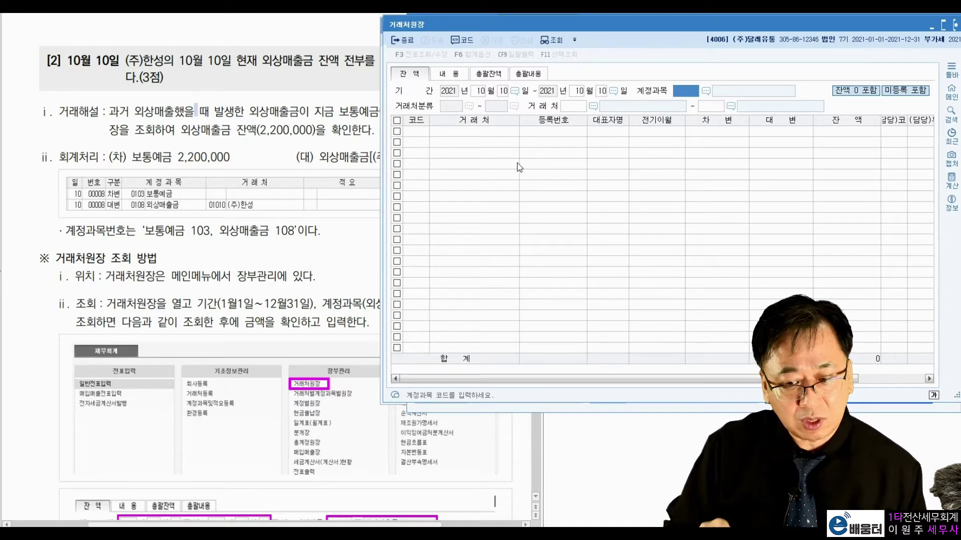
text(108)
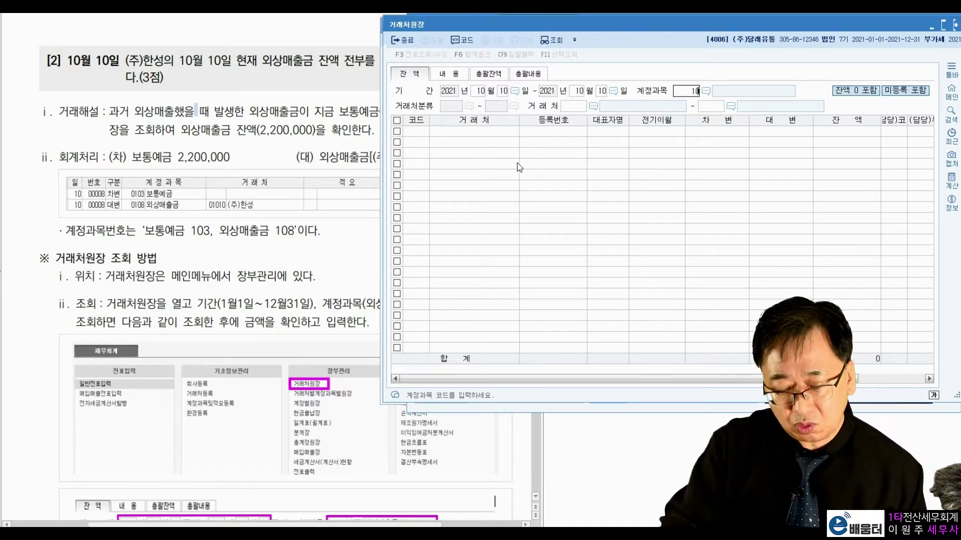
key(Return)
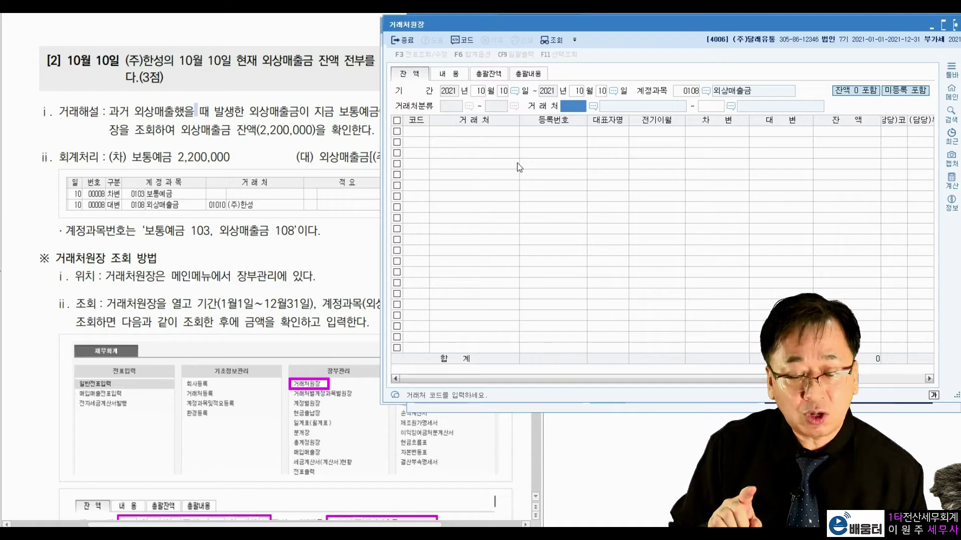
text(한)
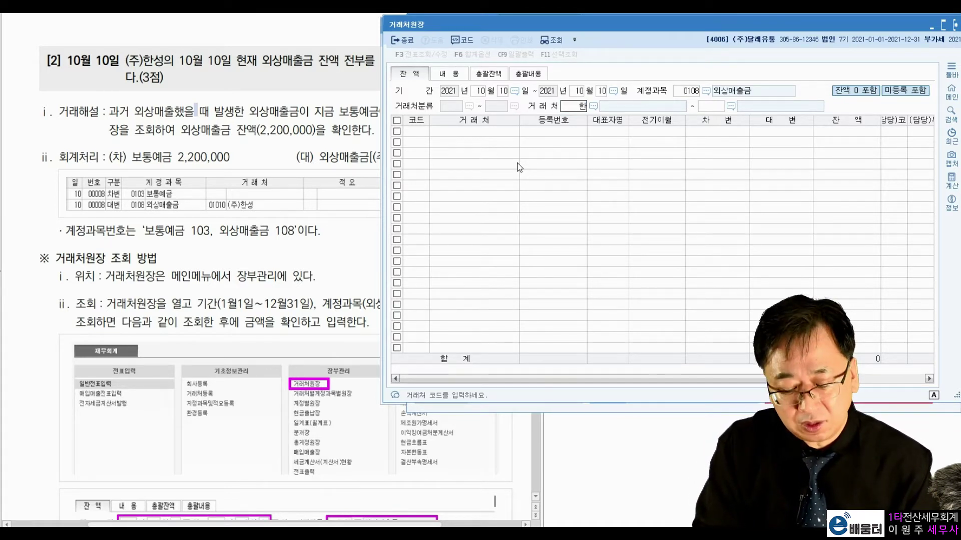
key(BackSpace)
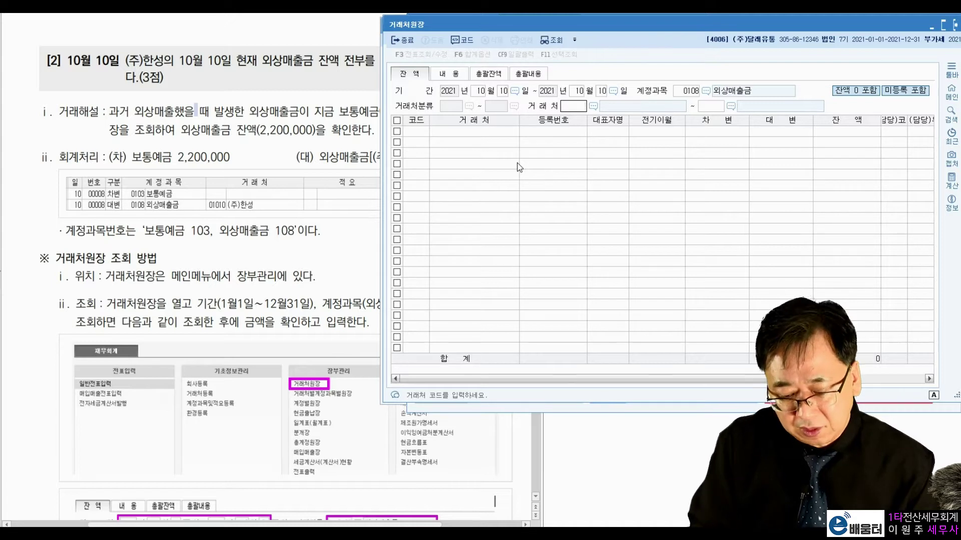
key(Return)
key(Left)
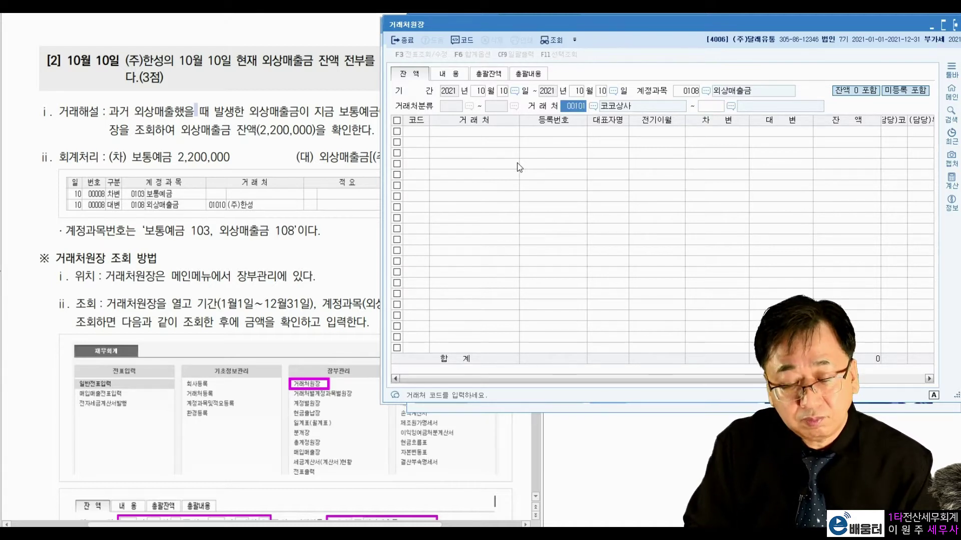
key(F2)
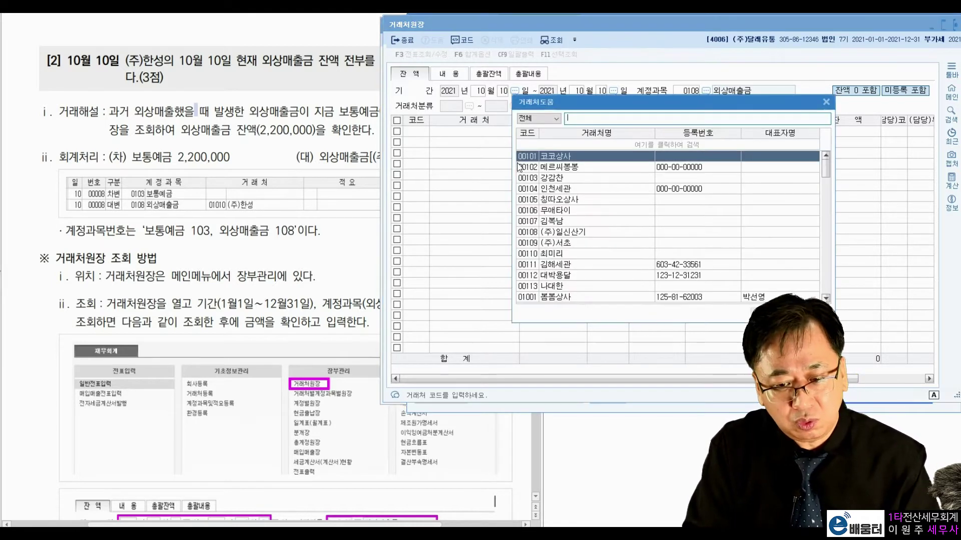
key(Escape)
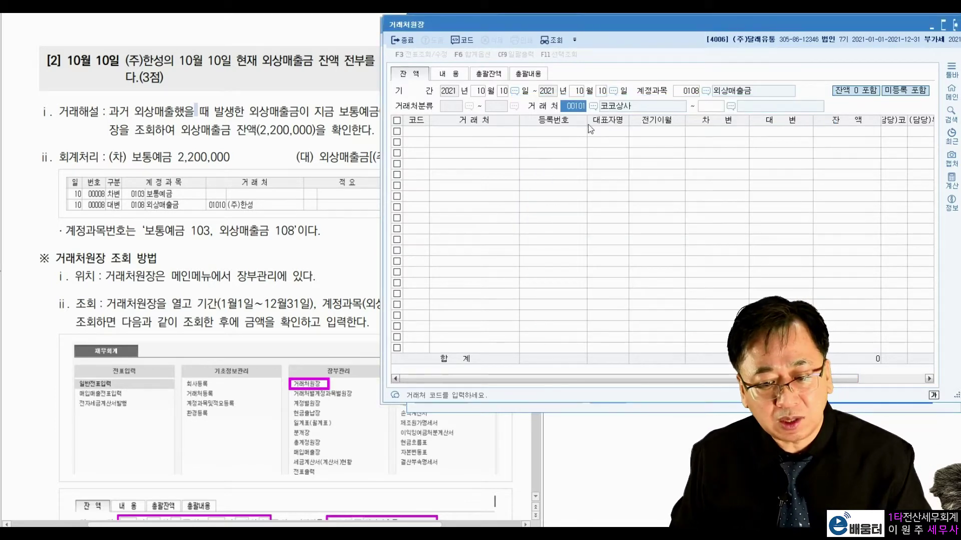
Look up 한성 and query the ledger with 01010 (주)한성 as both the first and last customer.
click(593, 106)
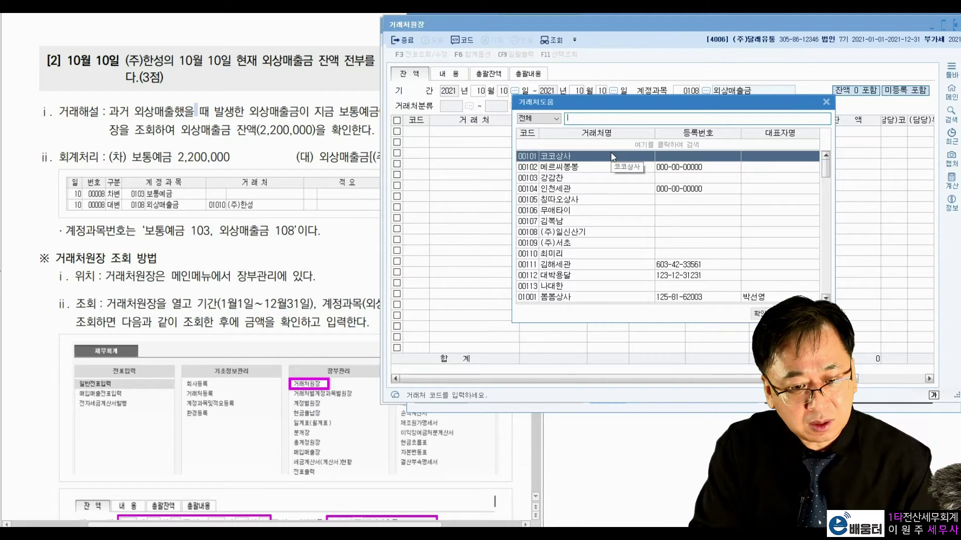
text(한성)
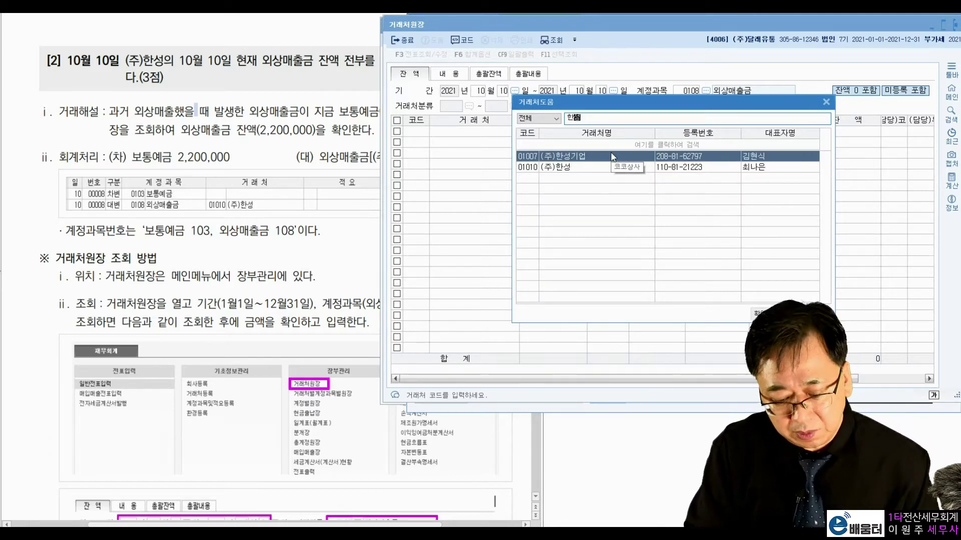
key(Down)
key(Return)
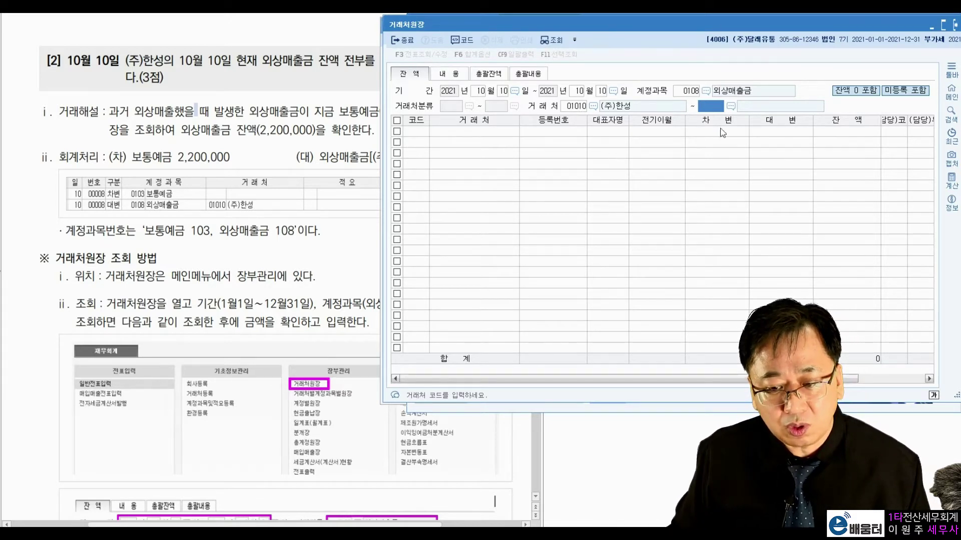
text(01010)
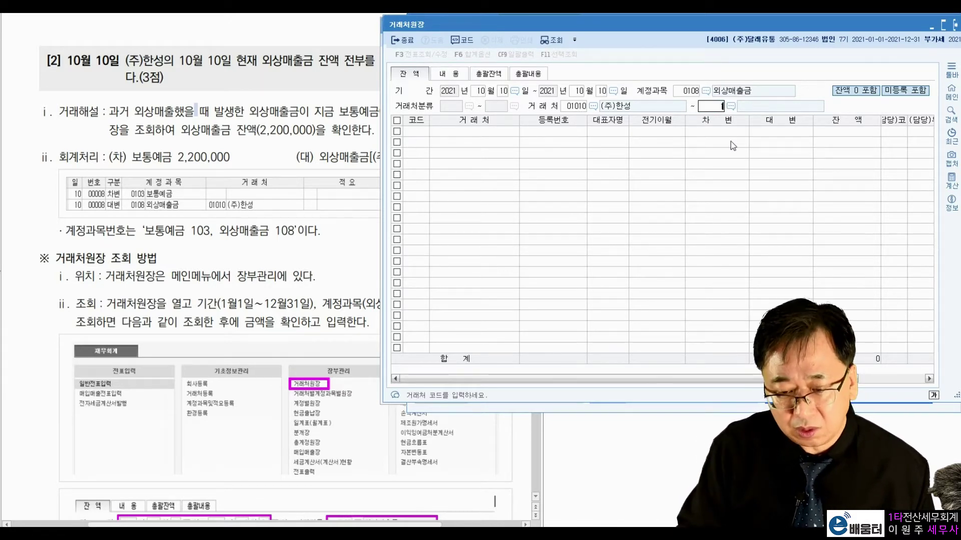
key(Return)
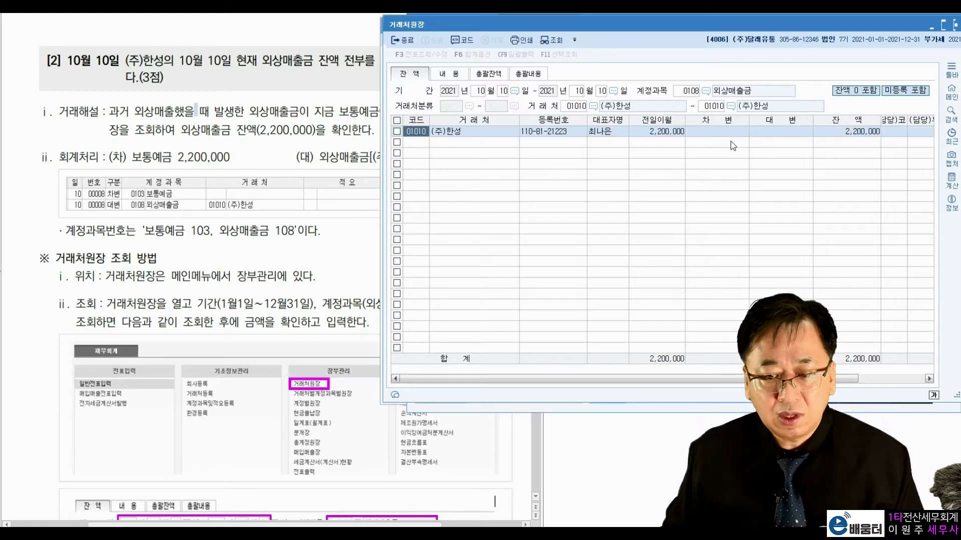
Examine the previous-day carryover and the balance of (주)한성 in the ledger, and return to exercise [2].
click(681, 133)
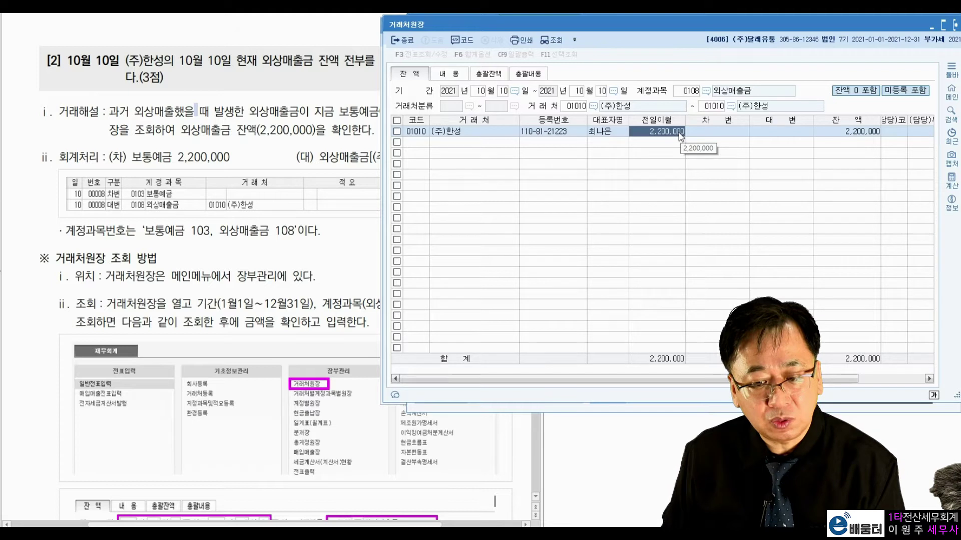
click(849, 132)
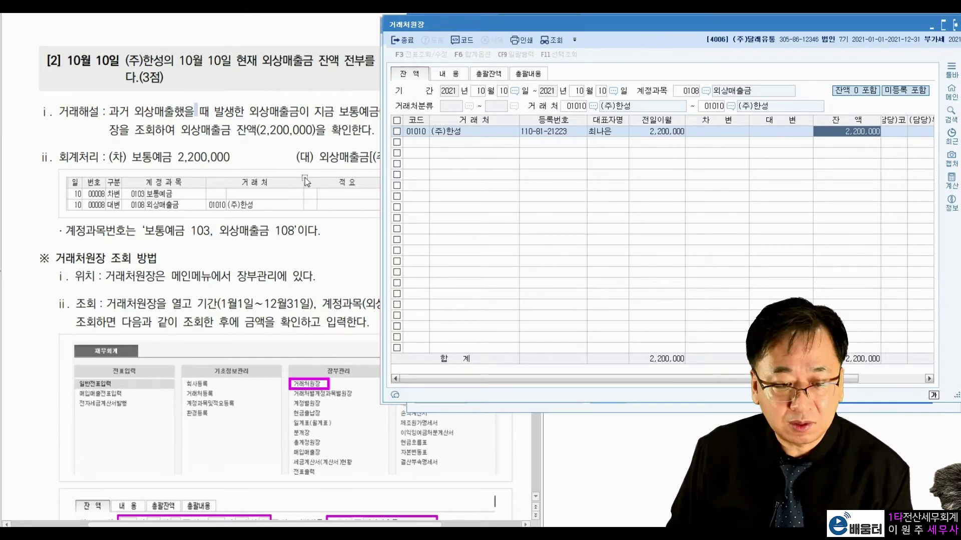
click(256, 170)
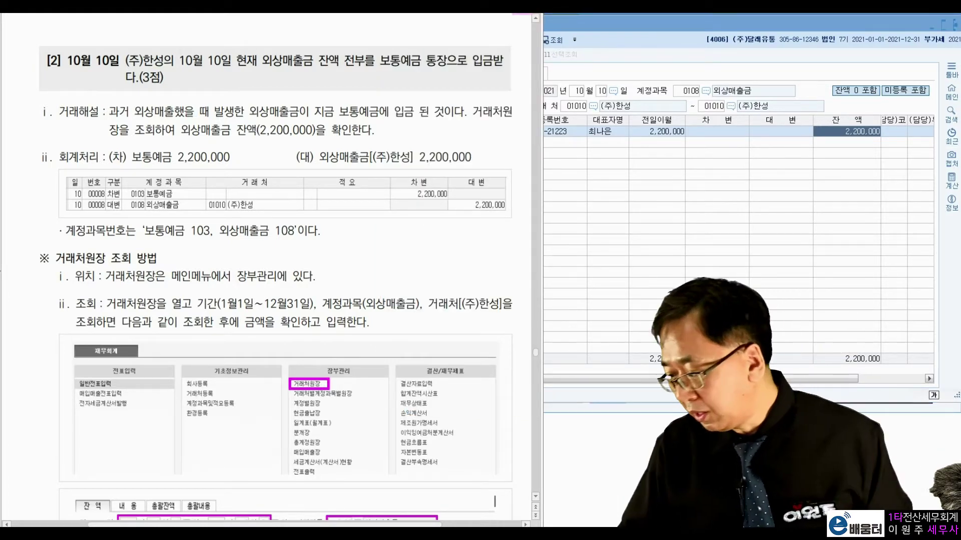
Mark the ledger balance and the matching 보통예금 and 외상매출금 entries in exercise [2], and clear the marks.
drag(878, 143, 852, 159)
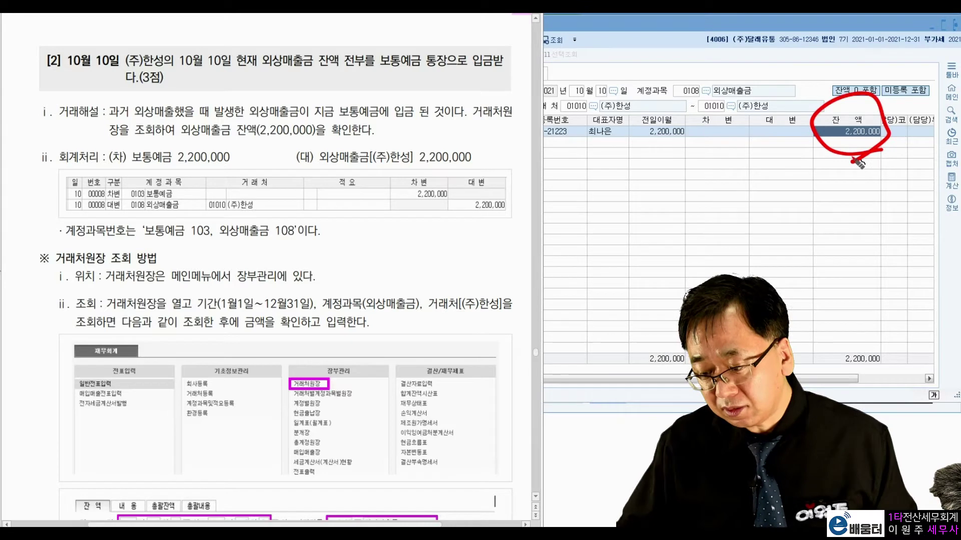
drag(423, 42, 437, 38)
drag(229, 147, 241, 142)
drag(413, 137, 423, 134)
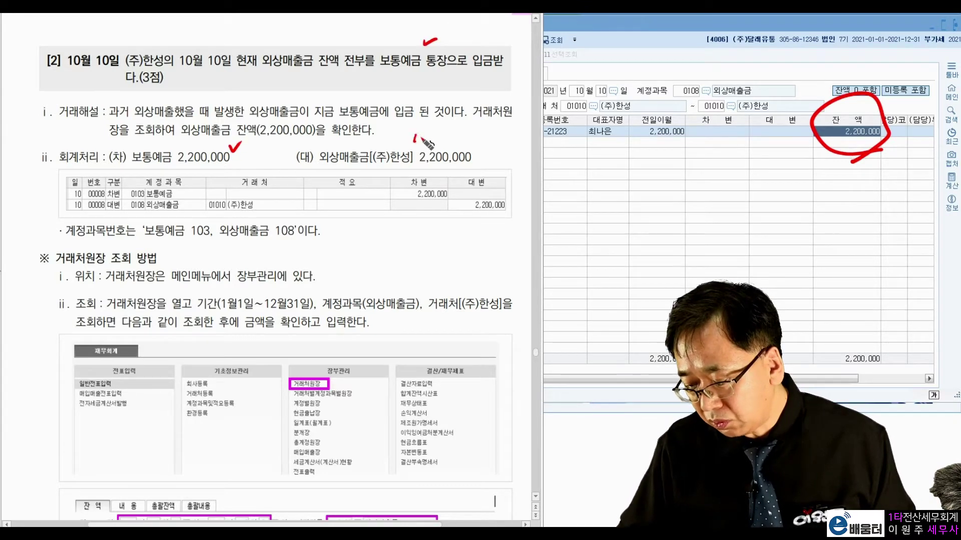
drag(362, 174, 412, 173)
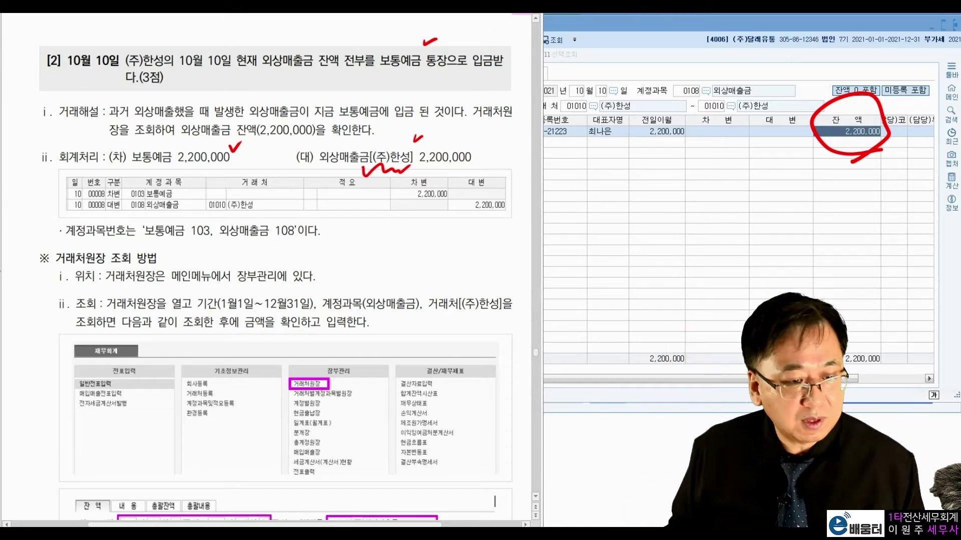
key(Escape)
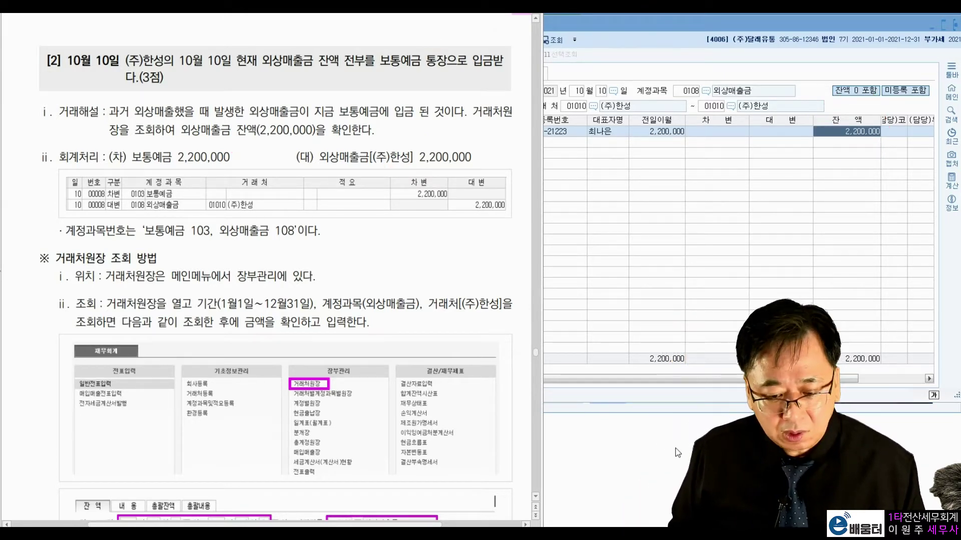
Close the customer ledger and set the general voucher entry date to October 10.
key(Escape)
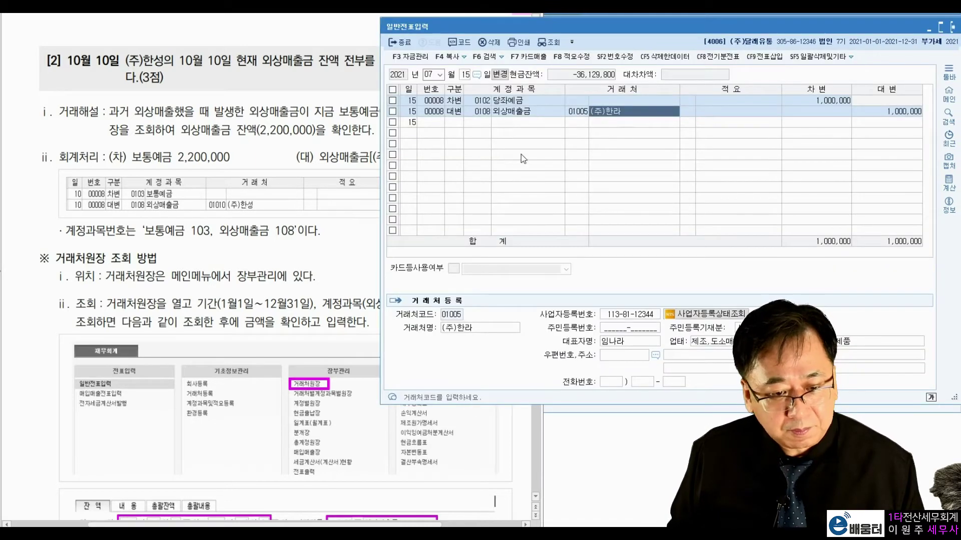
click(430, 76)
text(1010)
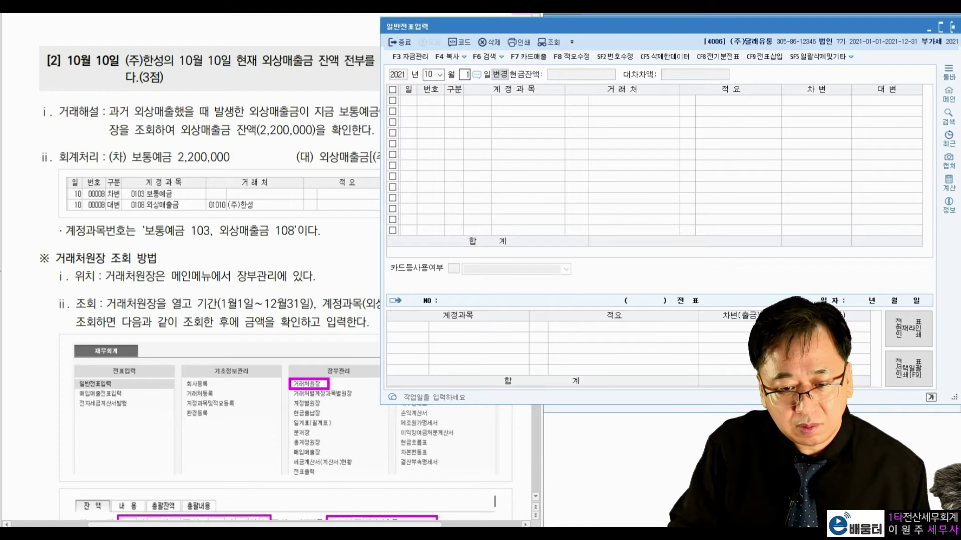
key(Return)
key(Left)
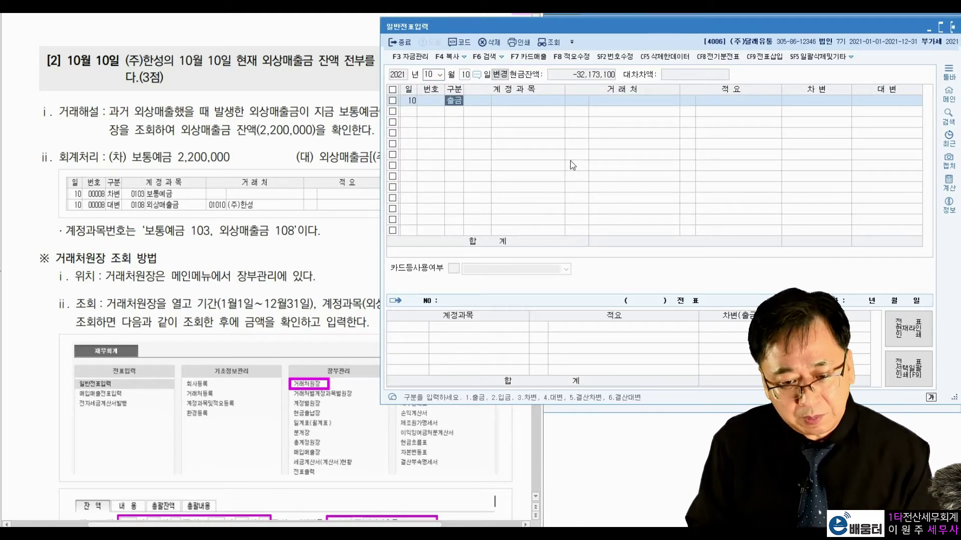
Enter an October 10 debit line for account 0103 보통예금 with an amount of 2,200,000.
text(3)
key(Return)
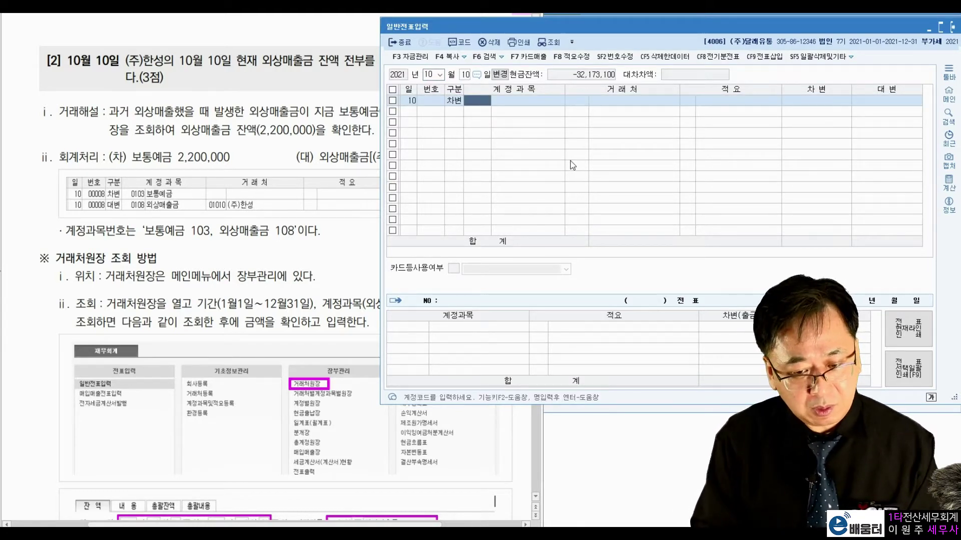
text(103)
key(Return)
key(Return)
key(Return)
key(Return)
key(Return)
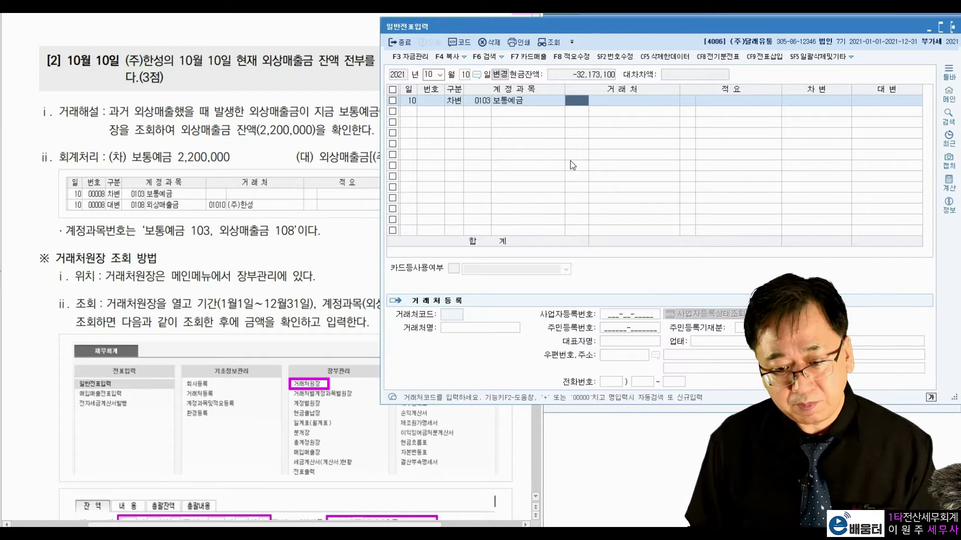
text(2200000)
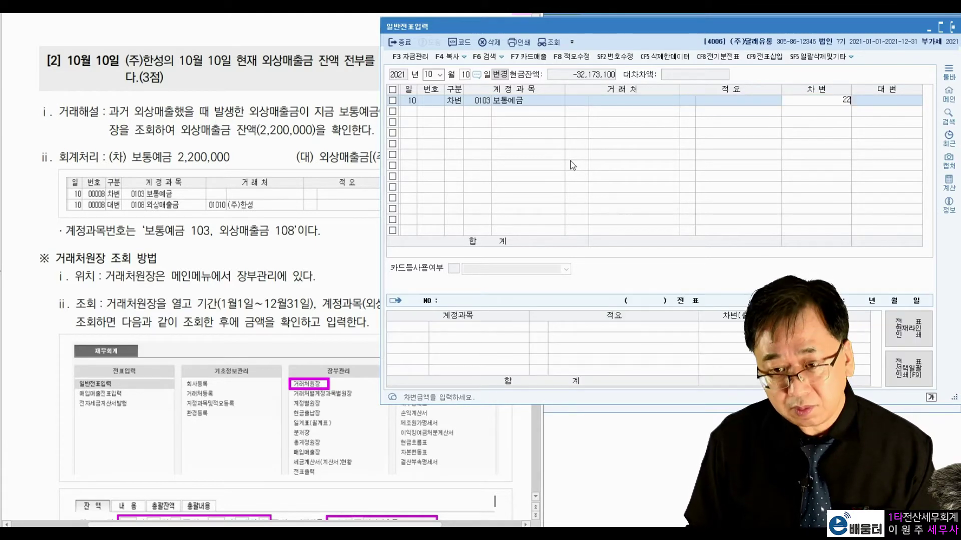
key(Return)
Add the matching credit line for account 0108 외상매출금, 2,200,000, with customer 01010 (주)한성.
text(4)
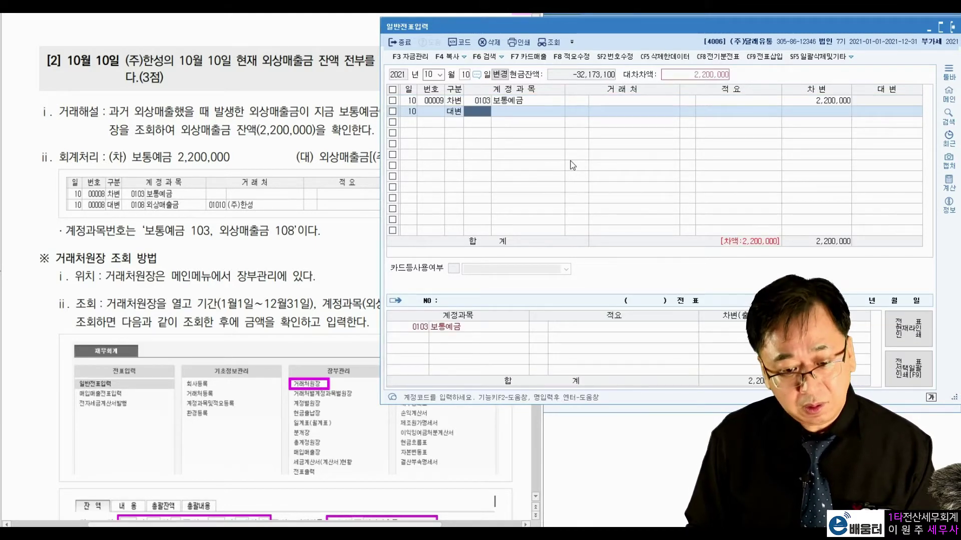
text(108)
key(Return)
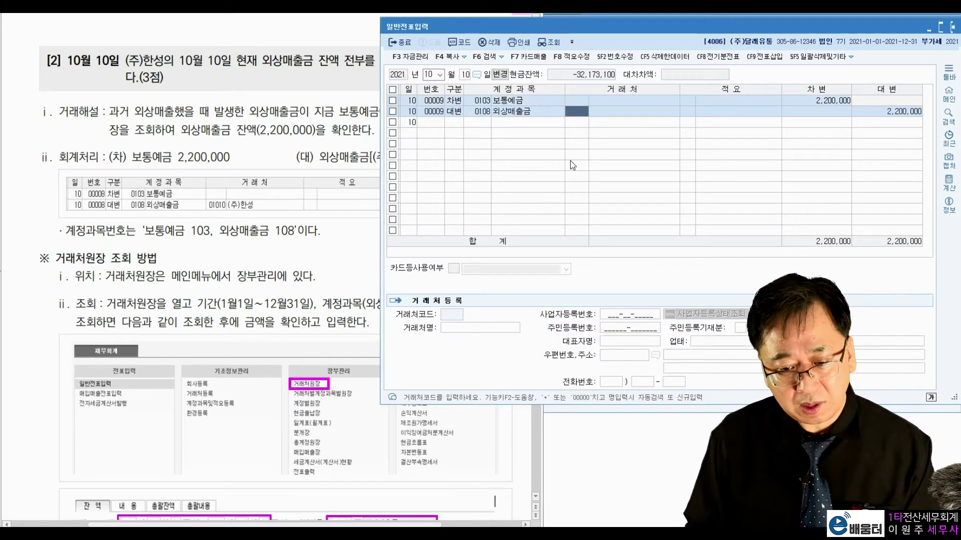
text(한성)
key(Return)
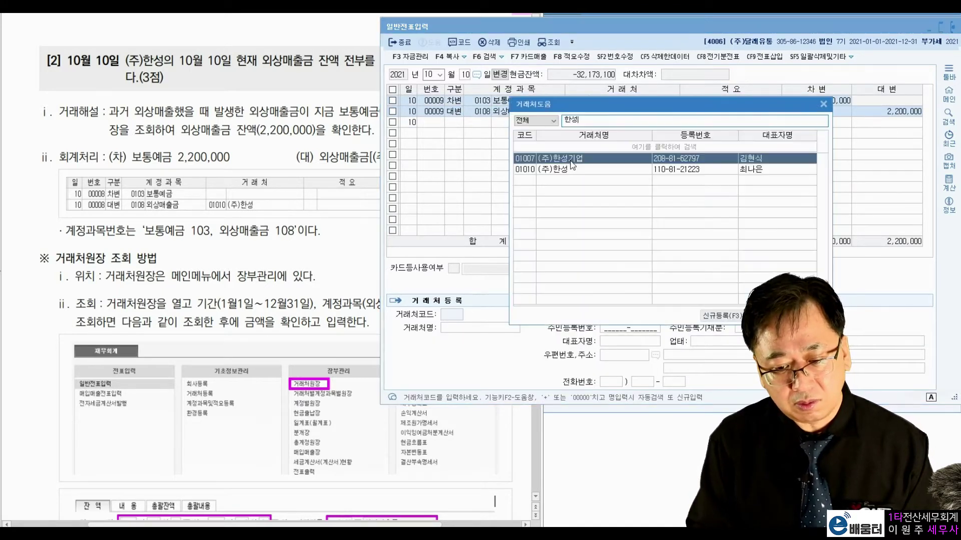
double_click(572, 167)
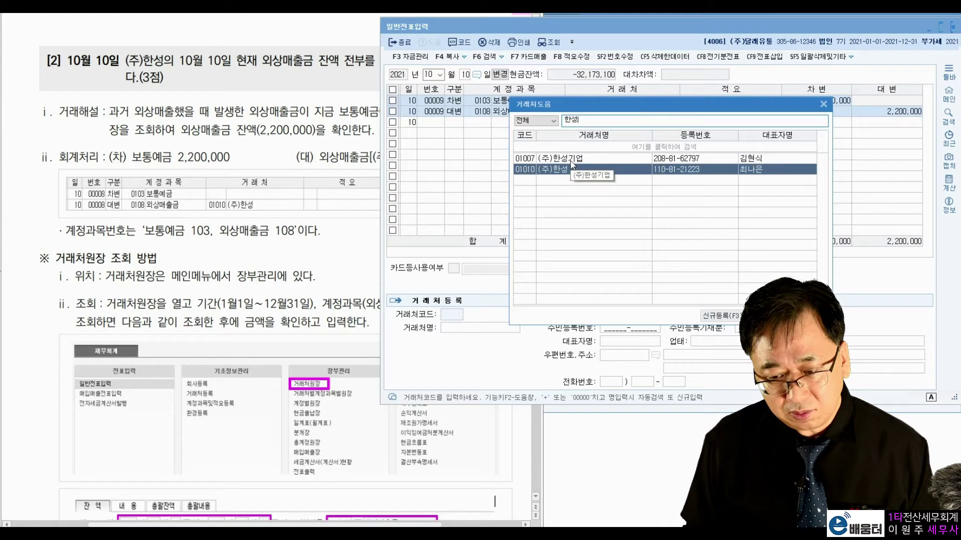
key(Return)
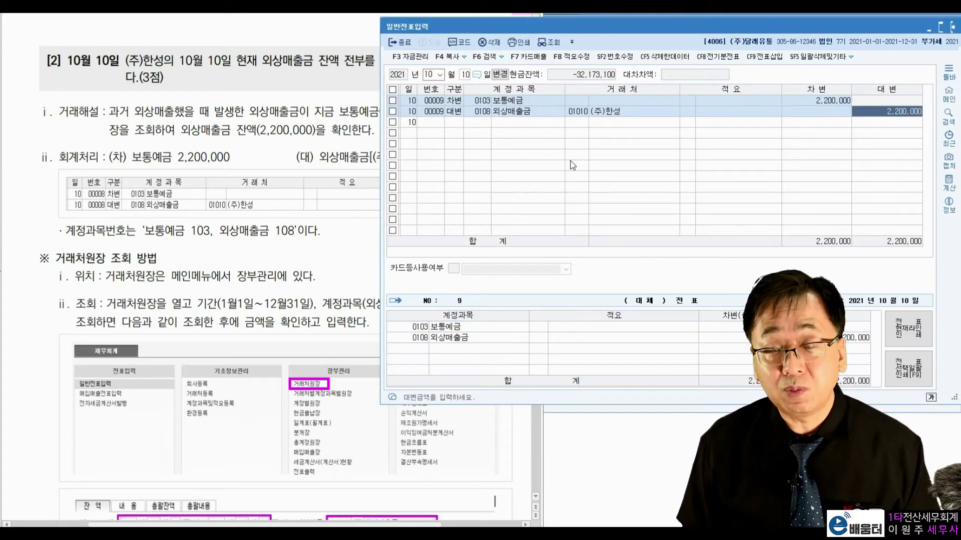
key(Return)
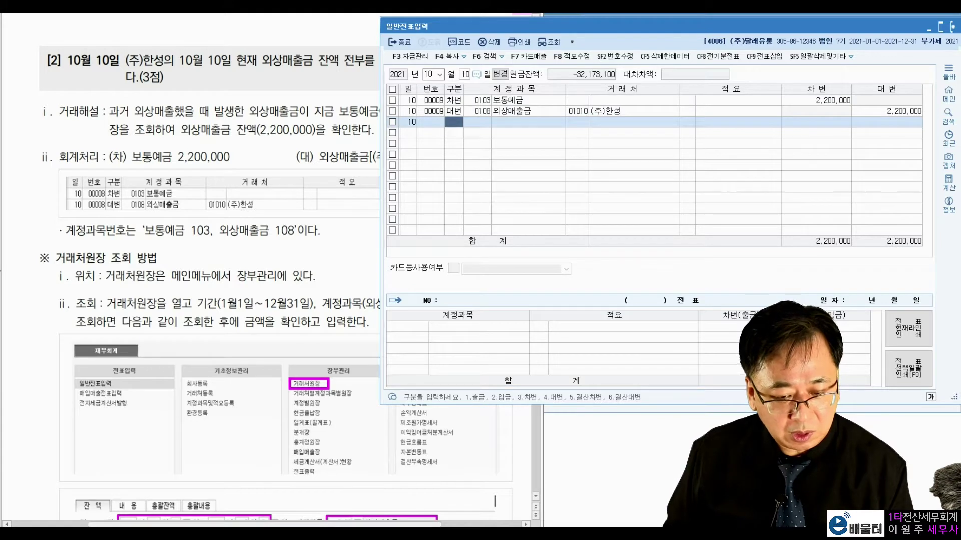
Query the customer ledger again for (주)한성, check its carryover, credit and balance, and close the ledger.
click(413, 533)
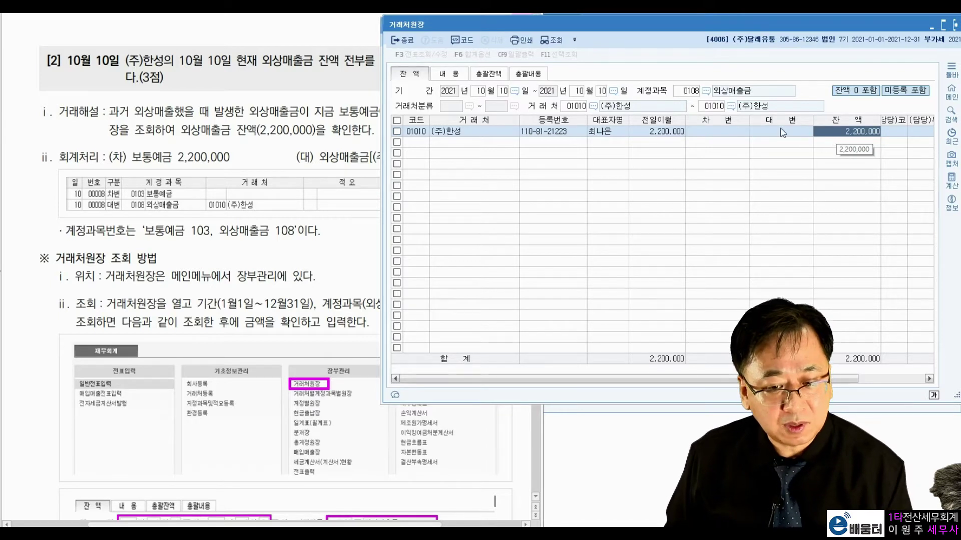
click(579, 107)
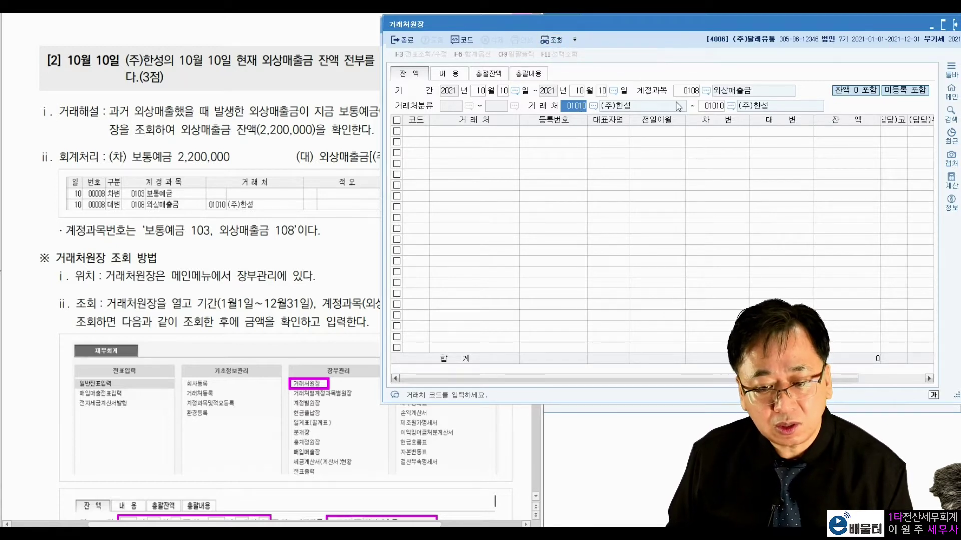
click(553, 40)
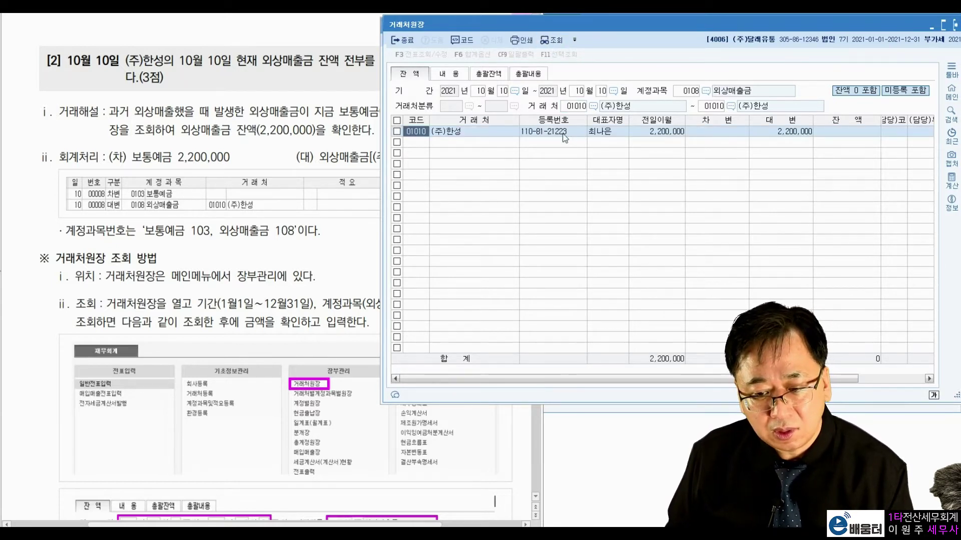
click(652, 133)
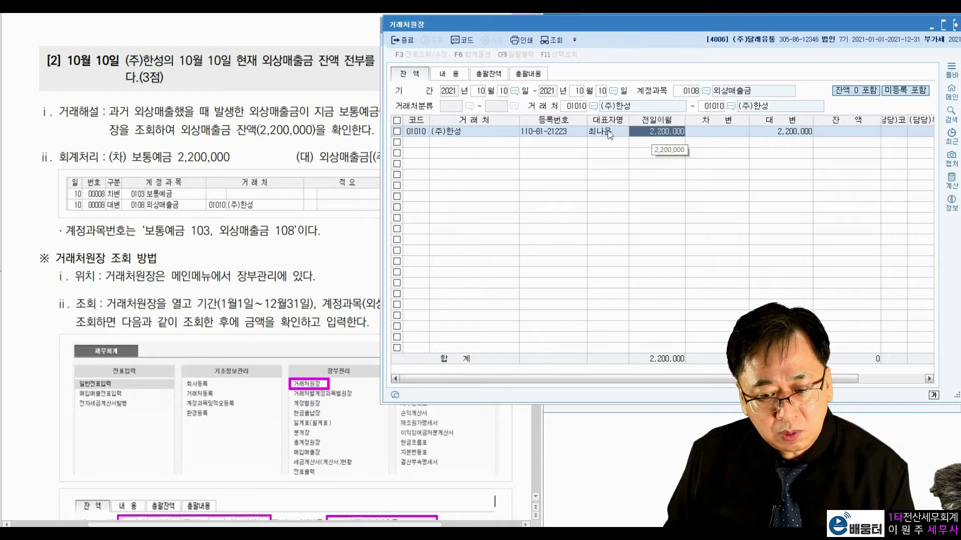
click(764, 133)
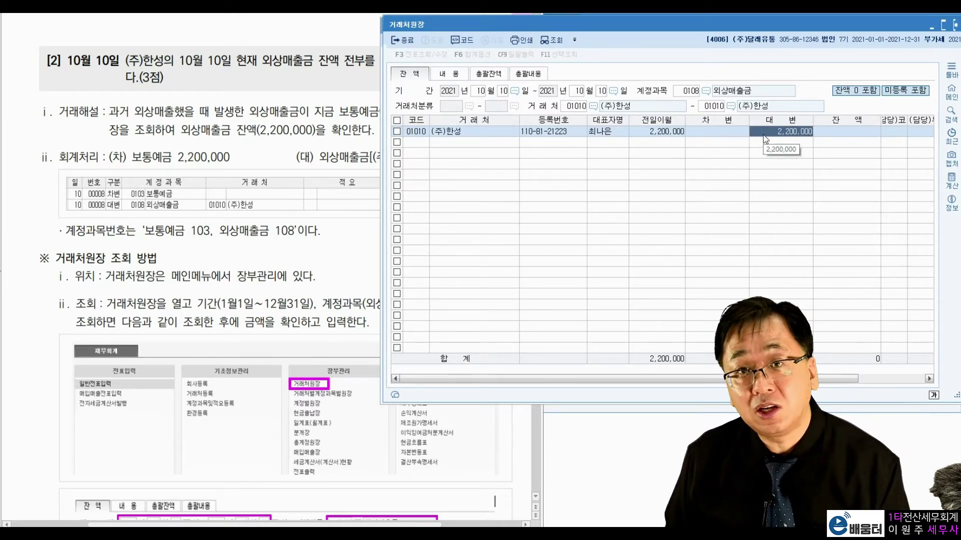
click(870, 129)
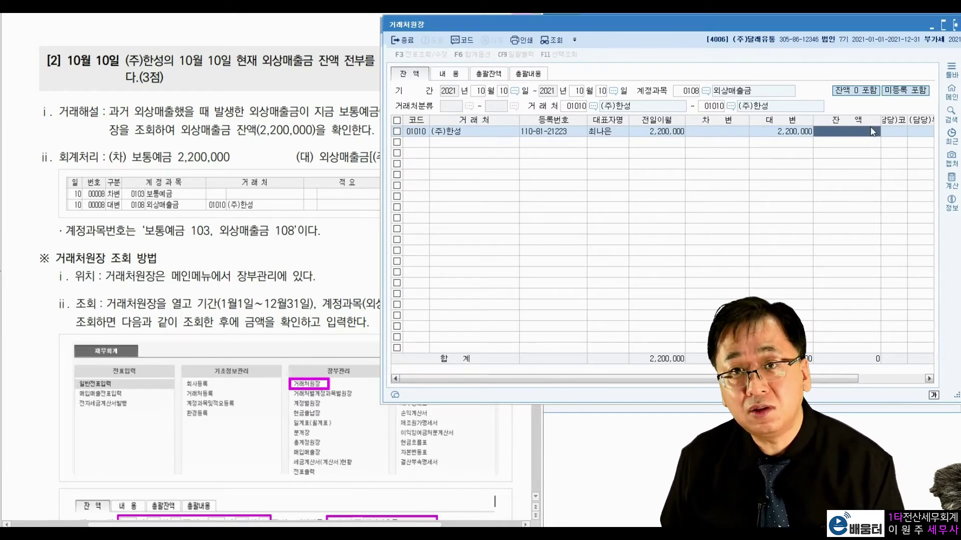
click(780, 134)
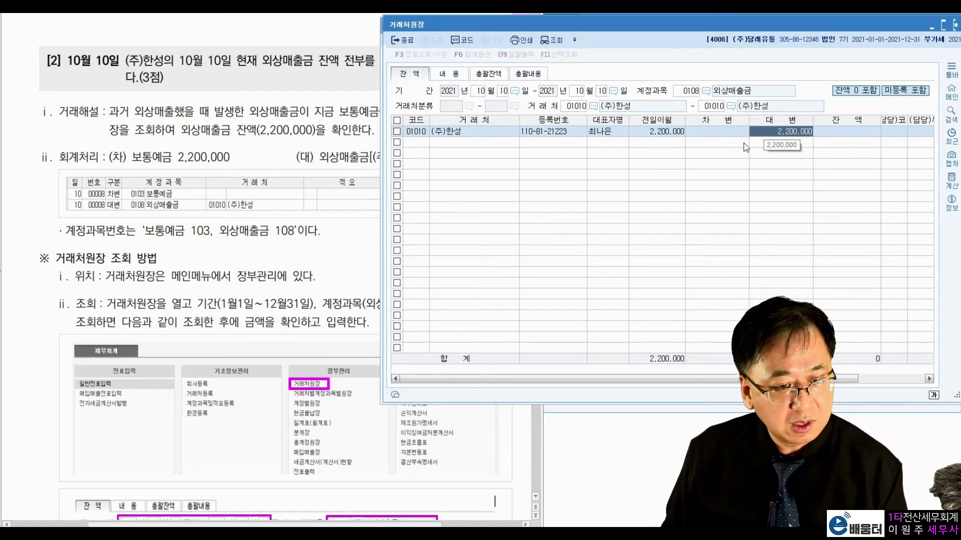
click(955, 25)
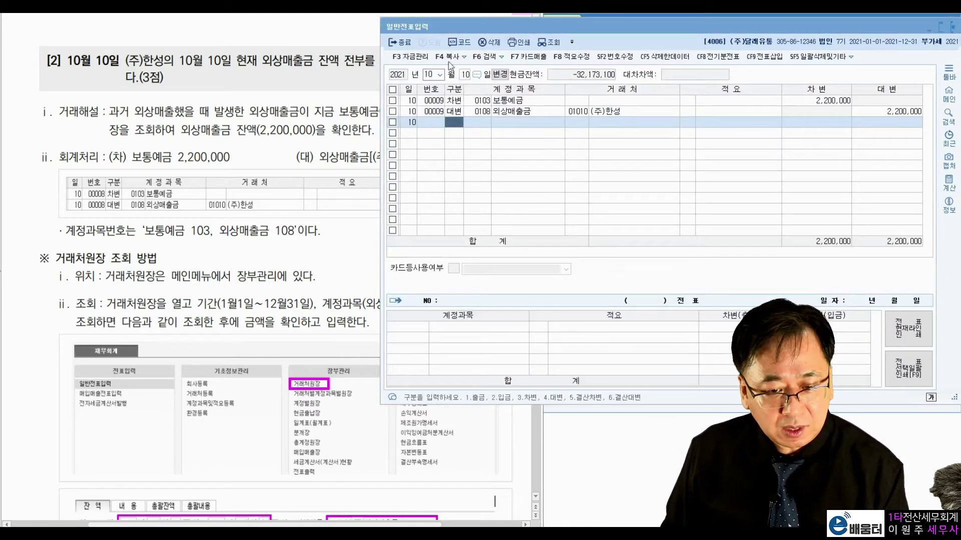
Go to exercise [3], mark (주)정경, 외상매출금 and the 9-month 대여금 in its text, and clear the marks.
click(308, 241)
scroll(308, 243, down, 4)
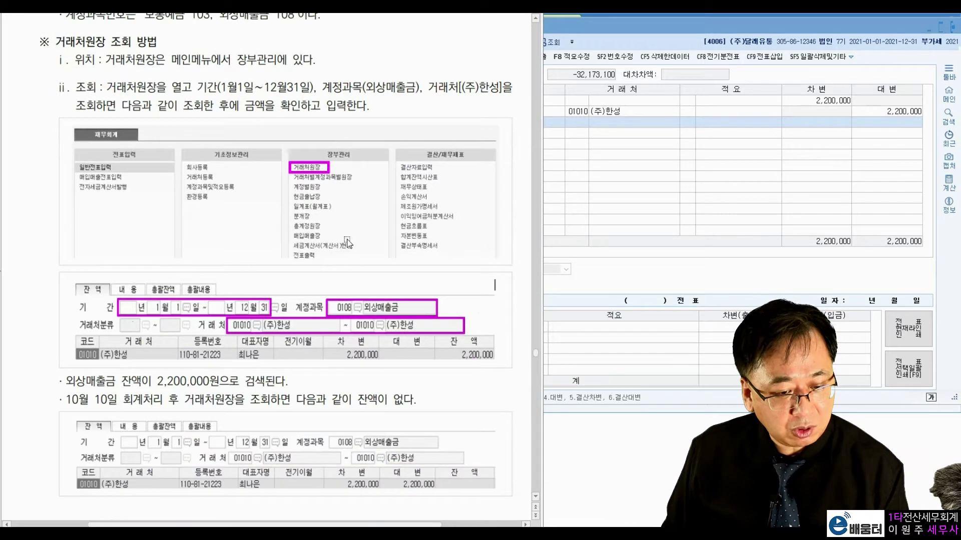
scroll(358, 331, down, 2)
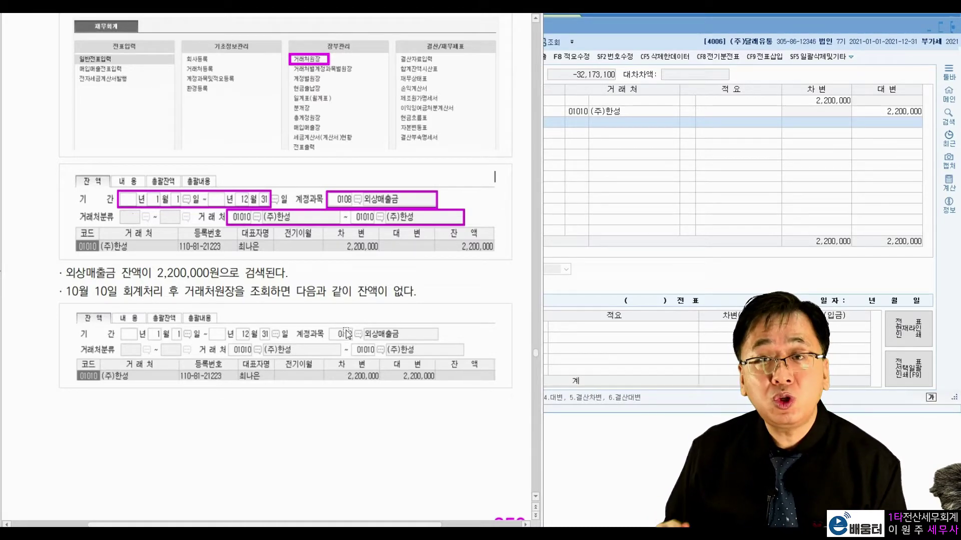
scroll(346, 335, down, 13)
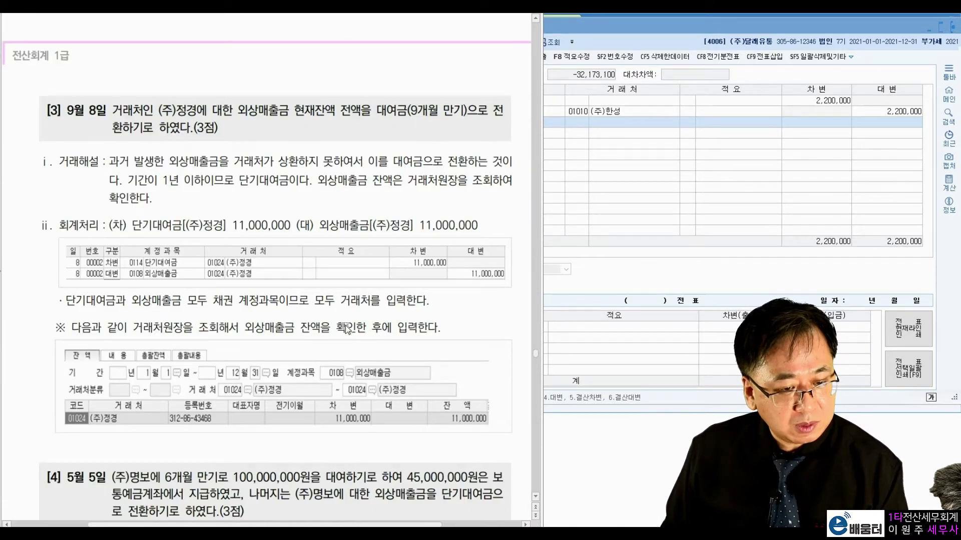
scroll(346, 328, down, 1)
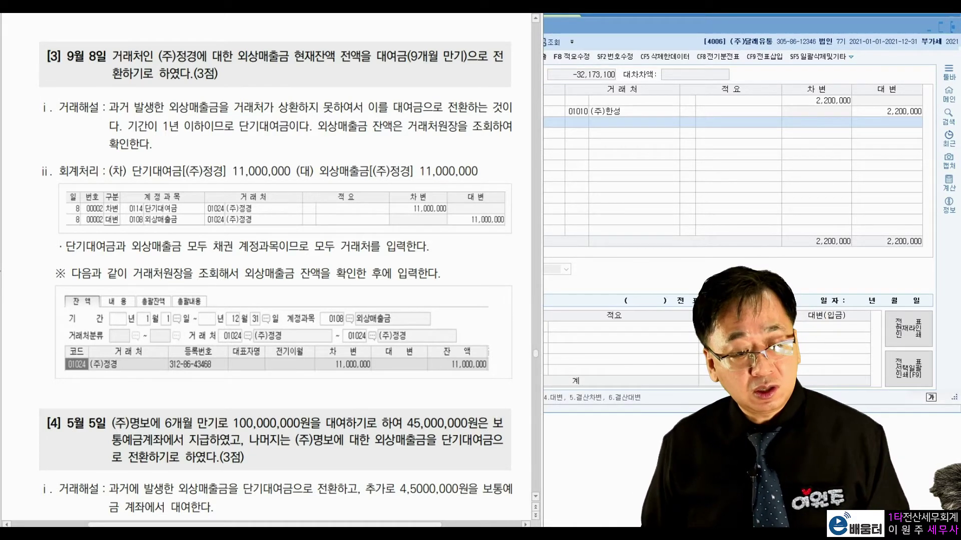
mouse_move(203, 71)
mouse_down()
mouse_move(188, 74)
mouse_move(209, 60)
mouse_move(206, 73)
mouse_move(293, 70)
mouse_move(280, 81)
mouse_move(403, 78)
mouse_up()
drag(415, 21, 453, 75)
drag(408, 40, 434, 50)
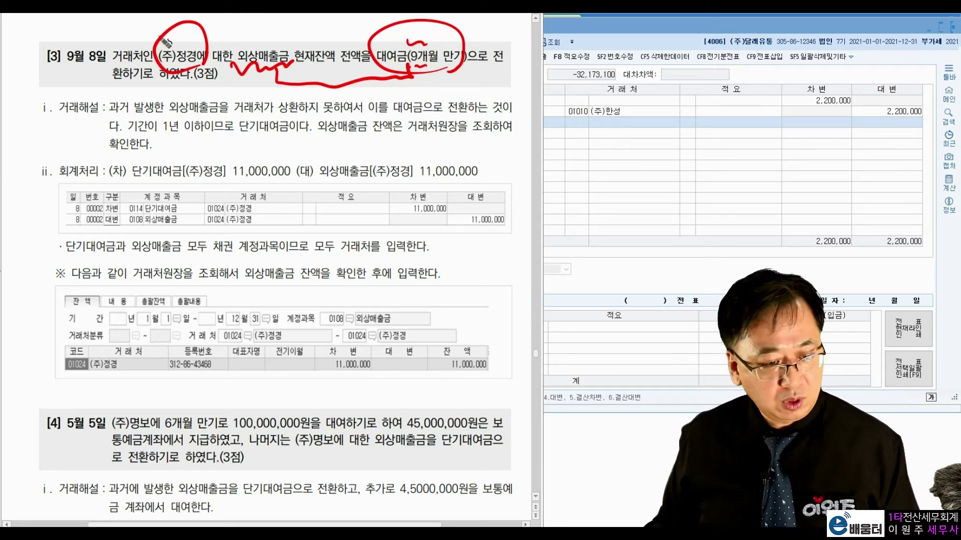
key(Escape)
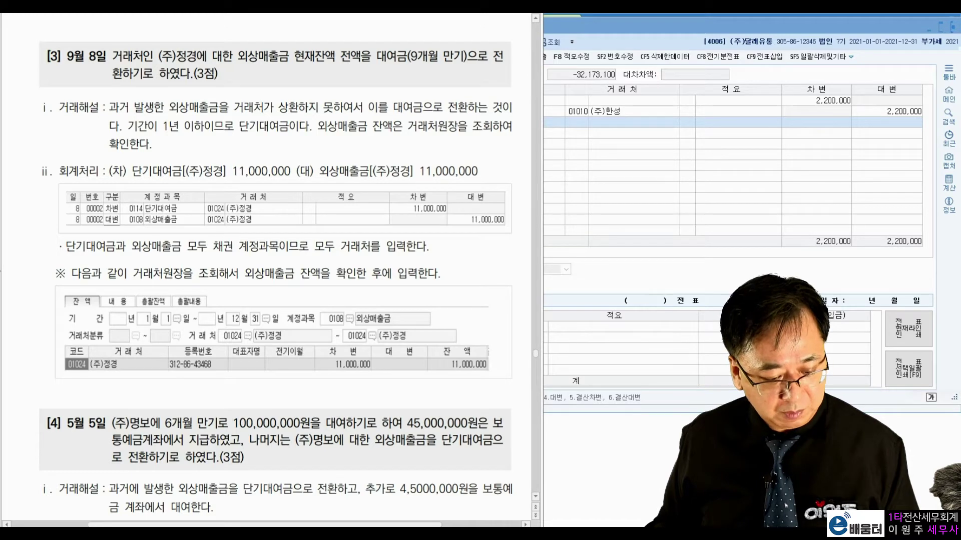
Open the customer ledger with September 8, 2021 as start and end date and account 0108 외상매출금.
key(Escape)
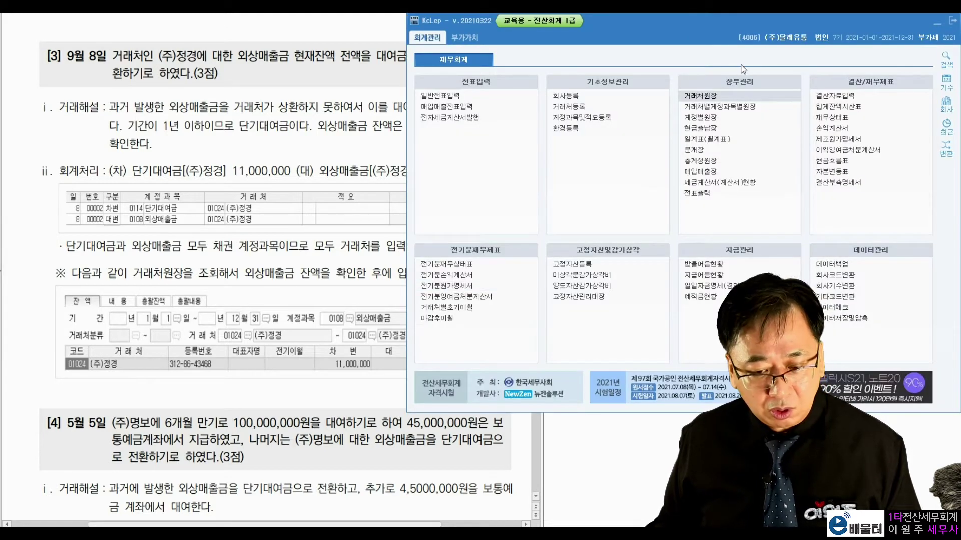
click(718, 99)
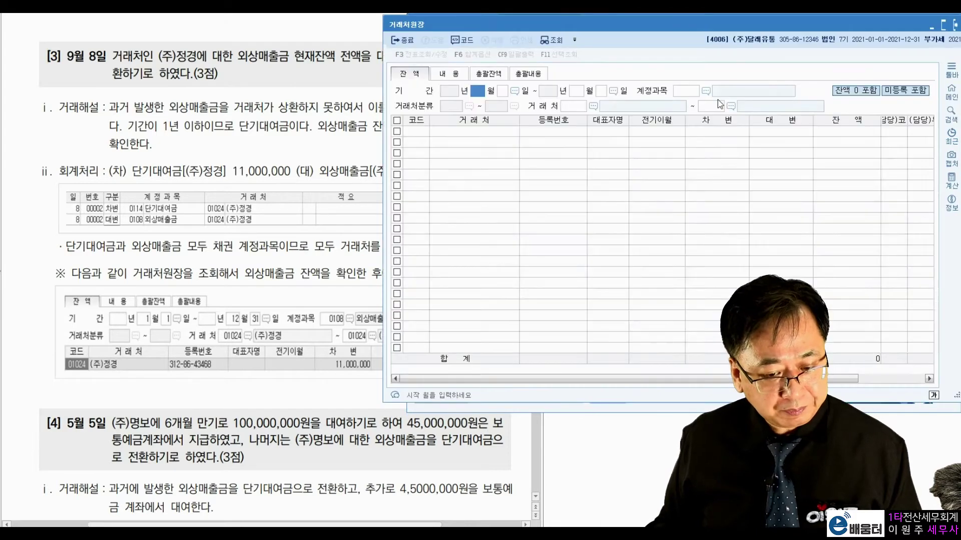
text(1)
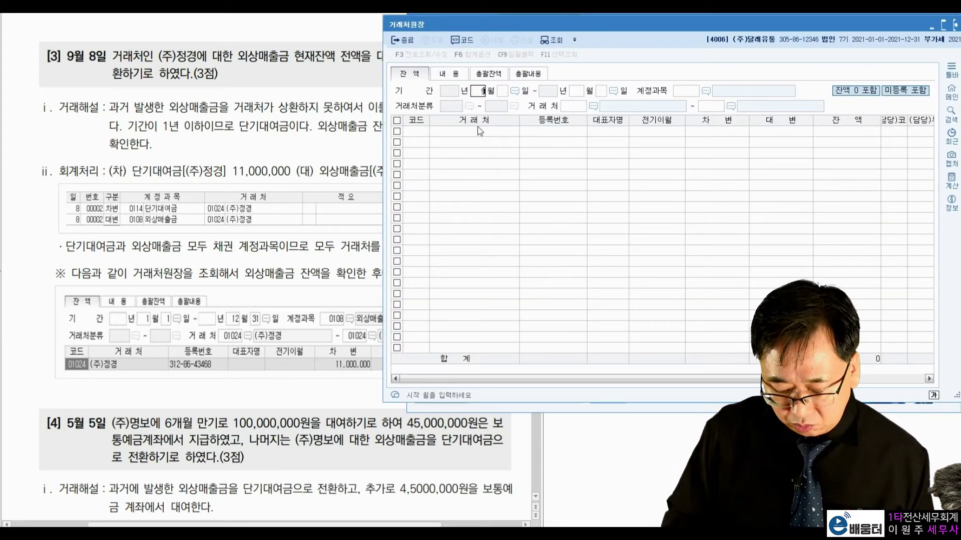
key(Return)
text(8)
key(Return)
text(9)
key(Return)
text(8)
key(Return)
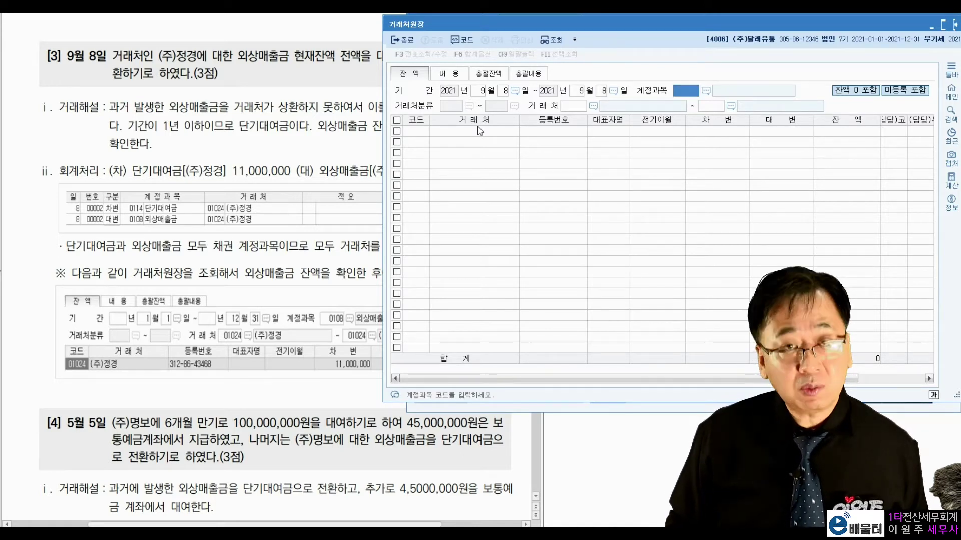
text(10)
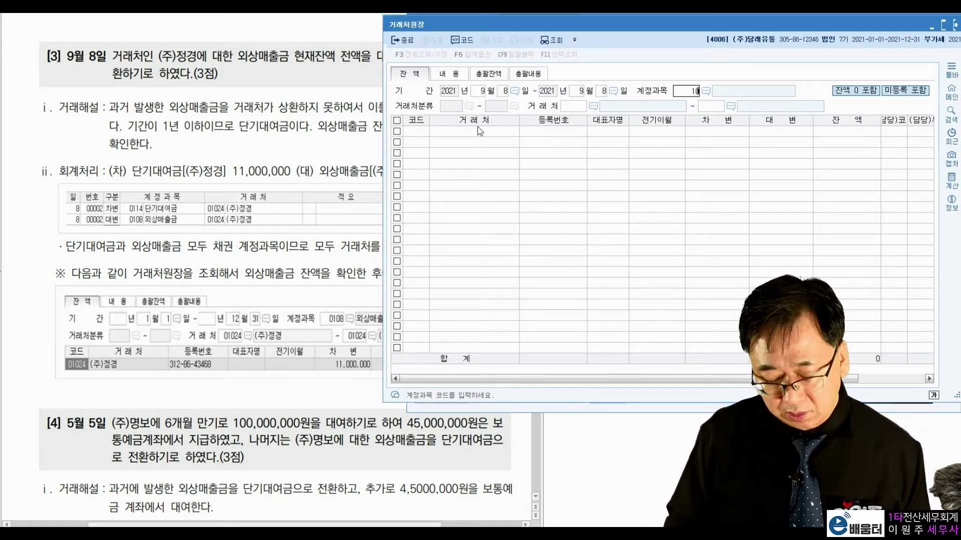
text(8)
key(Return)
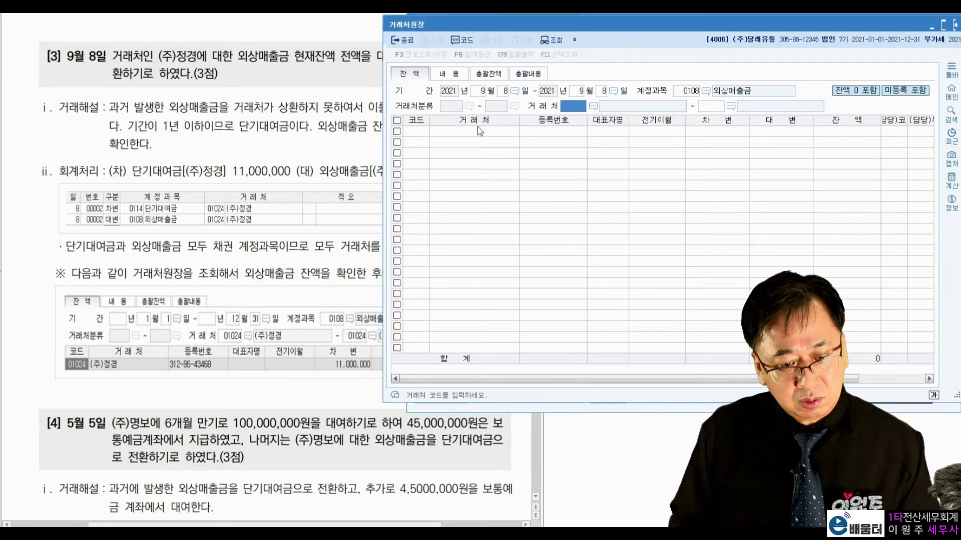
Look up 정경, query the ledger with 01024 (주)정경 as both first and last customer, and check the balance.
key(F2)
text(정경)
key(Return)
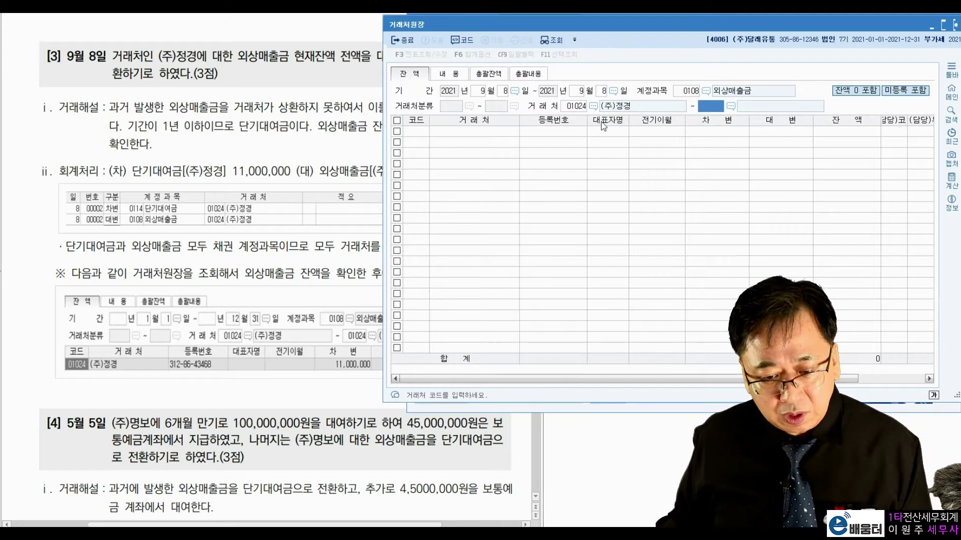
click(582, 107)
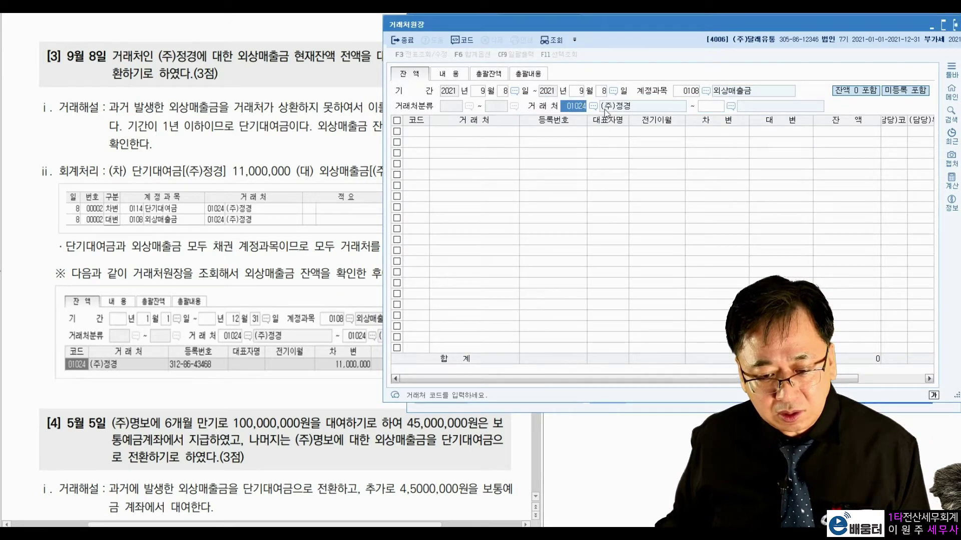
click(706, 103)
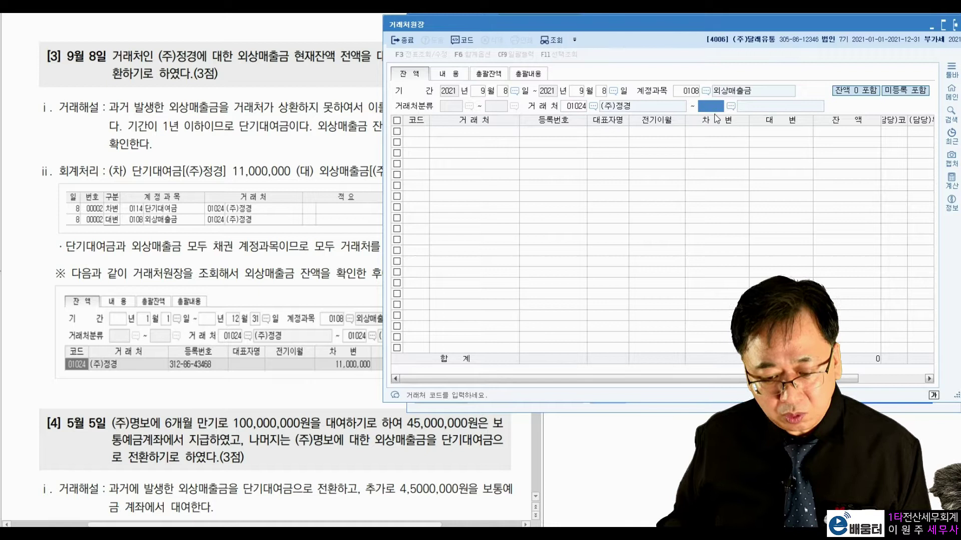
text(1024)
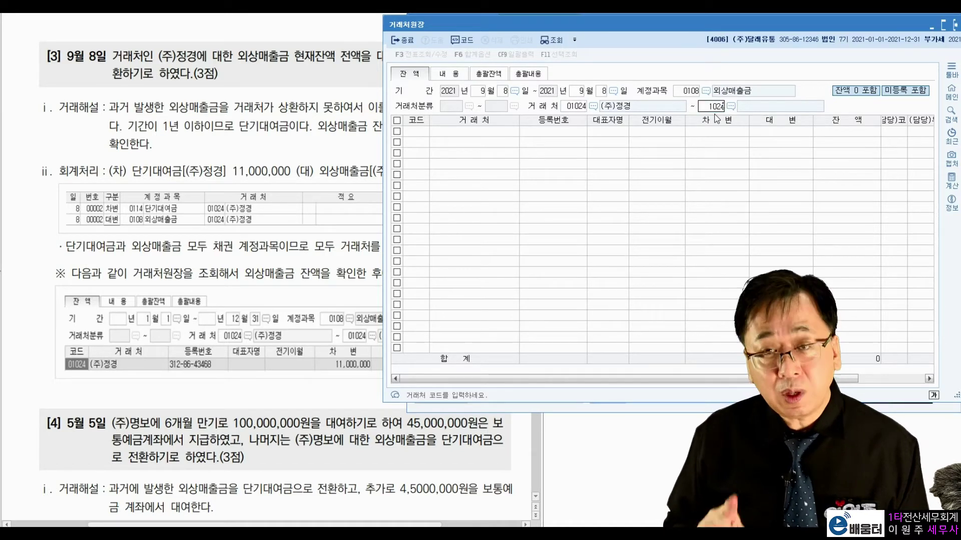
key(Return)
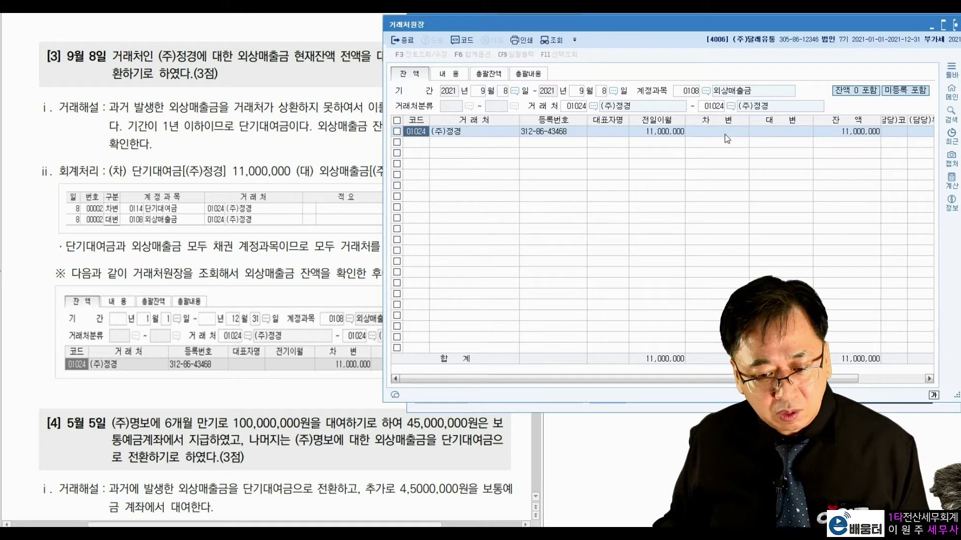
click(819, 131)
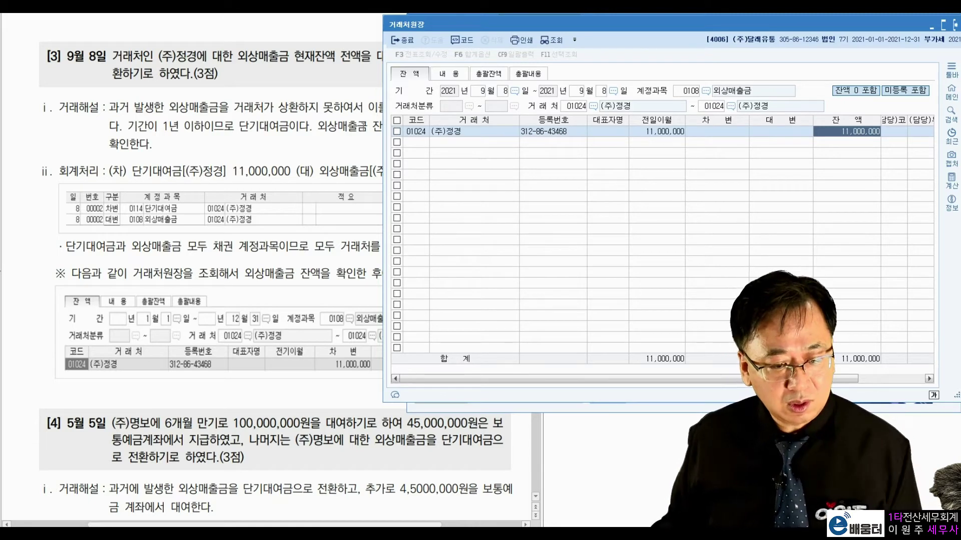
Mark the journal entry of exercise [3], underline 단기대여금 and 외상매출금 with (주)정경, and clear the marks.
click(359, 127)
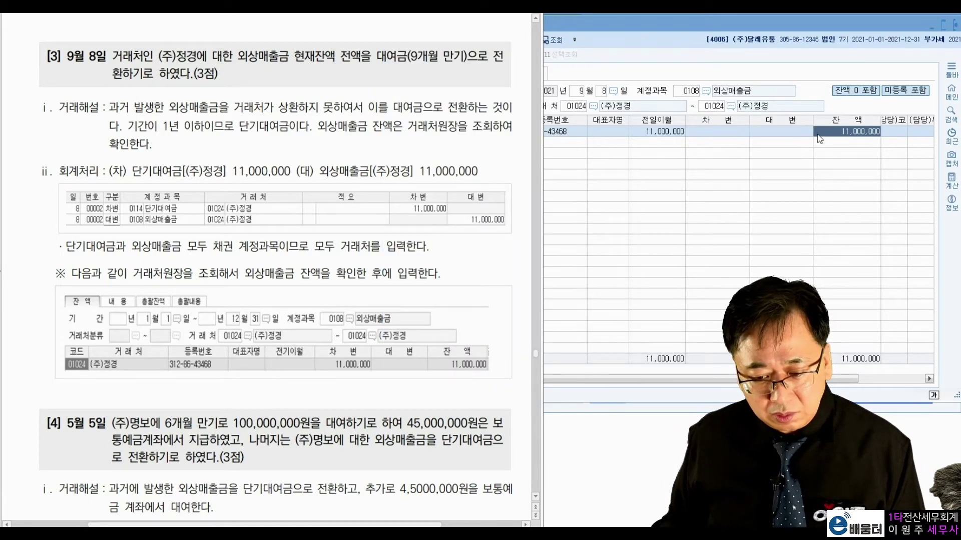
click(820, 134)
click(65, 75)
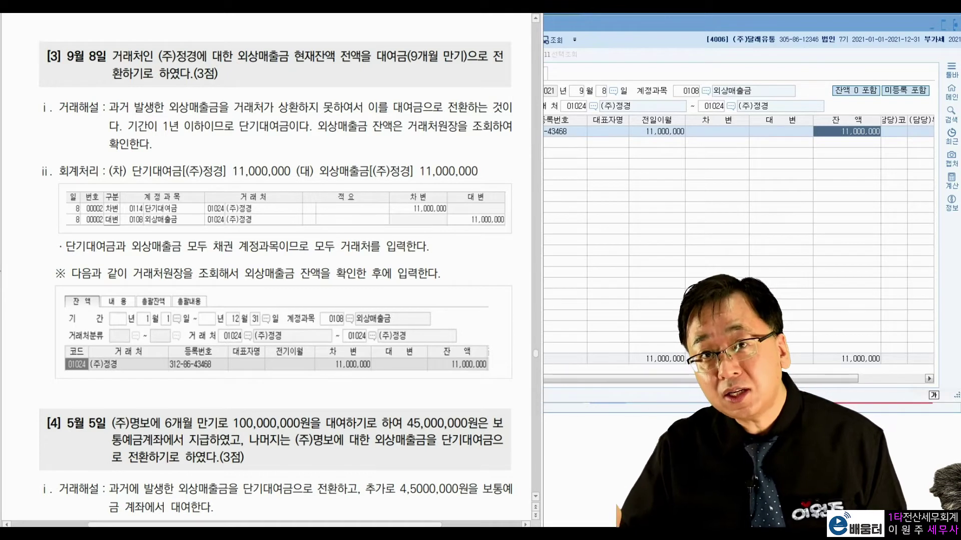
drag(125, 161, 134, 153)
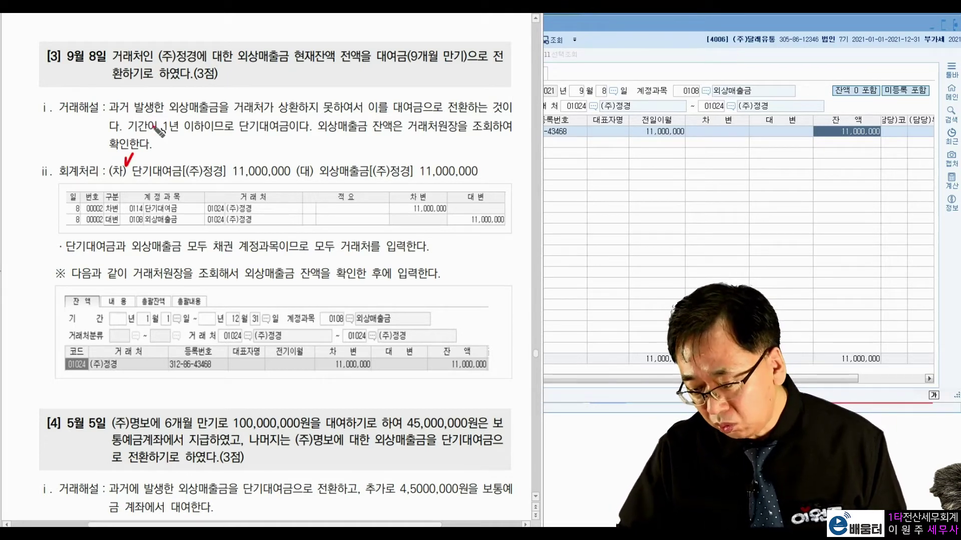
drag(288, 159, 291, 153)
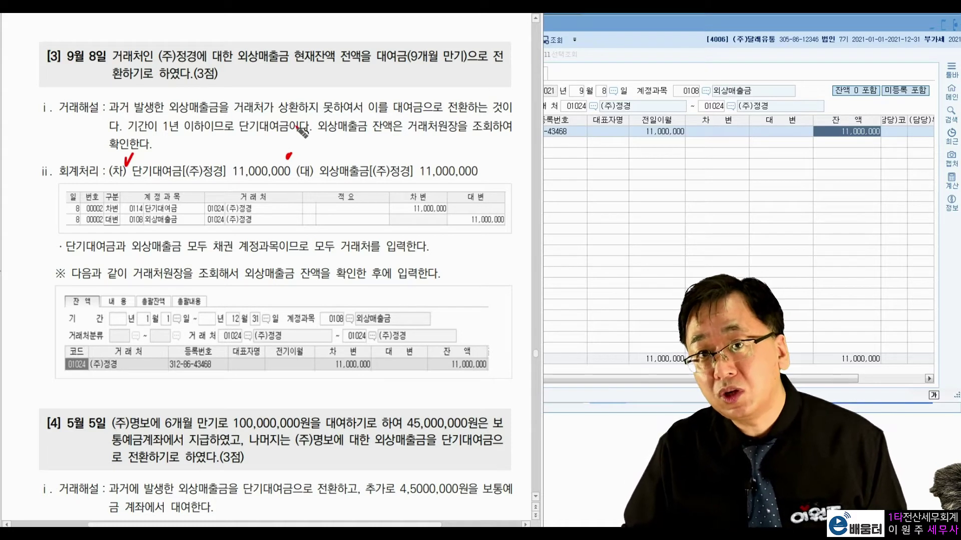
mouse_move(311, 160)
mouse_down()
mouse_move(314, 167)
mouse_move(321, 157)
mouse_up()
mouse_move(482, 155)
mouse_down()
mouse_move(490, 168)
mouse_move(488, 154)
mouse_up()
drag(321, 185, 410, 170)
drag(142, 181, 229, 177)
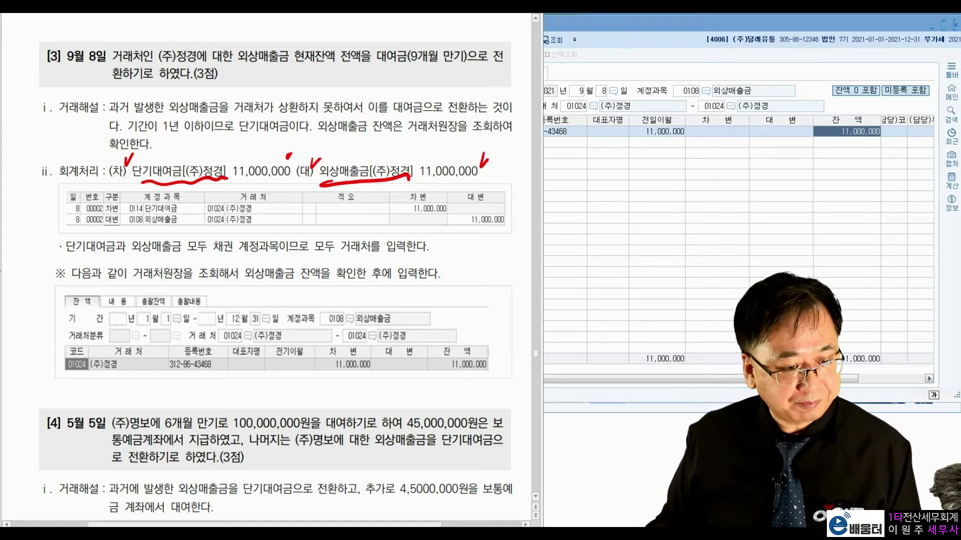
key(e)
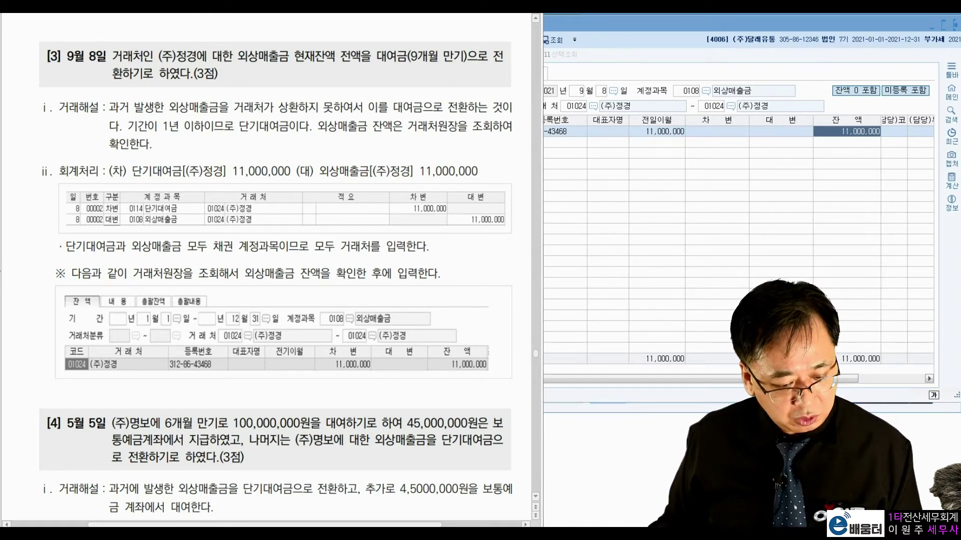
Switch to the general voucher entry window and set the voucher date to September 8, 2021.
key(alt+Tab)
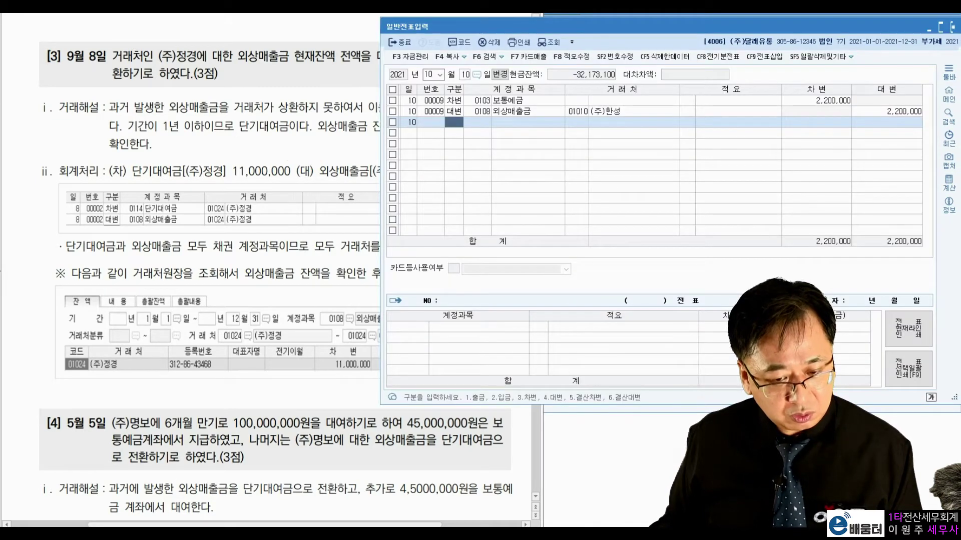
click(431, 74)
text(09)
key(Return)
text(8)
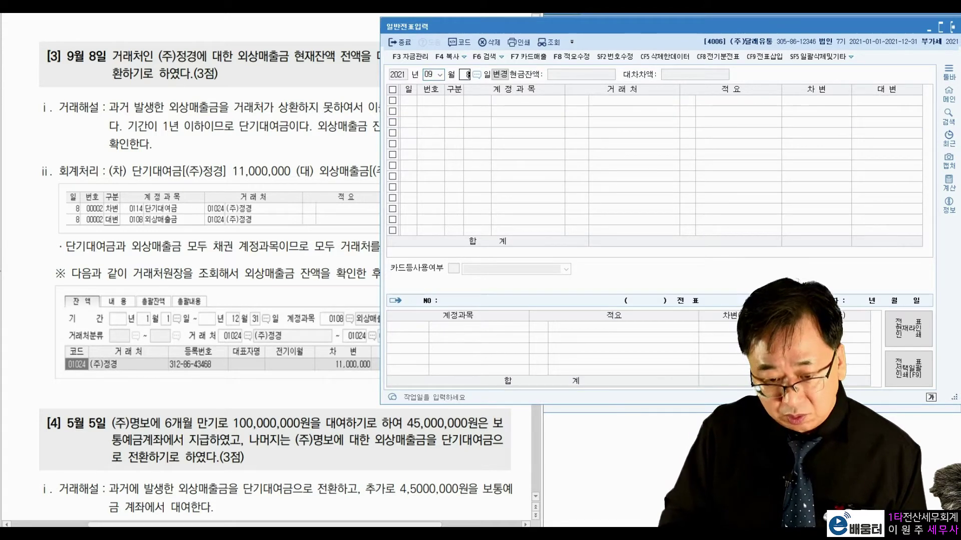
key(Return)
Enter a debit line for 0114 단기대여금 with customer 01024 (주)정경 and an amount of 11,000,000.
text(3)
key(Return)
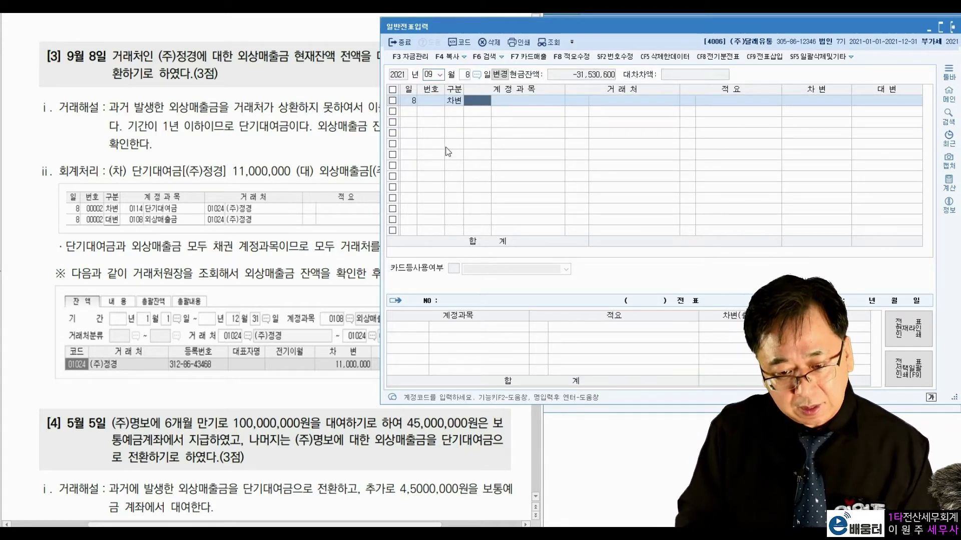
text(단기대)
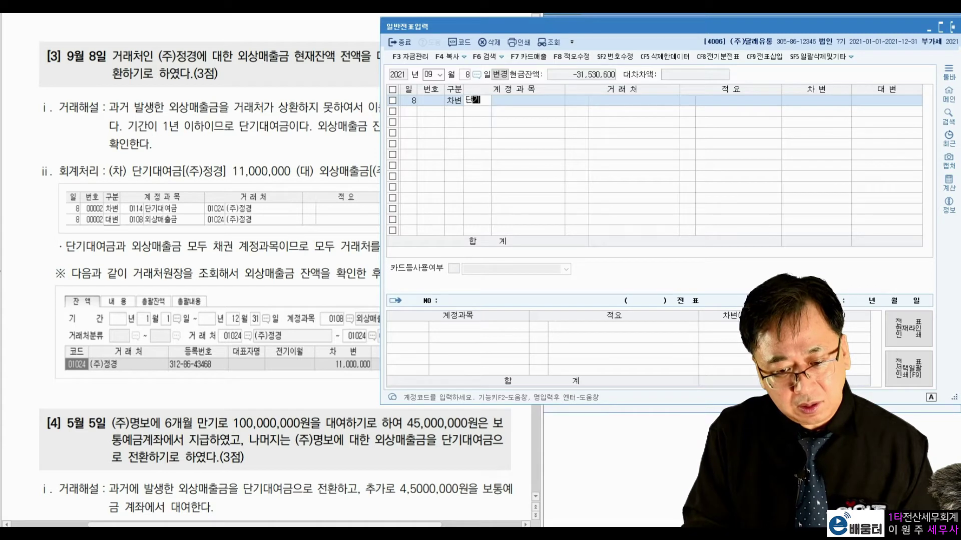
key(Return)
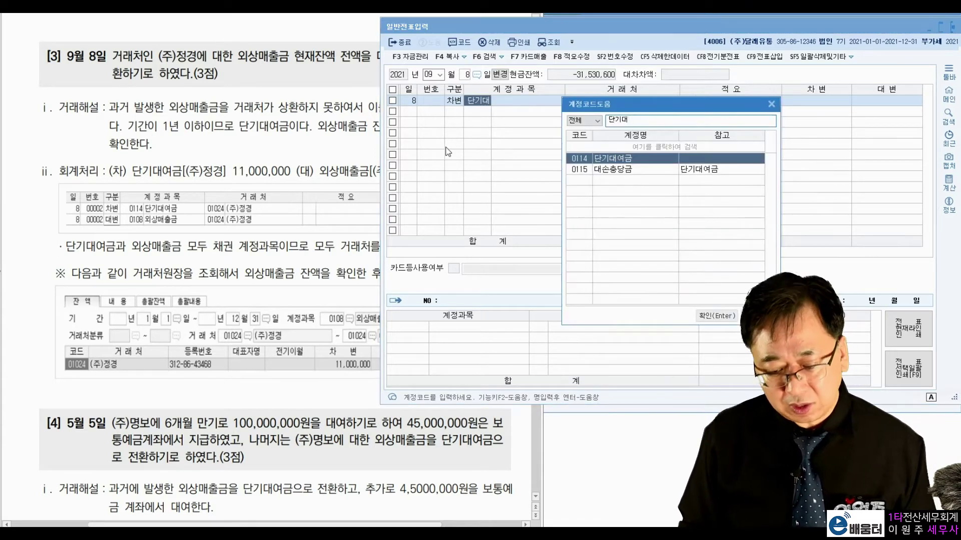
key(Return)
text(정경)
key(Return)
key(Return)
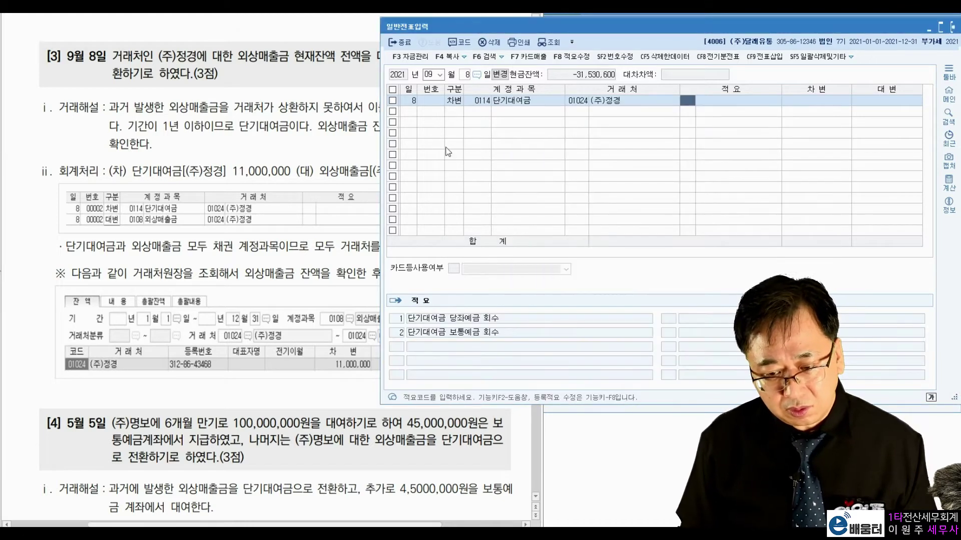
key(Return)
text(11000000)
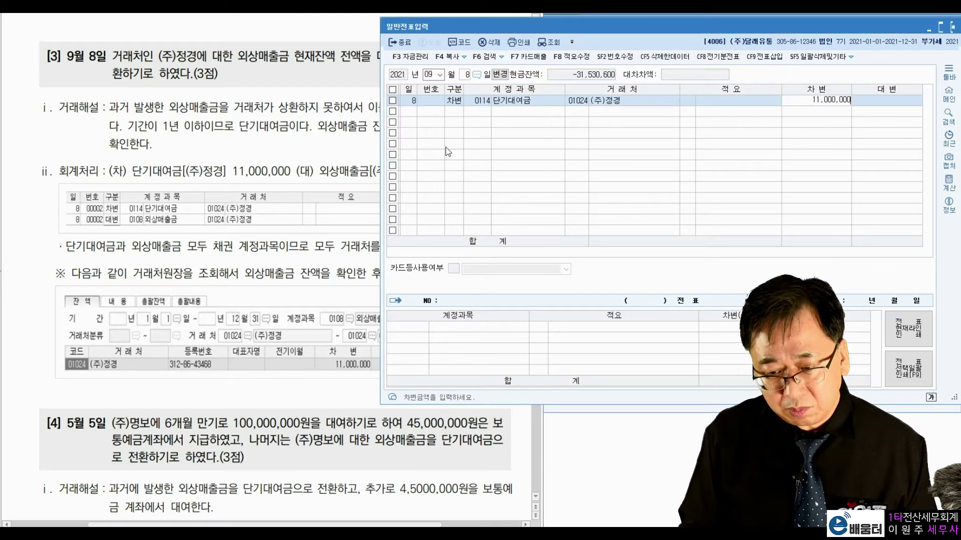
key(Return)
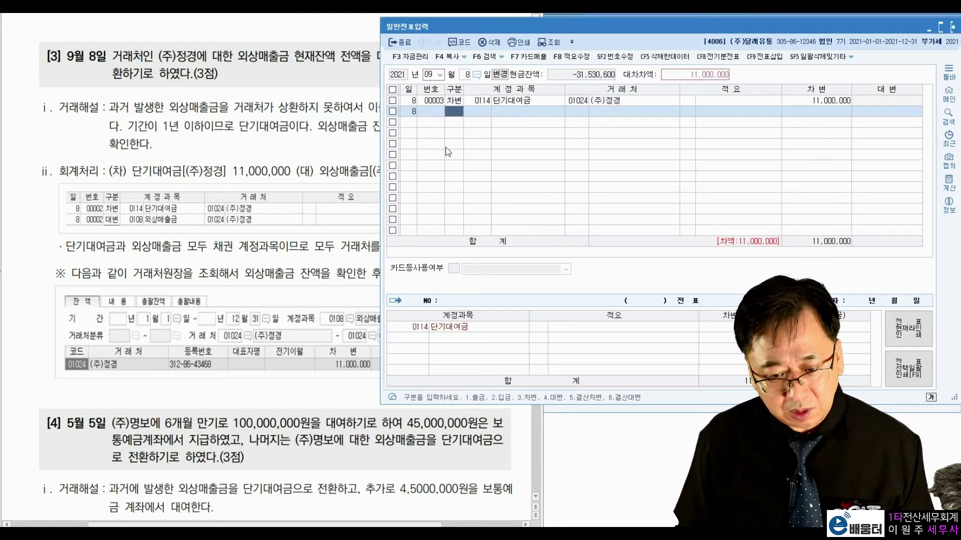
Add a credit line for 0108 외상매출금 of 11,000,000 with only the customer name (주)정경.
text(4)
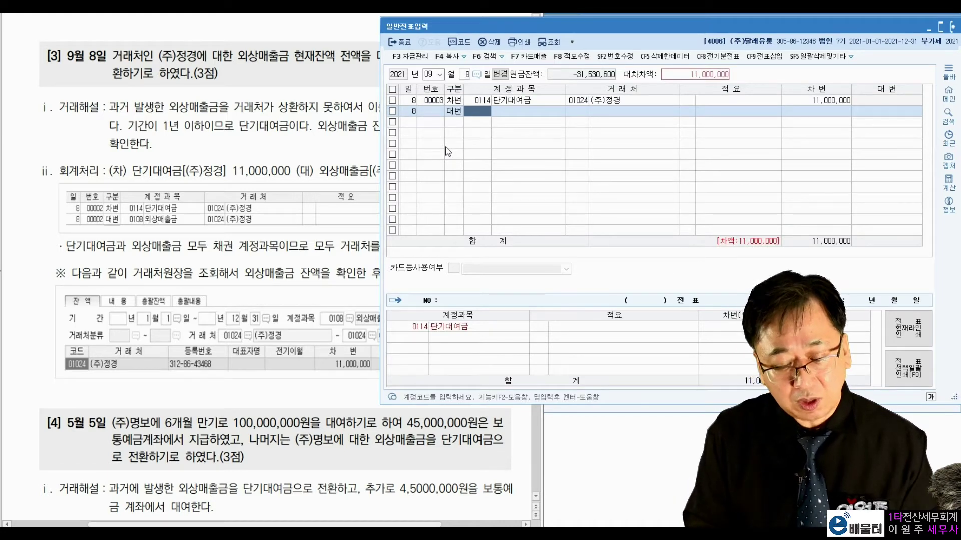
text(108)
key(Return)
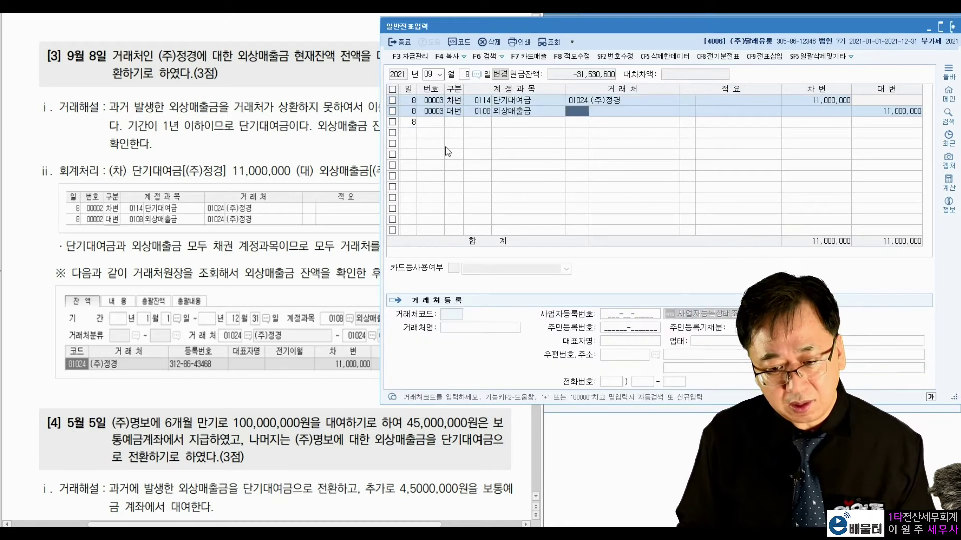
key(Return)
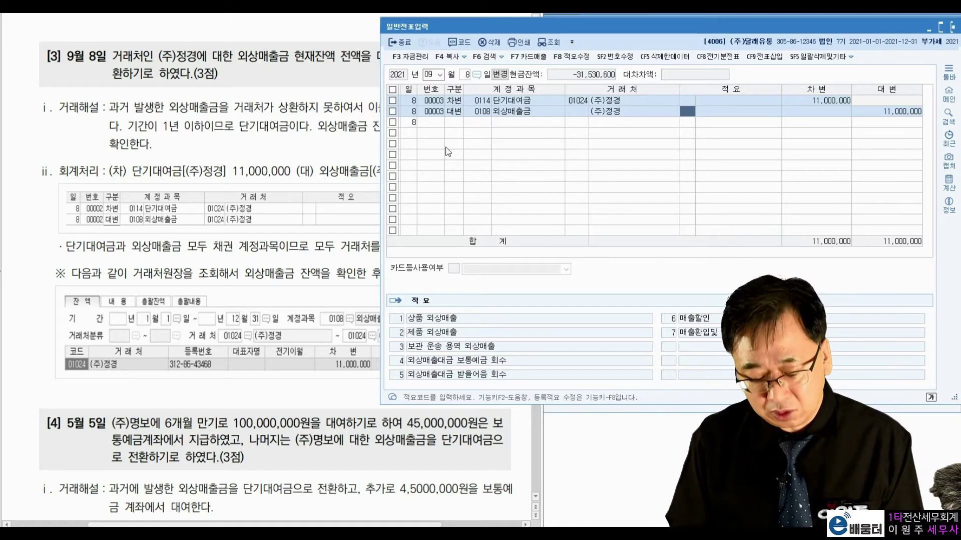
Set the customer code of the 외상매출금 credit line to 1024 for (주)정경.
key(Left)
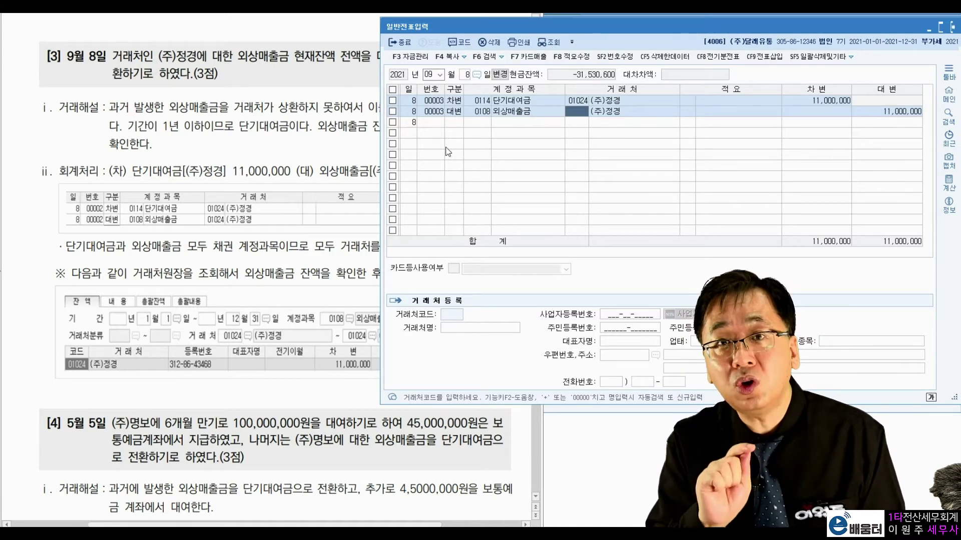
text(정경)
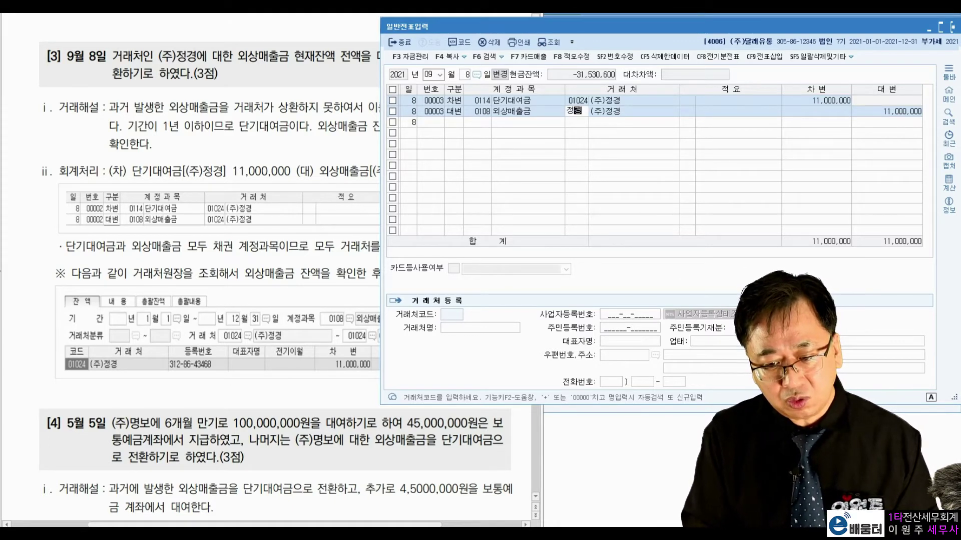
key(BackSpace)
key(BackSpace)
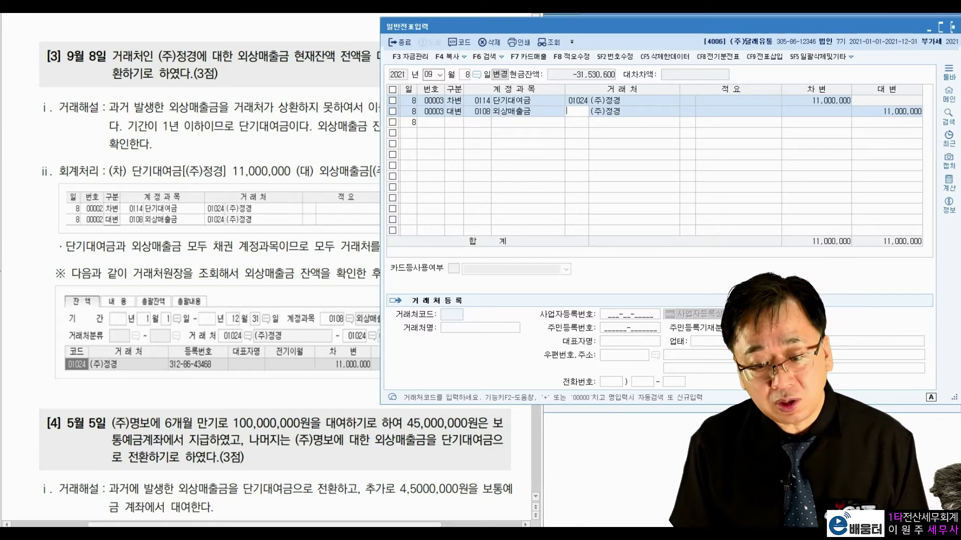
text(1024)
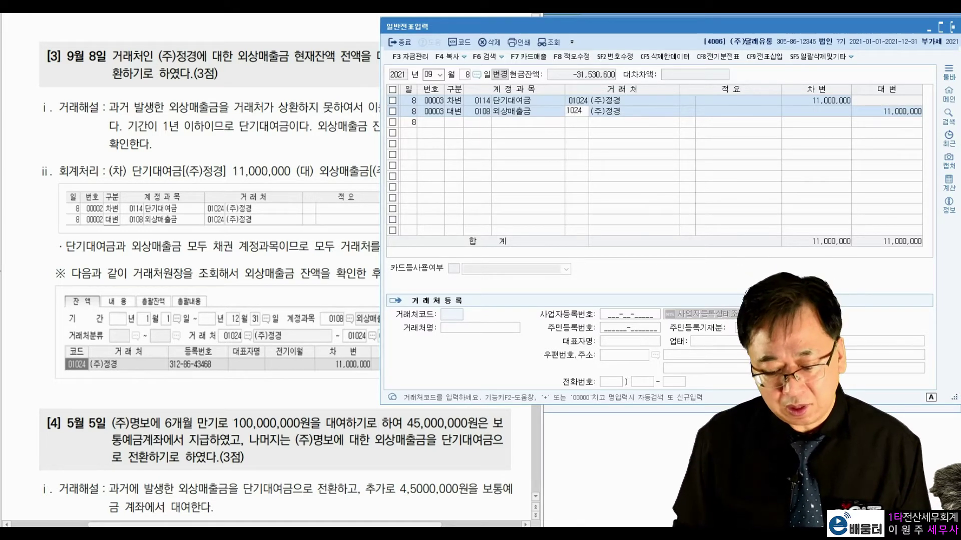
key(Return)
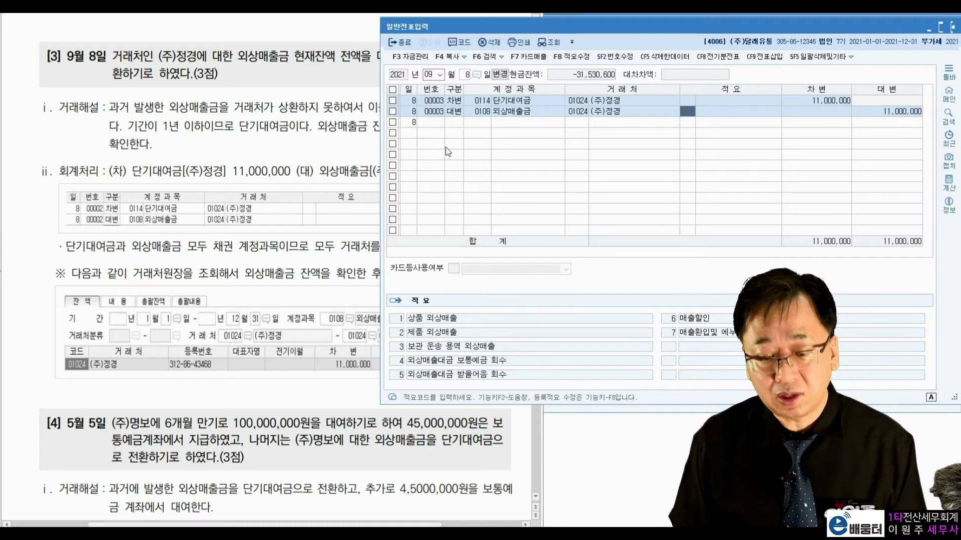
Reopen the customer code of the 외상매출금 credit line and remove it, leaving only the name (주)정경.
key(shift+Tab)
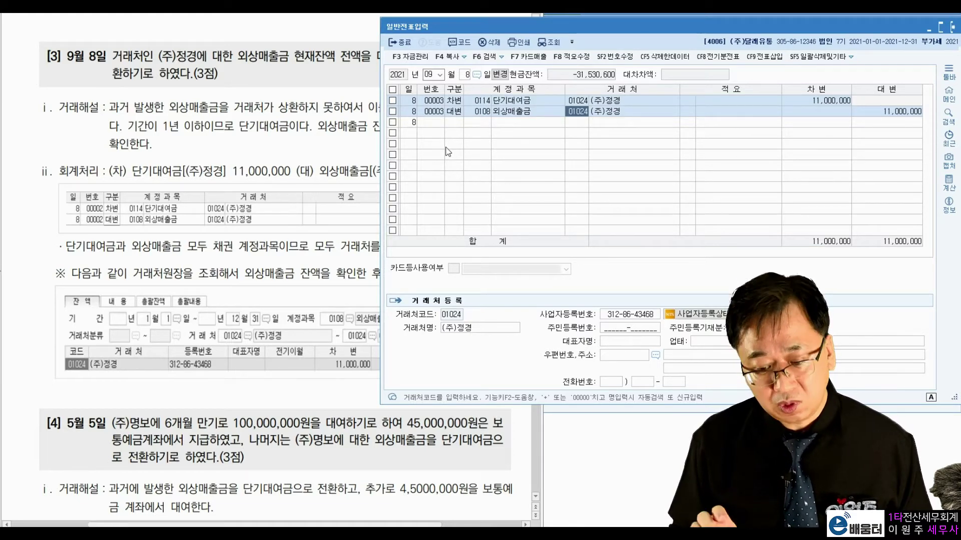
key(Return)
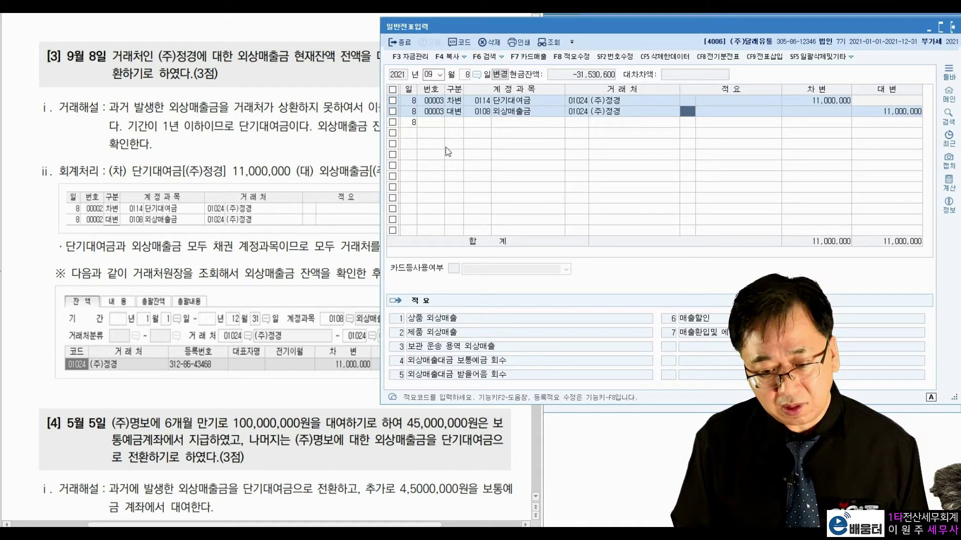
key(Left)
key(Return)
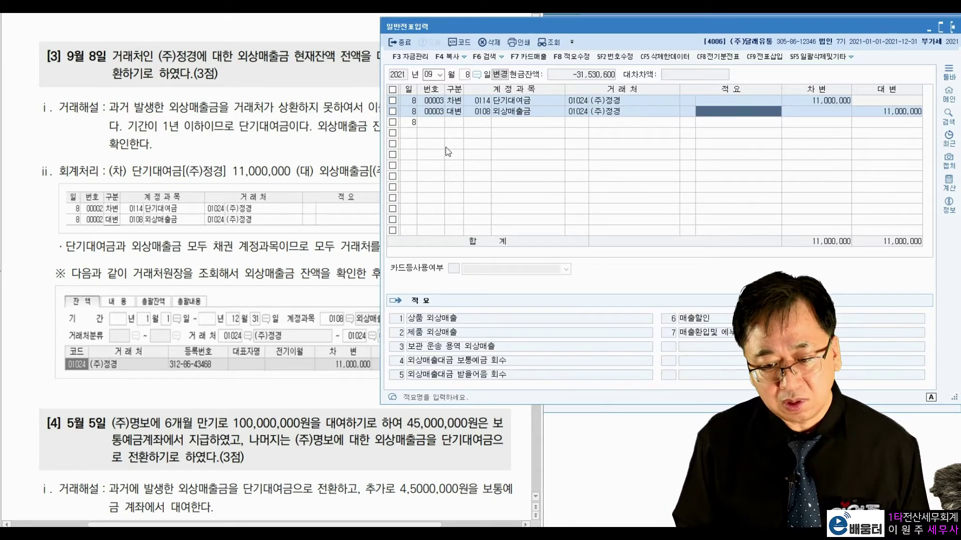
key(Left)
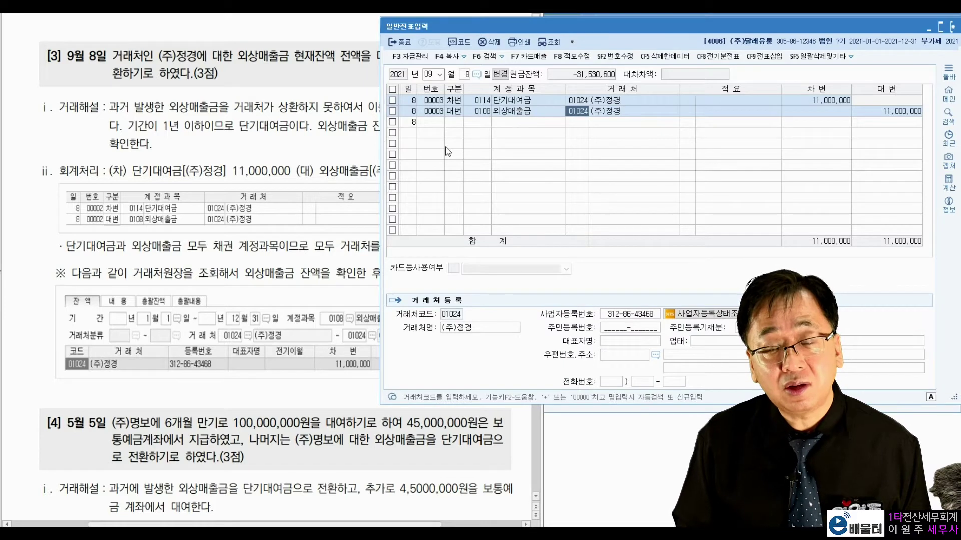
key(BackSpace)
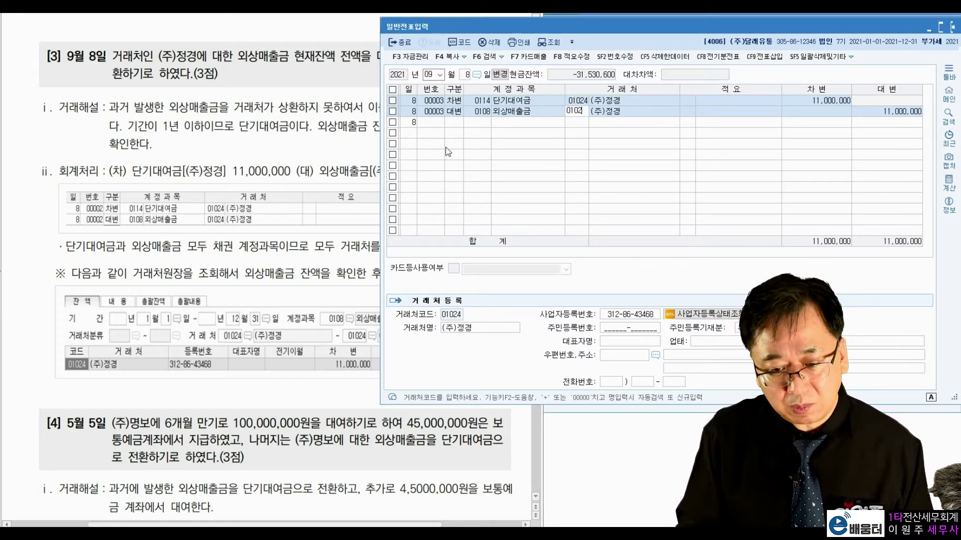
key(Return)
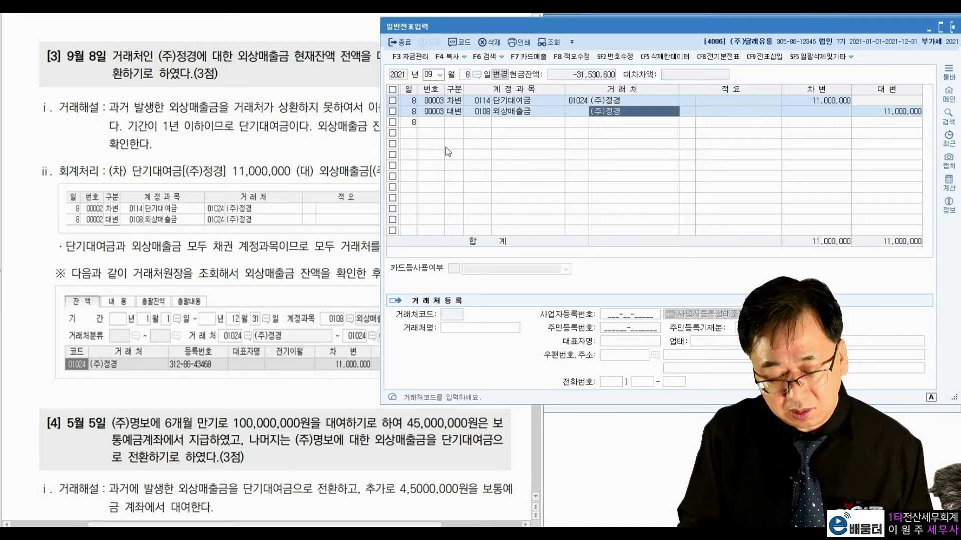
Clear the remaining customer name (주)정경 from the 외상매출금 credit line.
key(BackSpace)
key(Left)
key(Return)
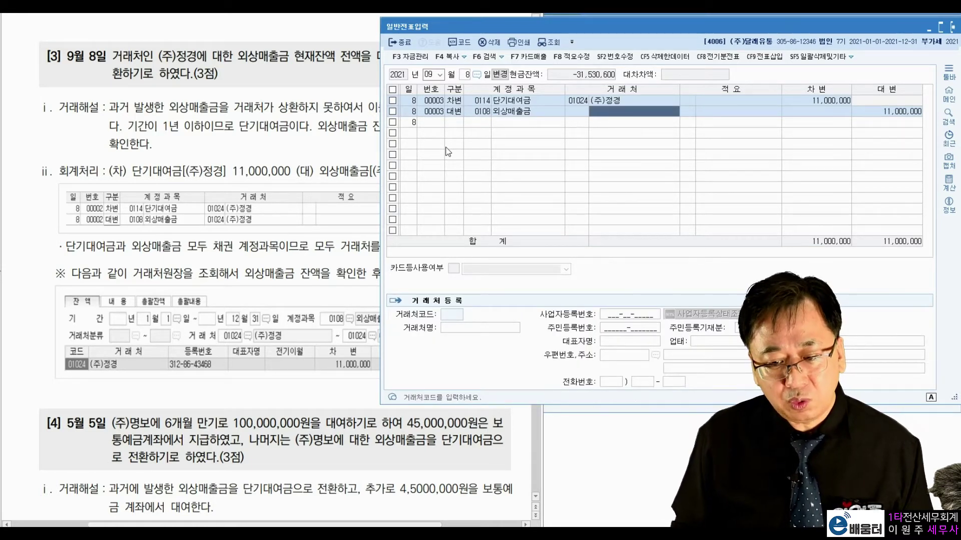
key(Return)
key(Left)
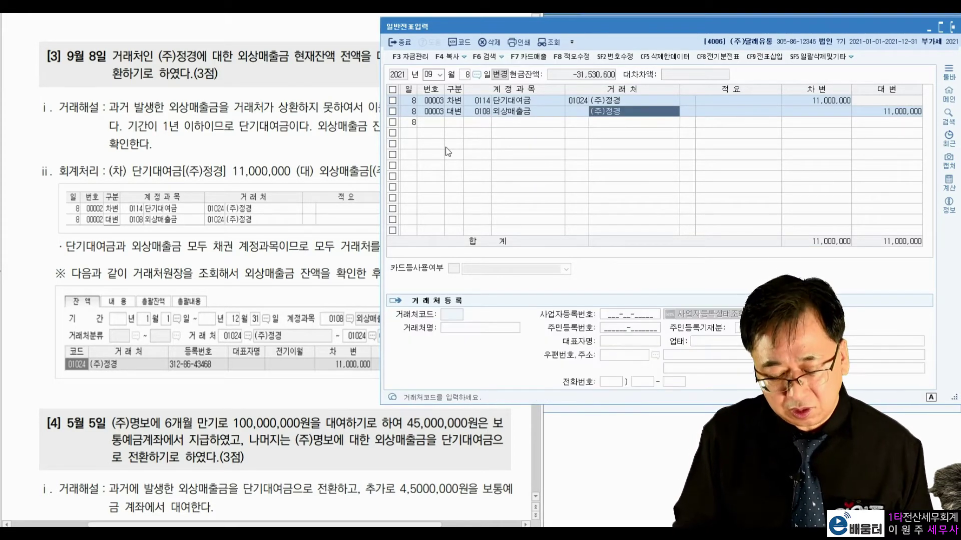
key(BackSpace)
key(BackSpace)
key(BackSpace)
key(BackSpace)
key(BackSpace)
key(Return)
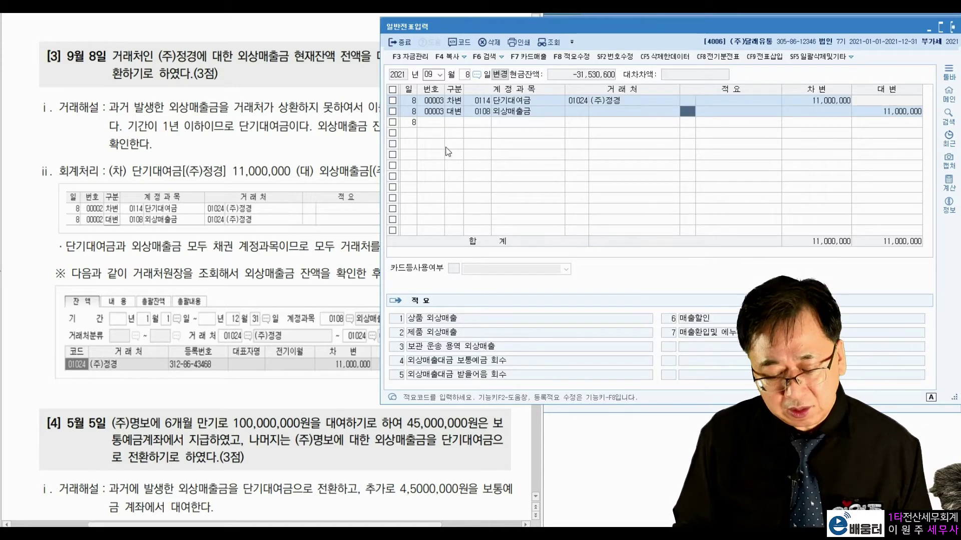
Set the customer code of the 외상매출금 credit line to 1024 for (주)정경 and finish the September 8 voucher.
key(Left)
key(Return)
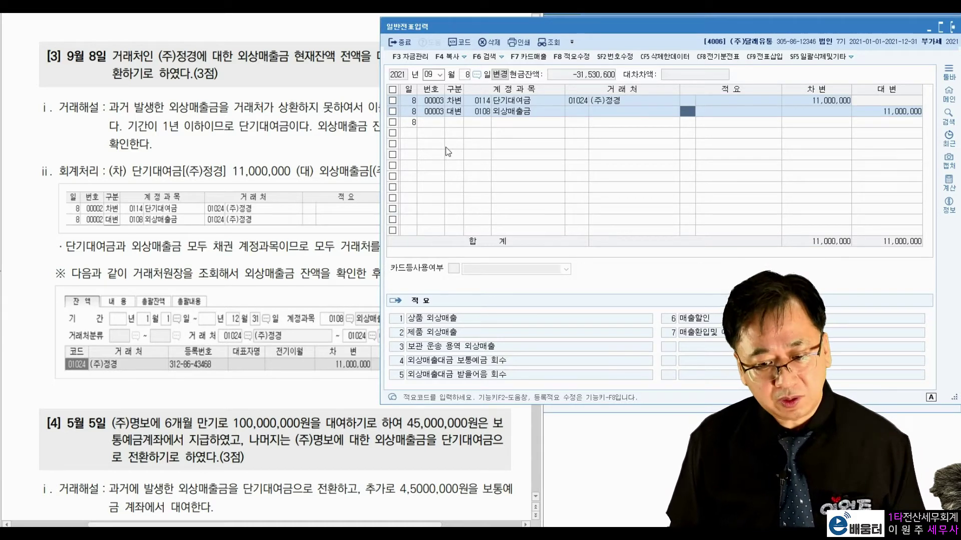
key(Return)
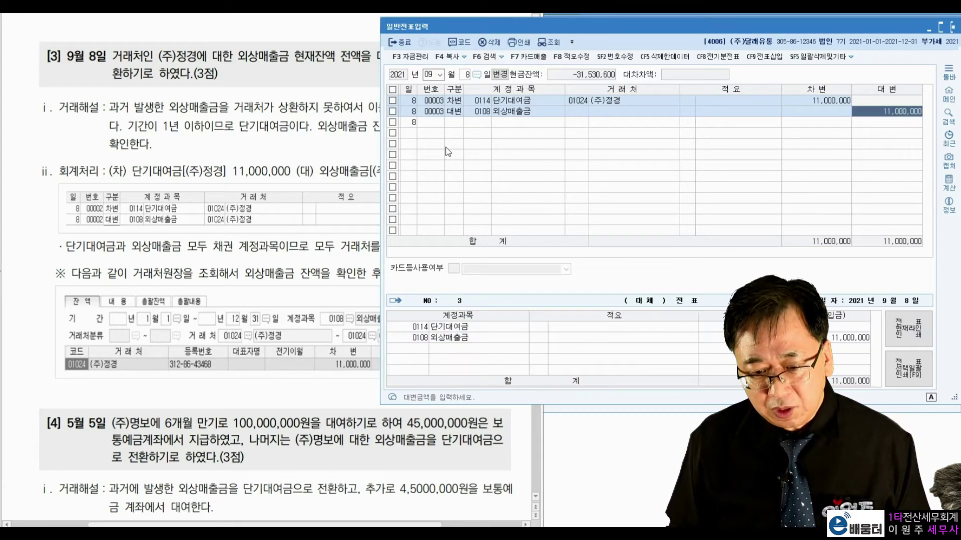
key(Return)
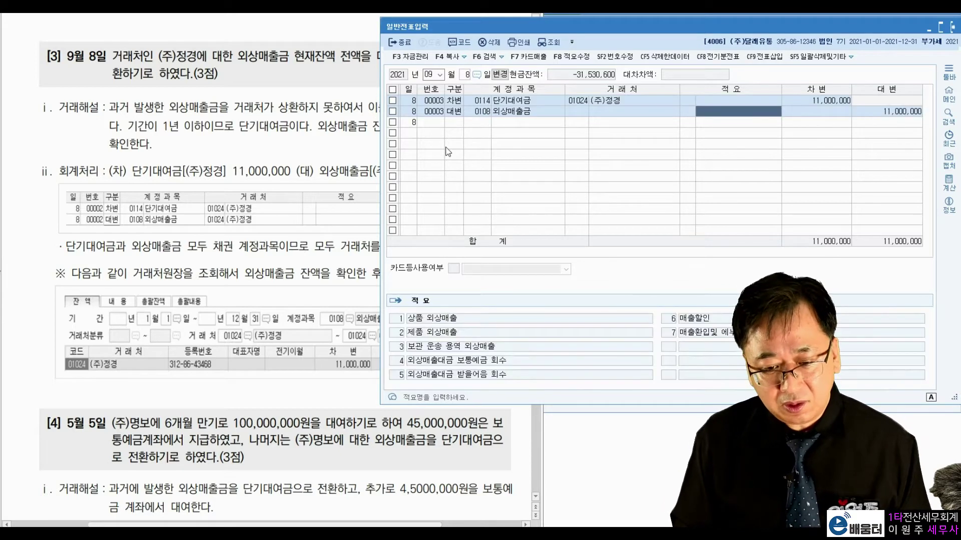
text(1024)
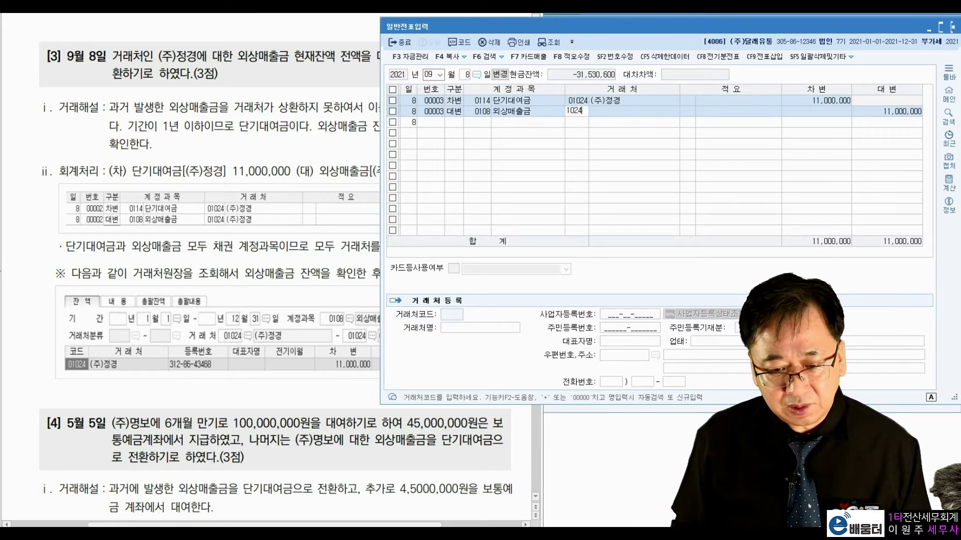
key(Return)
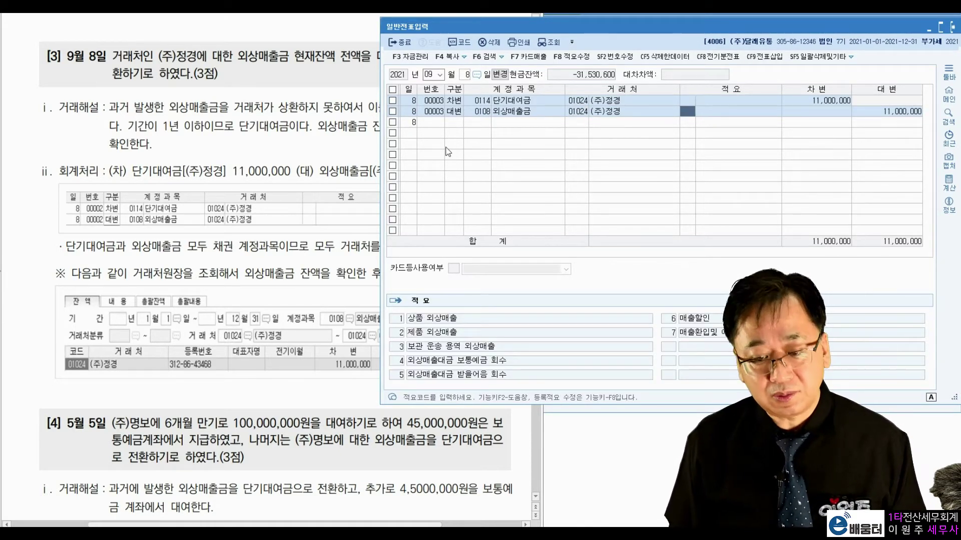
key(Return)
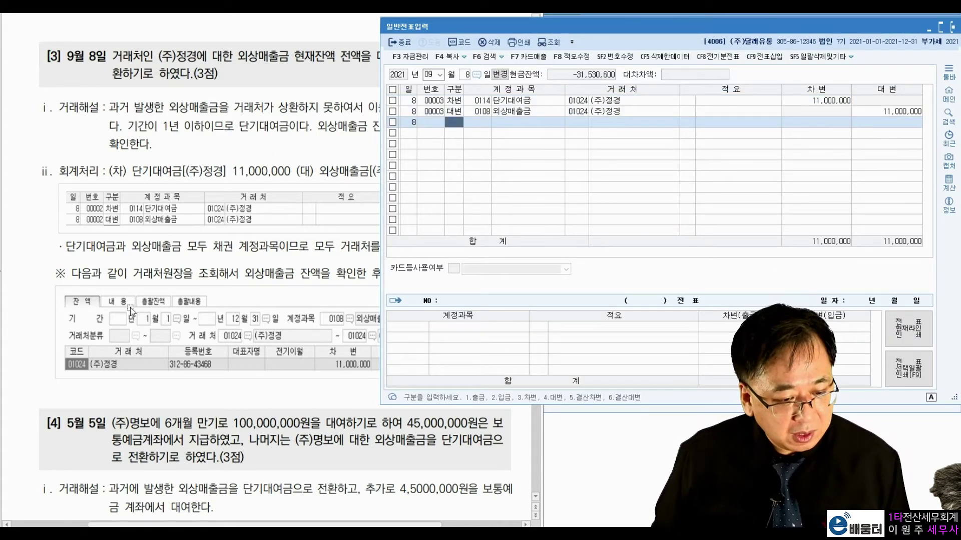
Go to textbook transaction [4] and mark its 6개월 term, the 100,000,000 loan amount and the 단기대여금[(주)명보] debit.
click(220, 365)
scroll(219, 385, down, 3)
scroll(235, 415, down, 1)
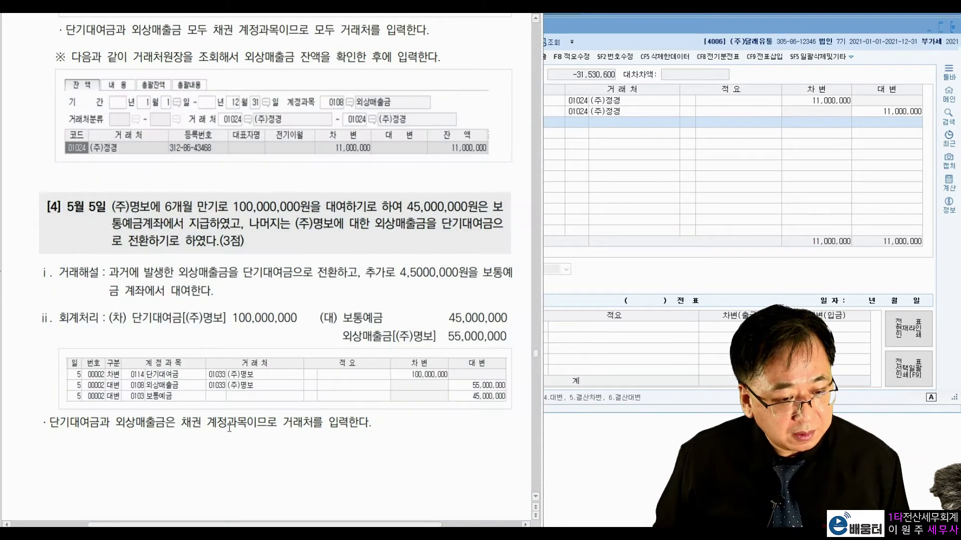
scroll(118, 210, down, 1)
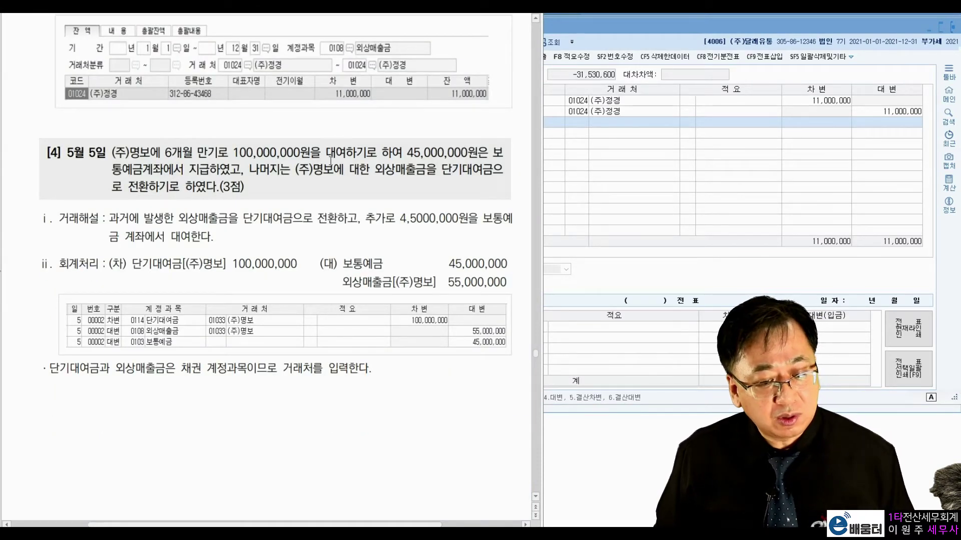
scroll(335, 162, down, 1)
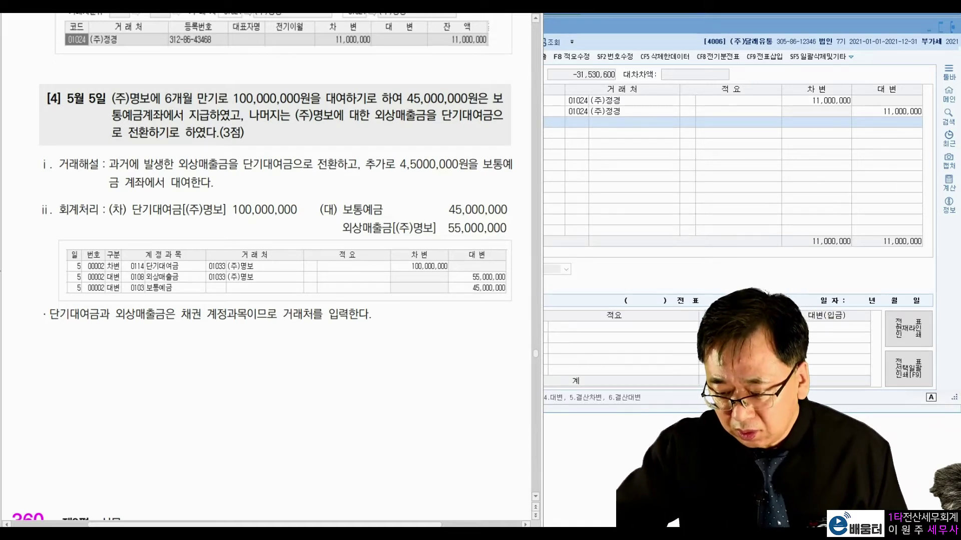
drag(305, 80, 315, 77)
drag(231, 79, 242, 76)
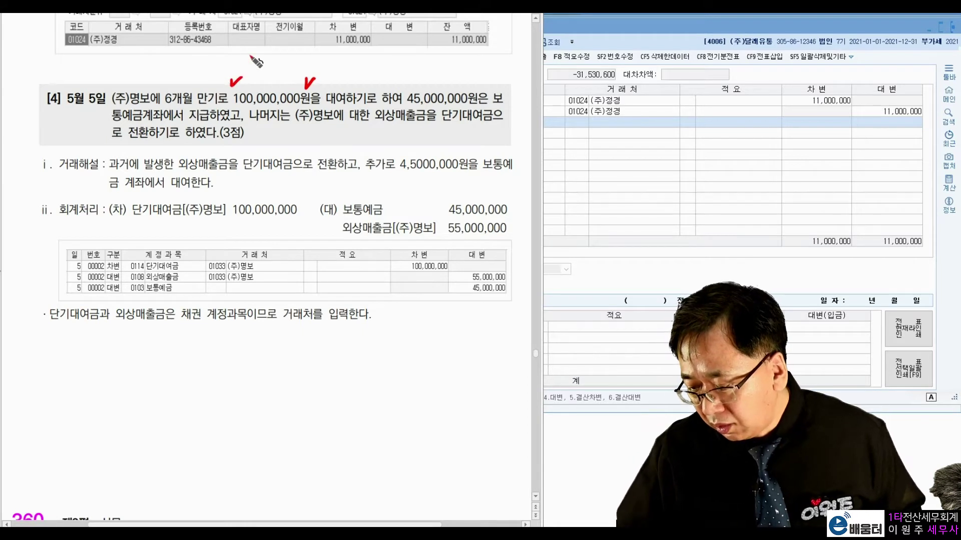
mouse_move(193, 105)
mouse_down()
mouse_move(201, 92)
mouse_move(206, 104)
mouse_up()
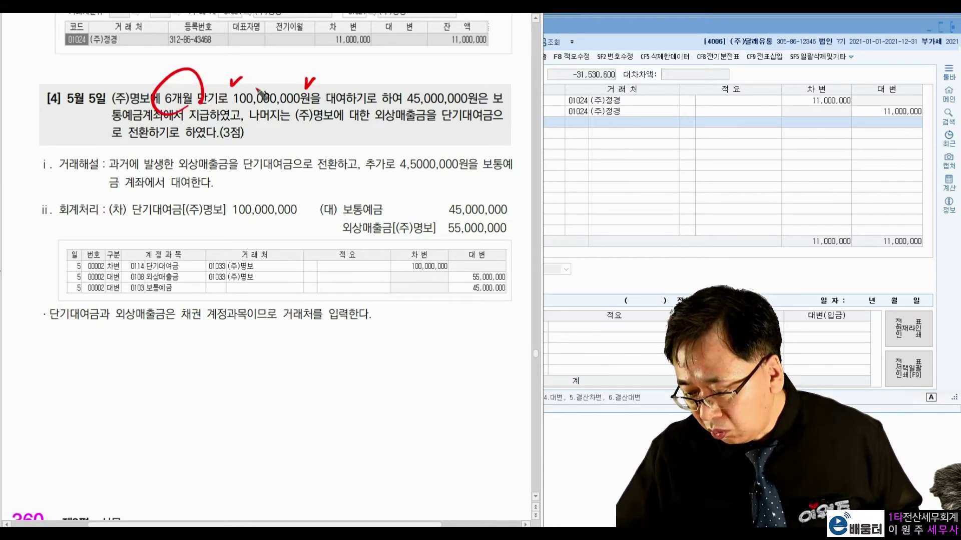
drag(112, 195, 118, 191)
drag(299, 195, 306, 188)
drag(182, 224, 220, 220)
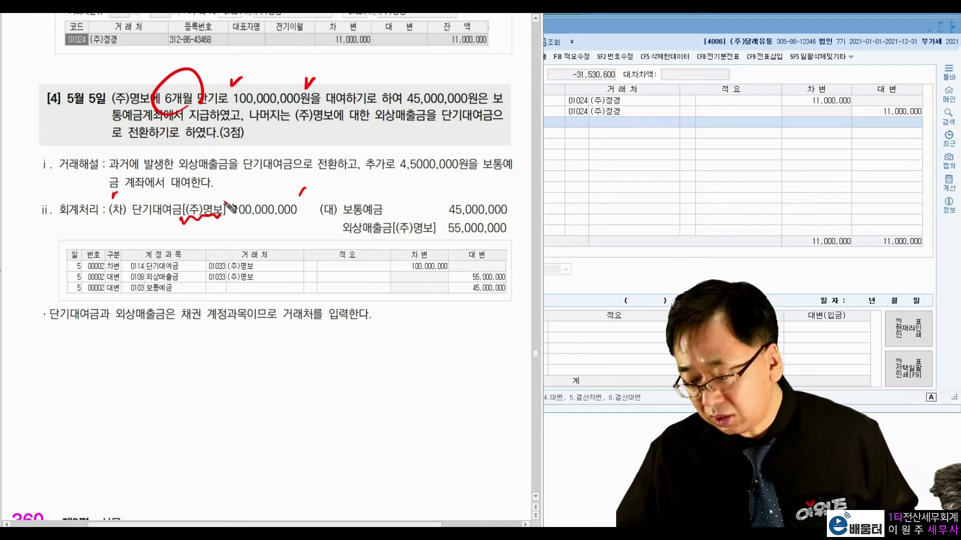
Mark the 45,000,000 보통예금 and 55,000,000 외상매출금 credits of transaction [4] against the 100,000,000 debit, and clear the pen marks.
drag(473, 86, 481, 82)
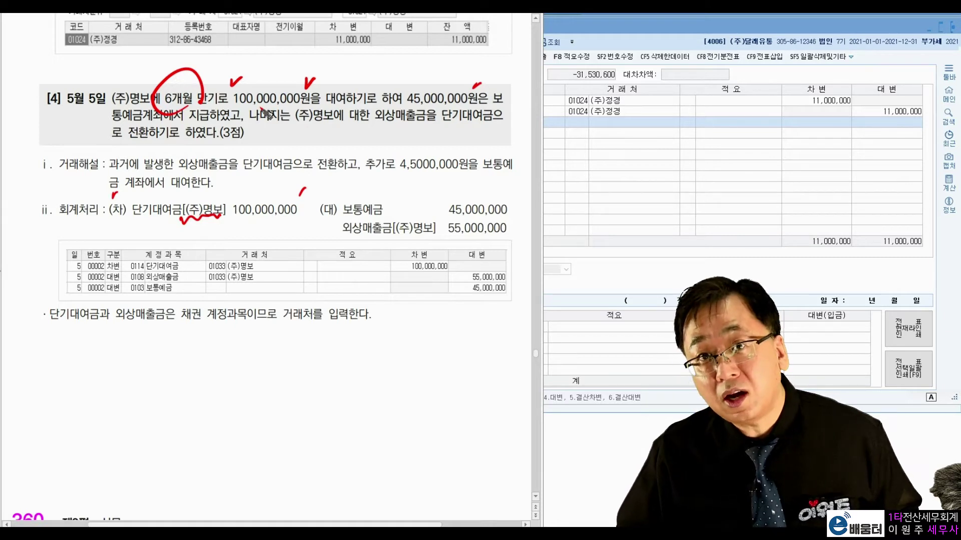
drag(506, 203, 515, 197)
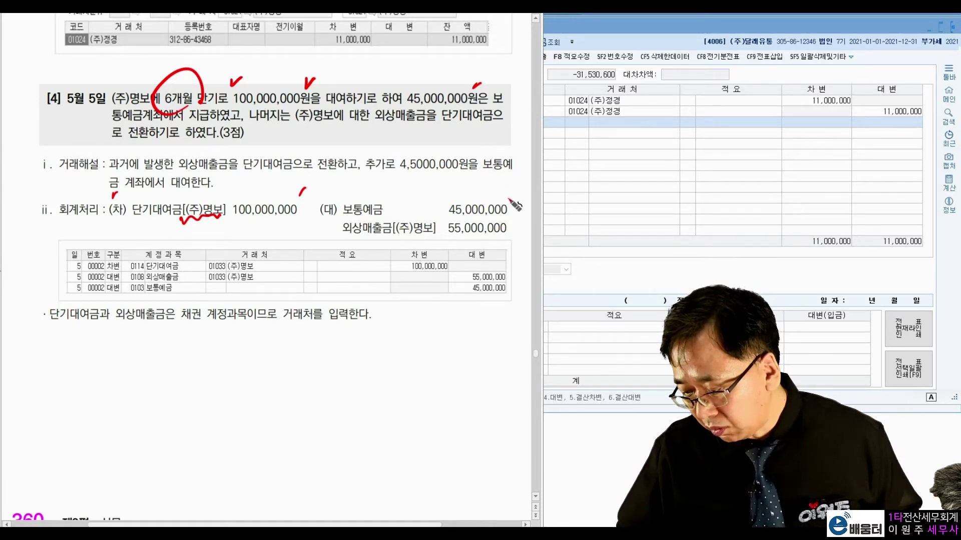
drag(342, 201, 355, 192)
drag(263, 123, 274, 115)
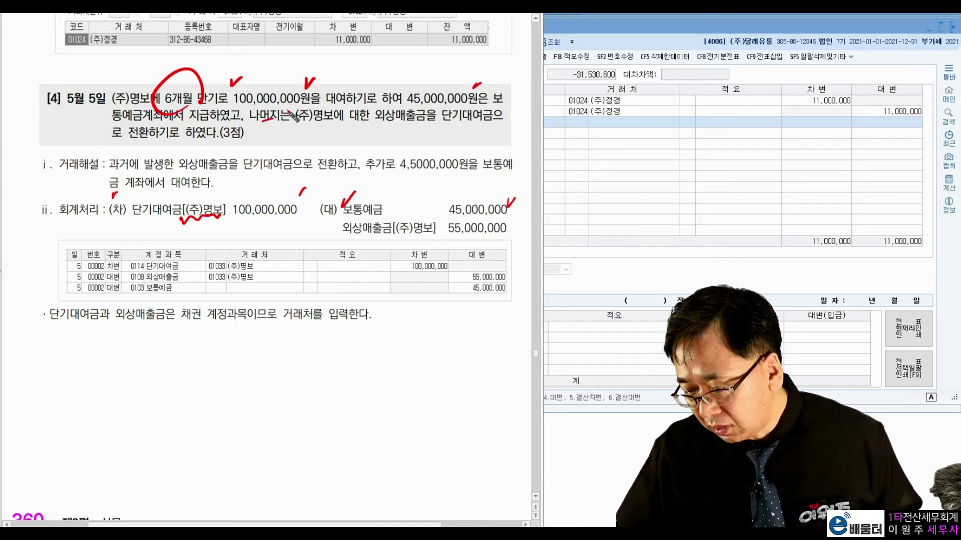
drag(413, 81, 424, 77)
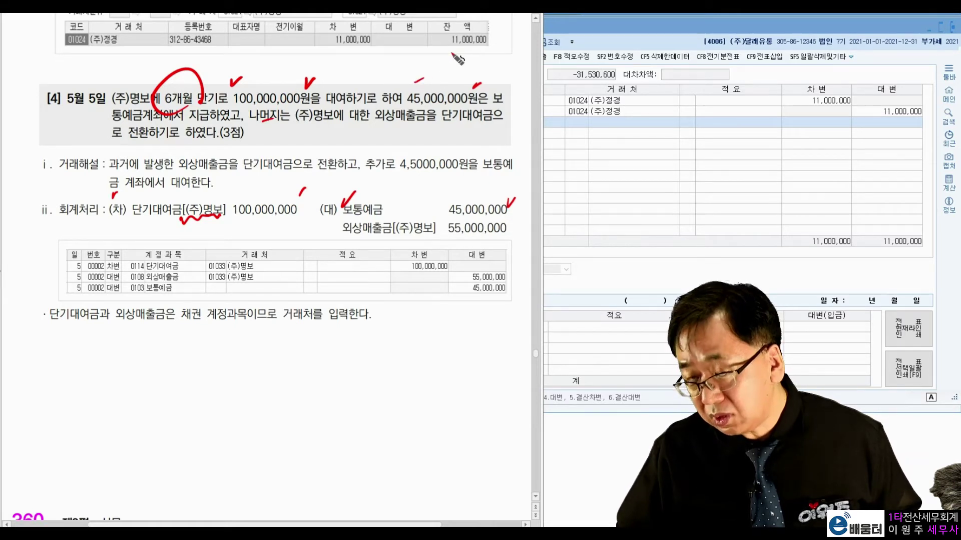
drag(376, 131, 472, 133)
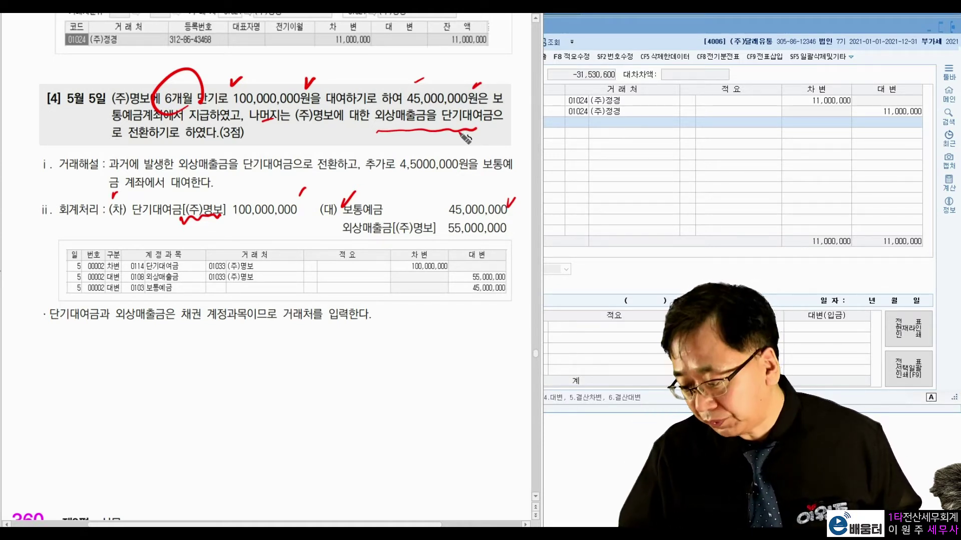
click(341, 243)
click(422, 246)
drag(456, 240, 510, 234)
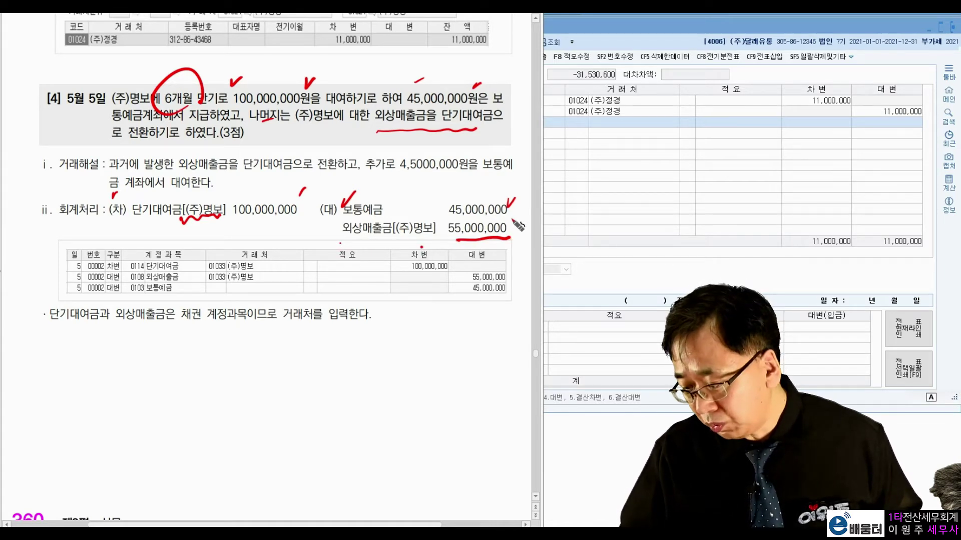
drag(229, 224, 300, 226)
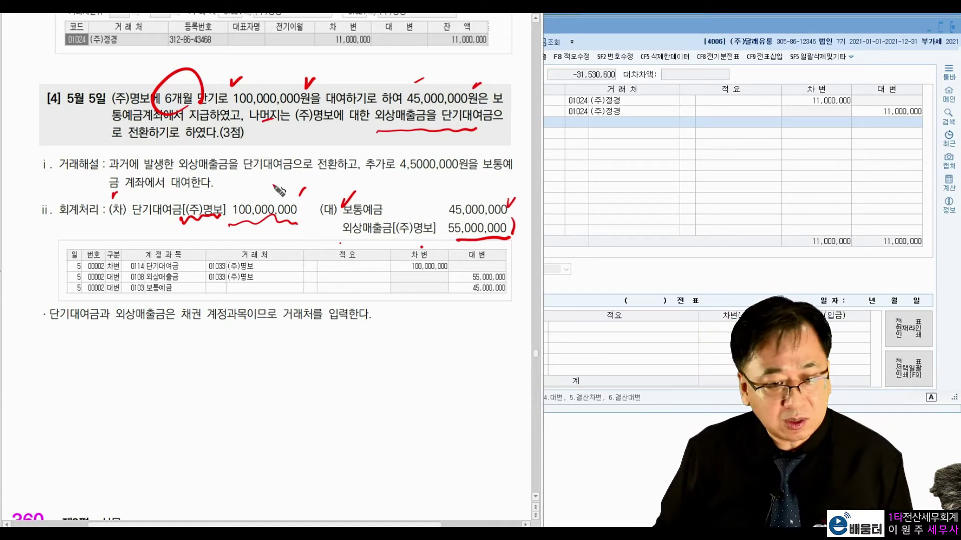
key(Escape)
Return to the general voucher entry window and set the voucher date to May 5, 2021.
click(702, 194)
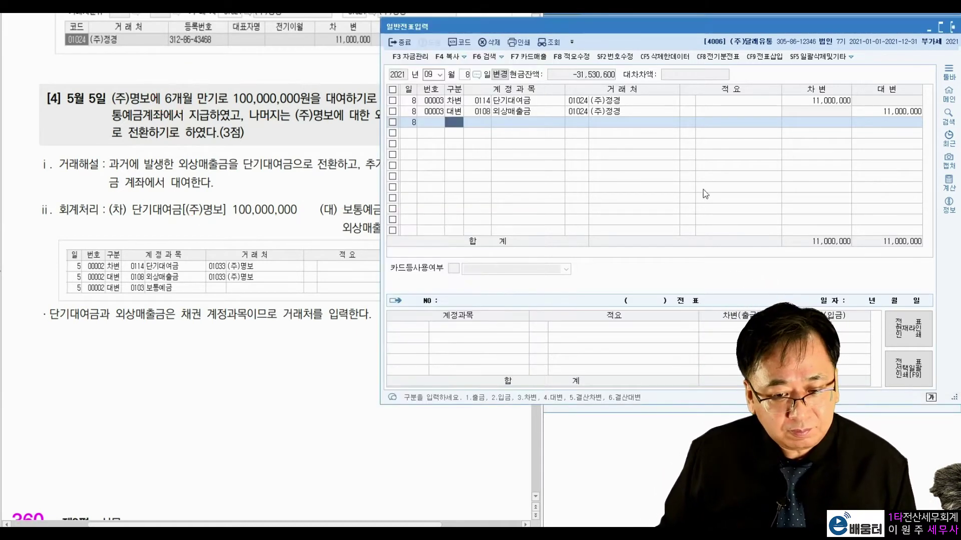
click(431, 73)
text(05)
key(Return)
text(5)
key(Return)
key(Return)
Add a debit line for 0114 단기대여금 of 100,000,000 with customer (주)명보, code 01033.
text(3)
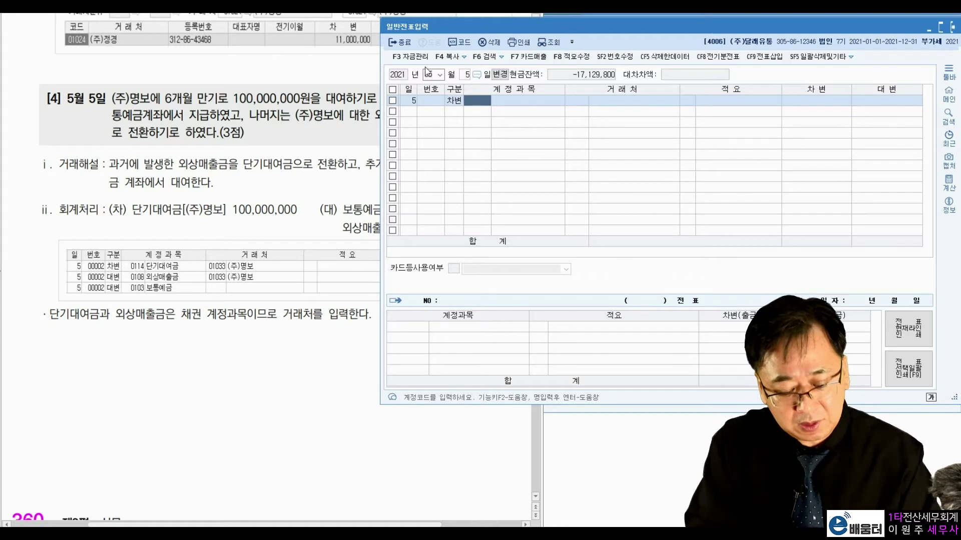
text(단기대)
key(Return)
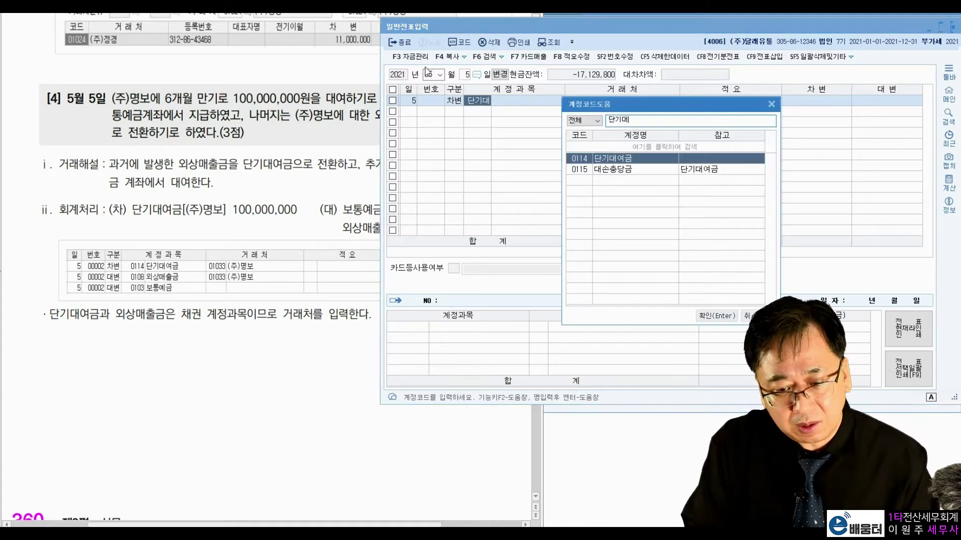
key(Return)
text(명보)
key(Return)
key(Return)
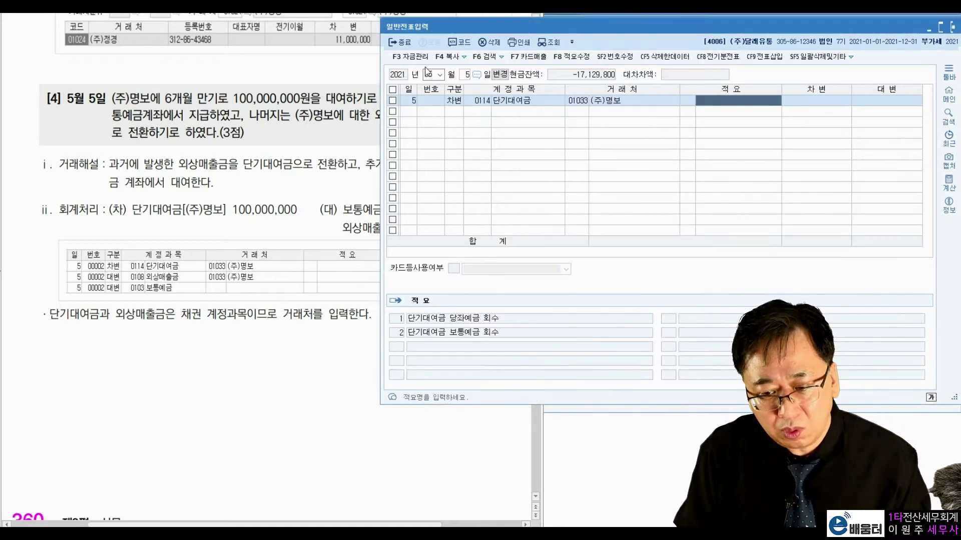
key(Return)
text(100,000,000)
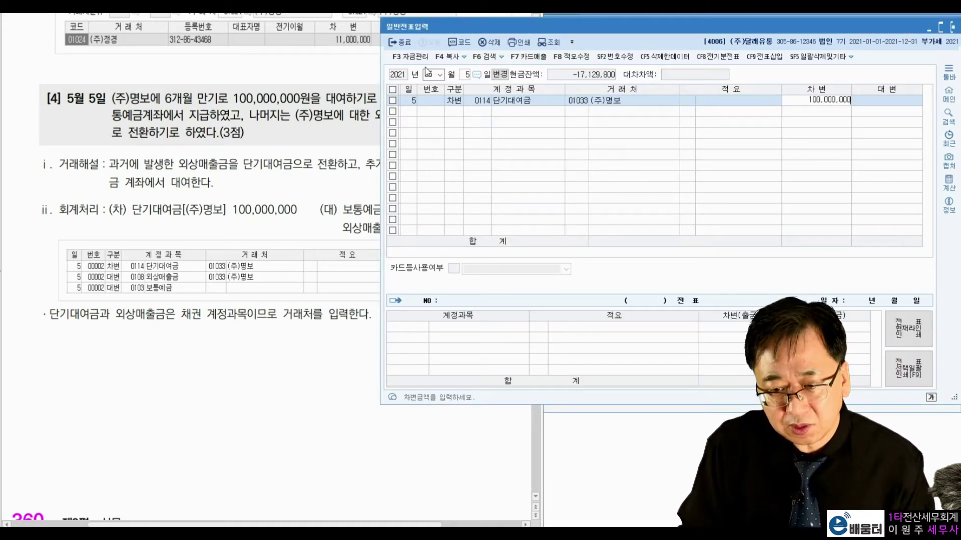
key(Return)
Add a credit line for 0103 보통예금 of 100,000,000 with only the customer name (주)명보.
text(4)
key(Return)
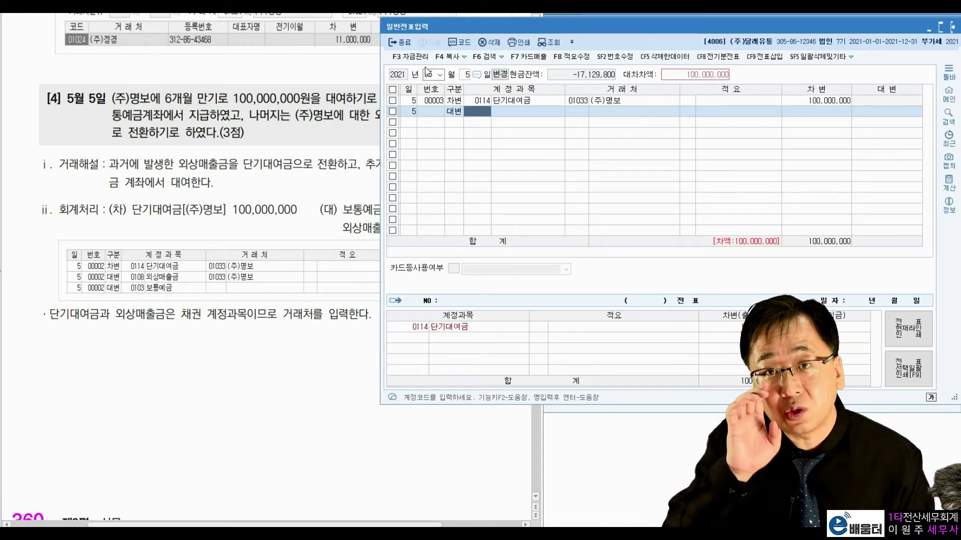
text(103)
key(Return)
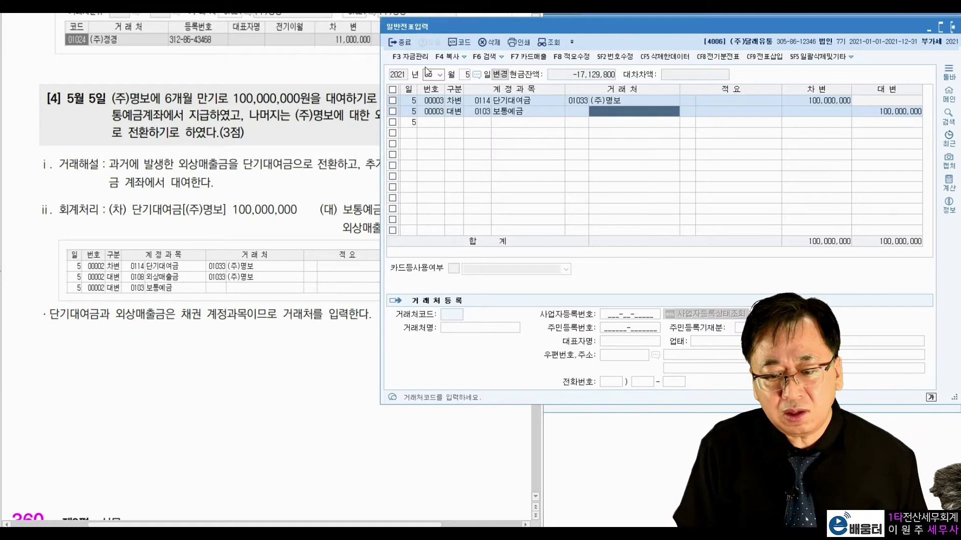
key(Return)
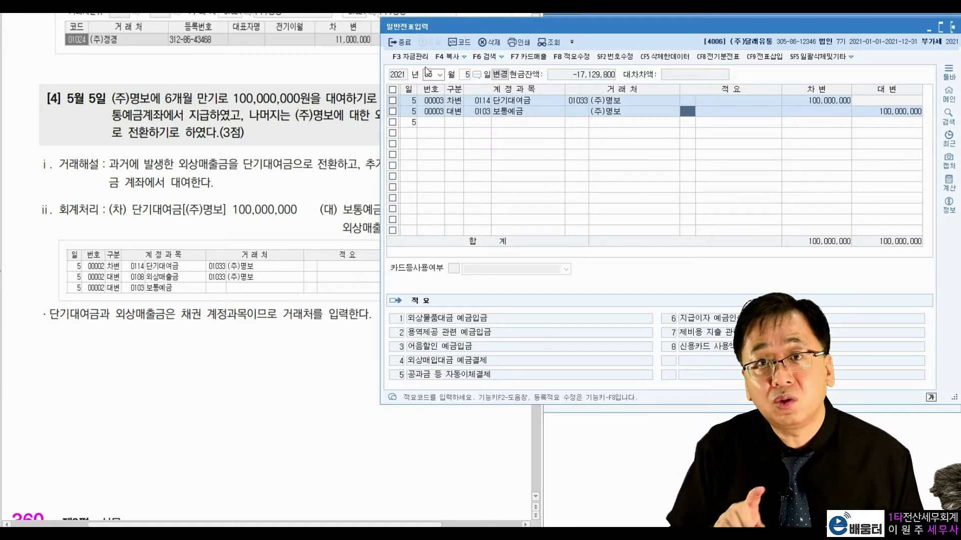
Remove the customer name (주)명보 from the 보통예금 credit line, leaving code and name empty.
key(Left)
key(BackSpace)
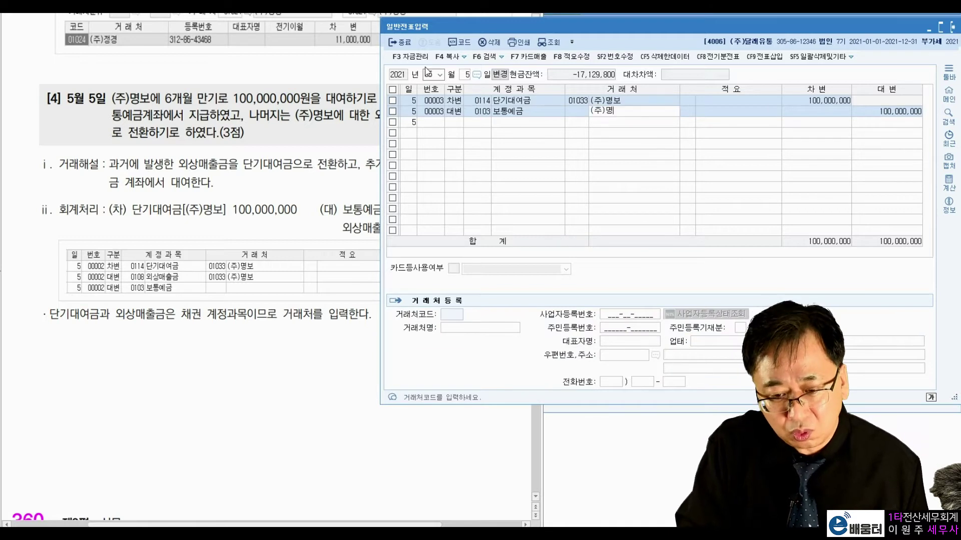
key(Return)
key(Left)
key(Left)
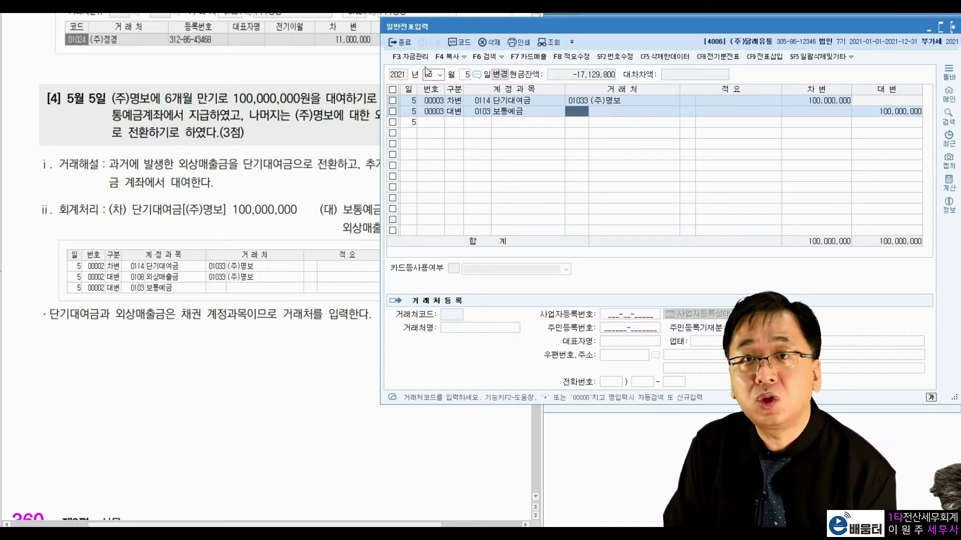
key(Return)
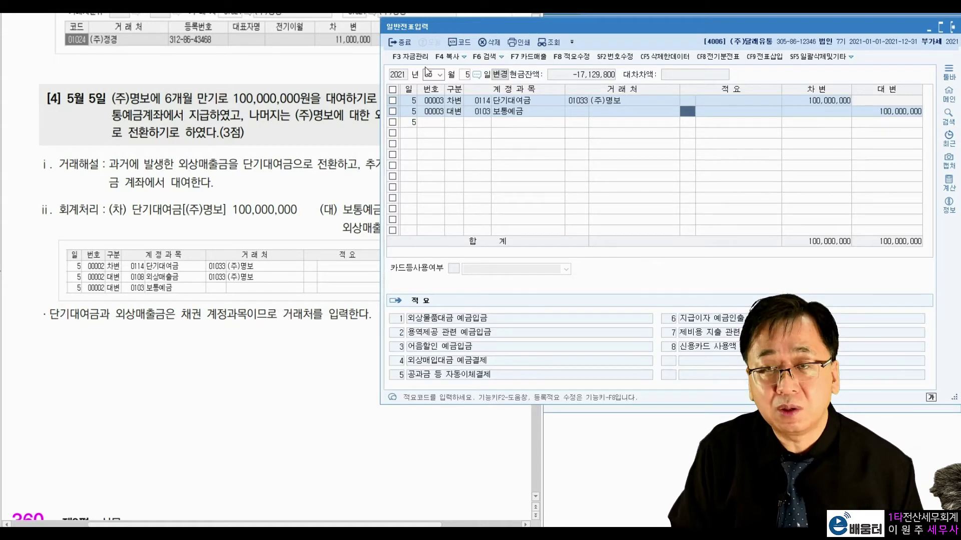
Confirm the blank customer code of the 보통예금 line to bring back the name (주)명보, and clear that name again.
key(Left)
key(Left)
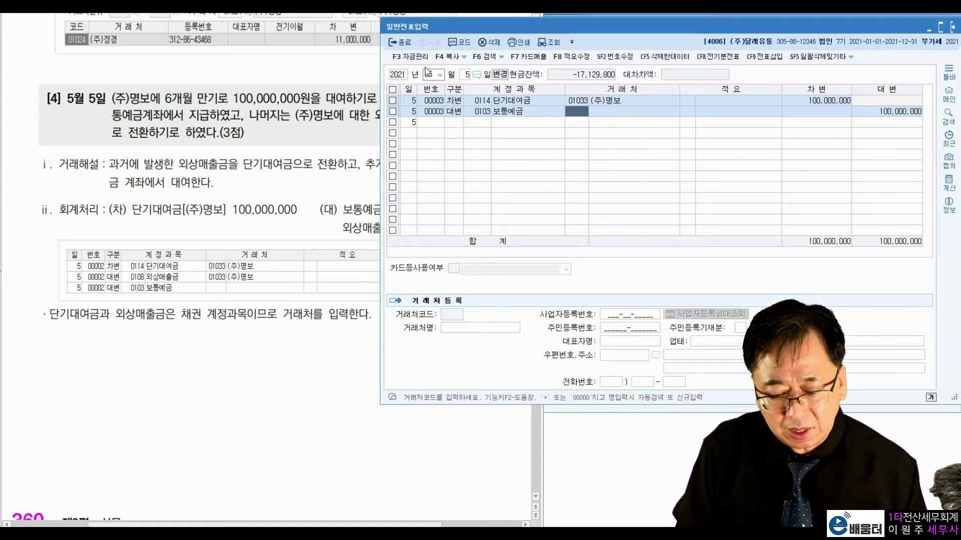
key(Return)
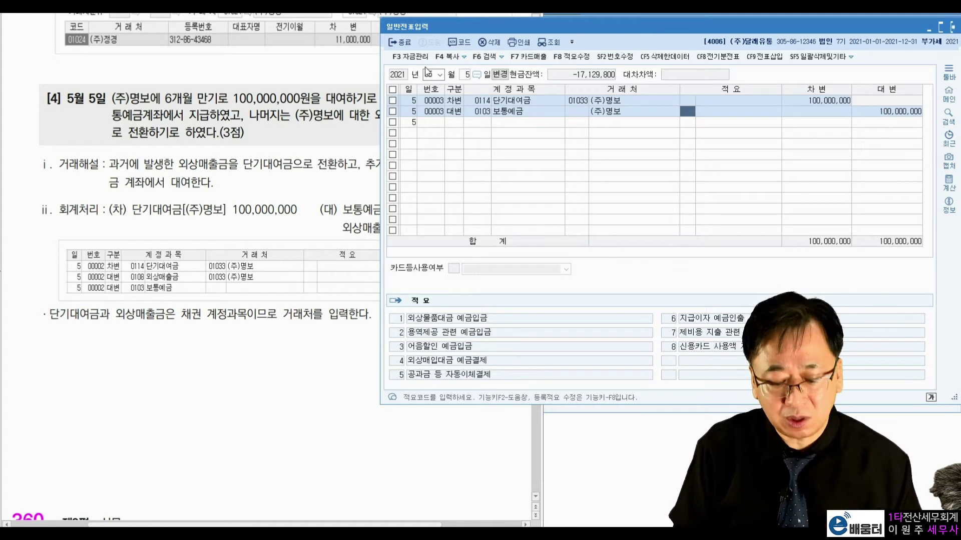
key(shift+Tab)
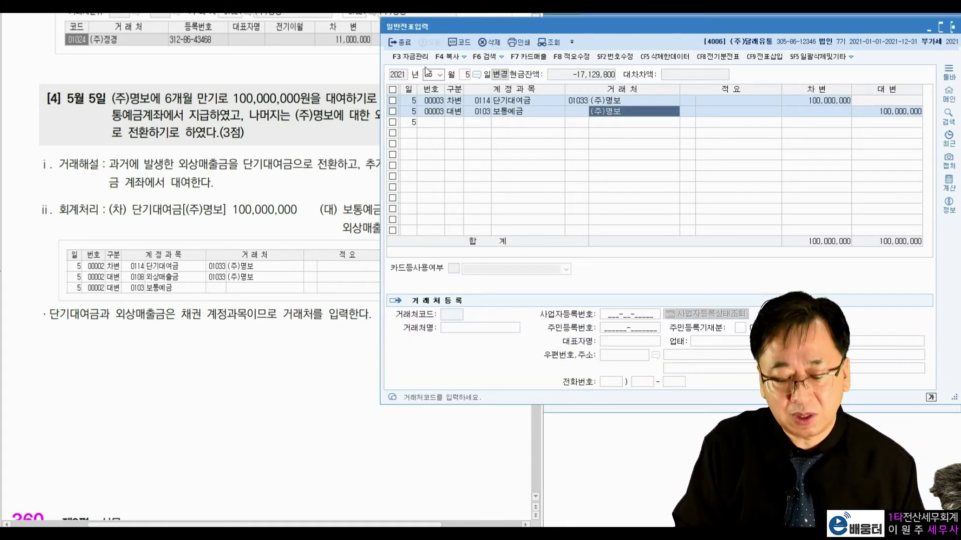
key(Delete)
key(Return)
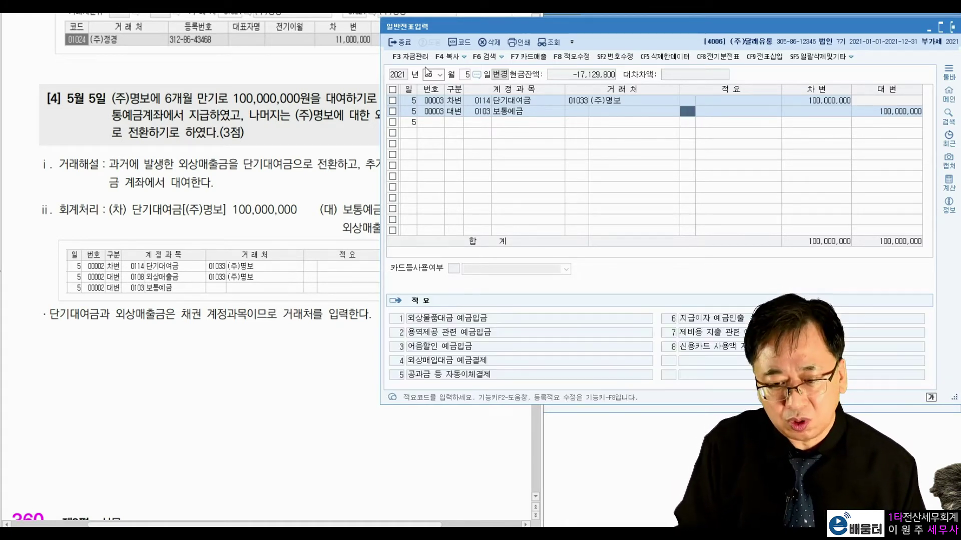
key(shift+Tab)
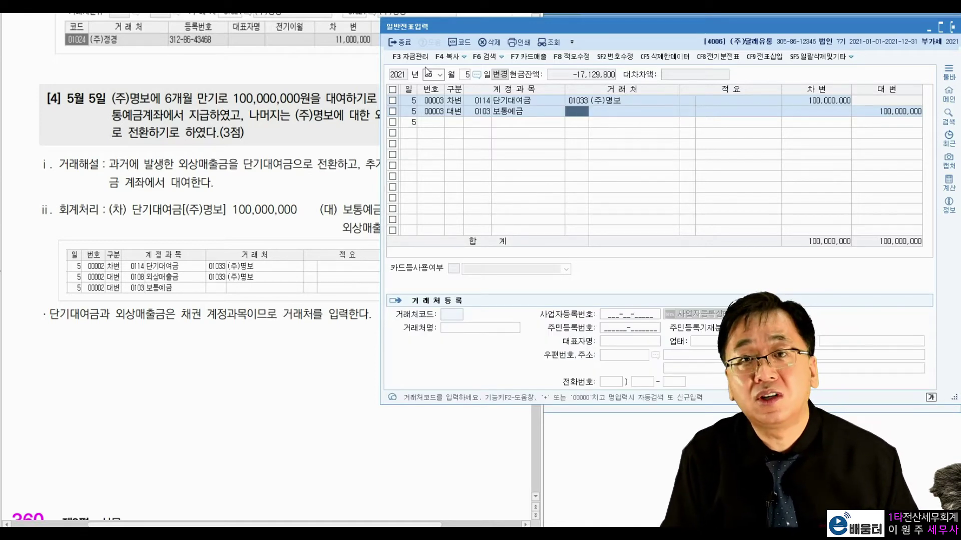
Reconfirm the empty customer code on the 보통예금 credit line and remove the refilled name (주)명보 once more.
key(Return)
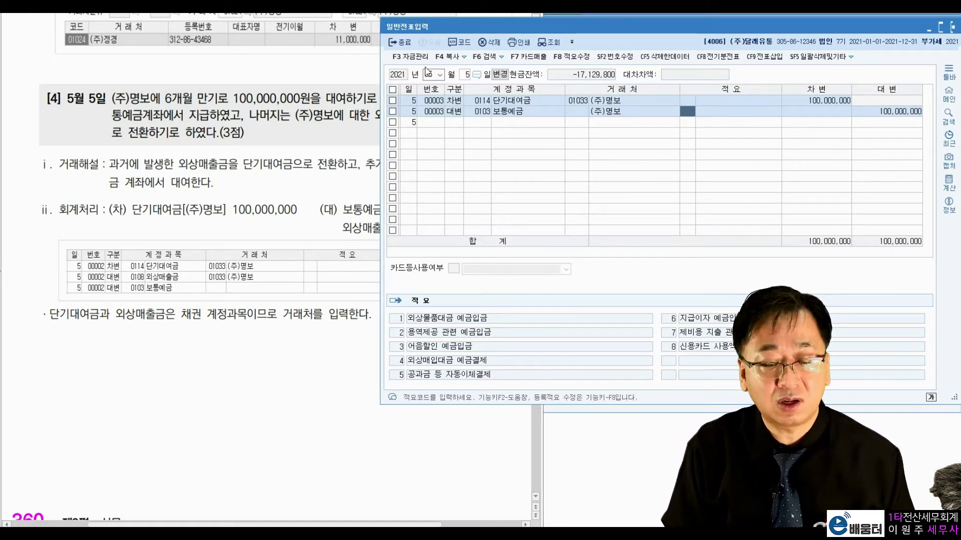
key(shift+Tab)
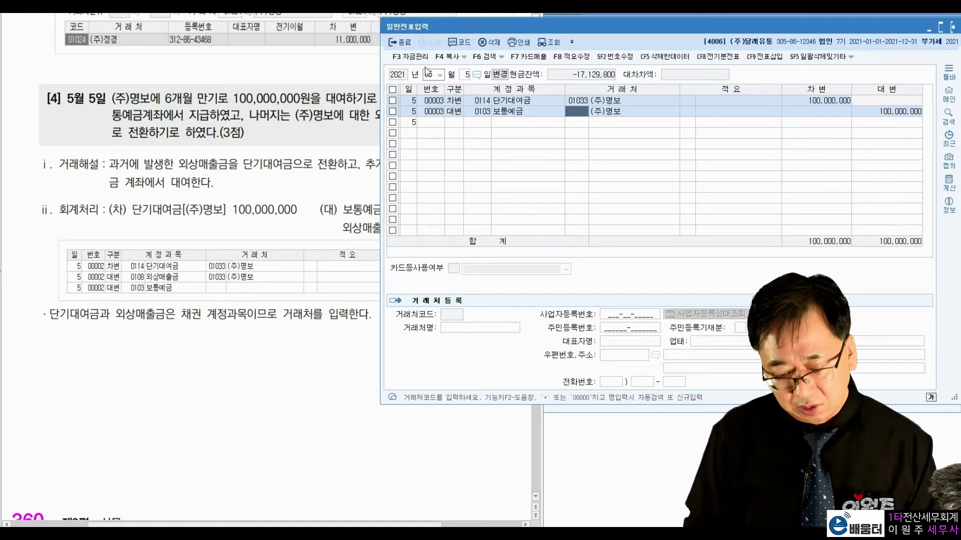
key(Tab)
key(Tab)
key(shift+Tab)
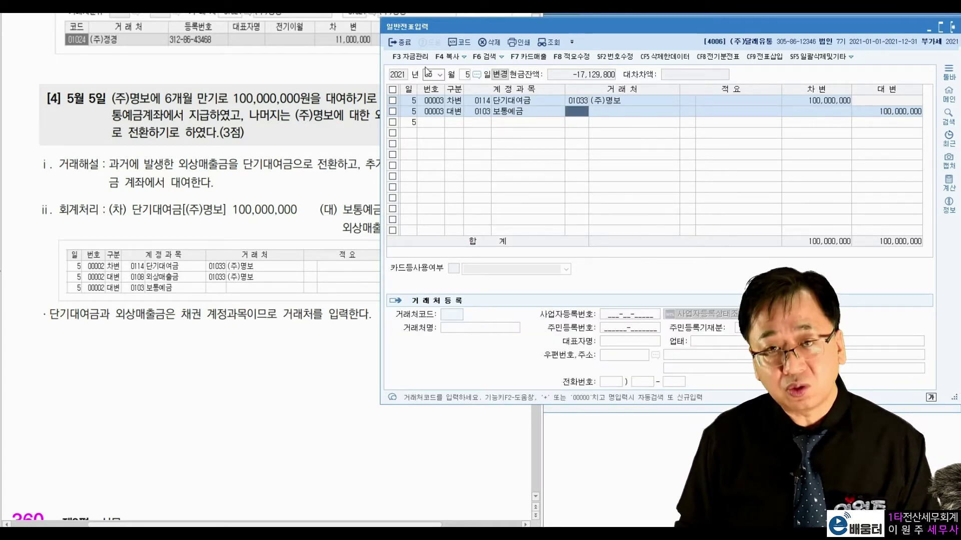
Set the credit amount of the 0103 보통예금 line to 45,000,000, leaving its customer empty.
key(Tab)
key(Tab)
key(Tab)
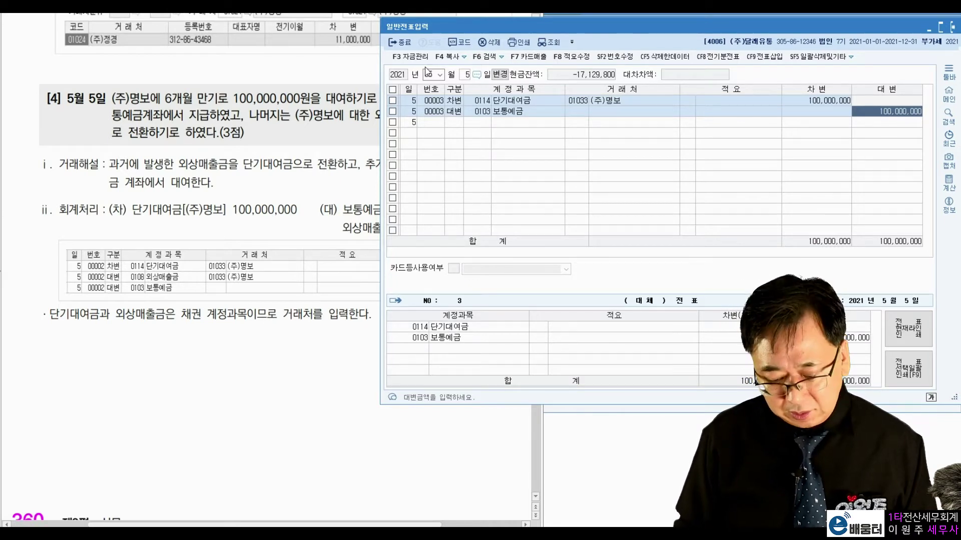
text(45000000)
key(Return)
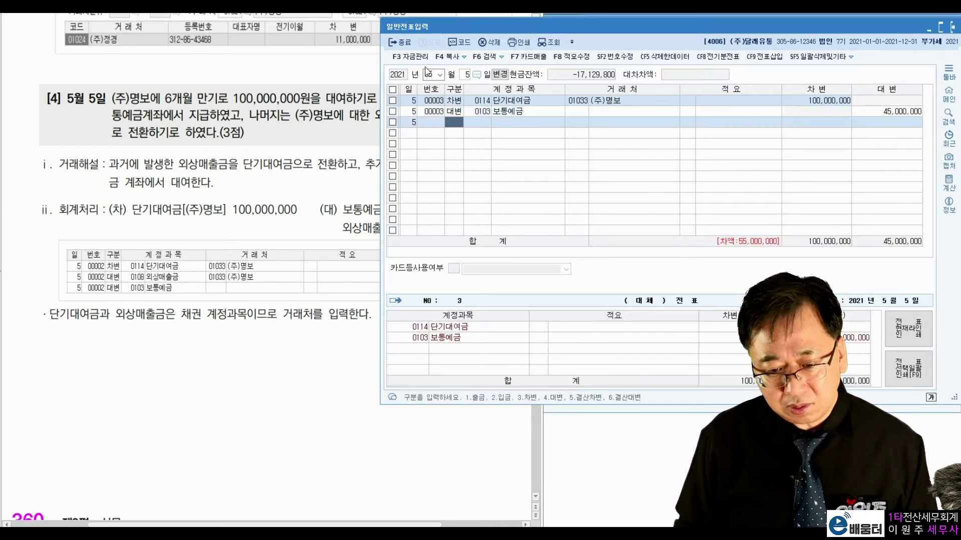
Add a credit line for 0108 외상매출금 of 55,000,000 with customer (주)명보, code 01033.
text(4)
key(Return)
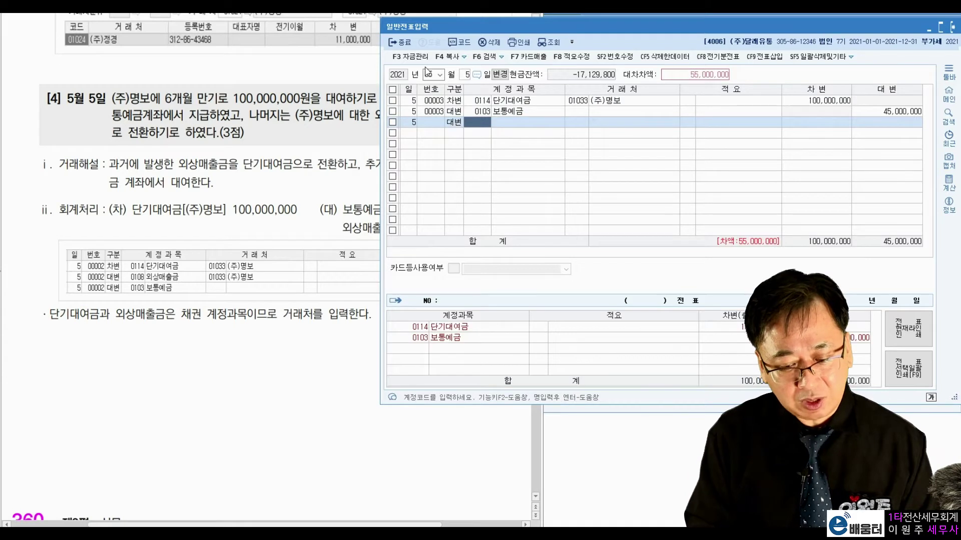
text(108)
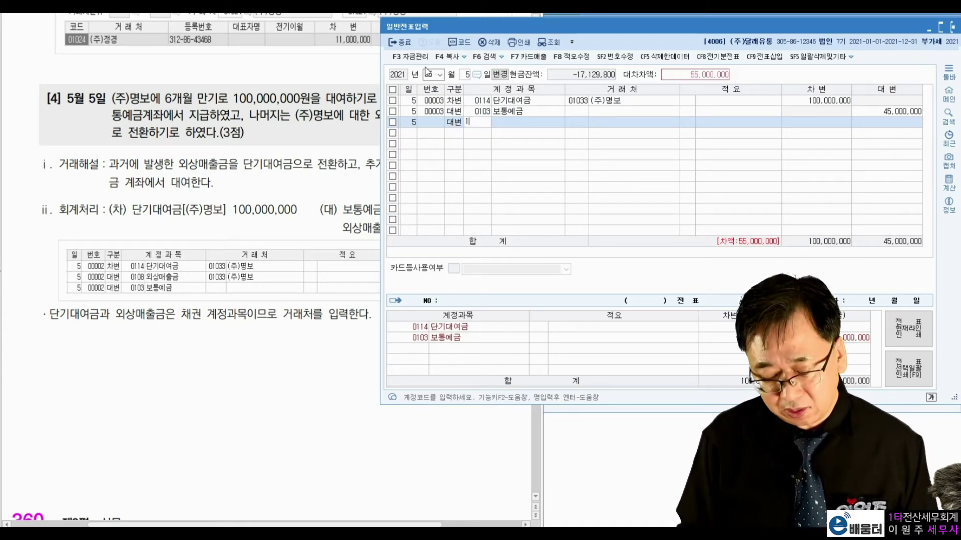
key(Return)
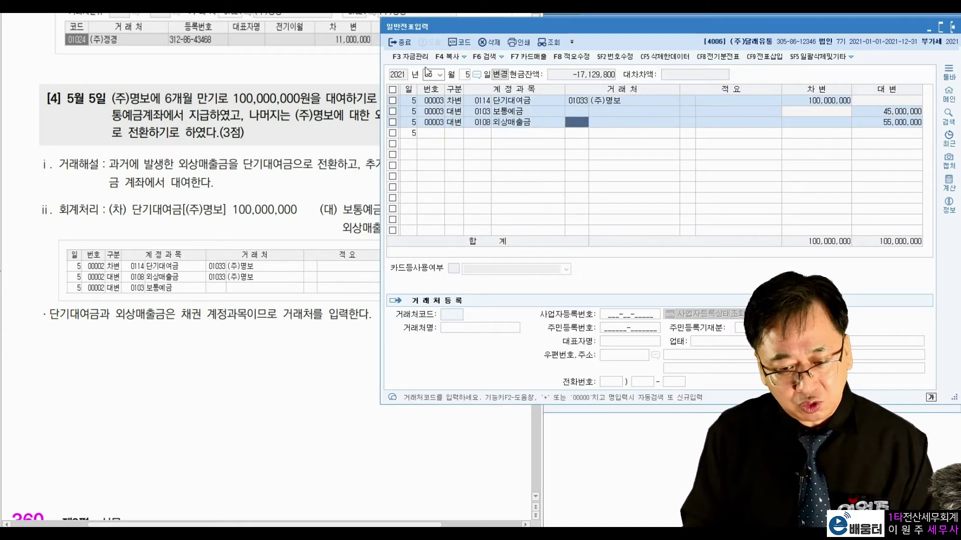
text(1033)
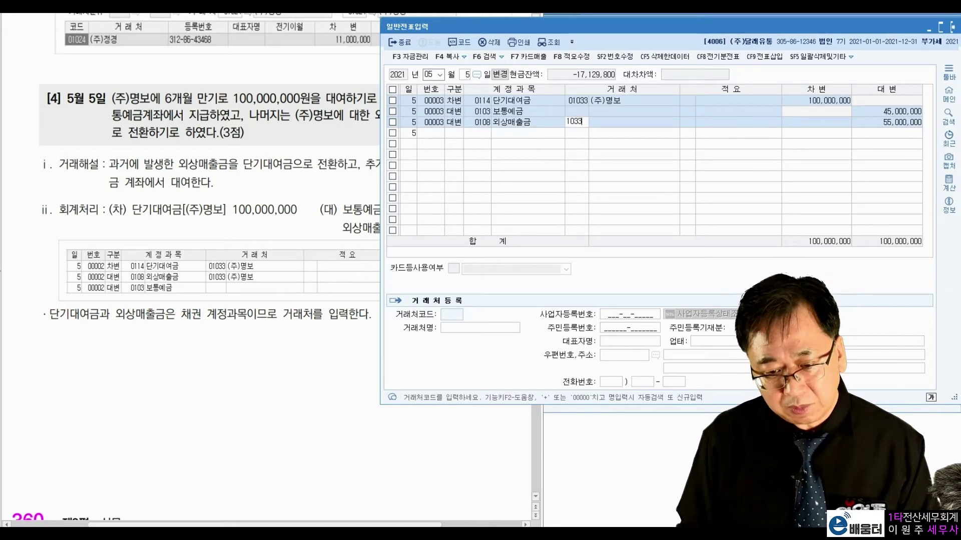
key(Return)
key(Return)
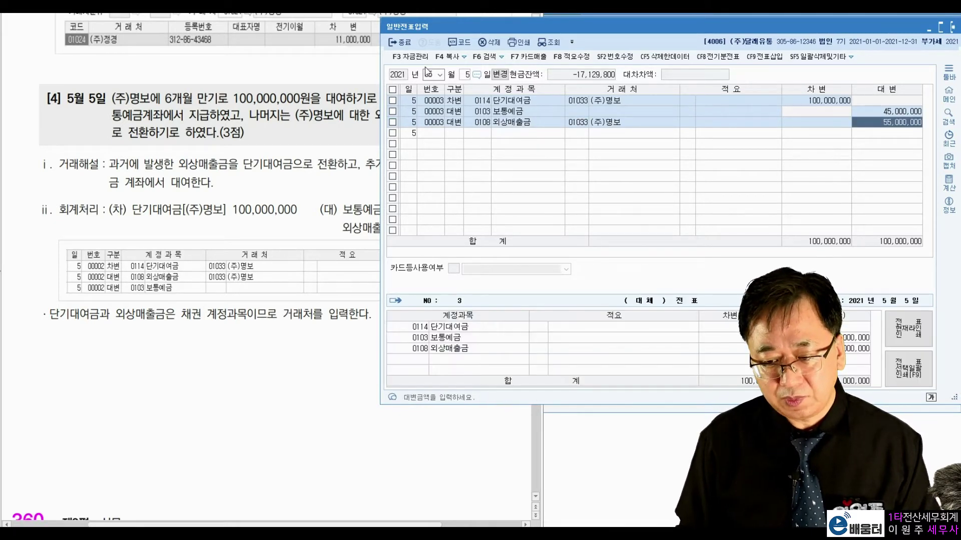
key(Return)
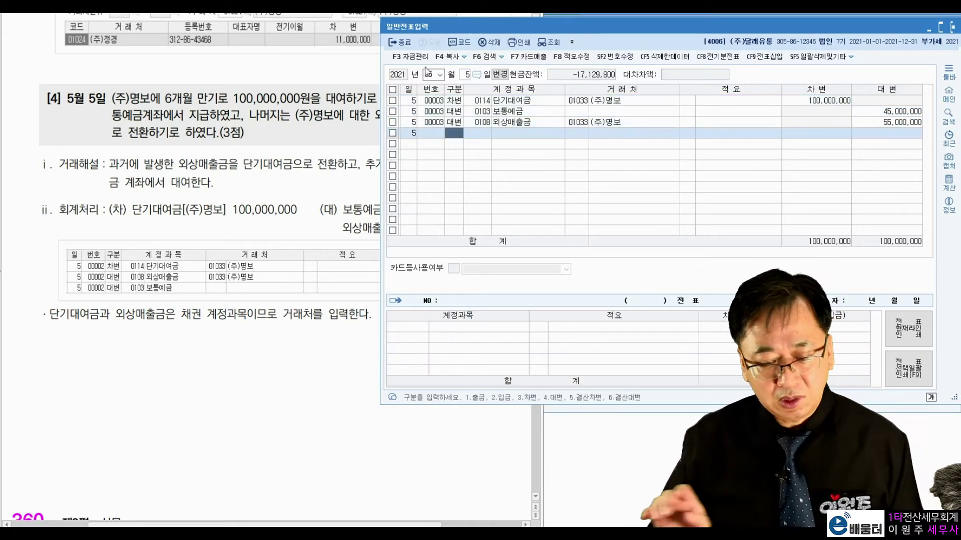
Read textbook problem [5] of 7월 25일 on (주)상우, marking the receivable amount, the 에누리 and the 보통예금 transfer.
click(189, 360)
scroll(286, 378, down, 12)
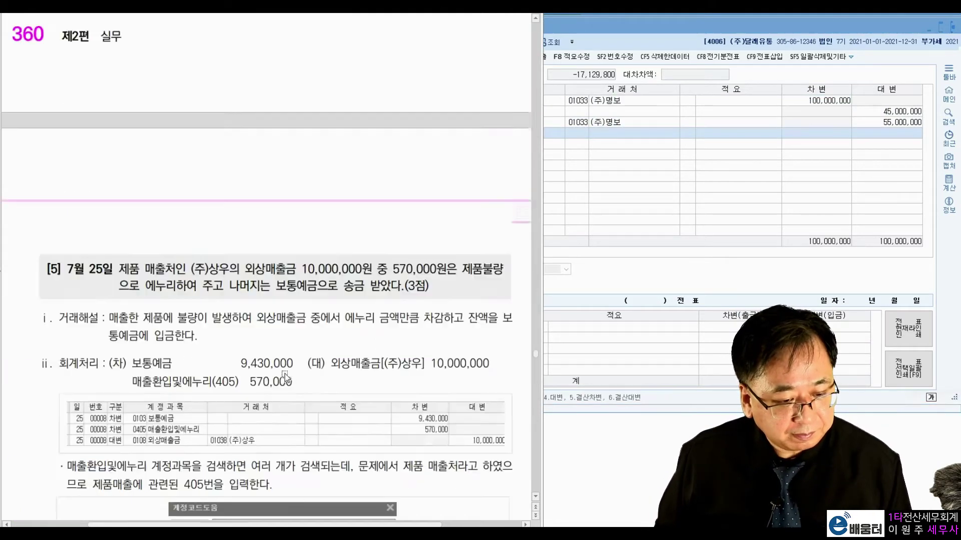
scroll(287, 378, down, 2)
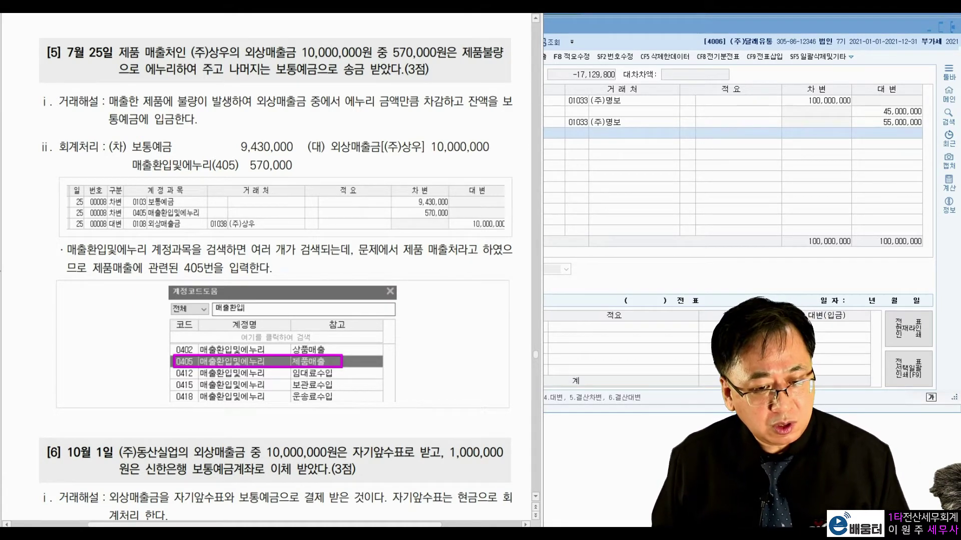
drag(361, 36, 371, 33)
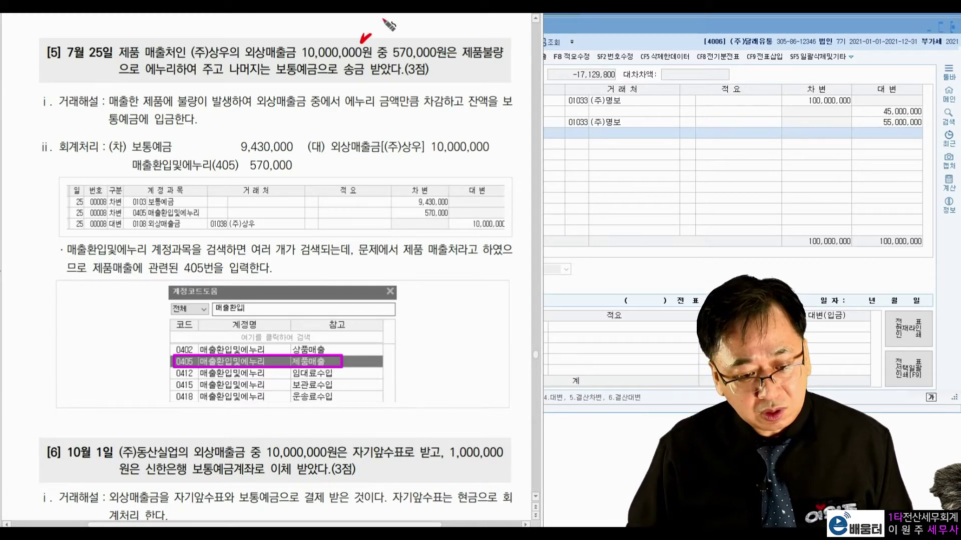
drag(144, 80, 186, 79)
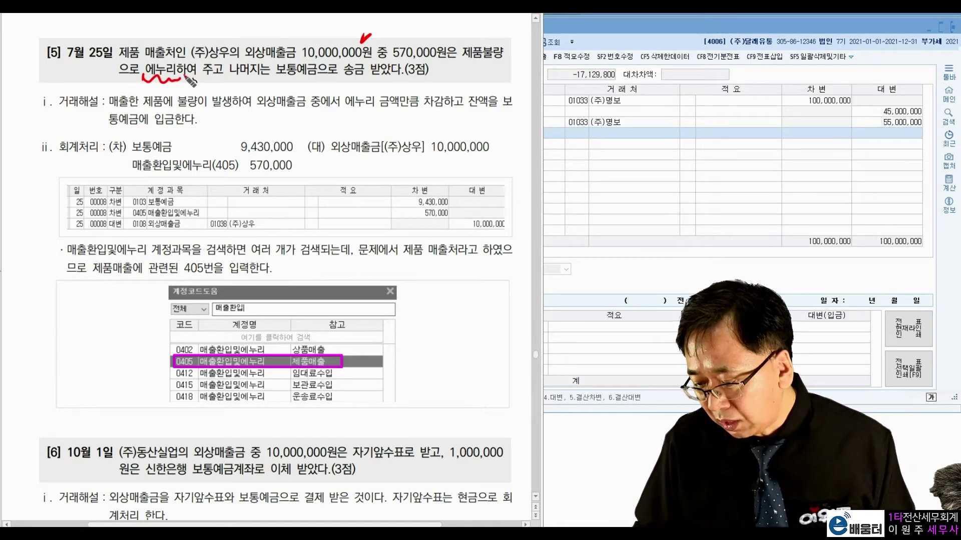
drag(279, 74, 388, 78)
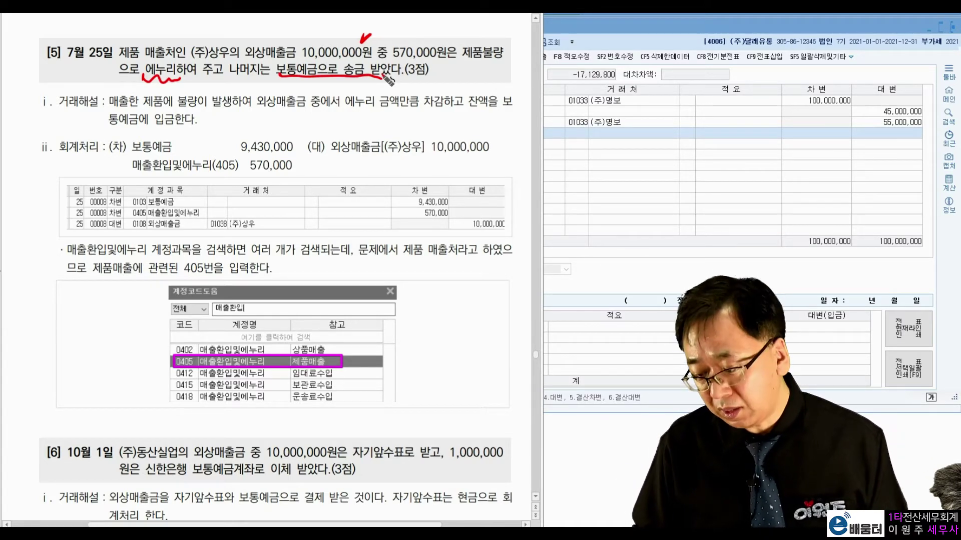
Study problem [5]'s journal entry, marking the 보통예금, 매출환입및에누리(405) and 외상매출금 lines, and clear all the pen marks.
drag(287, 130, 295, 128)
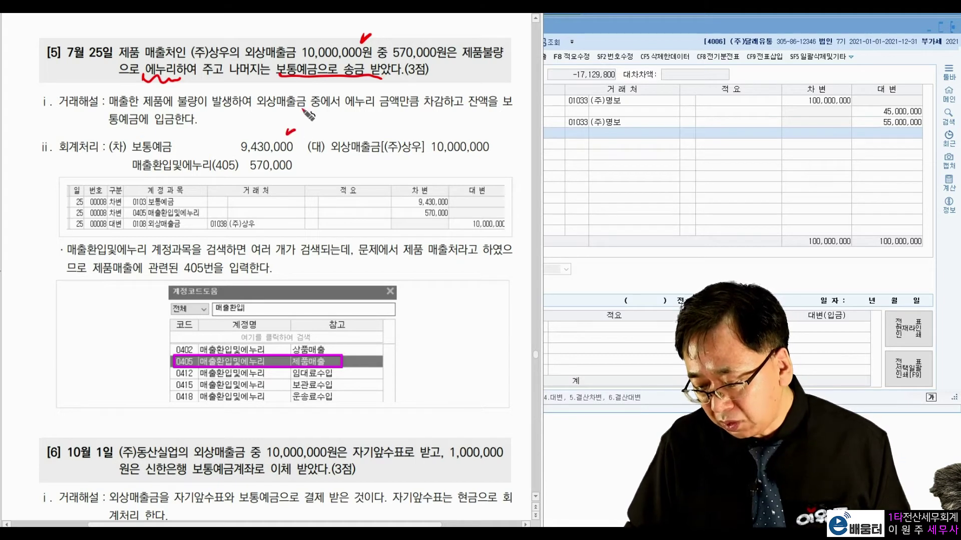
drag(103, 134, 111, 132)
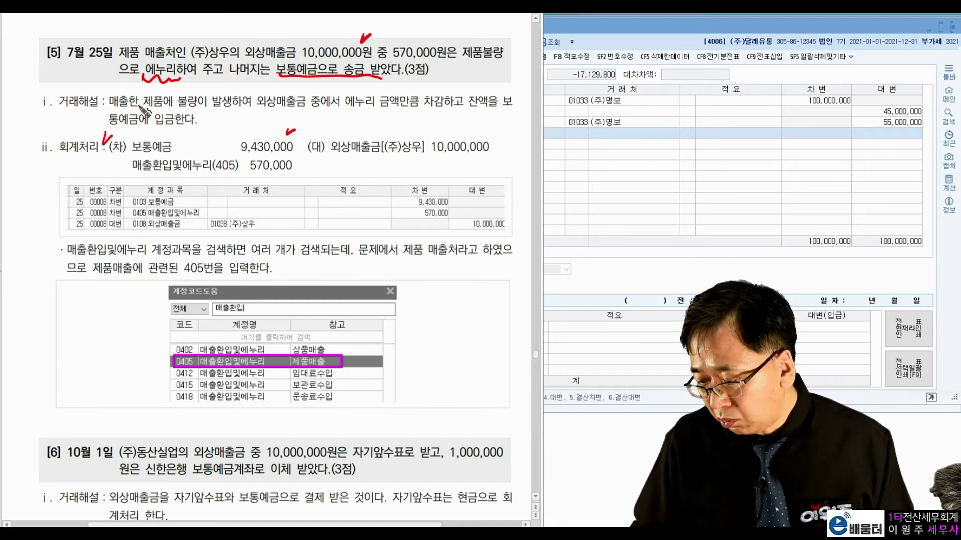
drag(114, 164, 120, 160)
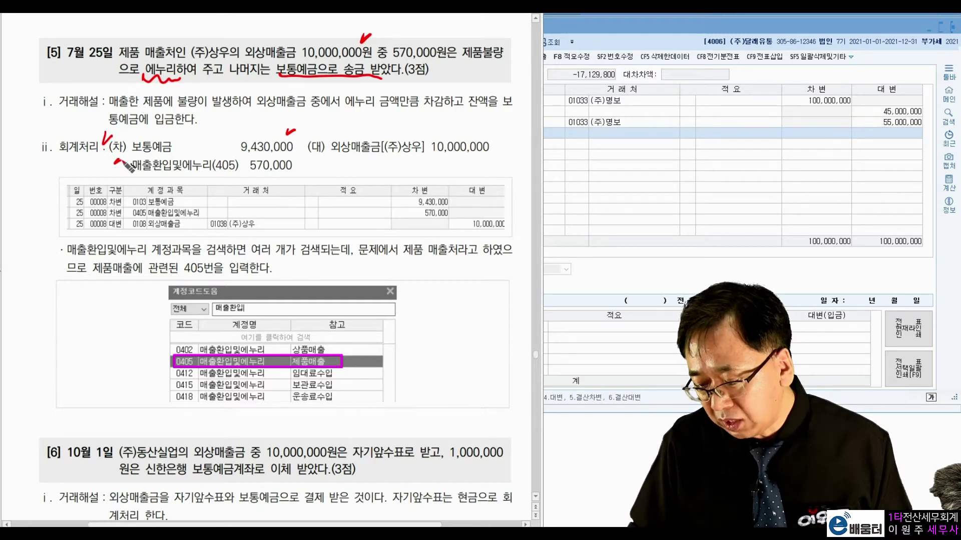
drag(235, 160, 293, 175)
drag(174, 178, 201, 176)
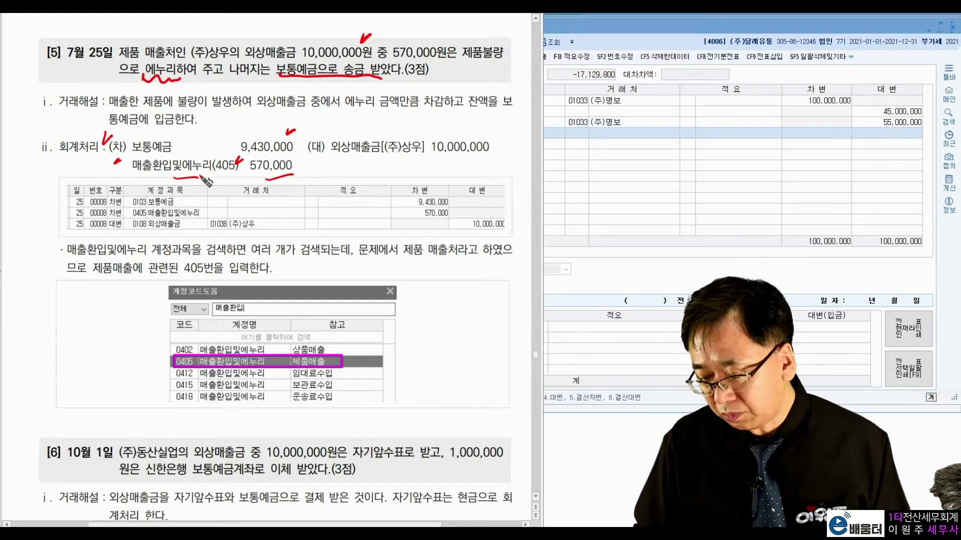
drag(463, 64, 491, 63)
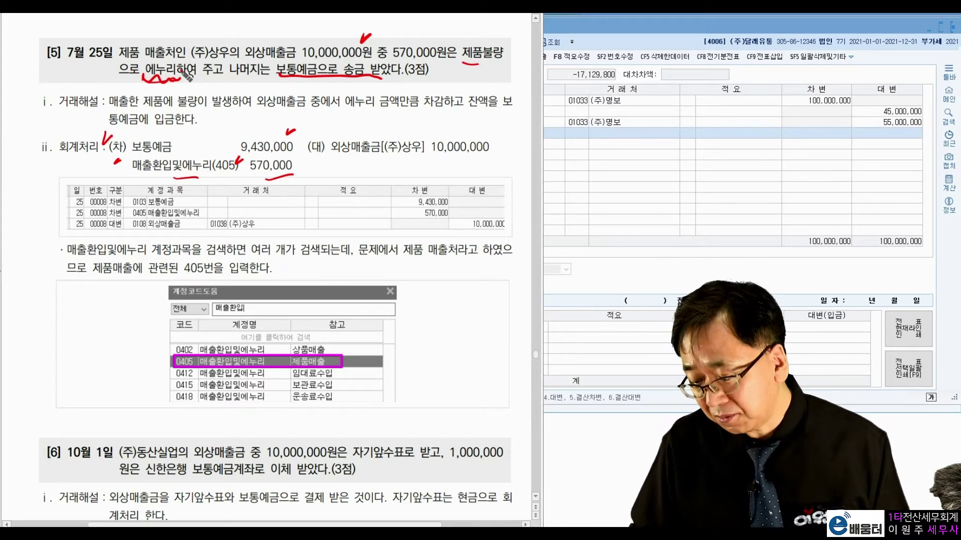
drag(331, 161, 480, 160)
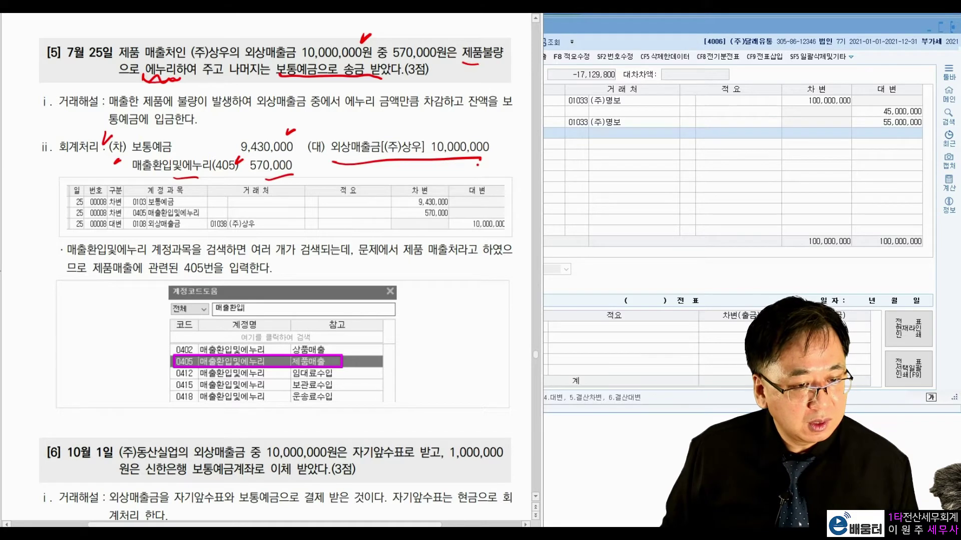
key(Escape)
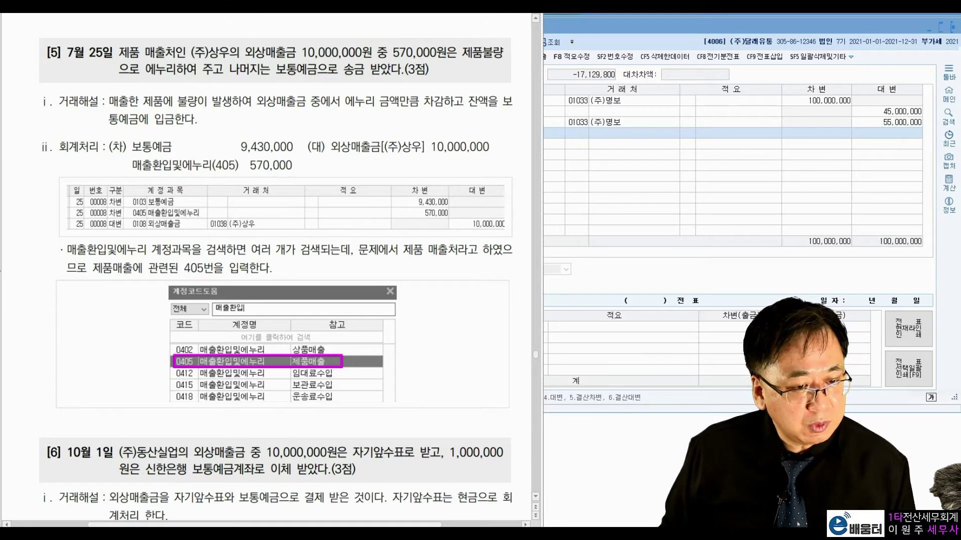
Set the general voucher date to month 07, day 25.
click(646, 157)
text(5)
text(7)
key(Return)
text(25)
key(Return)
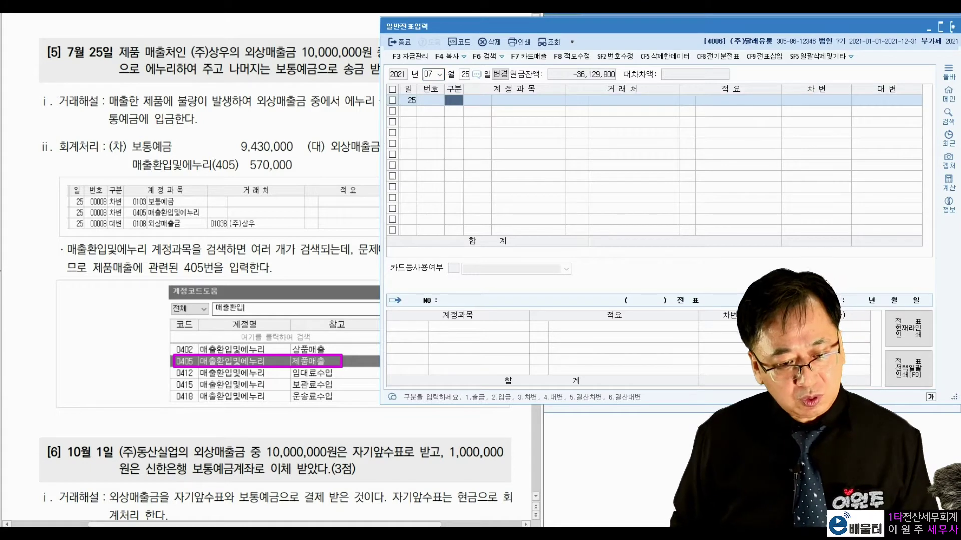
Add a debit line for 0103 보통예금 of 9,430,000 without a customer.
text(3)
key(Return)
text(103)
key(Return)
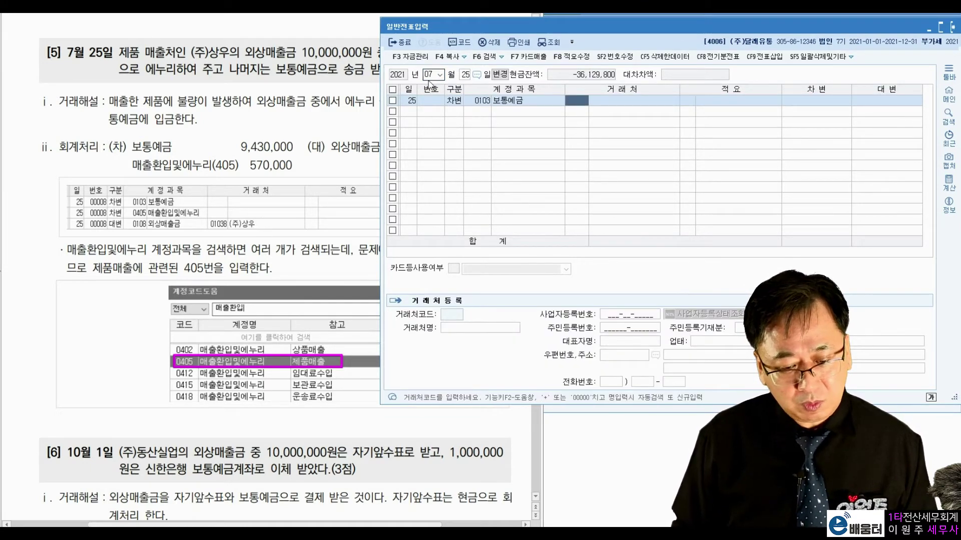
key(Return)
key(Return)
text(9430000)
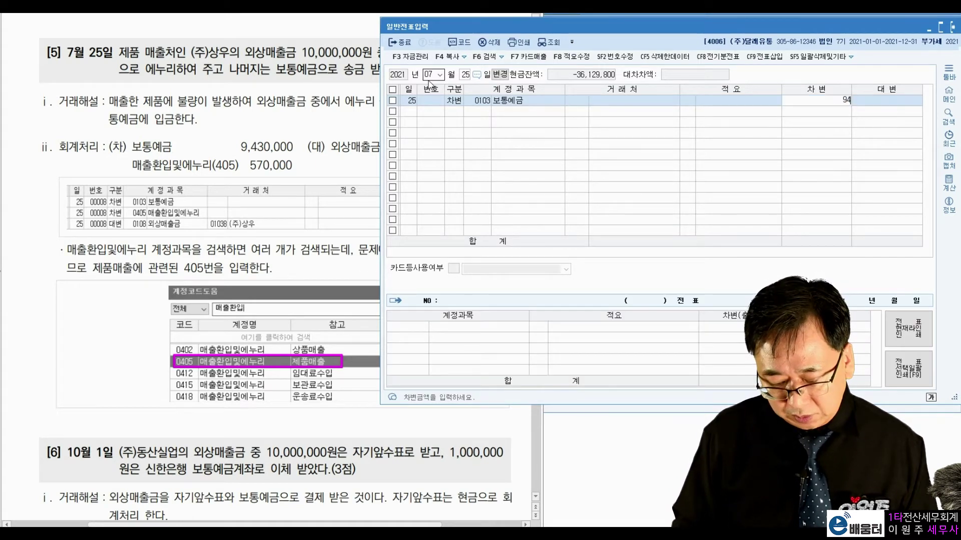
key(Return)
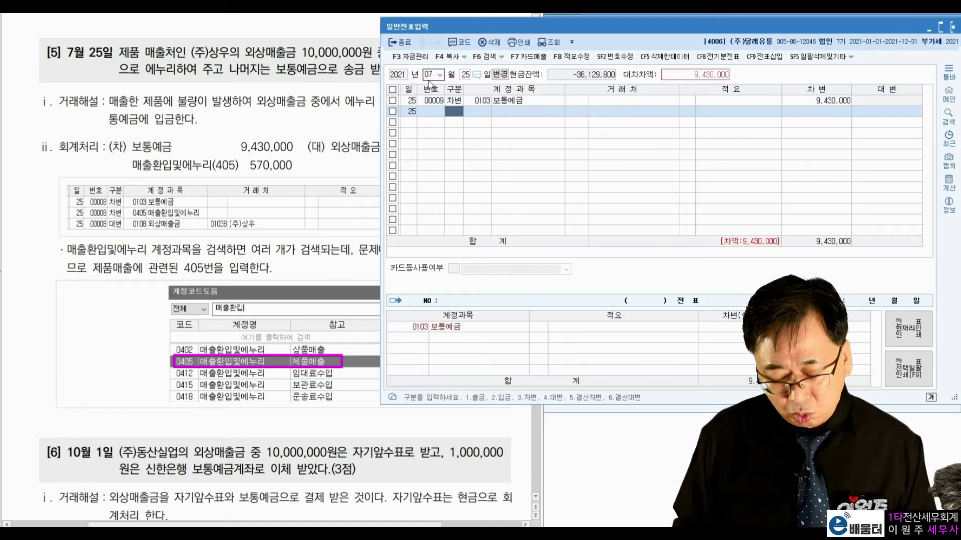
Start a second debit line, search the accounts for 에누리 and choose 0405 매출환입및에누리 for 제품매출.
text(3)
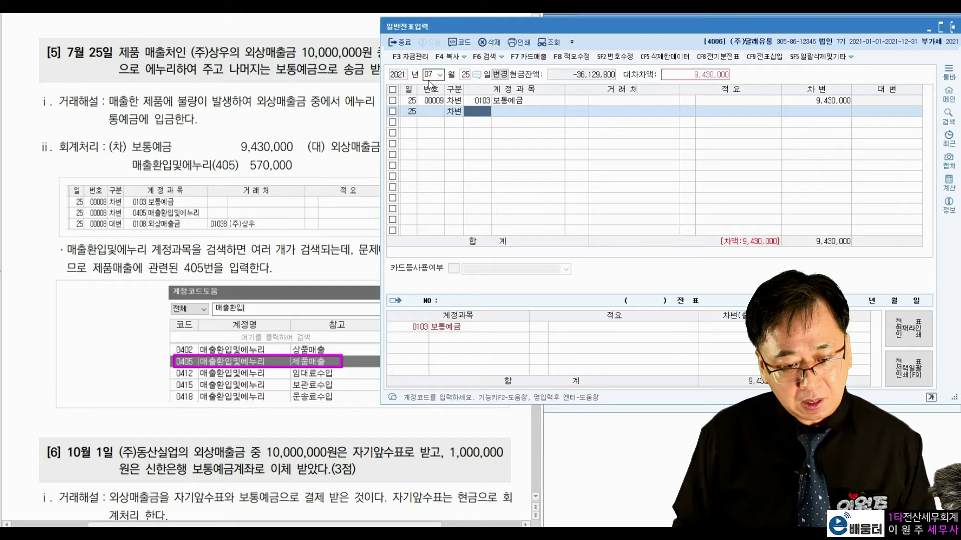
text(에누)
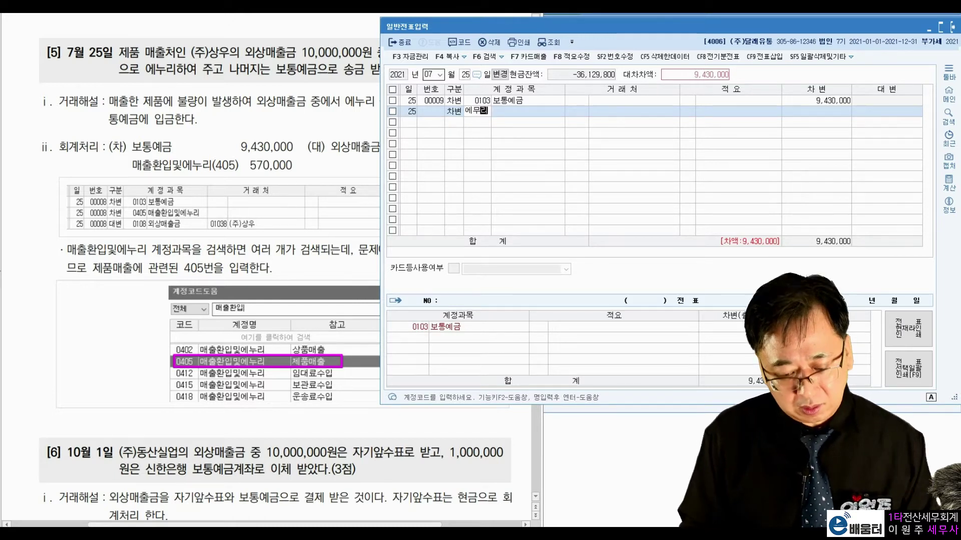
text(리)
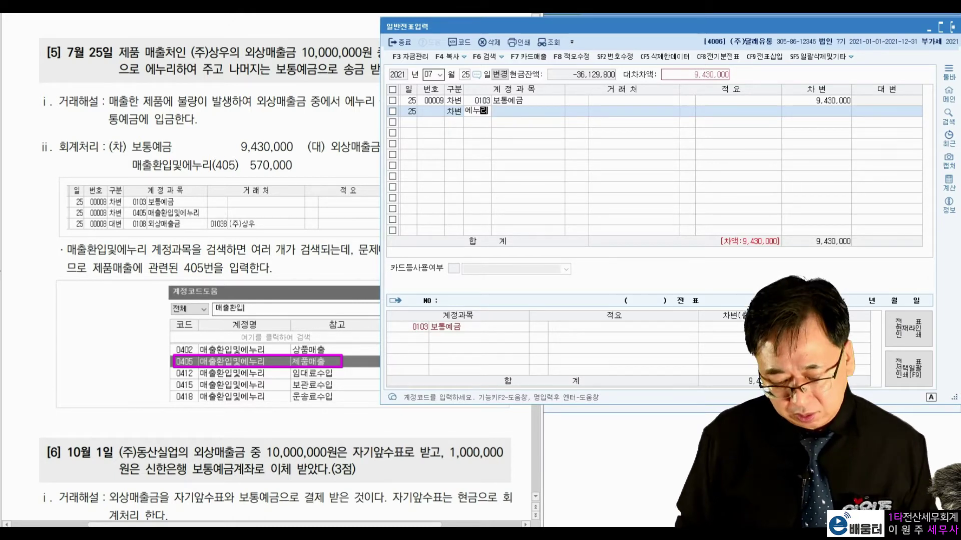
key(Return)
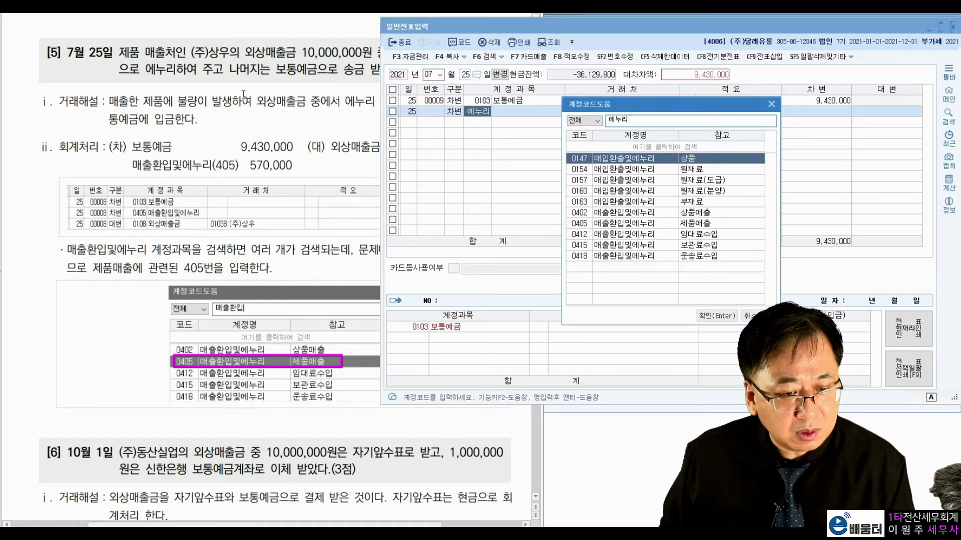
double_click(129, 52)
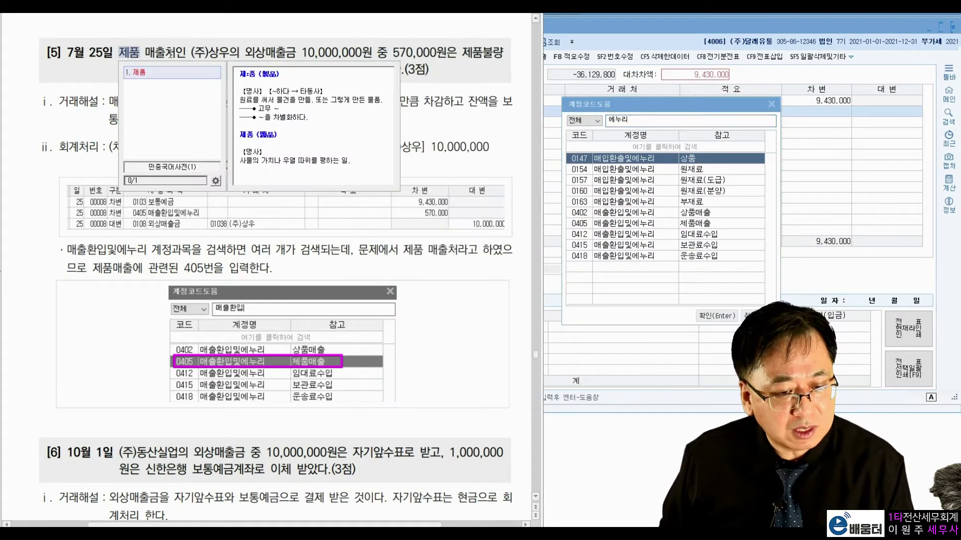
click(434, 120)
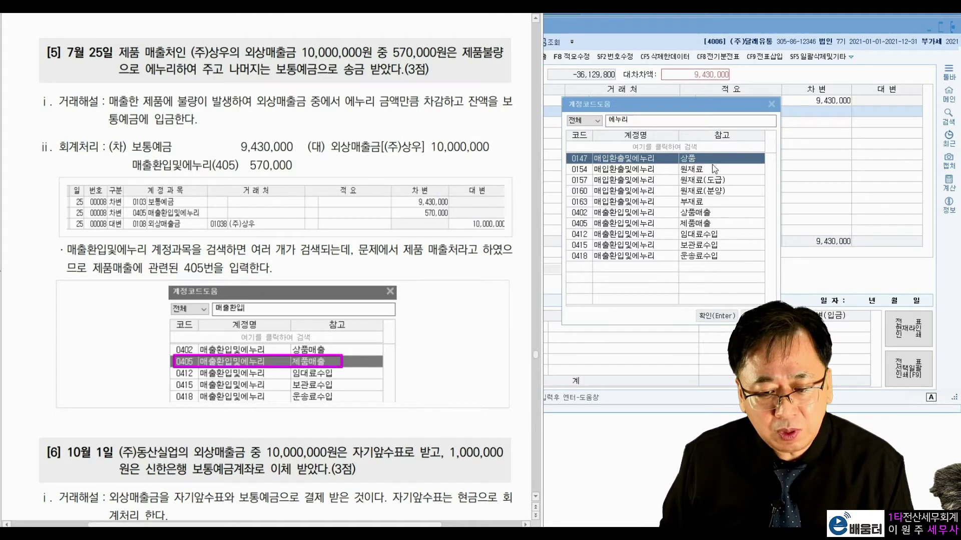
click(702, 224)
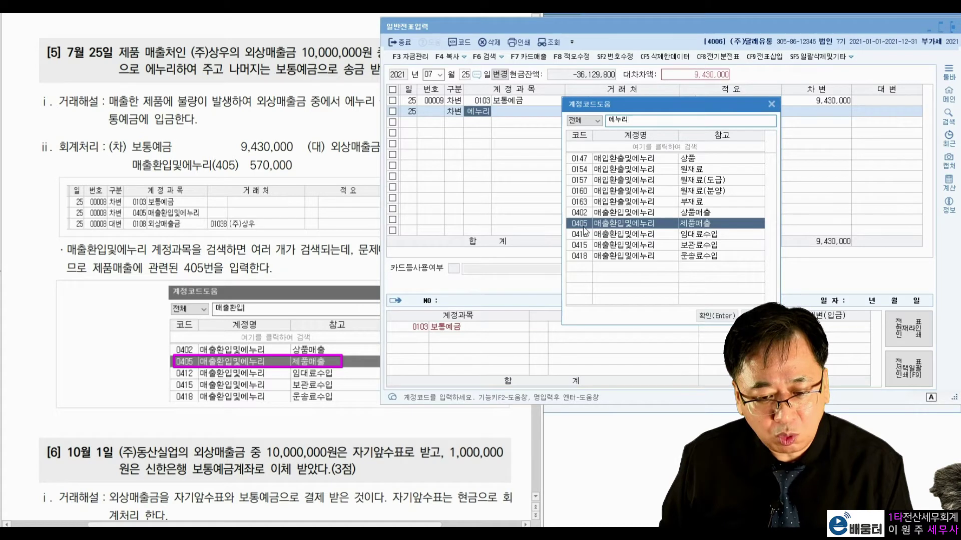
click(679, 212)
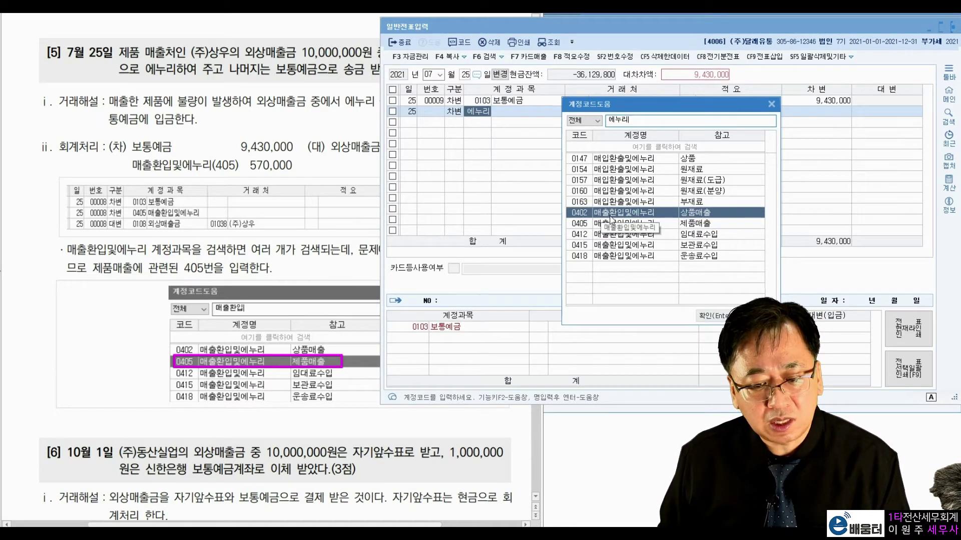
click(673, 224)
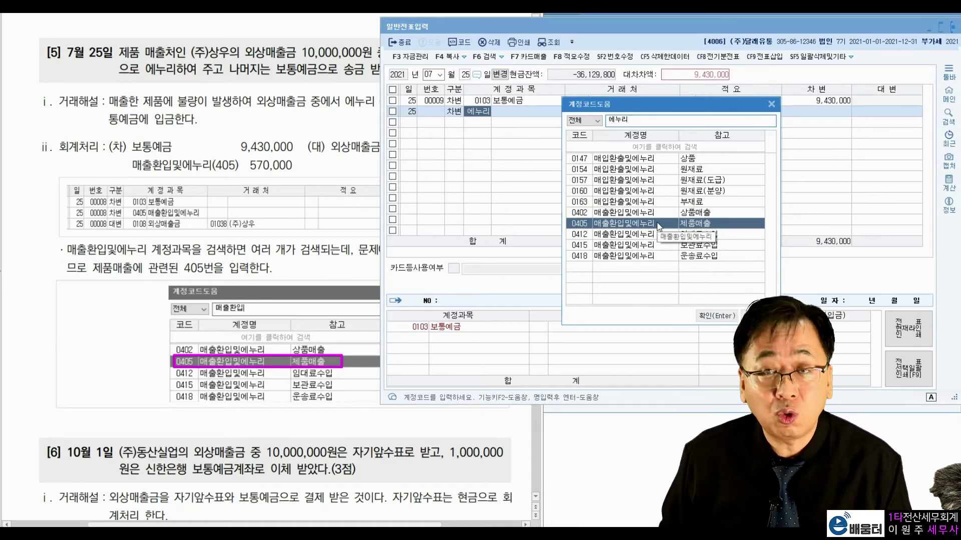
double_click(659, 226)
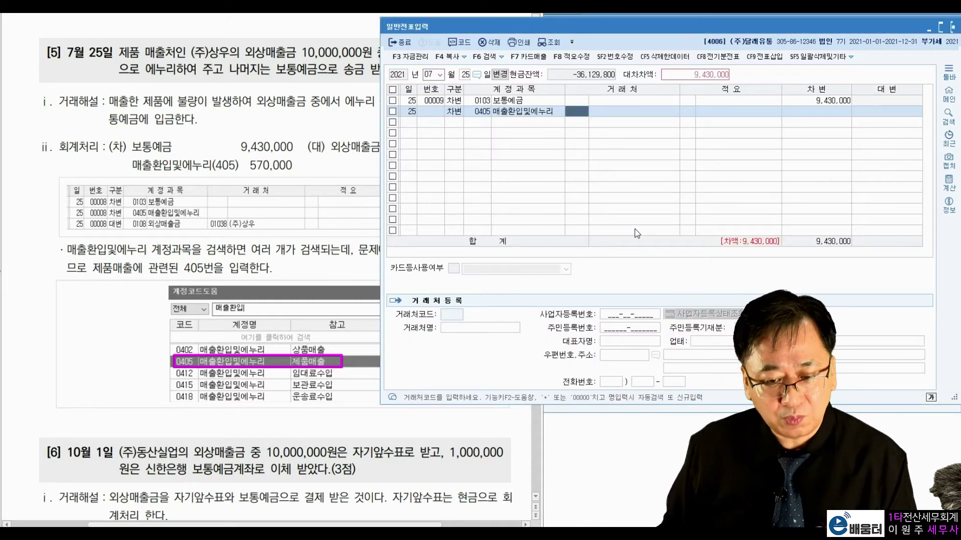
Leave the 매출환입및에누리 line's customer and description empty and set its debit amount to 570,000.
key(Return)
key(Return)
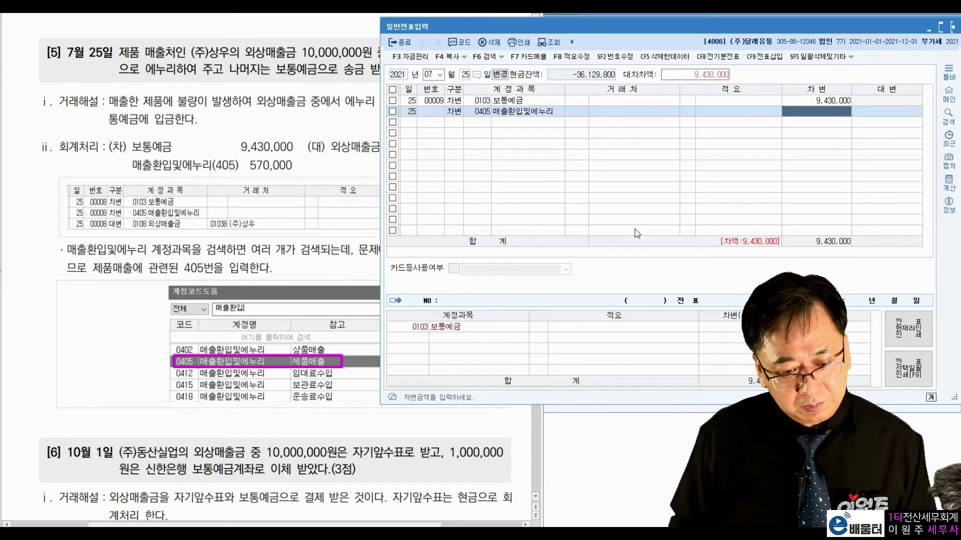
text(5700000)
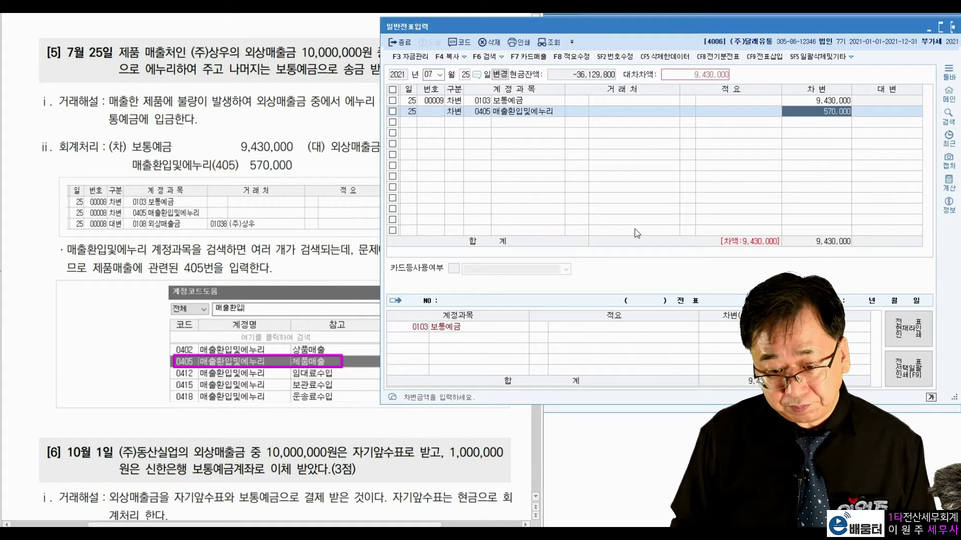
key(Return)
Add a credit line for 0108 외상매출금 with customer (주)상우 and an amount of 10,000,000.
text(4)
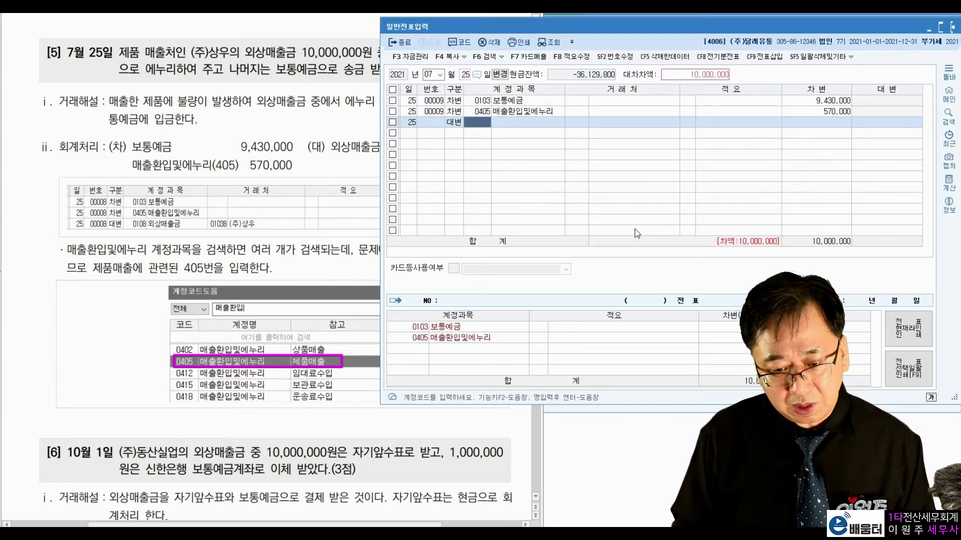
text(108)
key(Return)
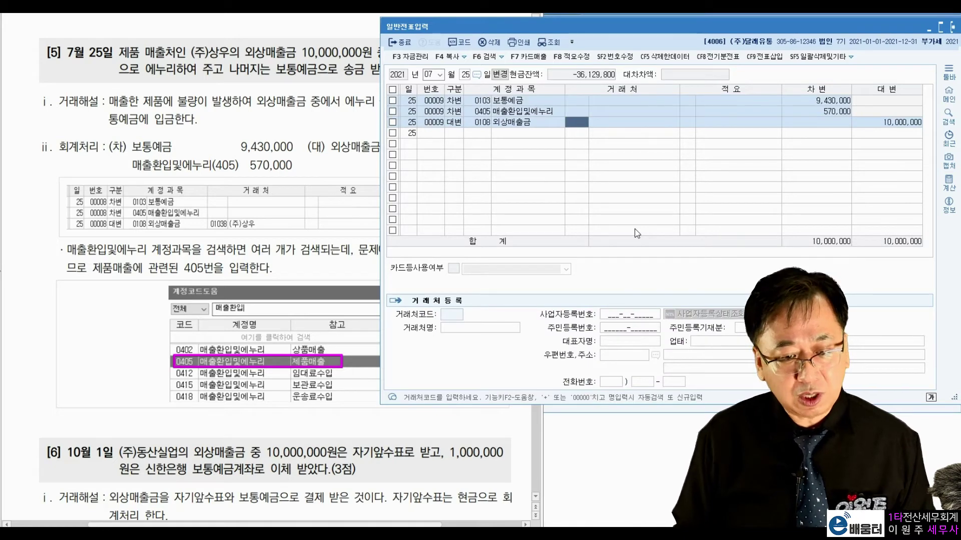
text(상우)
key(Return)
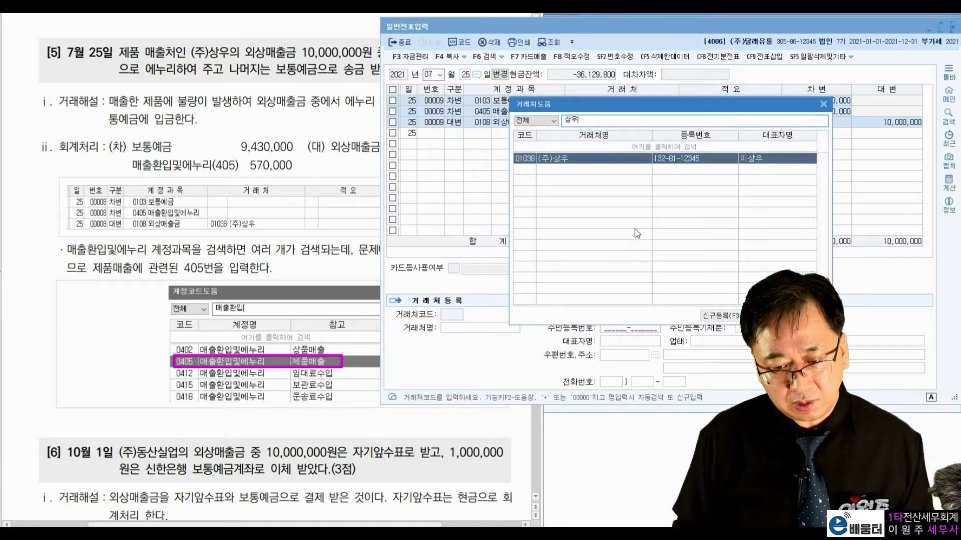
key(Return)
key(Return)
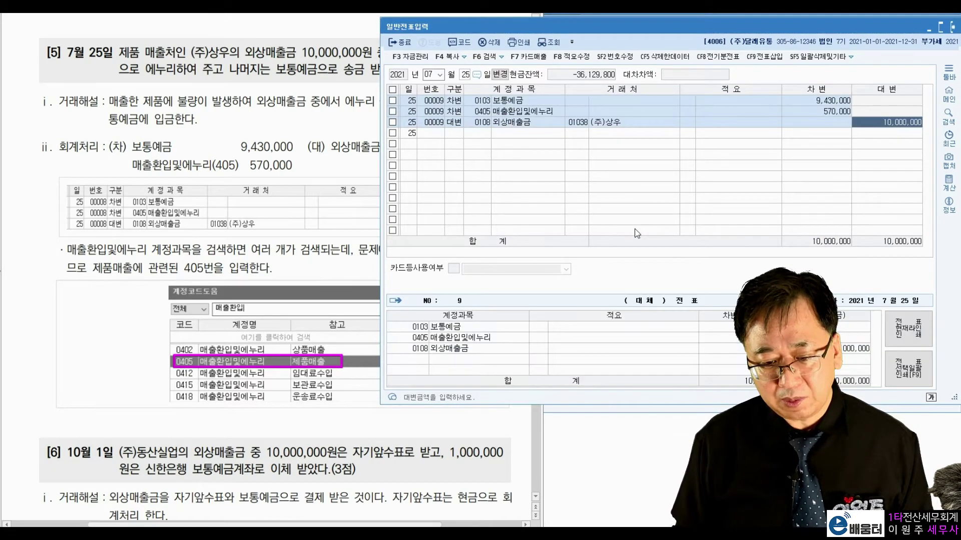
key(Return)
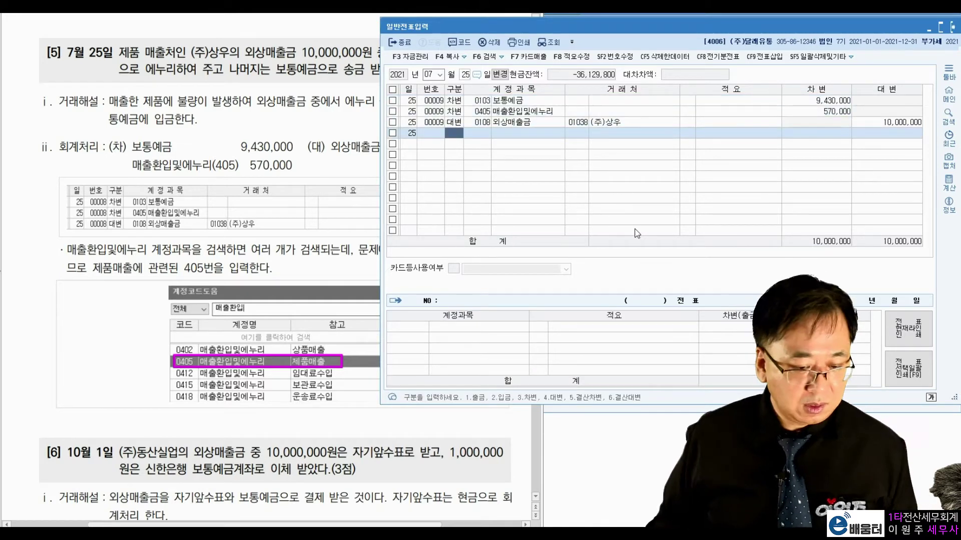
Read textbook problem [6] of 10월 1일, marking the 자기앞수표 amount, the 보통예금 transfer and the 외상매출금.
click(324, 422)
scroll(324, 422, down, 8)
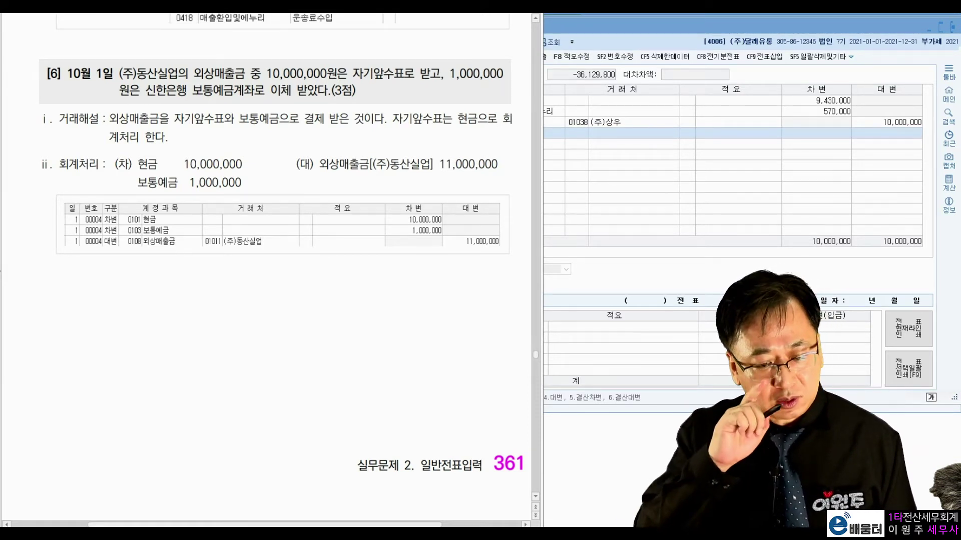
drag(354, 84, 418, 84)
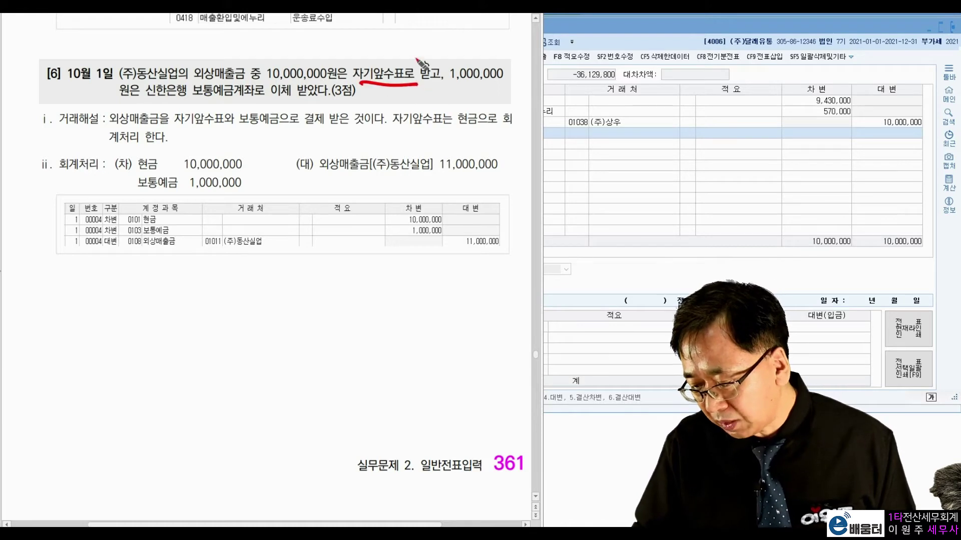
drag(269, 85, 345, 79)
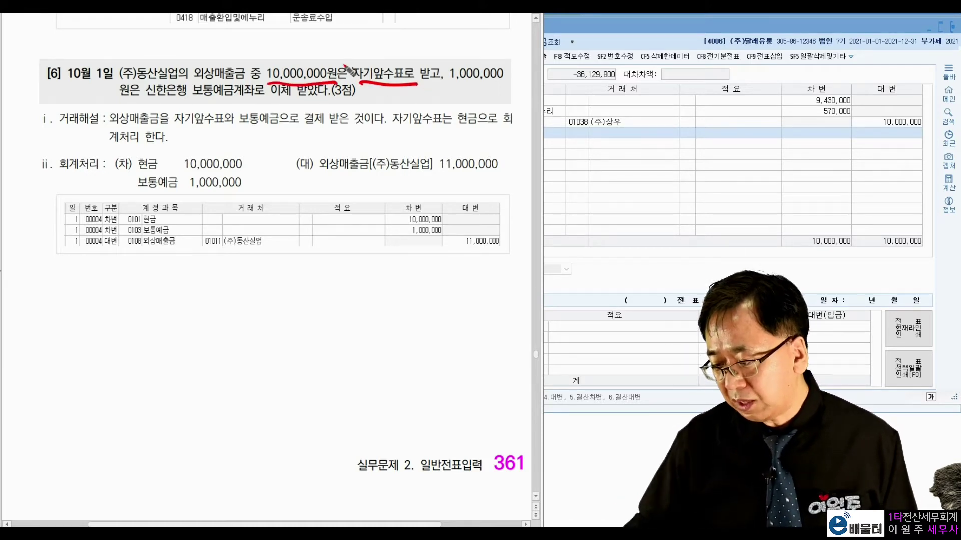
drag(407, 56, 415, 52)
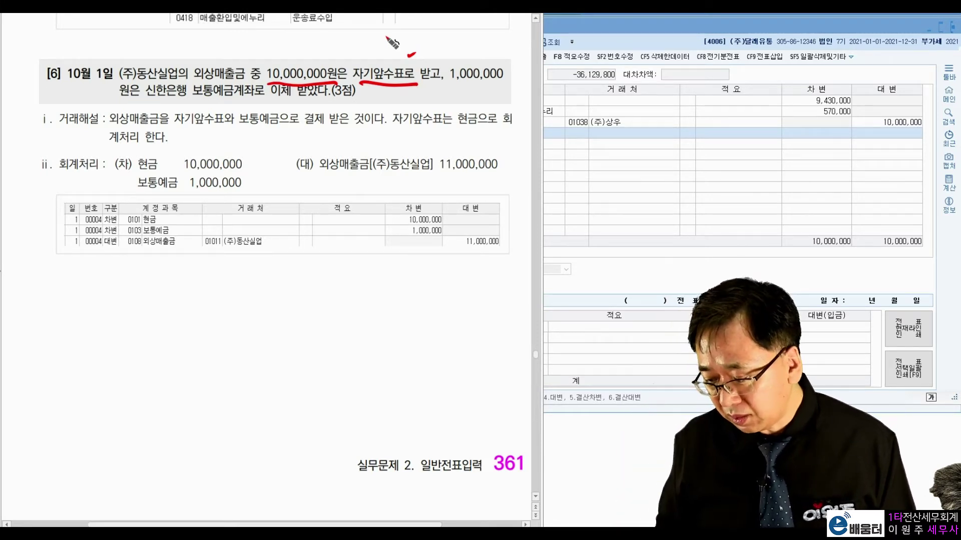
drag(488, 85, 452, 86)
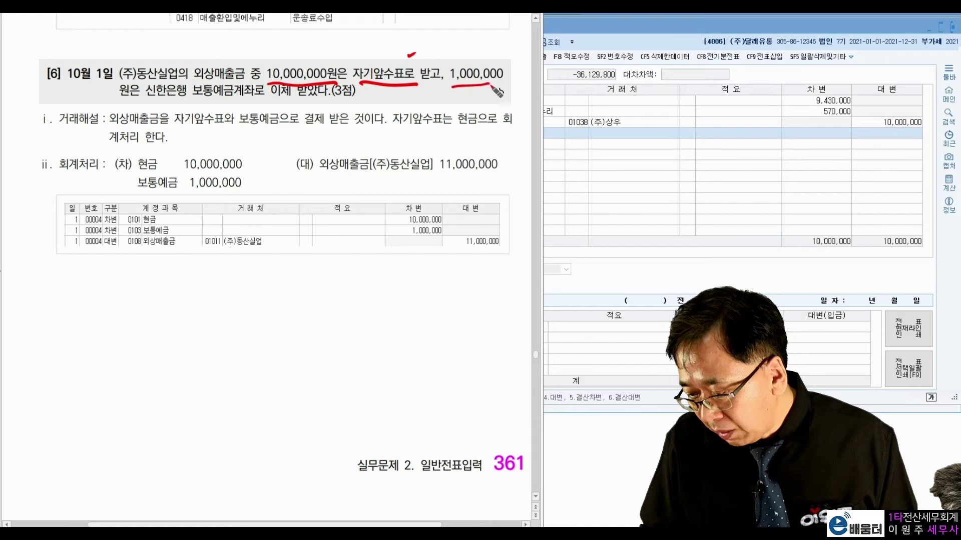
drag(135, 102, 325, 102)
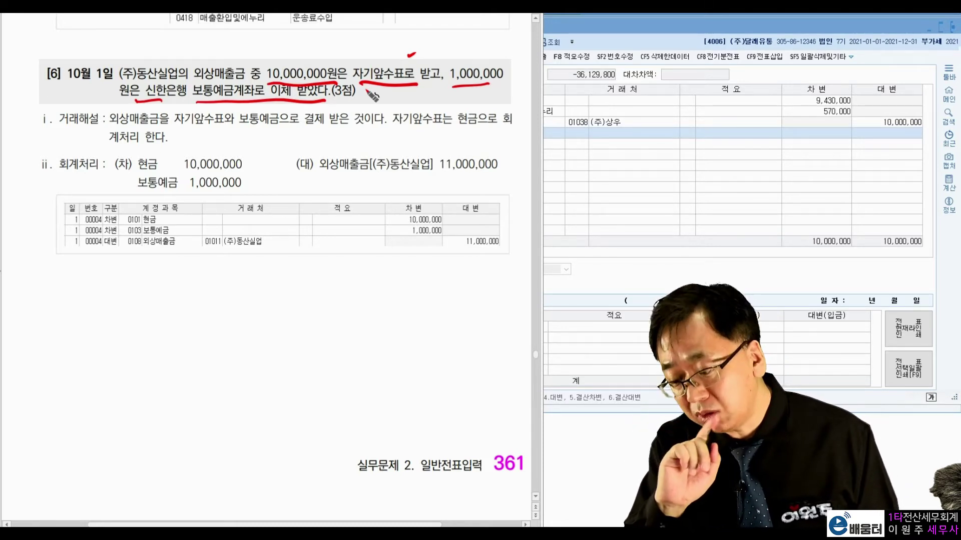
drag(243, 82, 251, 80)
Mark the 외상매출금 credit line and (주)동산실업 in problem [6]'s journal entry, and clear all the pen marks.
drag(321, 179, 488, 176)
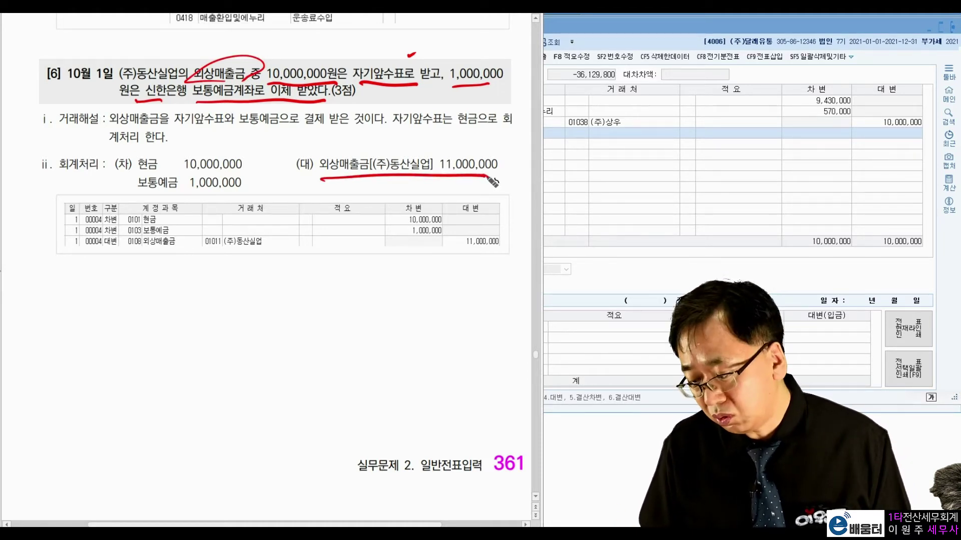
drag(426, 145, 435, 144)
drag(318, 150, 327, 148)
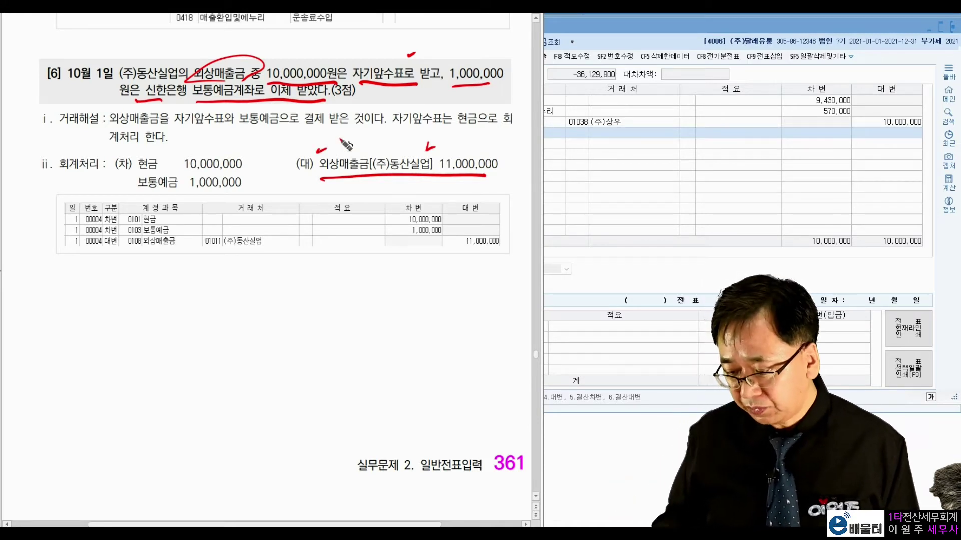
key(Escape)
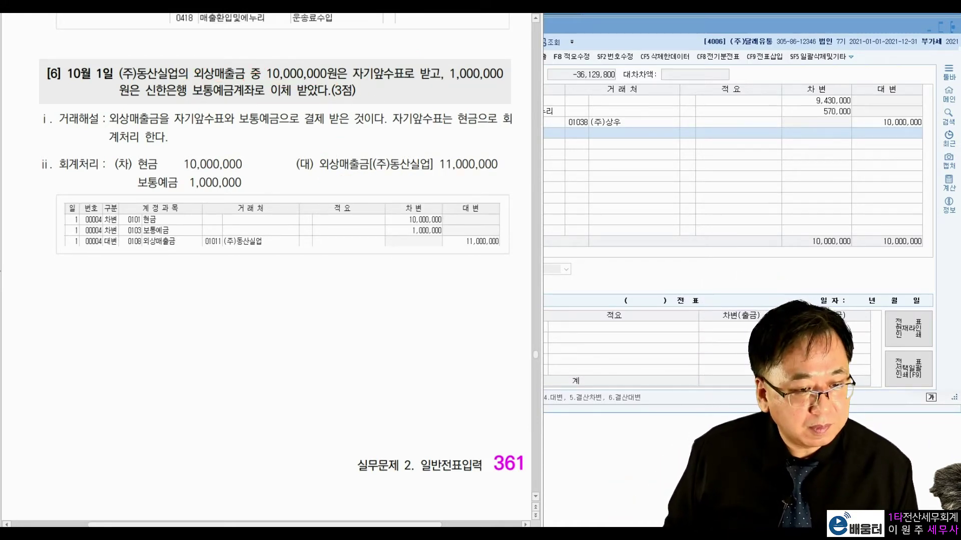
Set the general voucher date to month 10, day 1.
click(687, 162)
text(10)
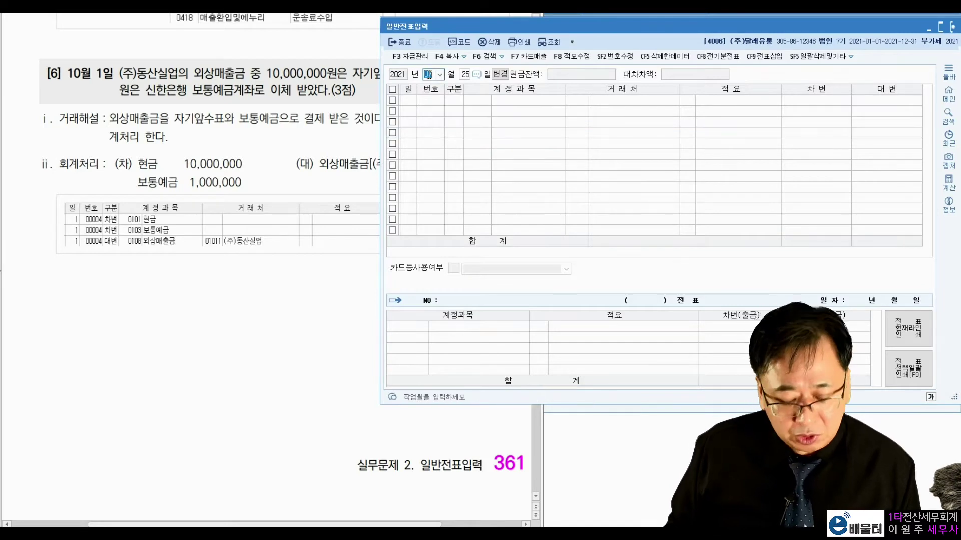
key(Return)
text(1)
key(Return)
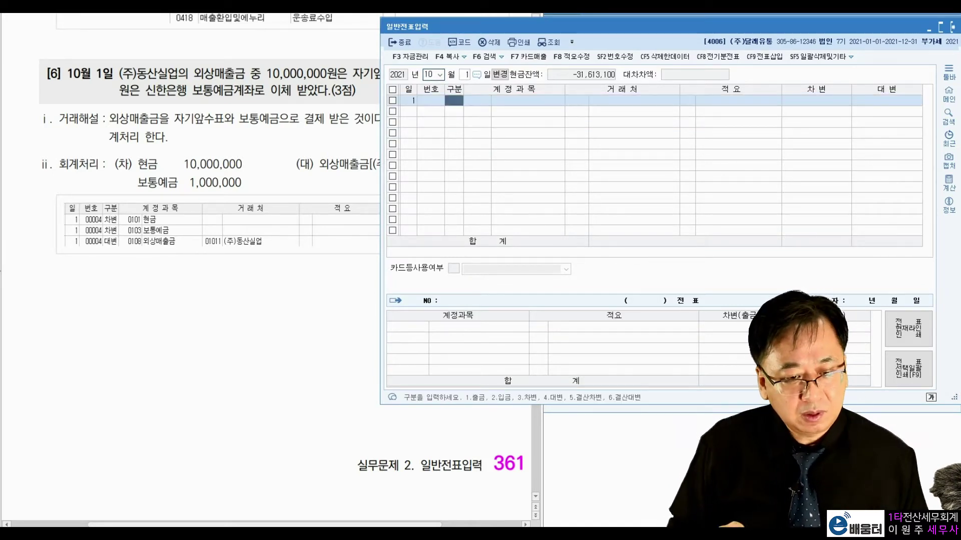
Add a debit line for 0101 현금 of 10,000,000 without a customer or description.
text(3)
key(Return)
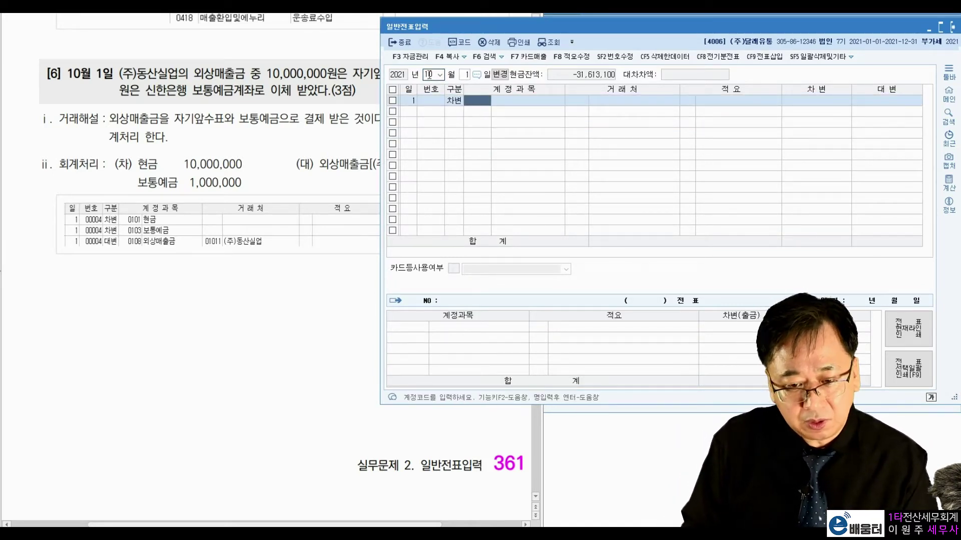
text(101)
key(Return)
key(Return)
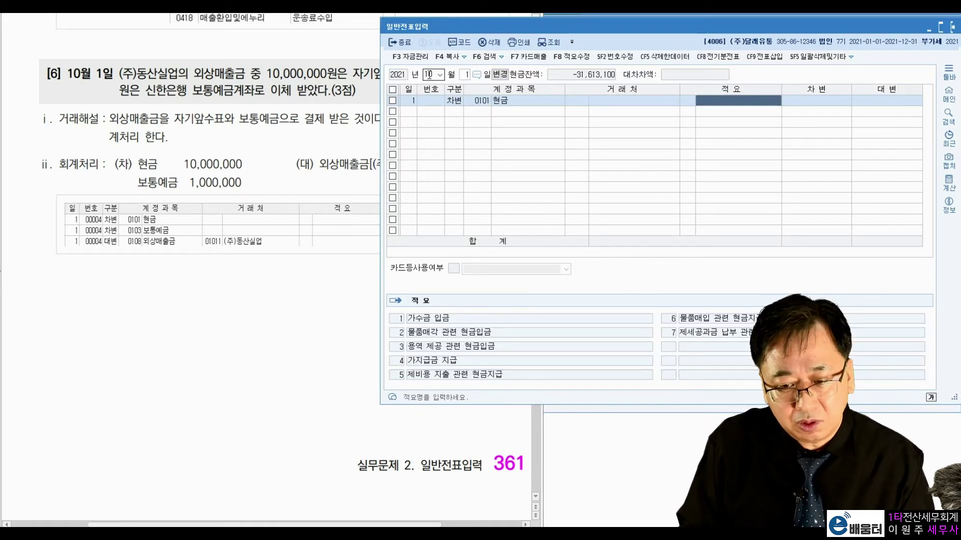
key(Return)
text(10,000,000)
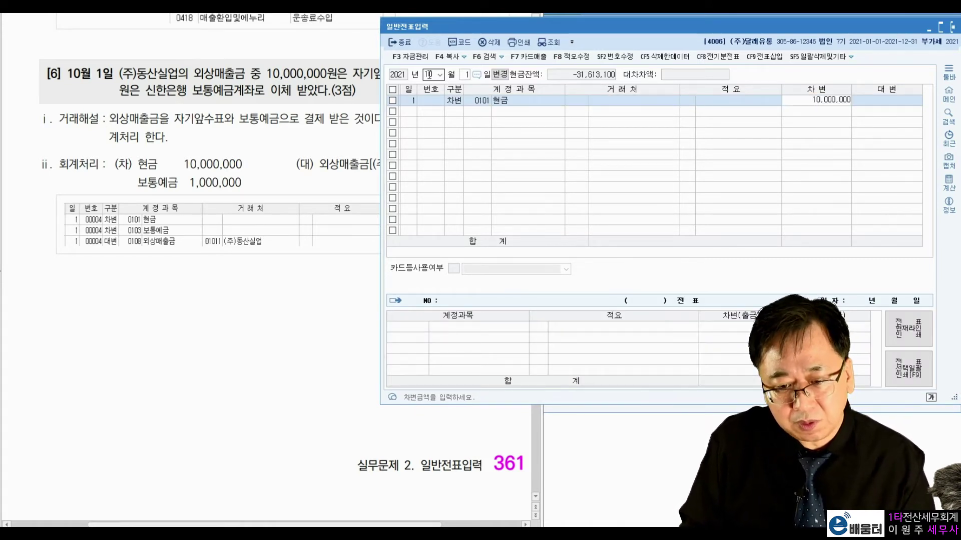
key(Return)
Add a debit line for 0103 보통예금 of 1,000,000 without a customer.
text(3)
key(Return)
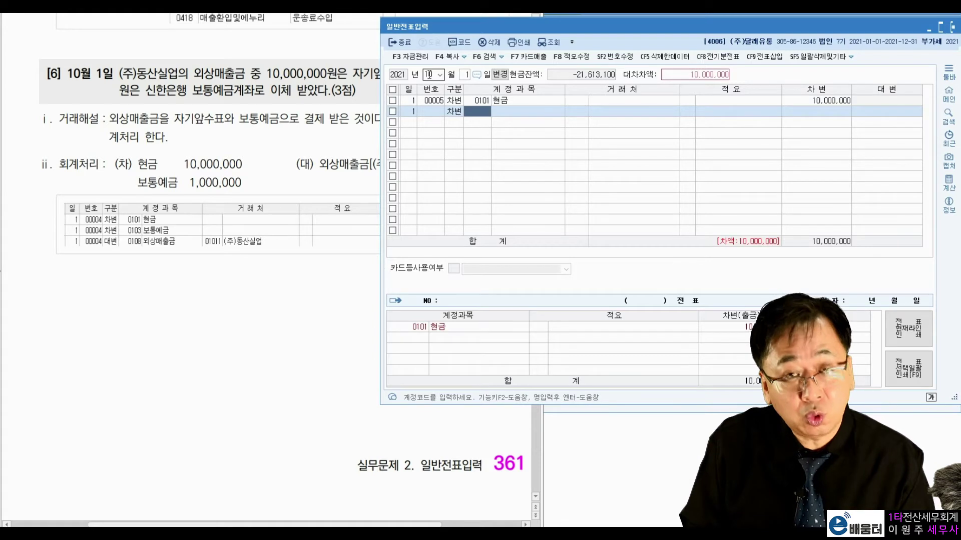
text(103)
key(Return)
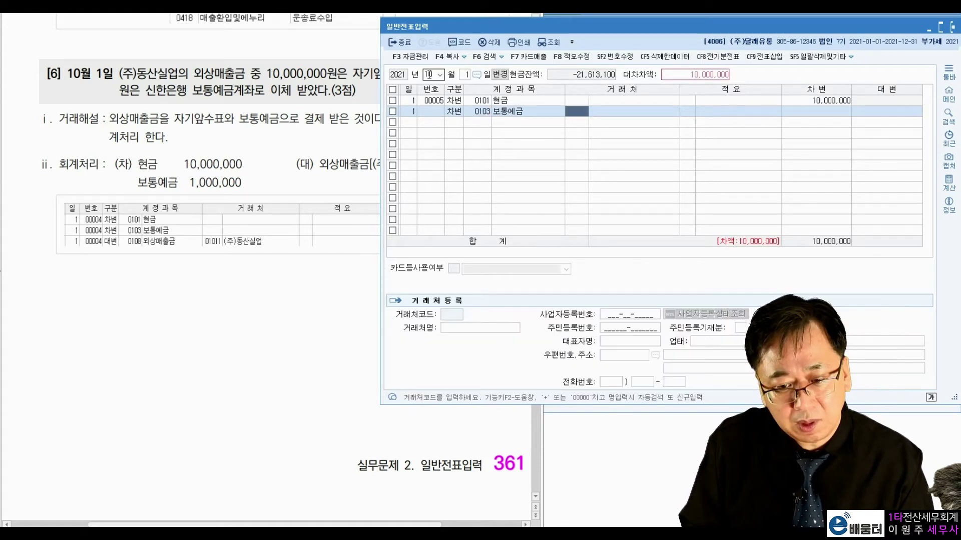
key(Return)
key(Return)
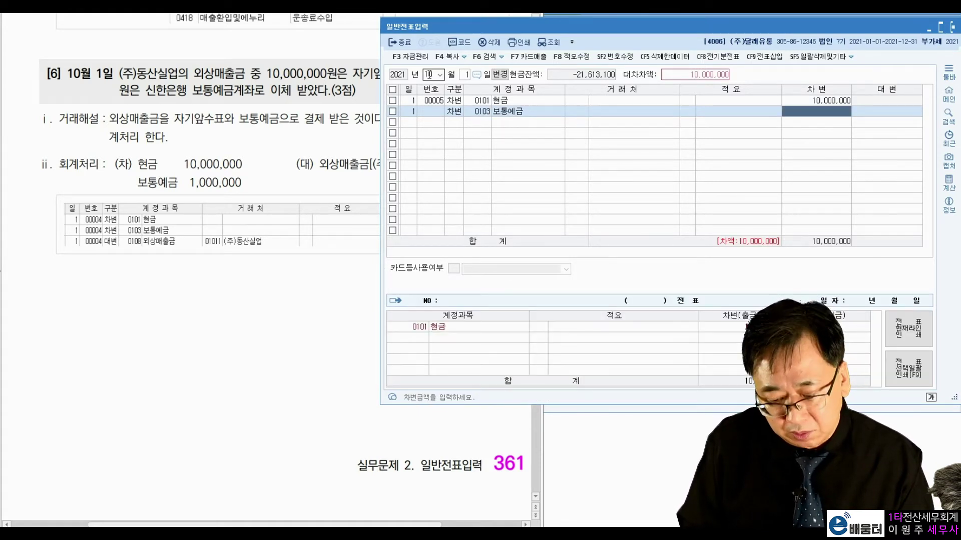
text(1000000)
key(Return)
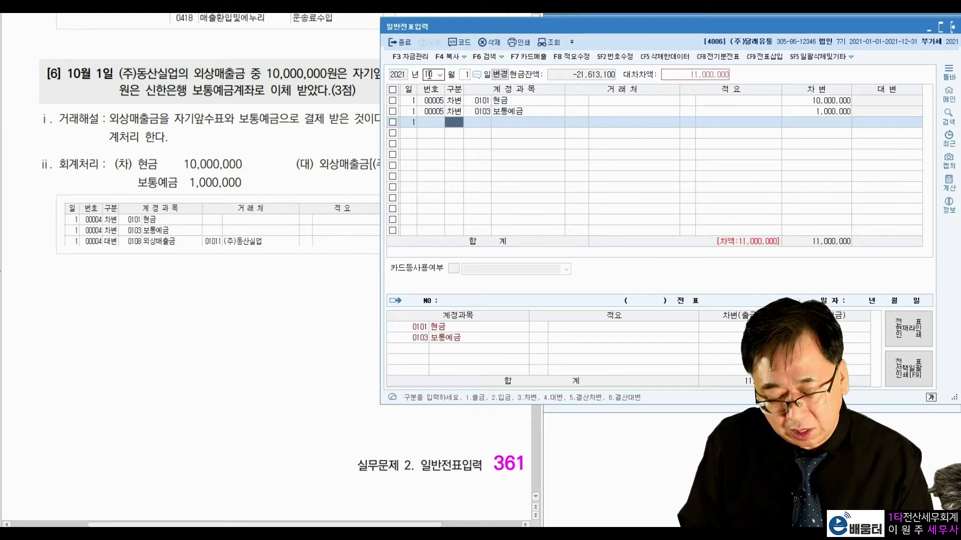
Add a credit line for 0108 외상매출금 of 11,000,000.
text(4)
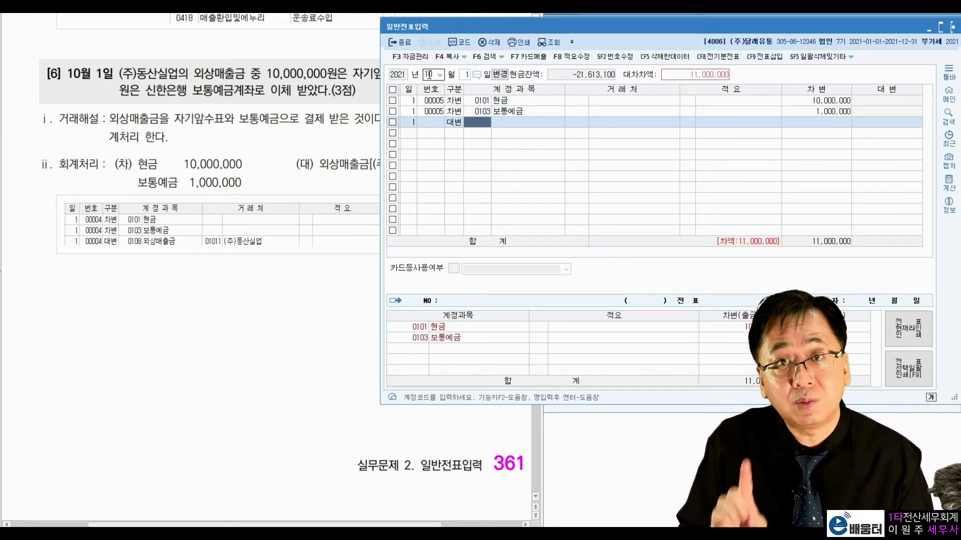
text(108)
key(Return)
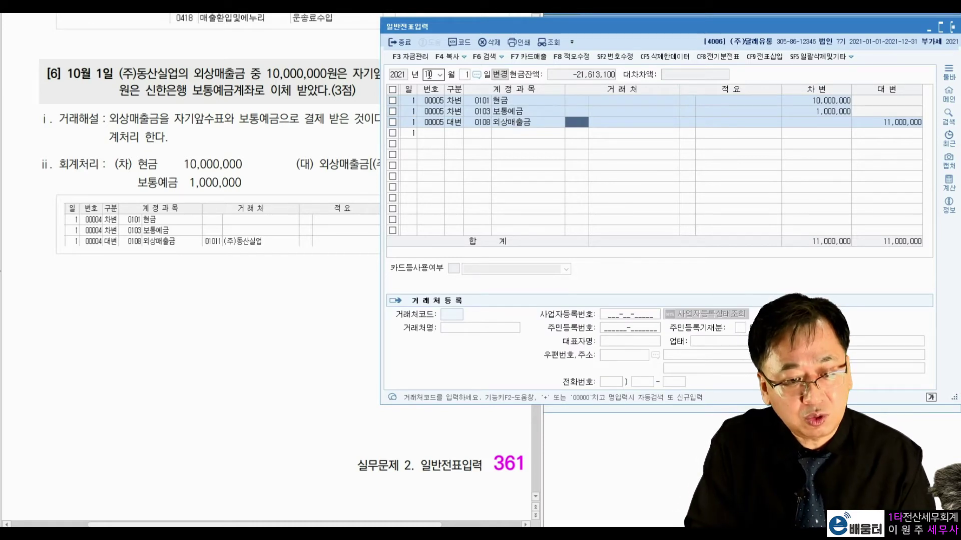
Assign (주)동산실업 as the counterparty of the October 1 외상매출금 credit line and finish the voucher.
text(동산)
key(Return)
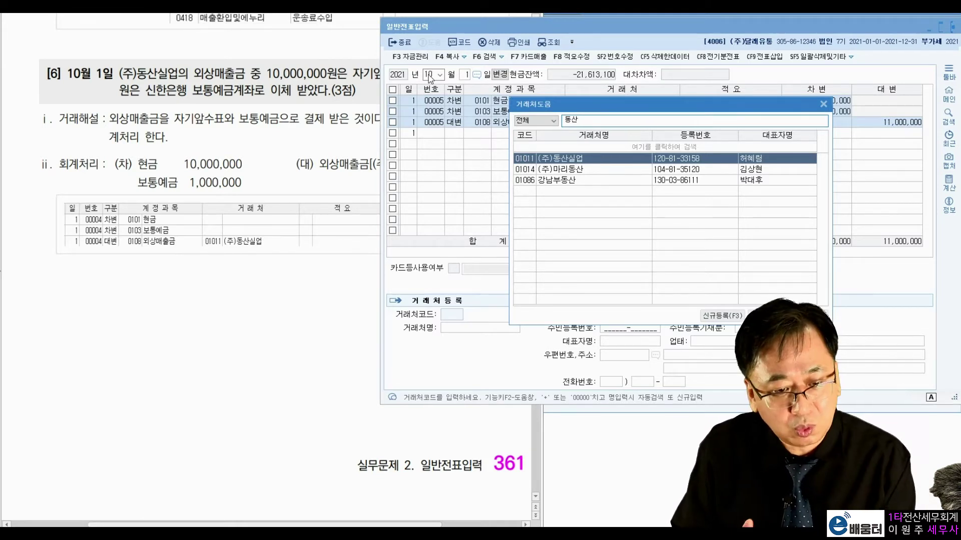
key(Return)
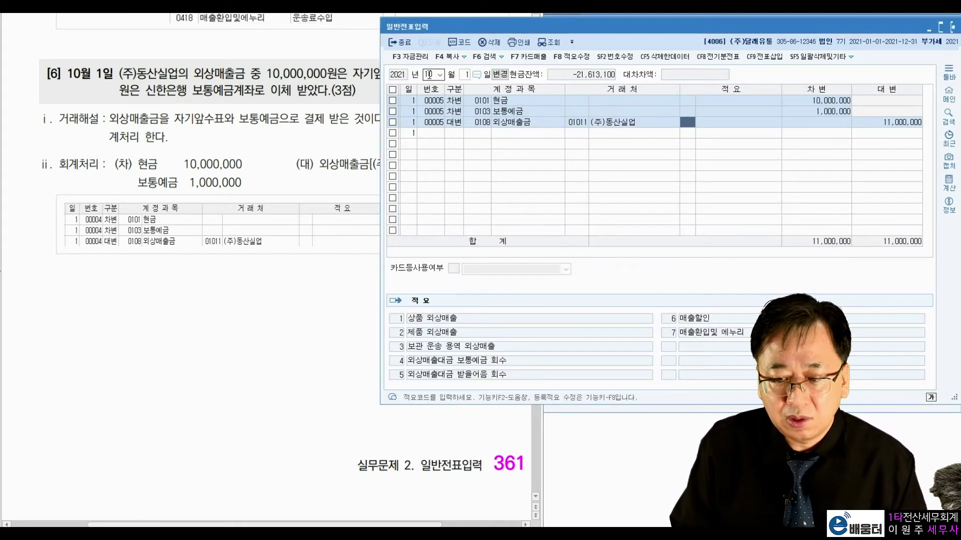
key(Return)
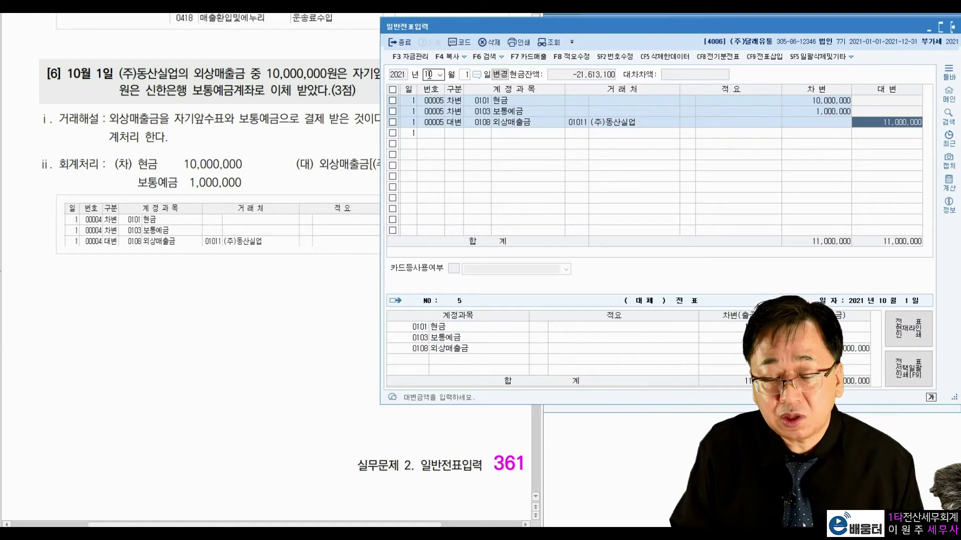
key(Return)
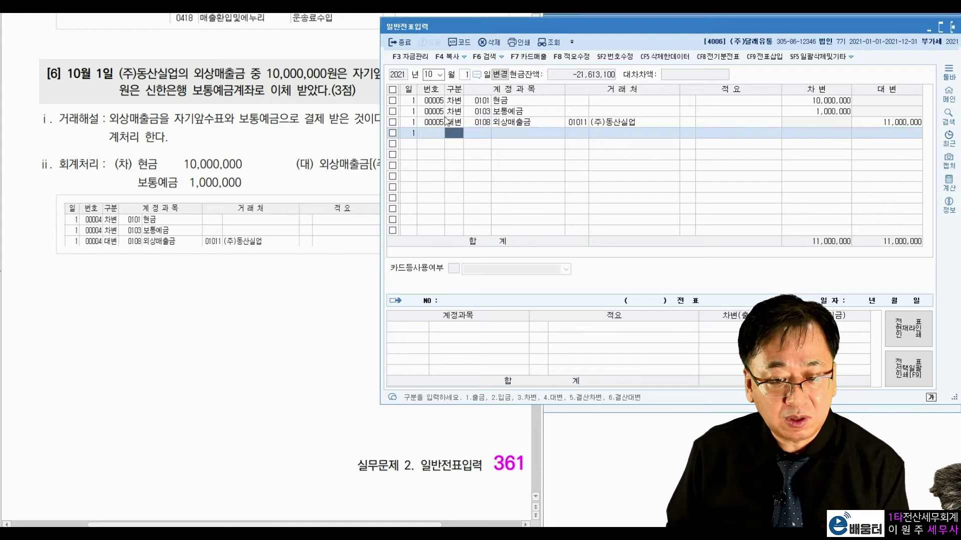
click(482, 101)
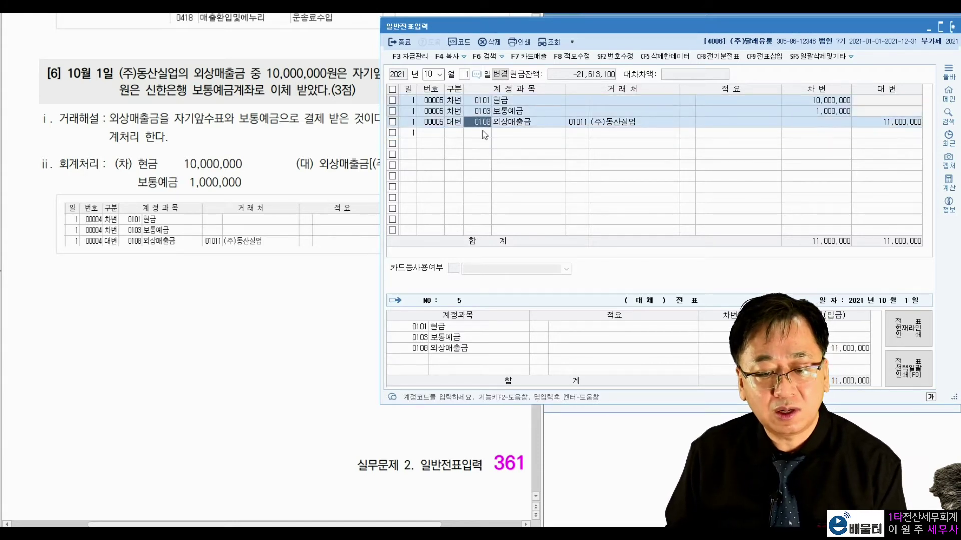
click(483, 132)
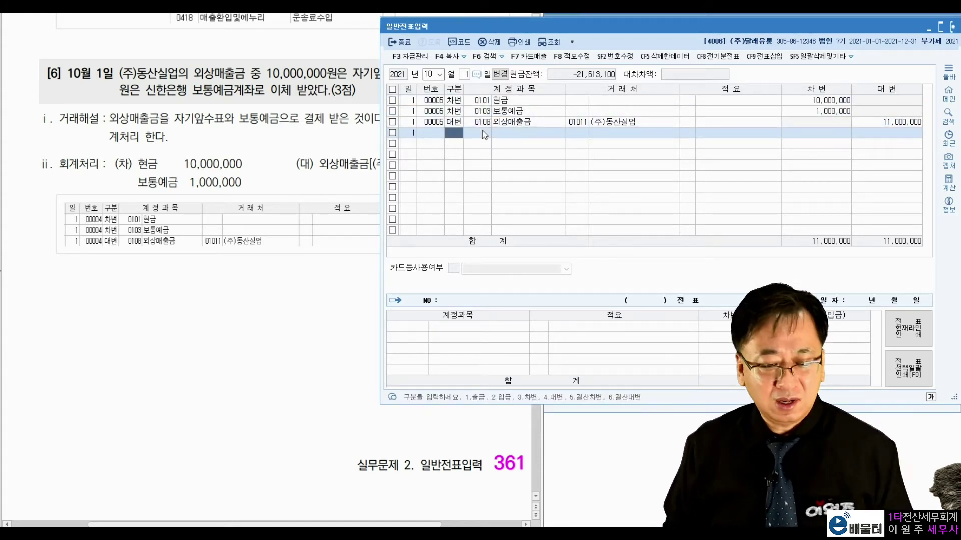
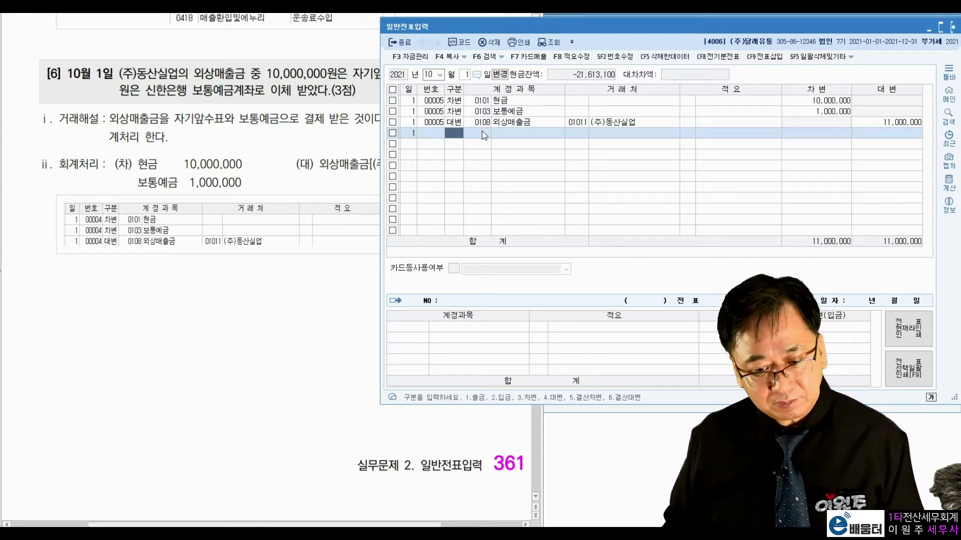
Switch to the textbook document and bring up problem [7], the August 15 transaction.
click(241, 353)
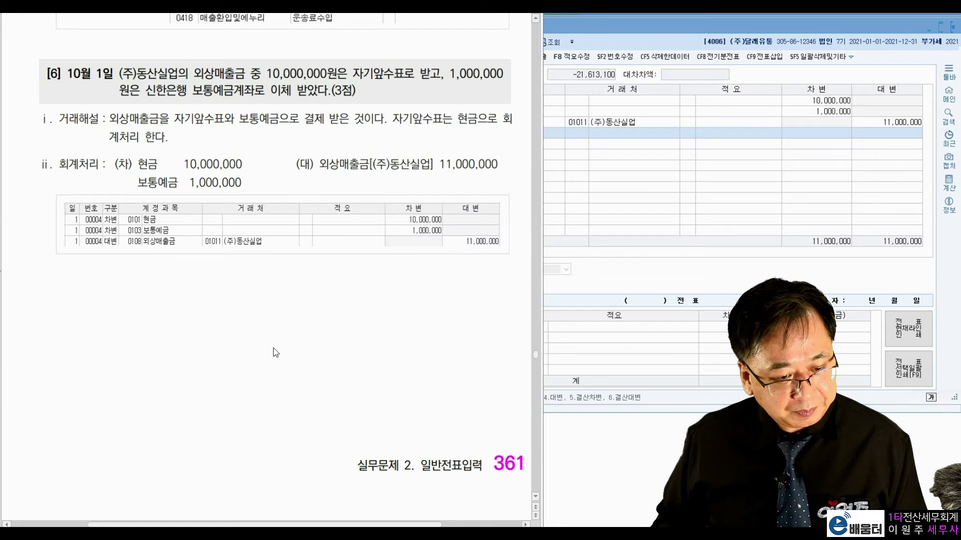
scroll(273, 347, down, 15)
scroll(273, 348, up, 2)
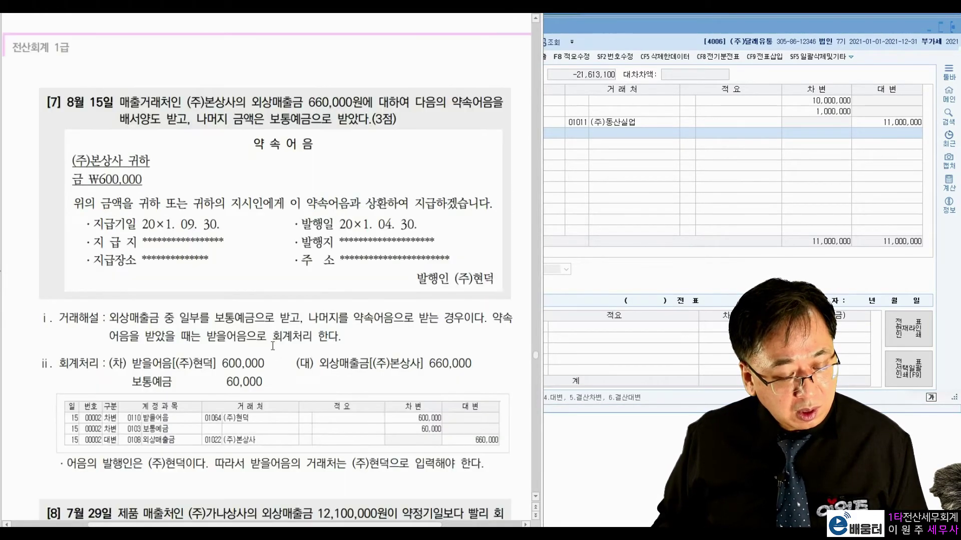
scroll(273, 347, down, 1)
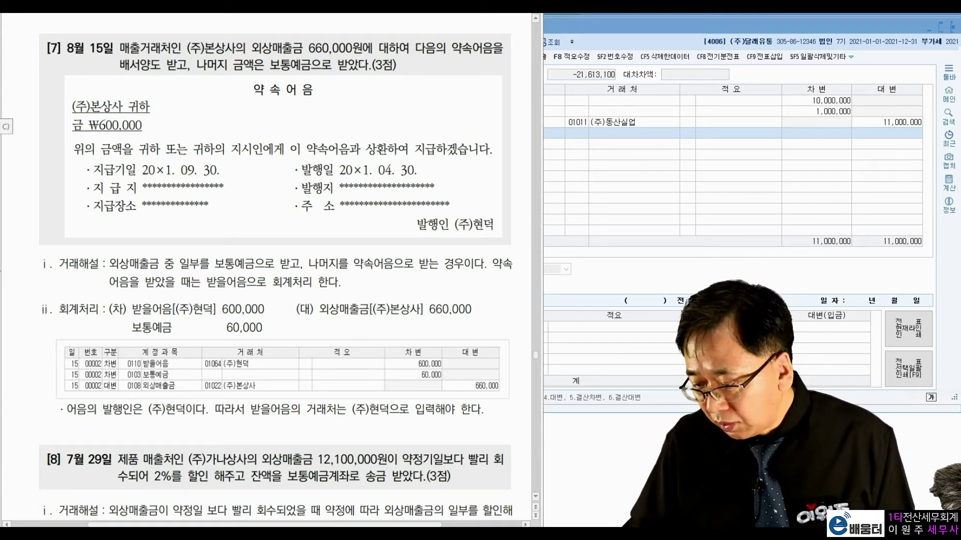
Mark the 660,000 receivable from (주)본상사, its credit entry and the 600,000 promissory note in problem [7].
drag(359, 37, 370, 33)
drag(246, 37, 253, 33)
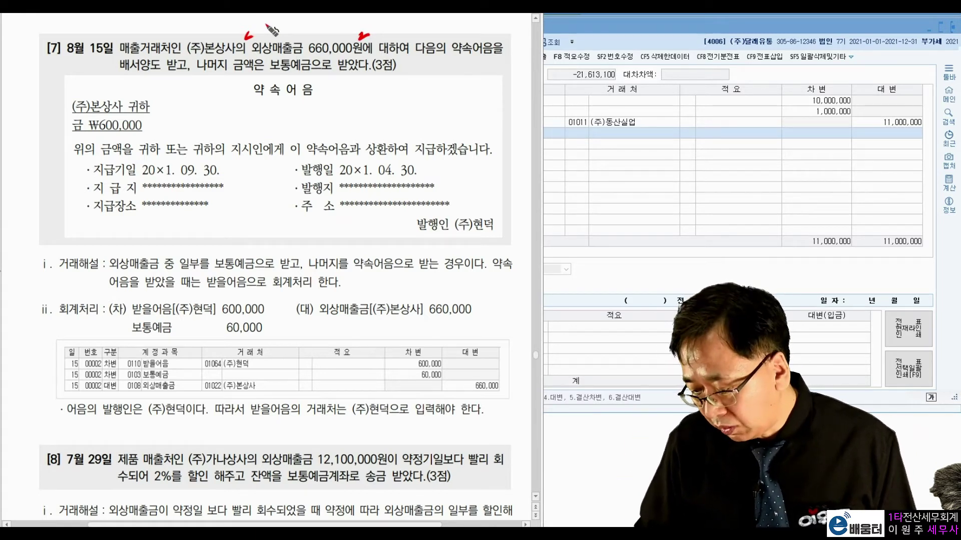
drag(318, 322, 476, 314)
click(478, 327)
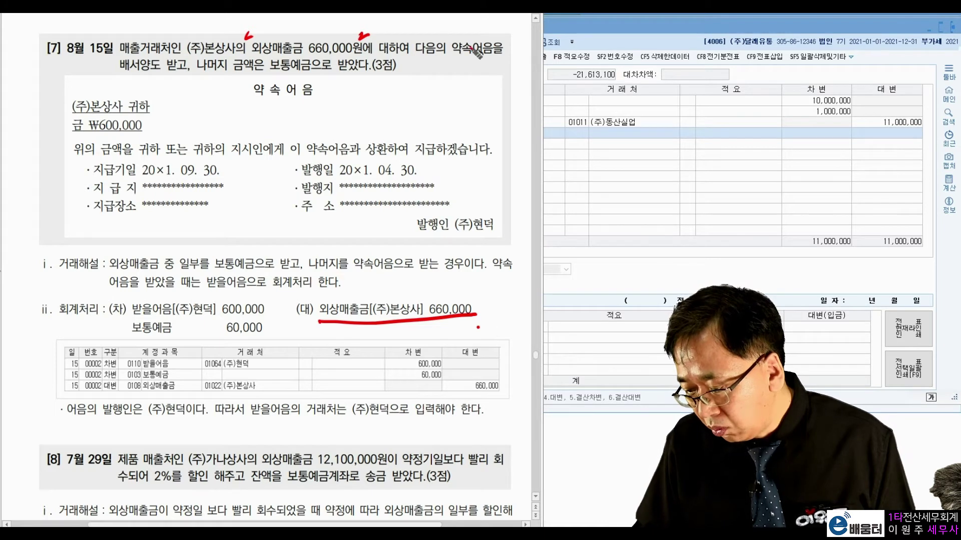
drag(421, 60, 480, 56)
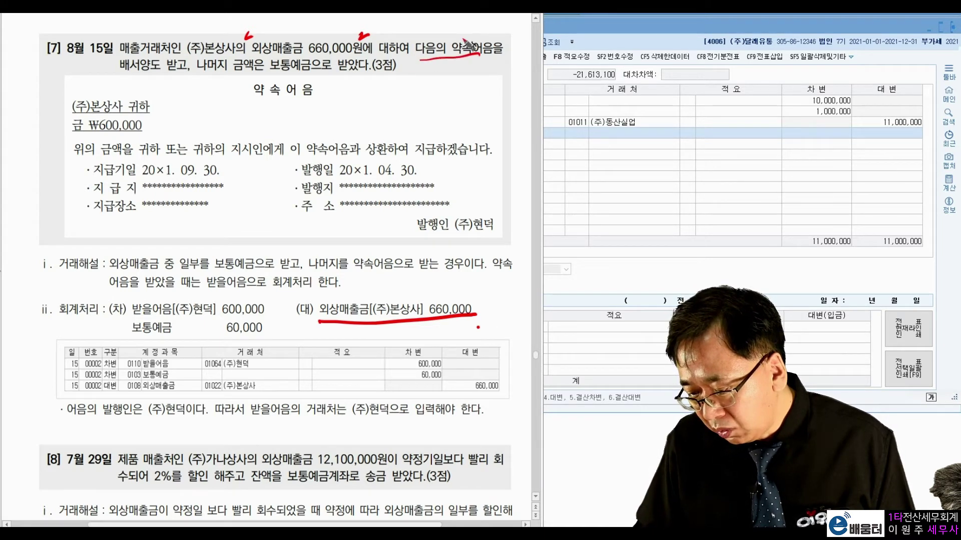
mouse_move(156, 131)
mouse_down()
mouse_move(165, 131)
mouse_move(141, 143)
mouse_up()
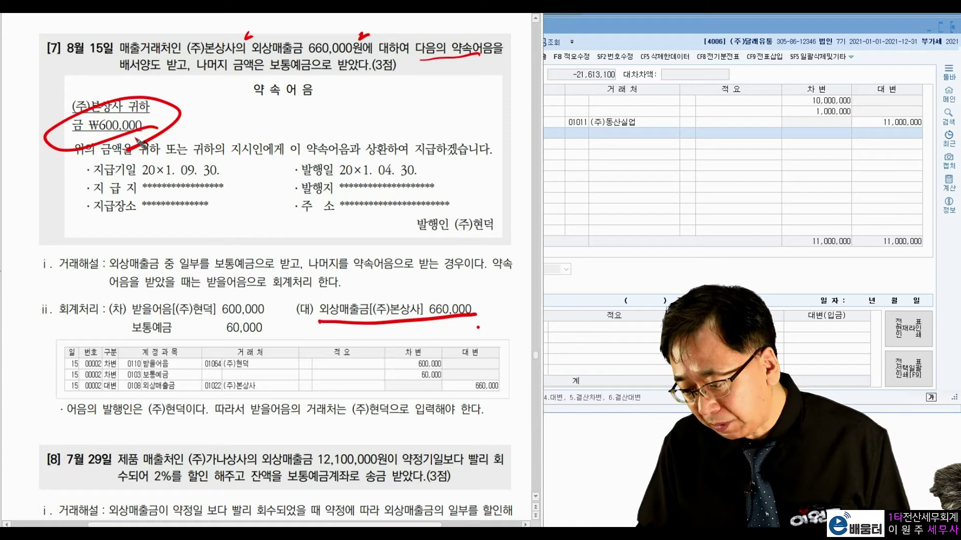
Mark the 받을어음 and 보통예금 debit lines of problem [7] and clear all pen annotations.
drag(263, 301, 268, 304)
drag(107, 302, 113, 301)
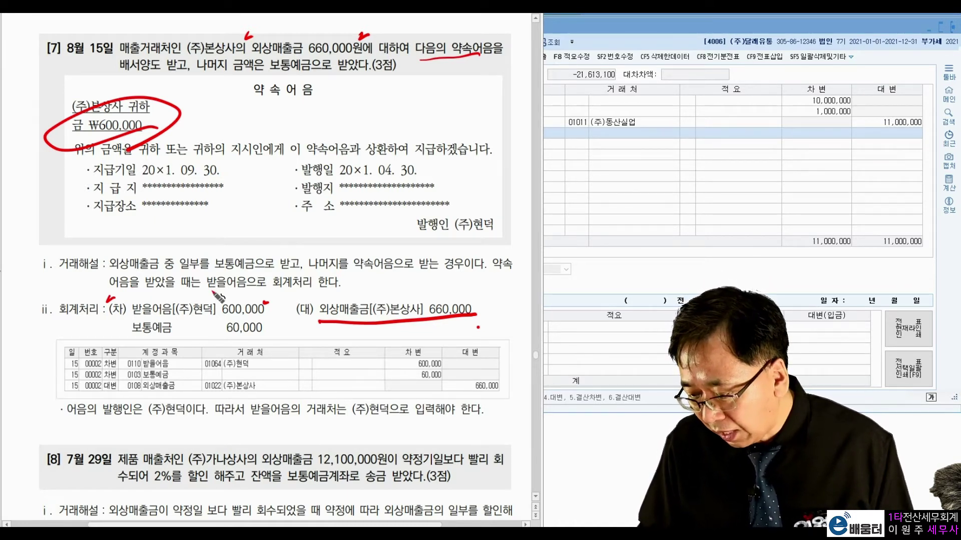
drag(264, 70, 334, 72)
drag(267, 323, 270, 316)
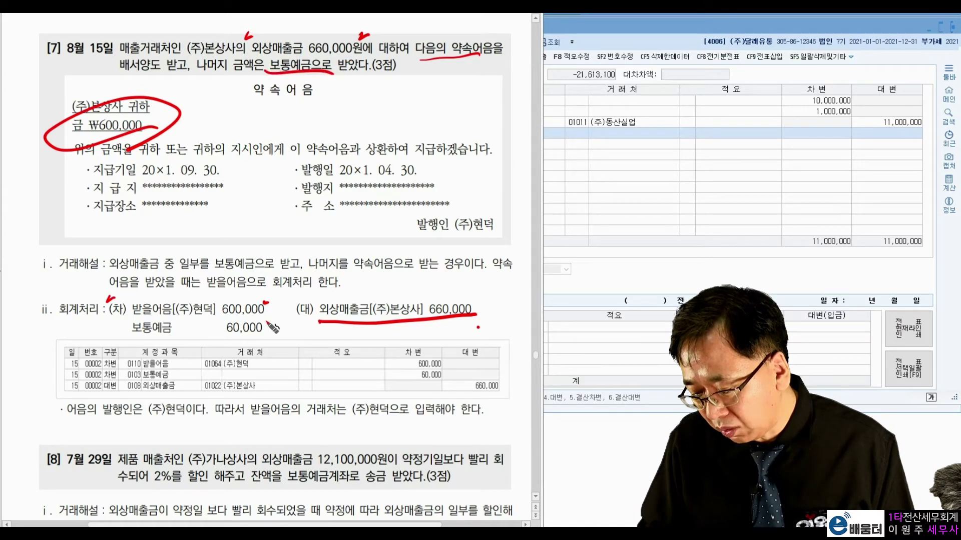
click(121, 329)
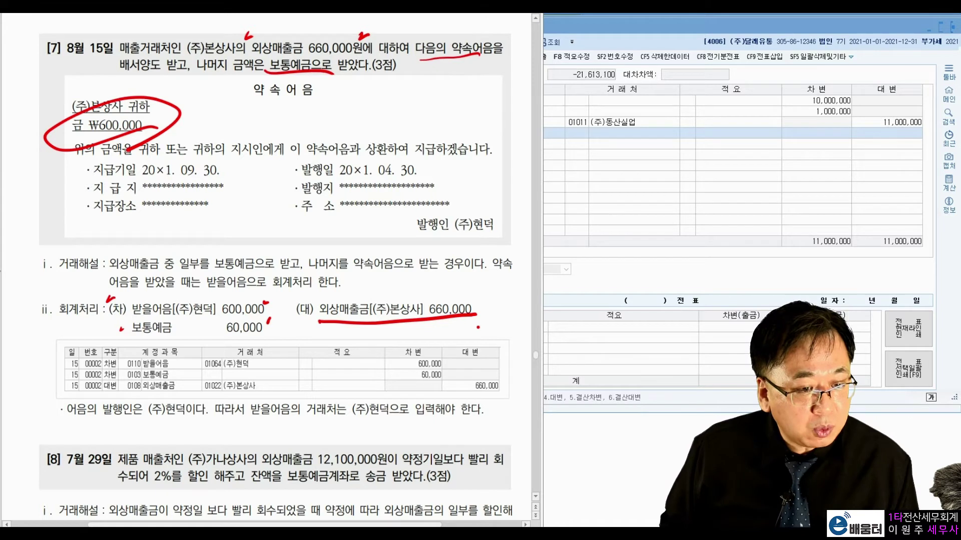
key(Escape)
Return to the 일반전표입력 window and set the voucher date to August 15.
click(660, 184)
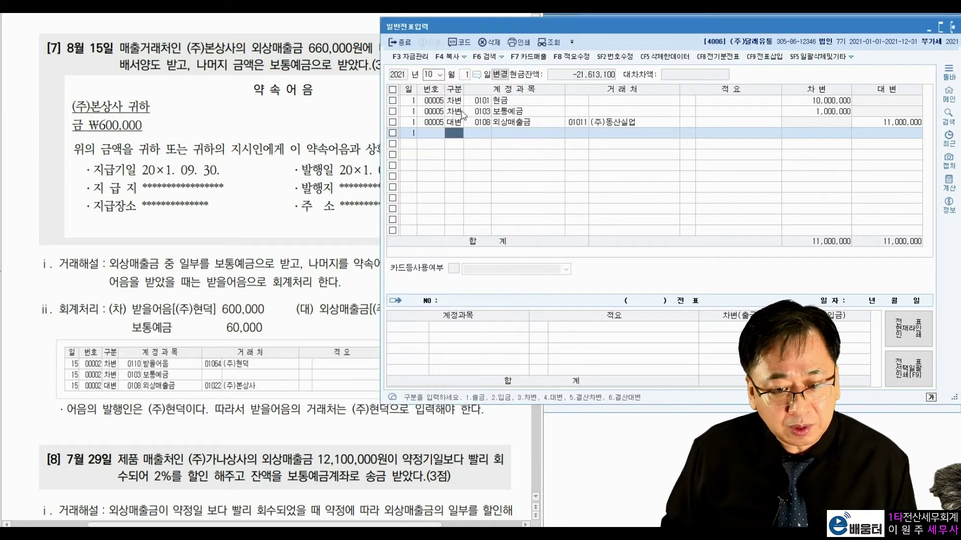
click(431, 75)
text(08)
key(Return)
text(15)
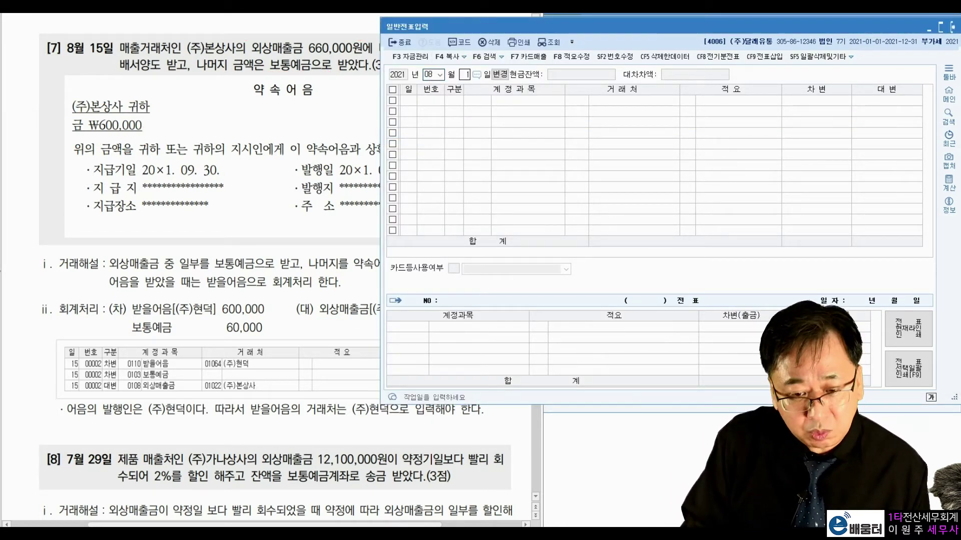
key(Return)
Start the August 15 voucher with a debit line for account 0110 받을어음.
text(3)
key(Return)
text(받을어)
key(Return)
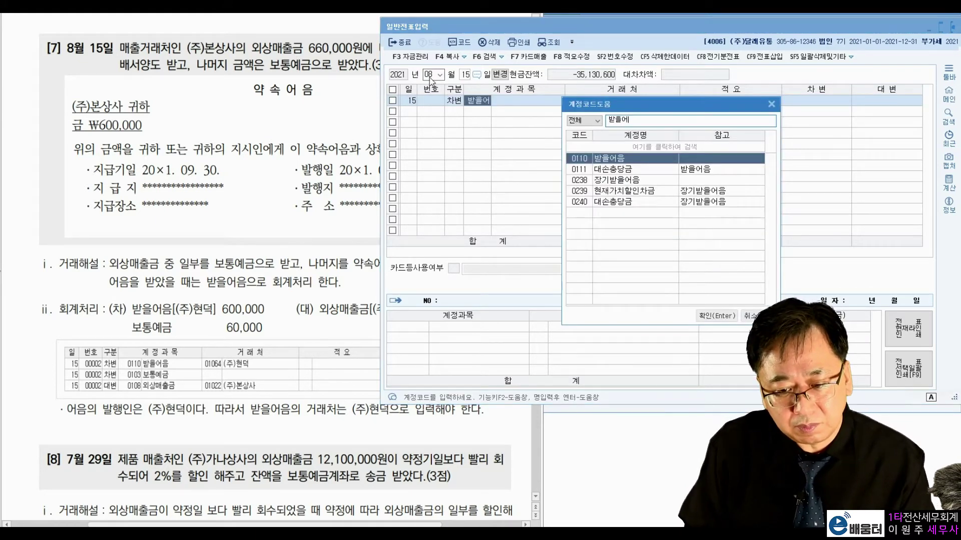
key(Return)
text(현덕)
key(Hangul)
key(BackSpace)
key(BackSpace)
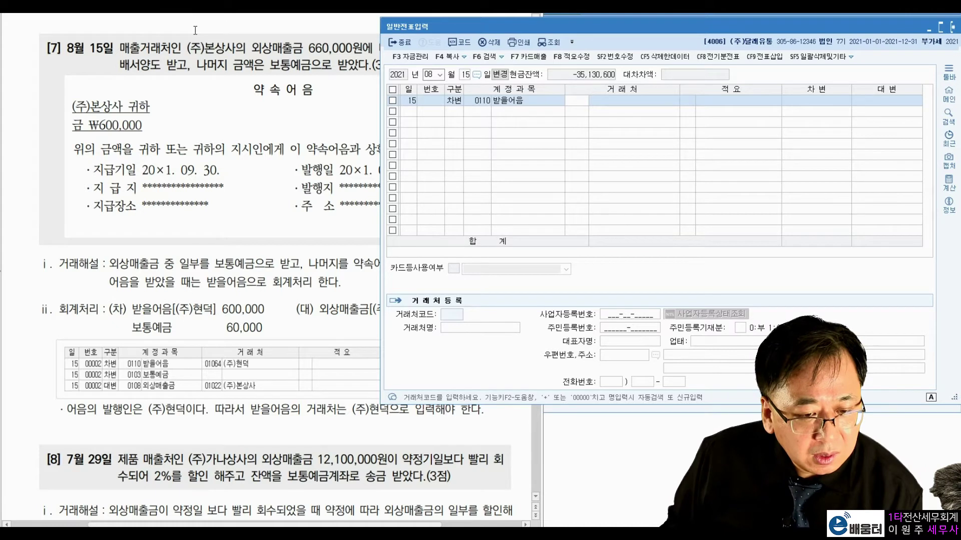
Point out the (주)본상사 receivable and the note issuer (주)현덕 in the text of problem [7].
click(210, 55)
drag(182, 48, 388, 50)
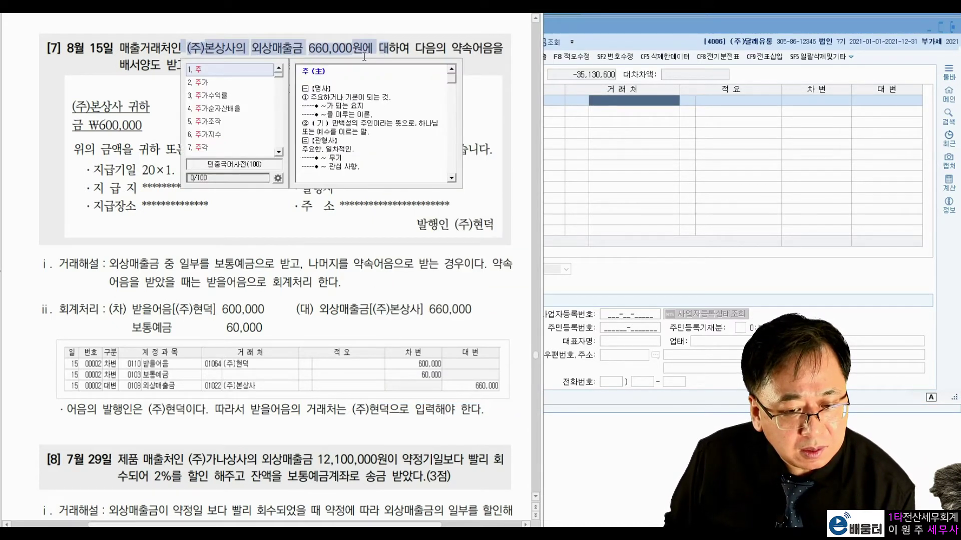
click(426, 48)
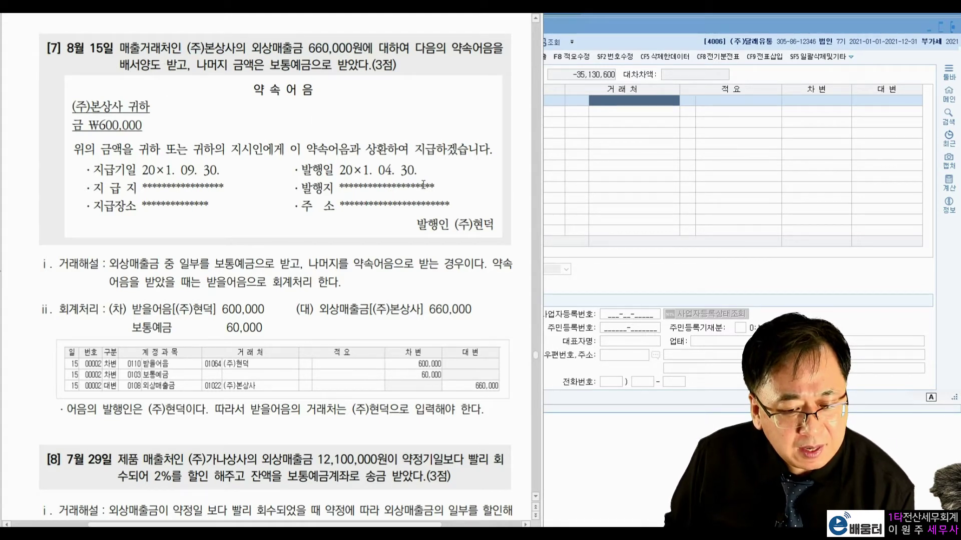
drag(452, 224, 494, 225)
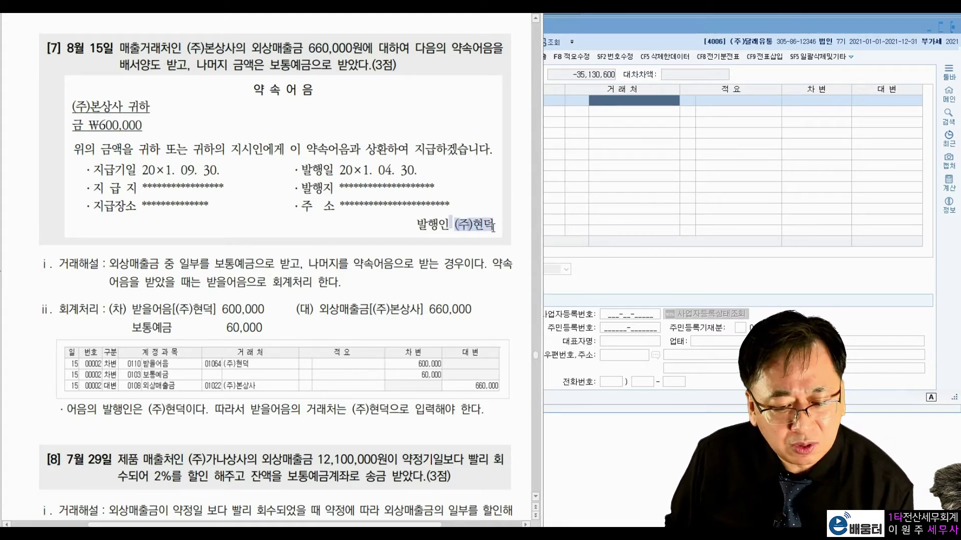
click(332, 276)
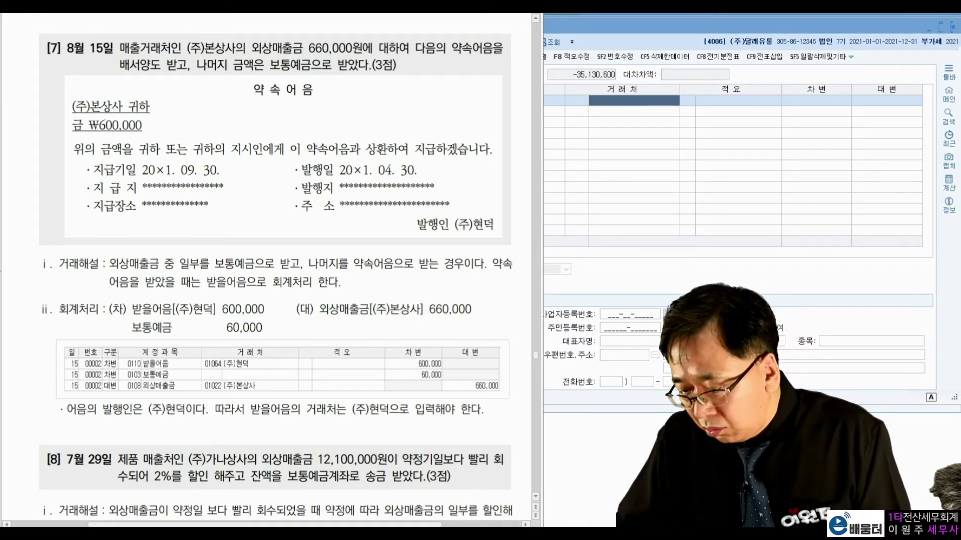
Mark (주)본상사, circle the issuer (주)현덕 and tick the 받을어음[(주)현덕] entry in problem [7].
mouse_move(230, 32)
mouse_down()
mouse_move(242, 30)
mouse_move(196, 35)
mouse_up()
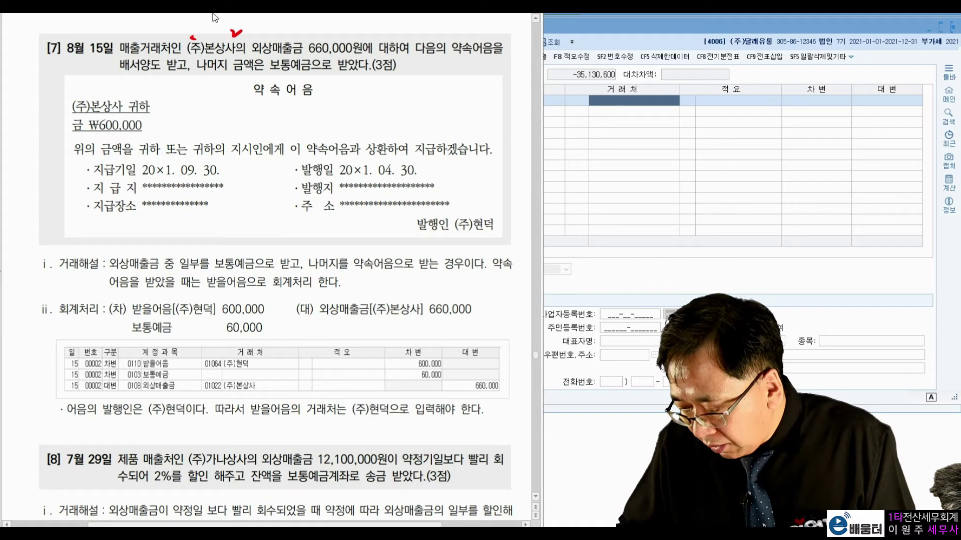
mouse_move(484, 229)
mouse_down()
mouse_move(507, 236)
mouse_move(498, 250)
mouse_up()
drag(167, 299, 176, 295)
drag(212, 299, 223, 295)
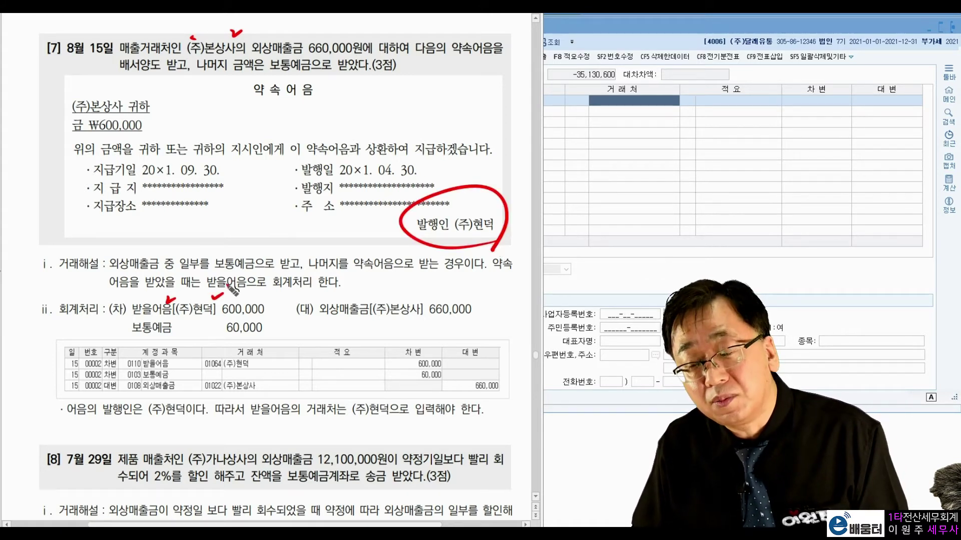
Underline 약속어음, draw an arrow to the issuer (주)현덕, underline the issuer, and clear the annotations.
drag(237, 104, 319, 102)
mouse_move(328, 109)
mouse_down()
mouse_move(376, 89)
mouse_move(455, 172)
mouse_move(475, 167)
mouse_up()
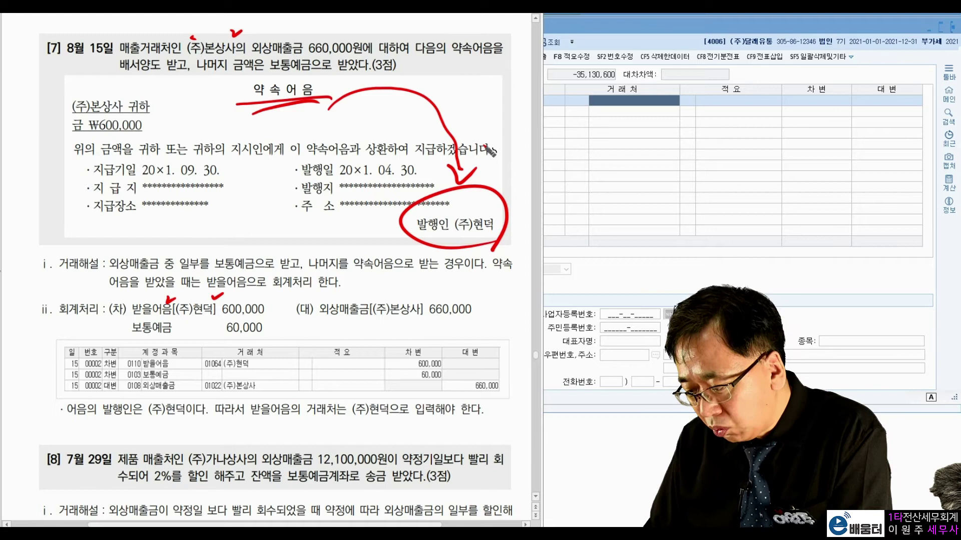
click(115, 79)
drag(408, 247, 484, 243)
drag(419, 241, 495, 239)
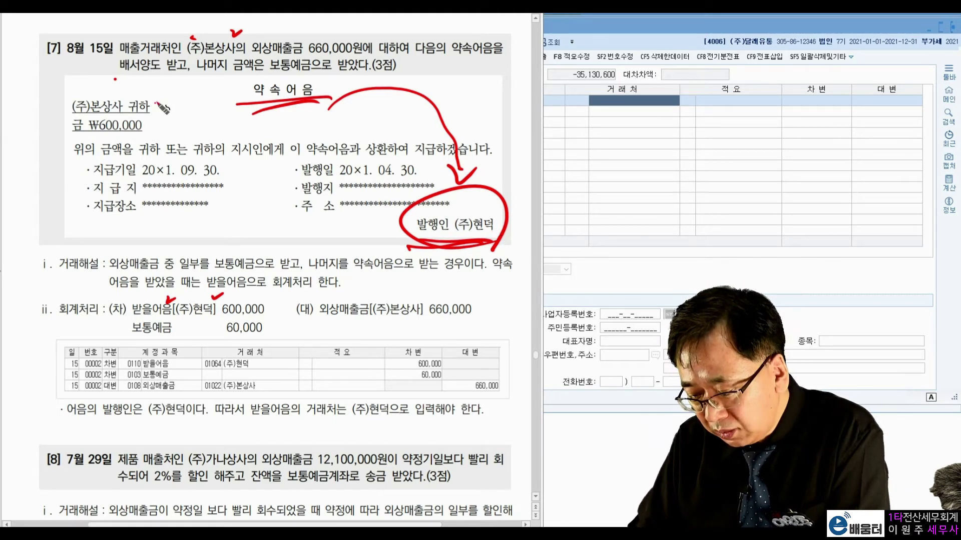
click(155, 103)
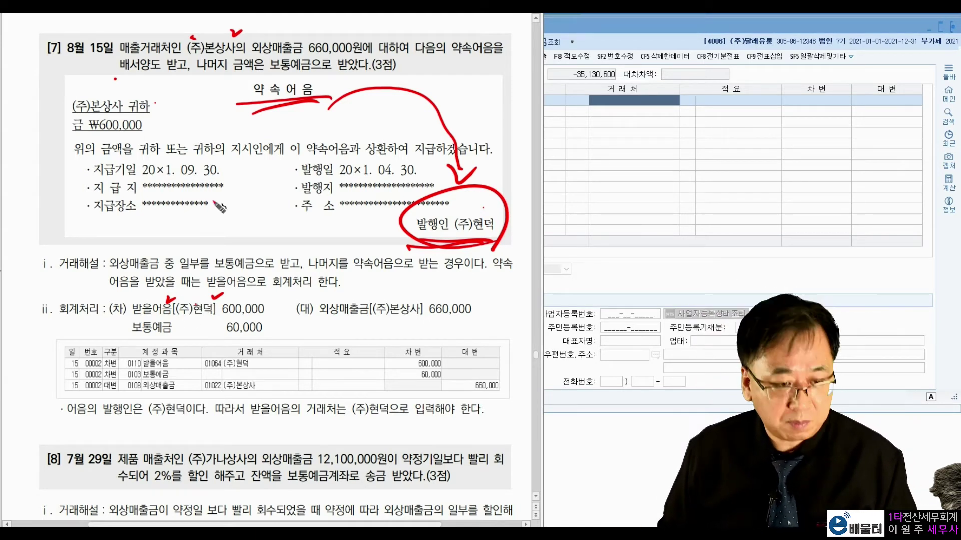
key(Escape)
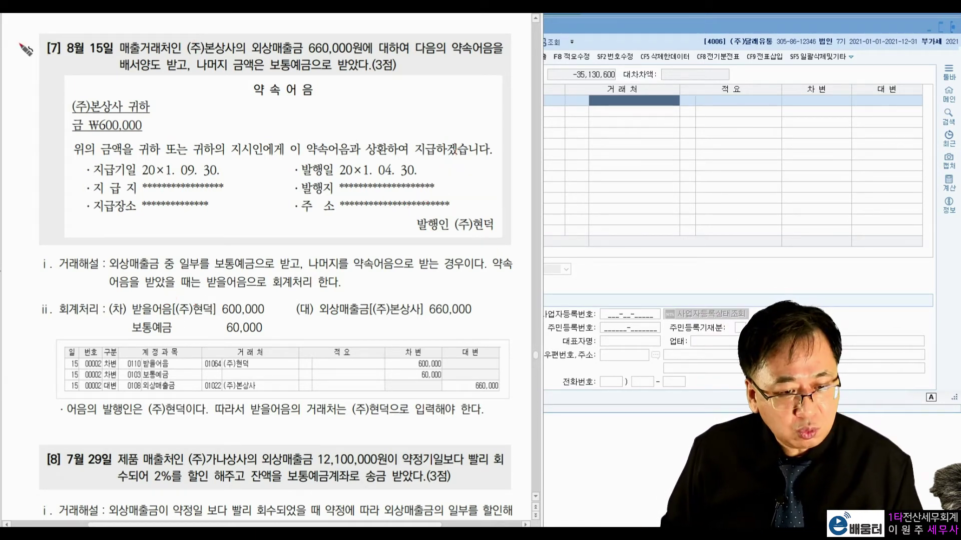
Complete the August 15 받을어음 debit line with counterparty (주)현덕 and an amount of 600,000.
click(587, 101)
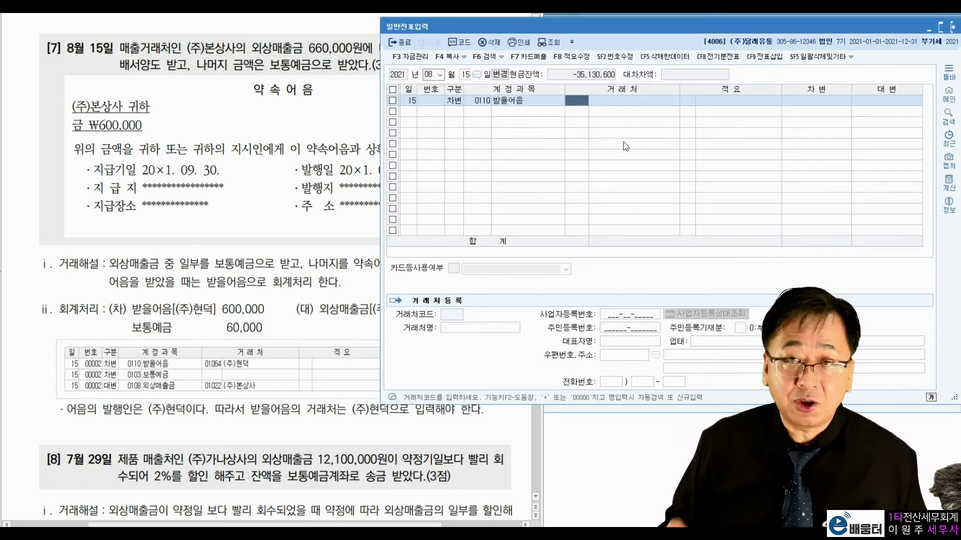
text(현덕)
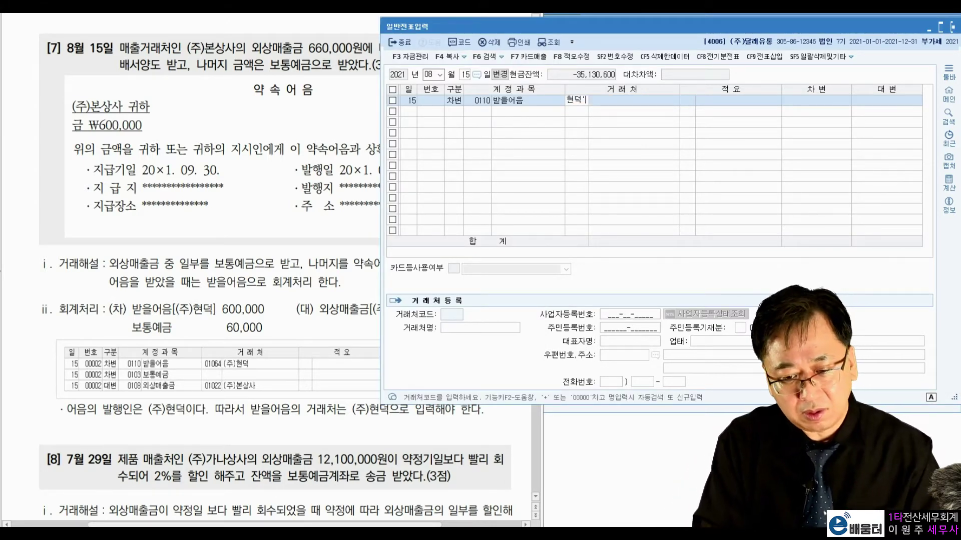
key(Return)
key(Return)
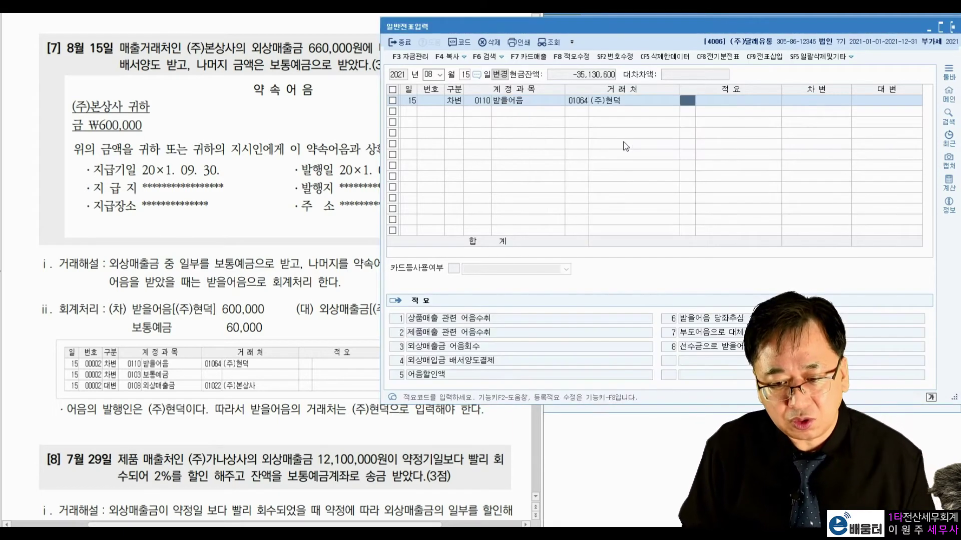
key(Return)
text(600000)
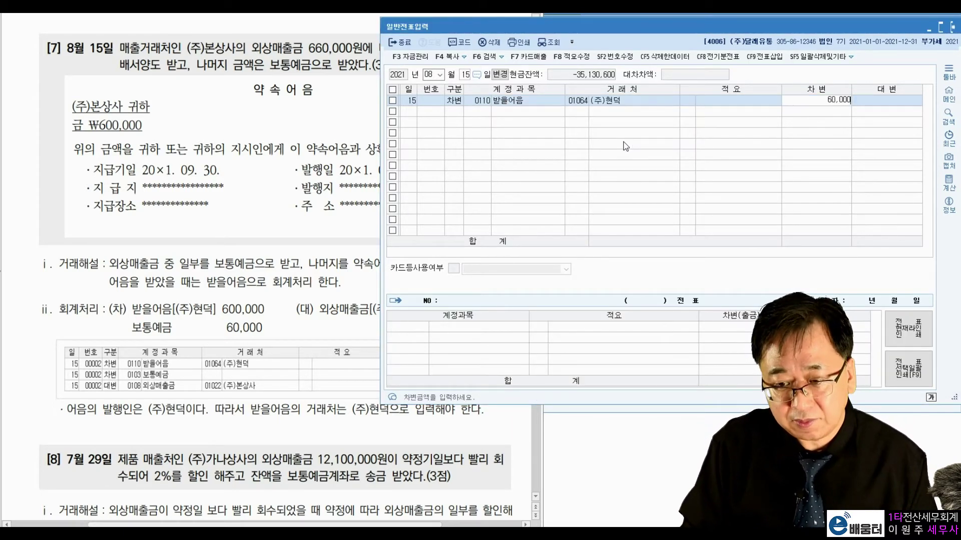
key(Return)
Add a debit line for account 0103 보통예금 and clear its carried-over counterparty name.
text(3)
key(Return)
text(103)
key(Return)
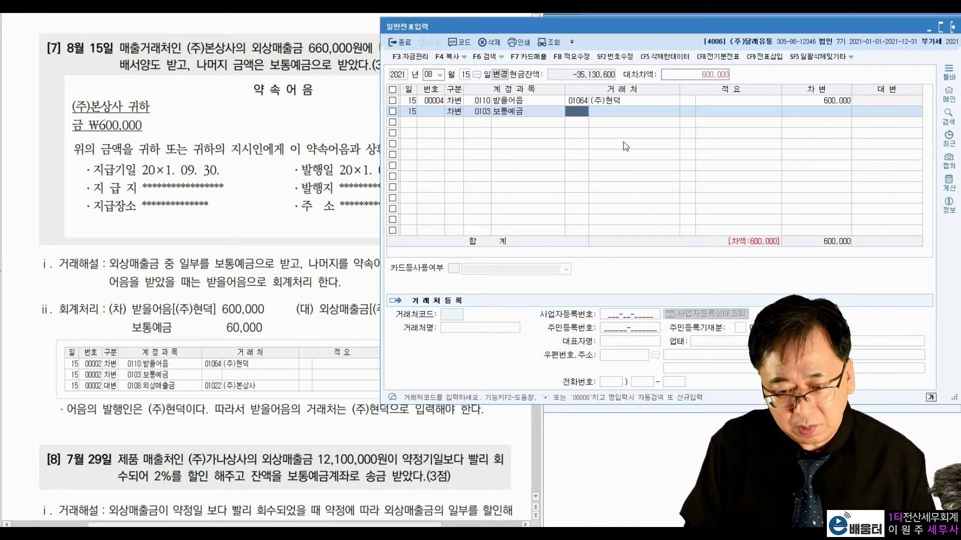
key(Return)
key(Left)
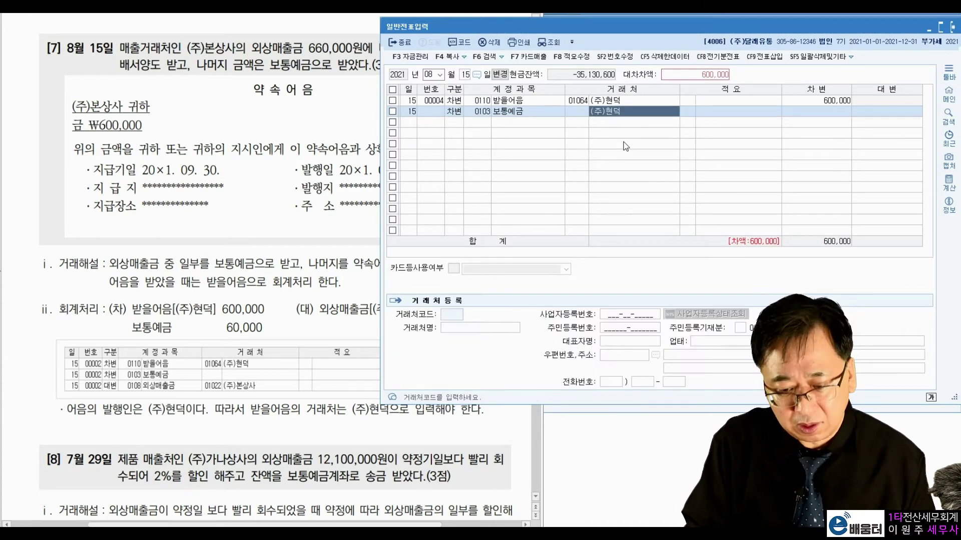
key(BackSpace)
key(BackSpace)
key(BackSpace)
key(BackSpace)
key(BackSpace)
key(Return)
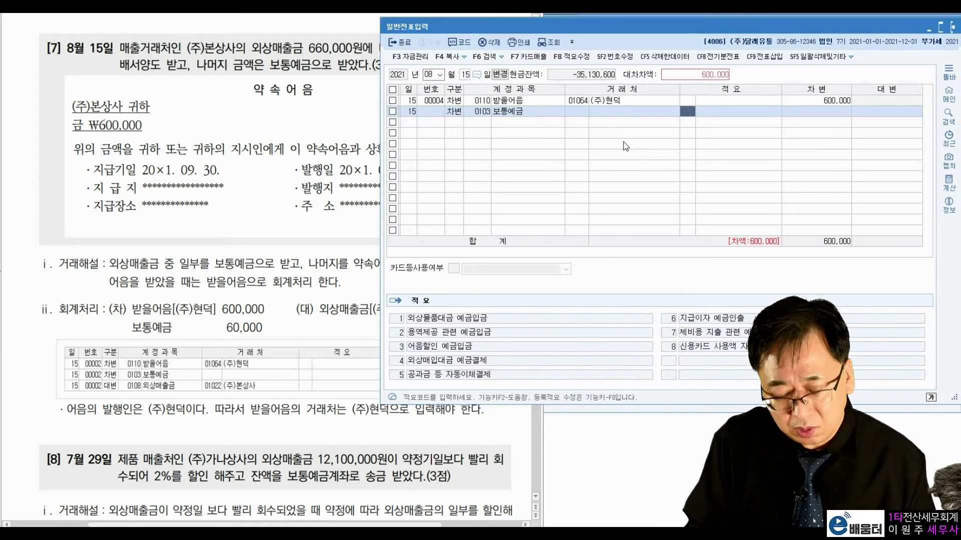
Set the 보통예금 line's debit amount to 60,000, leaving counterparty and description blank.
key(Left)
key(Left)
key(Return)
key(Return)
key(Return)
text(60000)
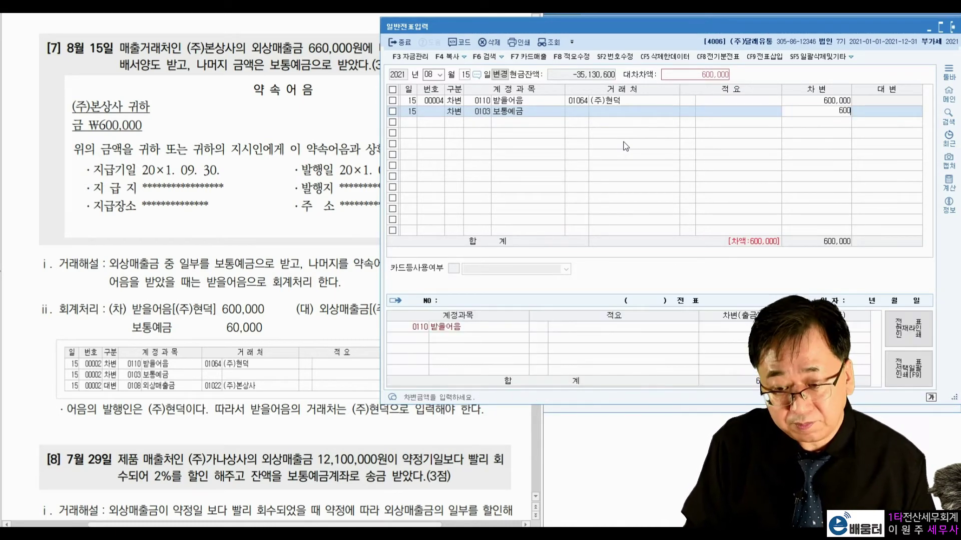
key(Return)
Add a credit line for account 0108 외상매출금 with counterparty (주)본상사 and an amount of 660,000.
text(4)
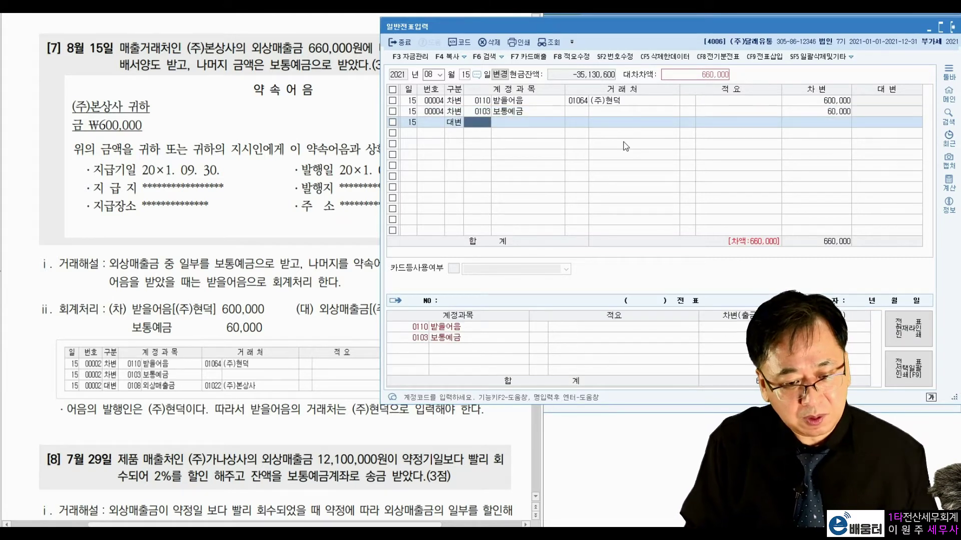
text(108)
key(Return)
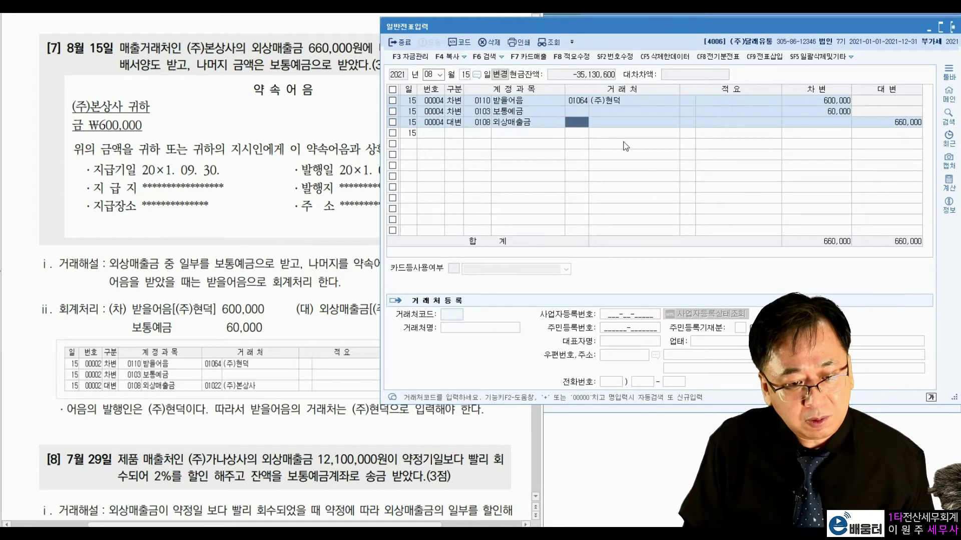
text(본상)
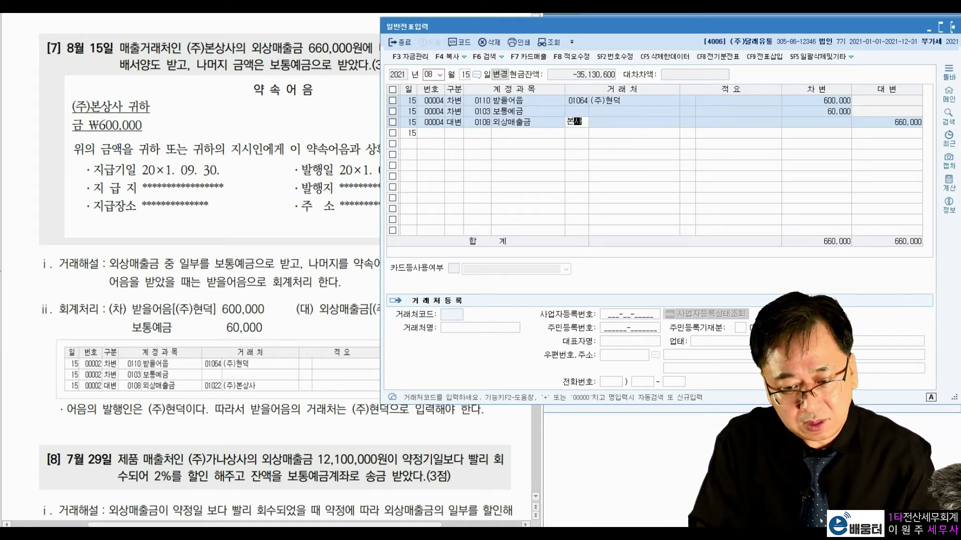
key(Return)
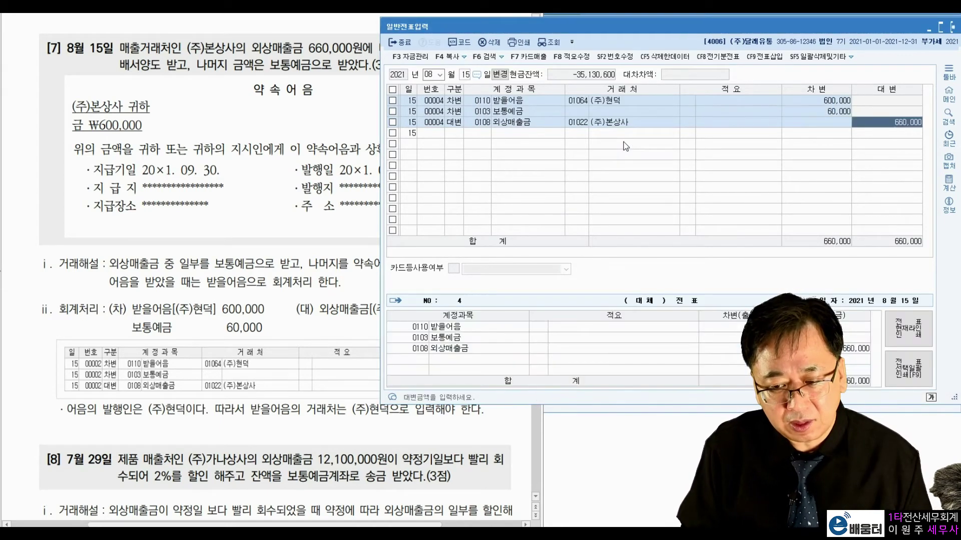
key(Return)
key(Return)
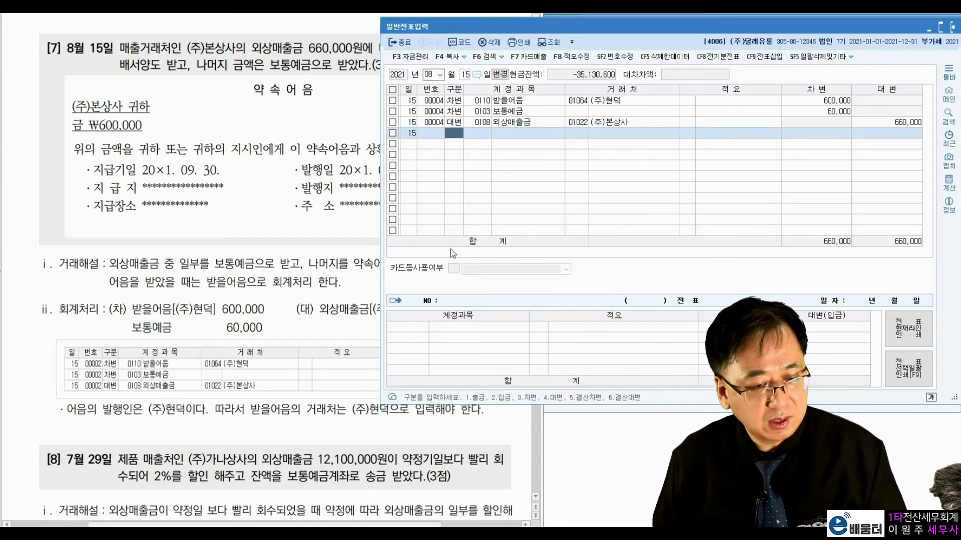
In problem [8], underline 외상매출금 12,100,000 and mark the credit entry's account, counterparty 가나상사 and amount.
click(340, 255)
scroll(262, 290, down, 6)
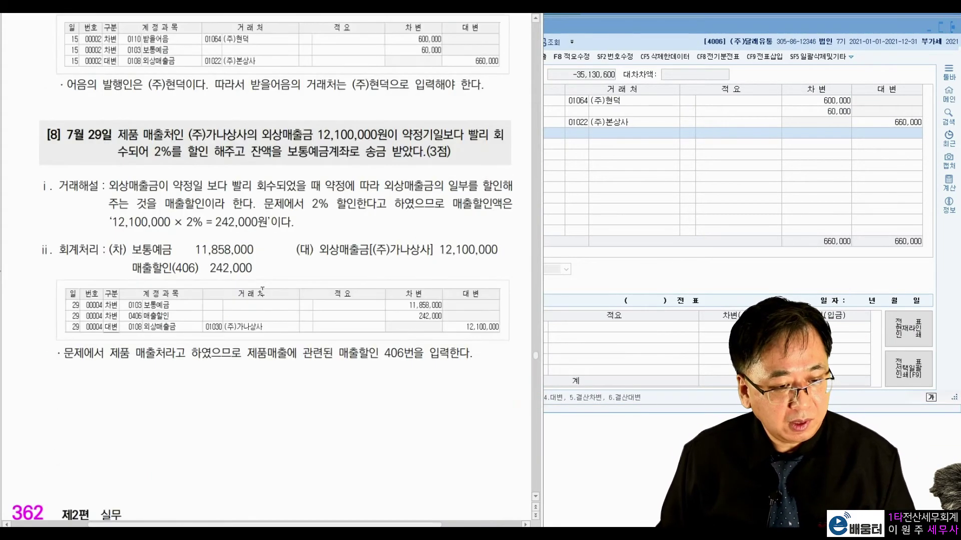
scroll(262, 289, down, 1)
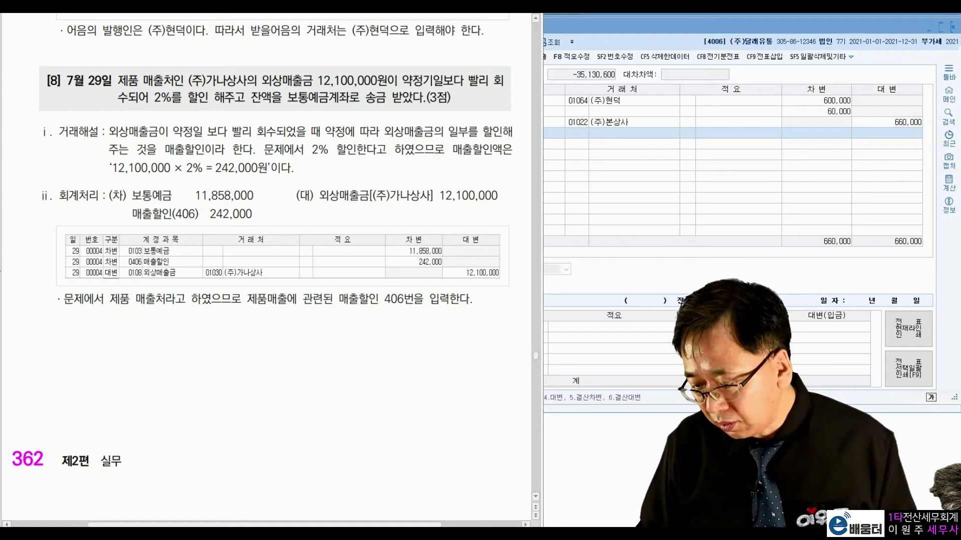
drag(261, 87, 379, 85)
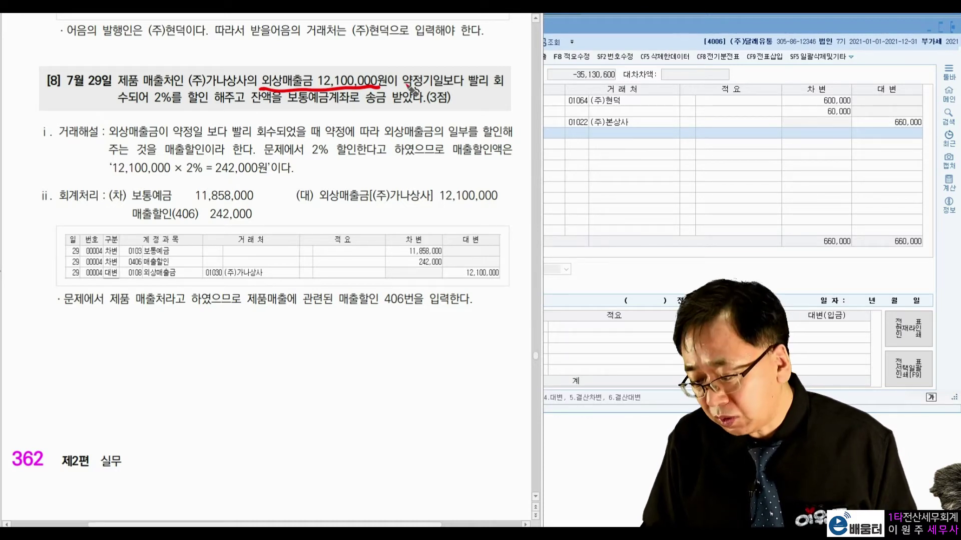
drag(430, 185, 436, 181)
drag(308, 188, 320, 182)
drag(434, 212, 496, 215)
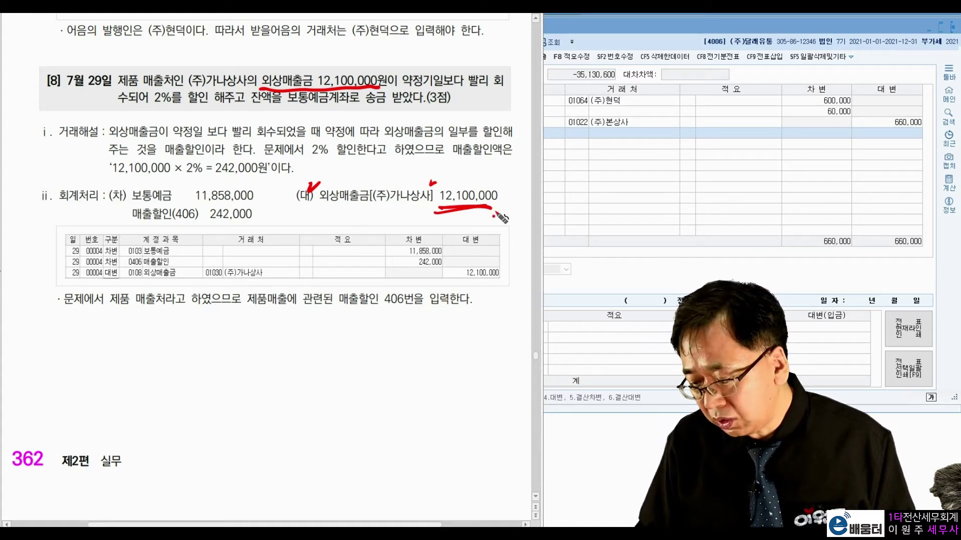
drag(390, 209, 425, 211)
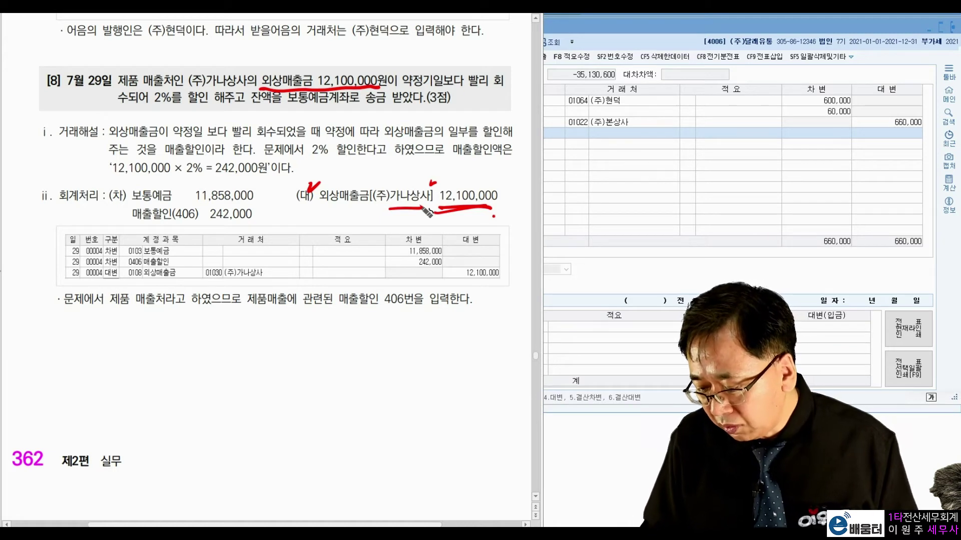
Tick the 보통예금 11,858,000 entry, circle the 2% discount wording and write 98% above the receivable.
drag(253, 190, 260, 187)
drag(121, 192, 128, 189)
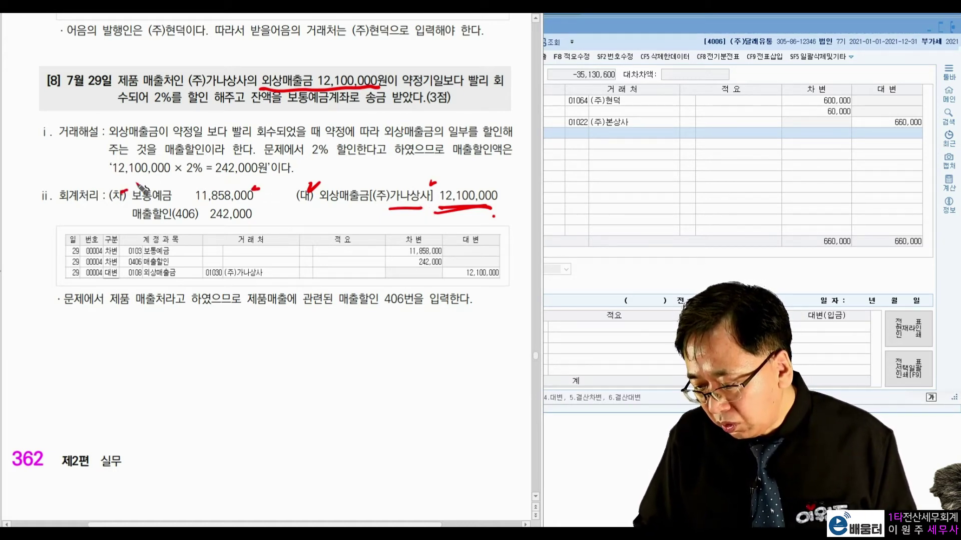
mouse_move(170, 106)
mouse_down()
mouse_move(150, 124)
mouse_move(179, 99)
mouse_move(243, 103)
mouse_up()
mouse_move(295, 49)
mouse_down()
mouse_move(296, 66)
mouse_move(323, 55)
mouse_move(342, 66)
mouse_up()
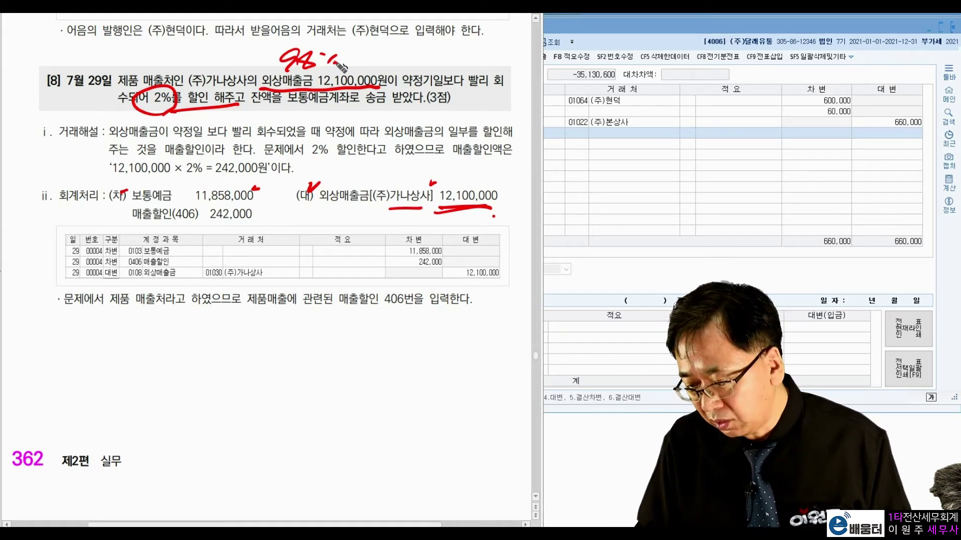
Tick the 12,100,000 receivable and the 매출할인(406) 242,000 entry, circle 제품, and clear the annotations.
drag(374, 61, 380, 67)
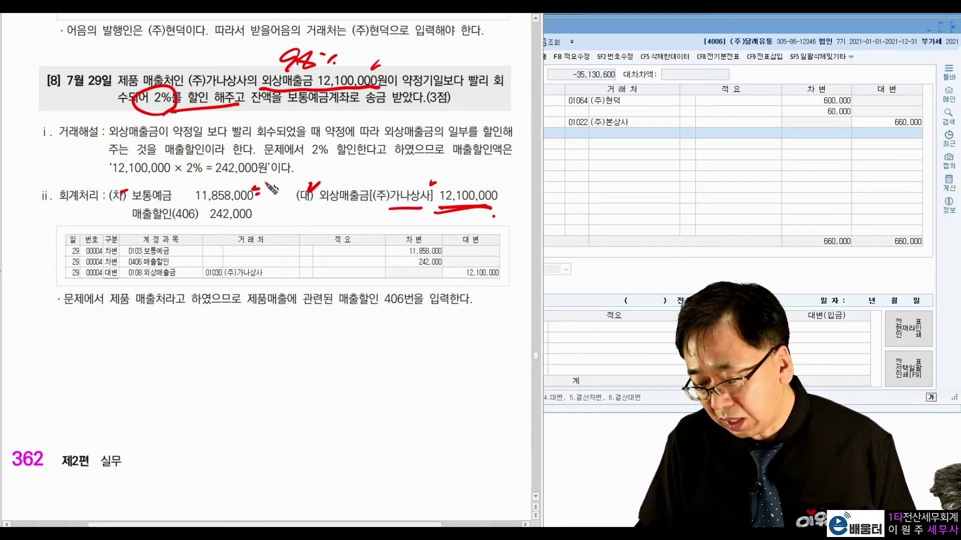
drag(255, 212, 265, 209)
drag(115, 213, 123, 209)
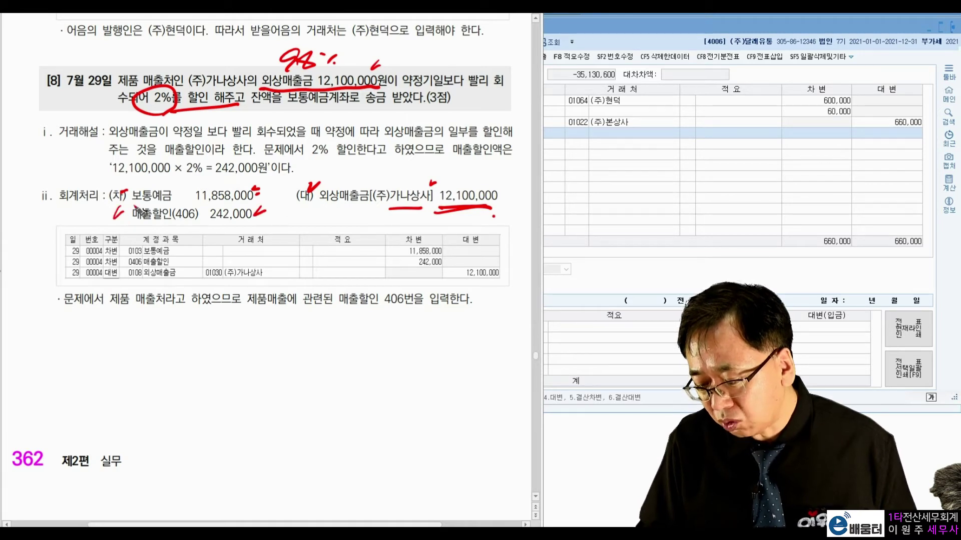
click(269, 219)
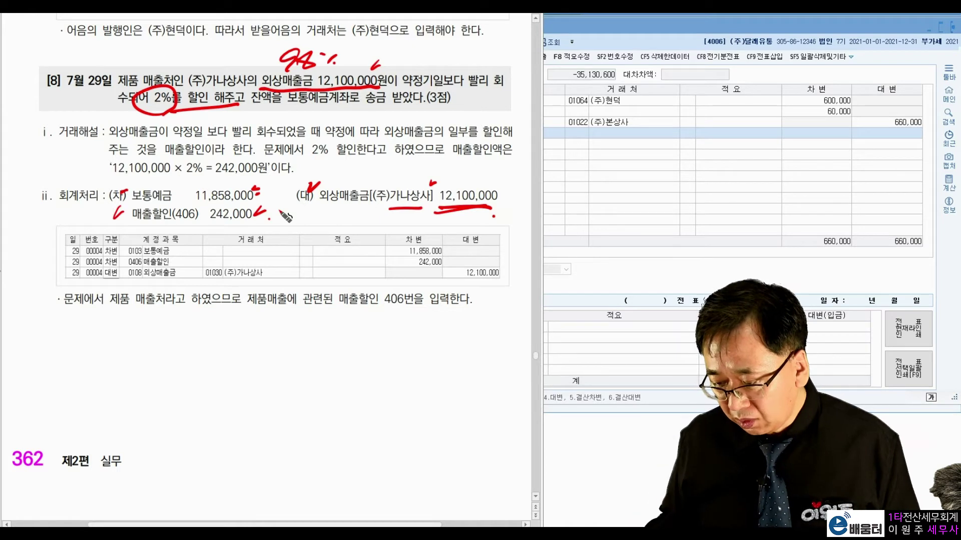
drag(152, 85, 148, 89)
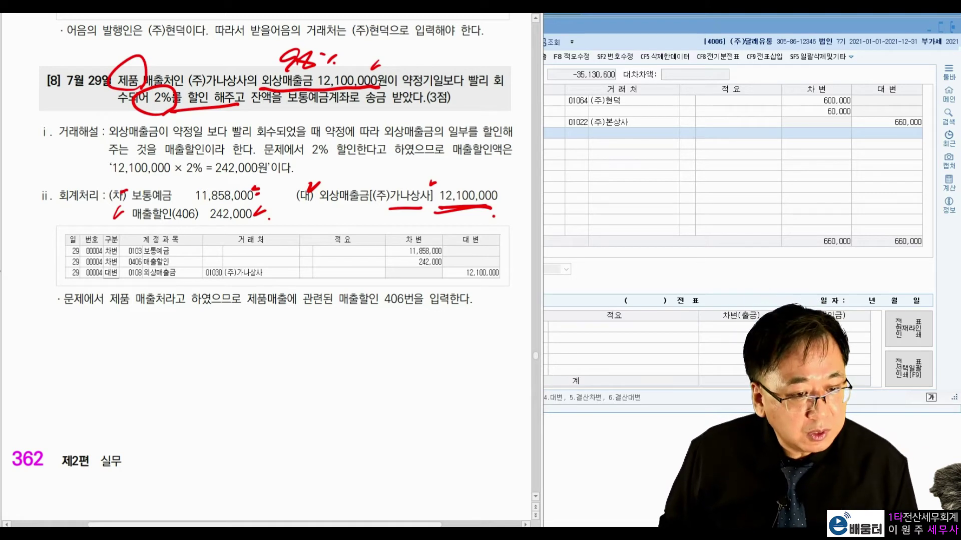
key(Escape)
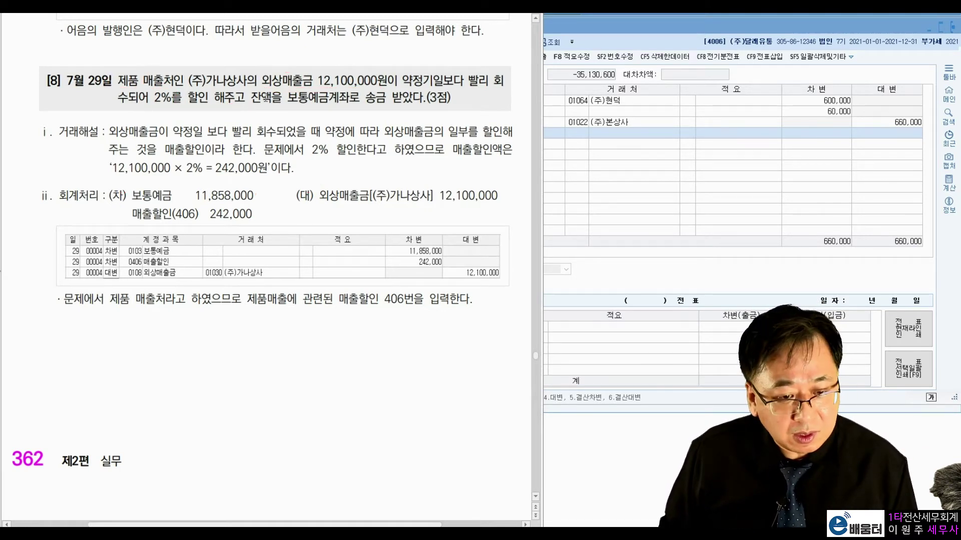
Set the voucher date to July 29 and start a debit line.
click(634, 129)
click(429, 75)
text(07)
key(Return)
text(29)
key(Return)
text(3)
key(Return)
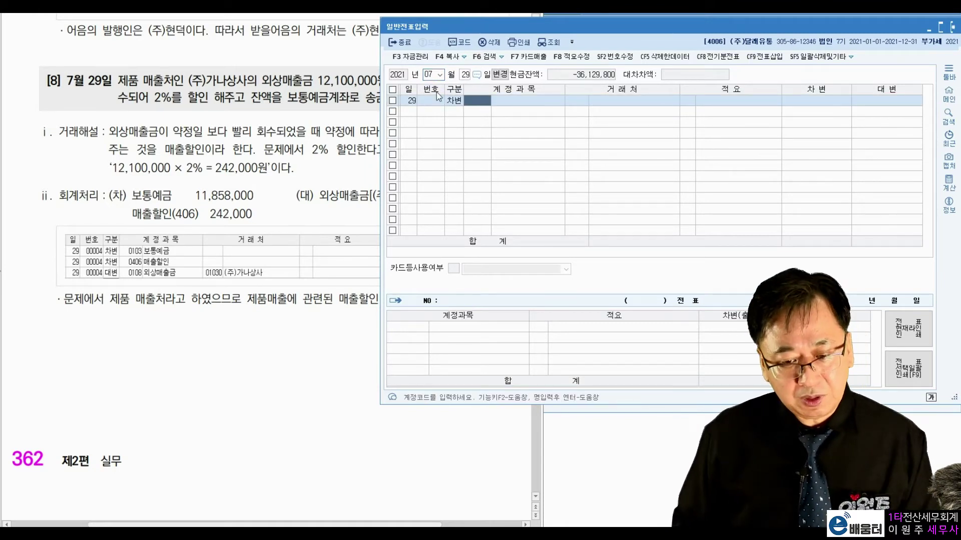
Fill the debit line with account 0103 보통예금 and an amount of 11,858,000, without a counterparty.
text(103)
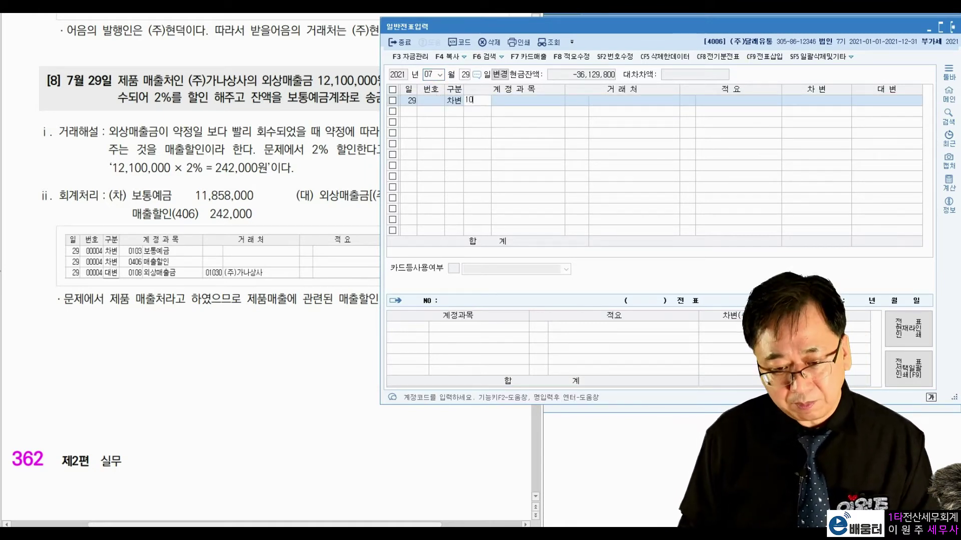
key(Return)
key(Return)
key(Return)
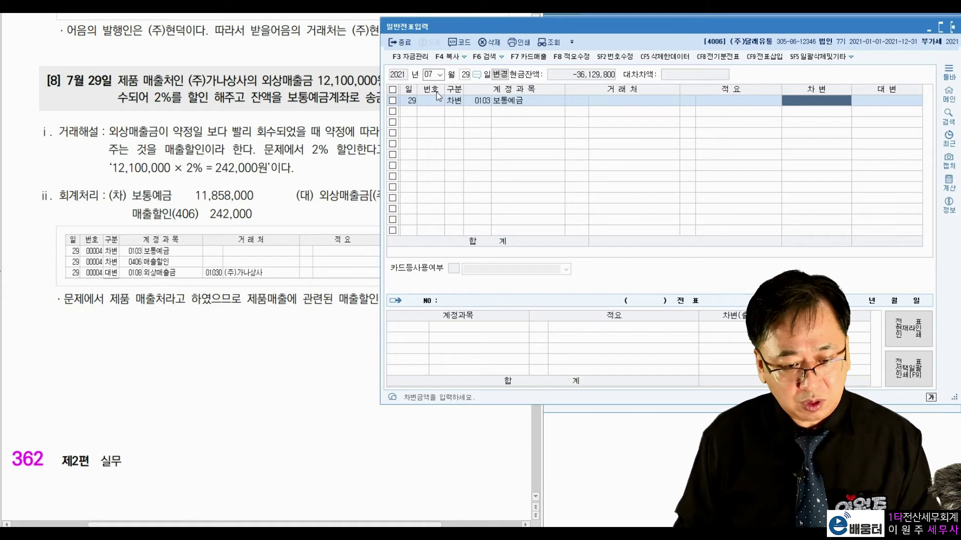
text(11,85)
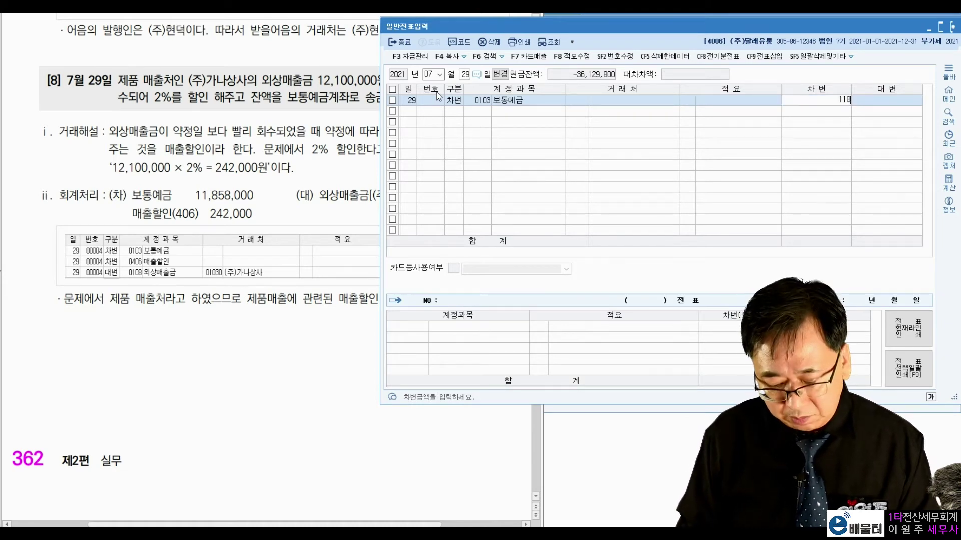
text(8,000)
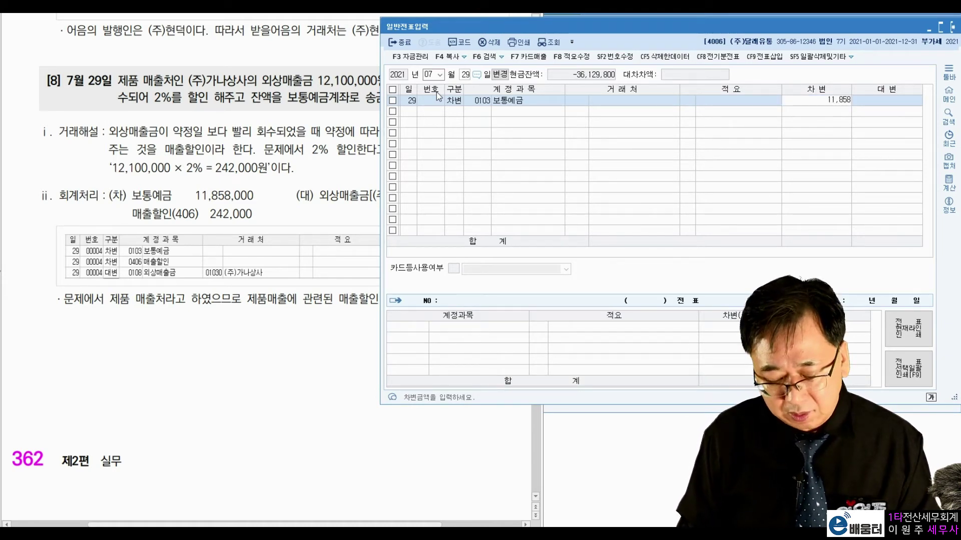
key(Return)
Add a second July 29 debit line with account 0406 매출할인 (제품매출) for 242,000, without a counterparty.
text(3)
text(할인)
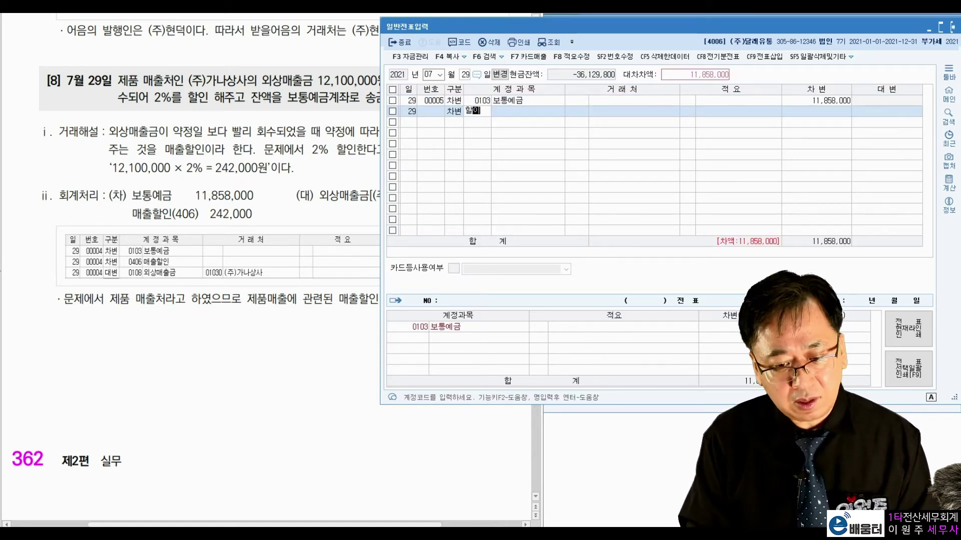
key(Return)
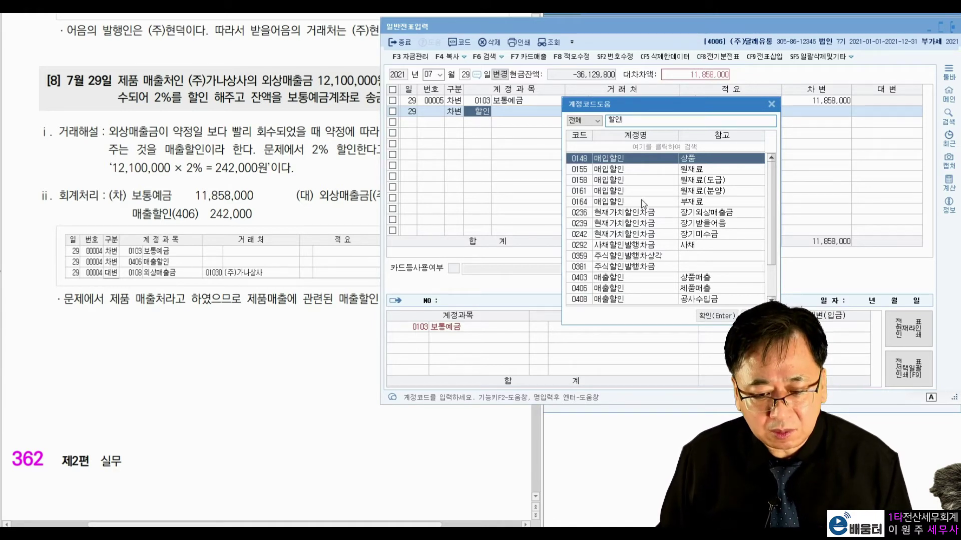
click(697, 292)
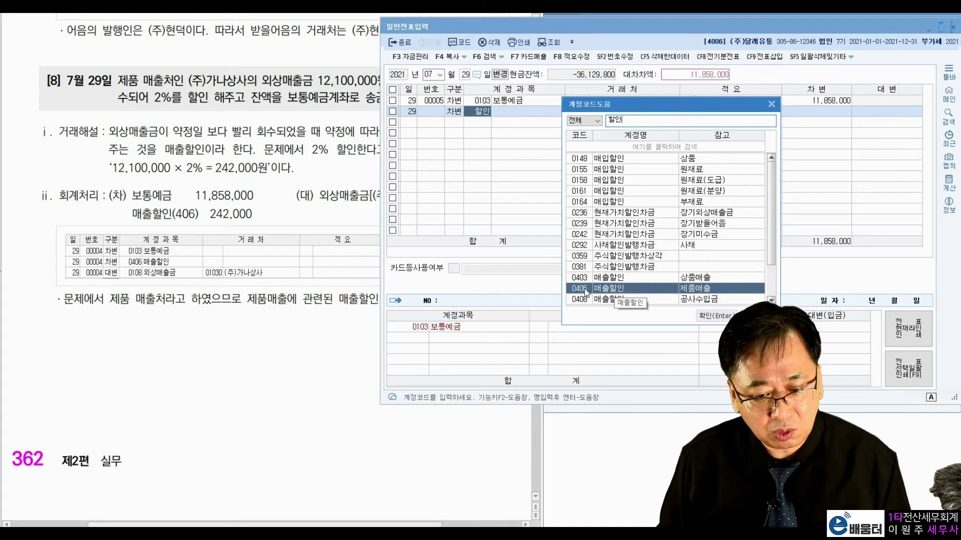
key(Return)
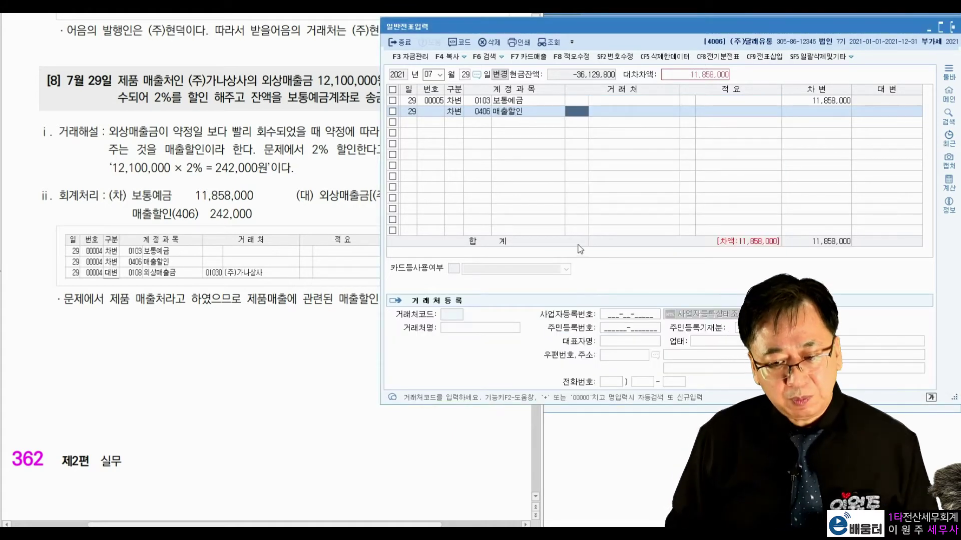
key(Return)
key(Return)
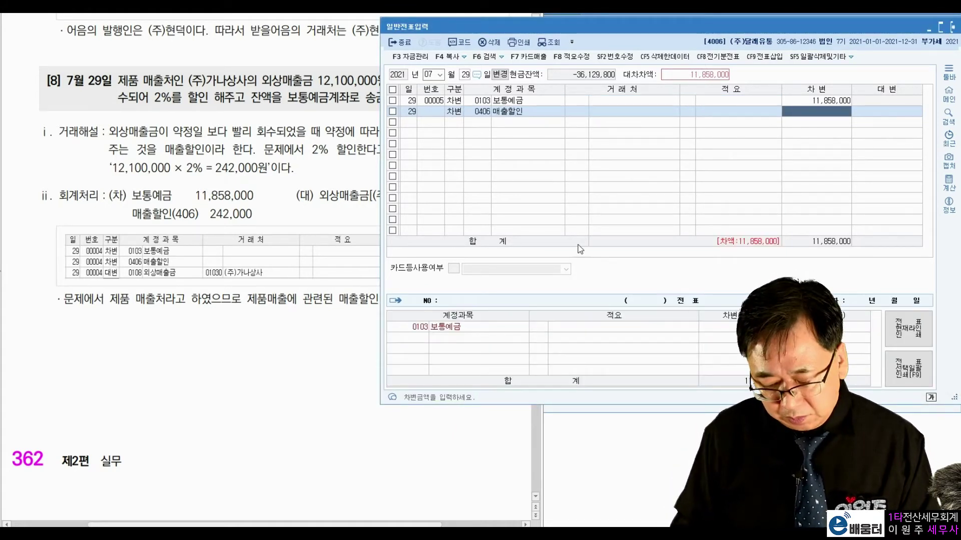
text(2420000)
key(Return)
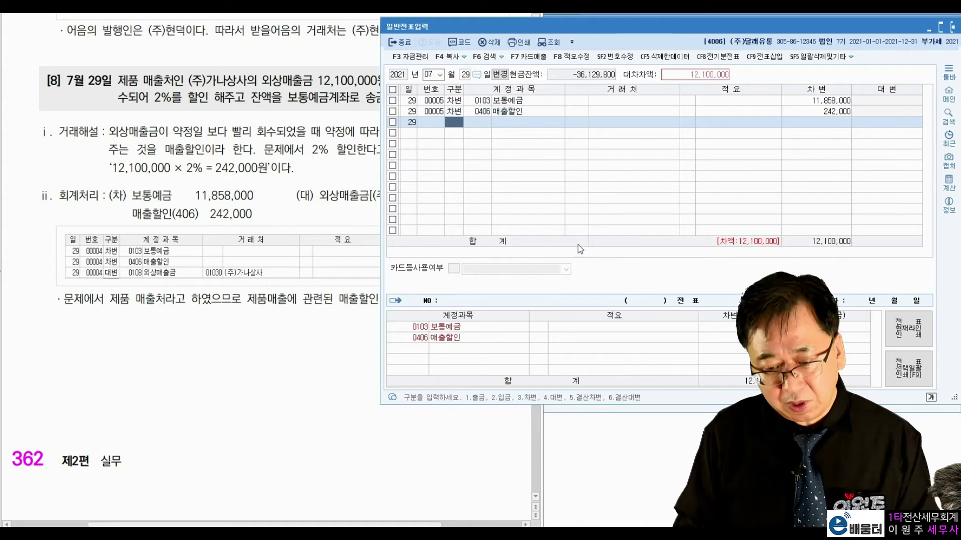
Add the July 29 credit line with account 0108 외상매출금, counterparty 01030 (주)가나상사, for 12,100,000.
text(4108)
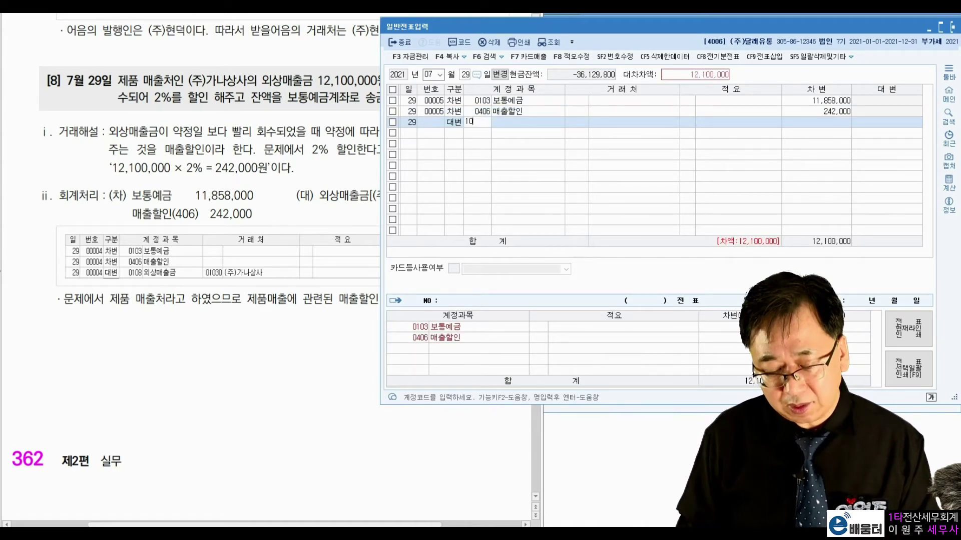
key(Return)
text(가나)
key(Return)
key(Return)
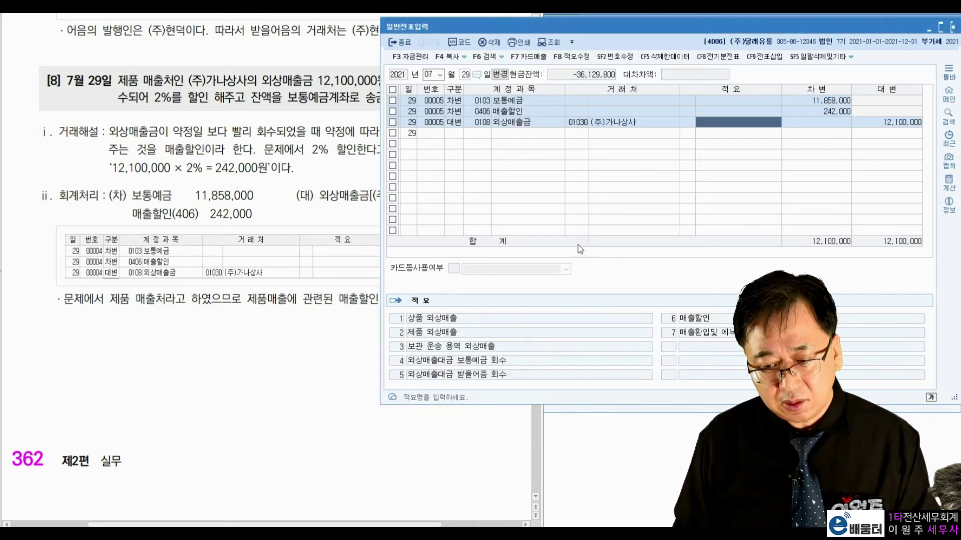
key(Return)
key(Return)
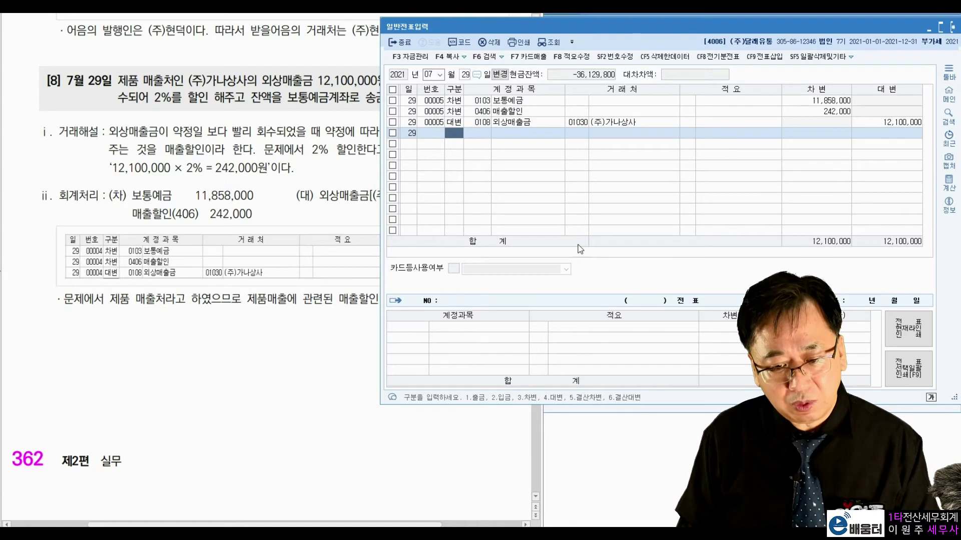
Start a repeat July 29 voucher credit-first, with account 0108 외상매출금 for (주)가나상사 and an amount of 12,100,000.
text(4)
text(108)
key(Return)
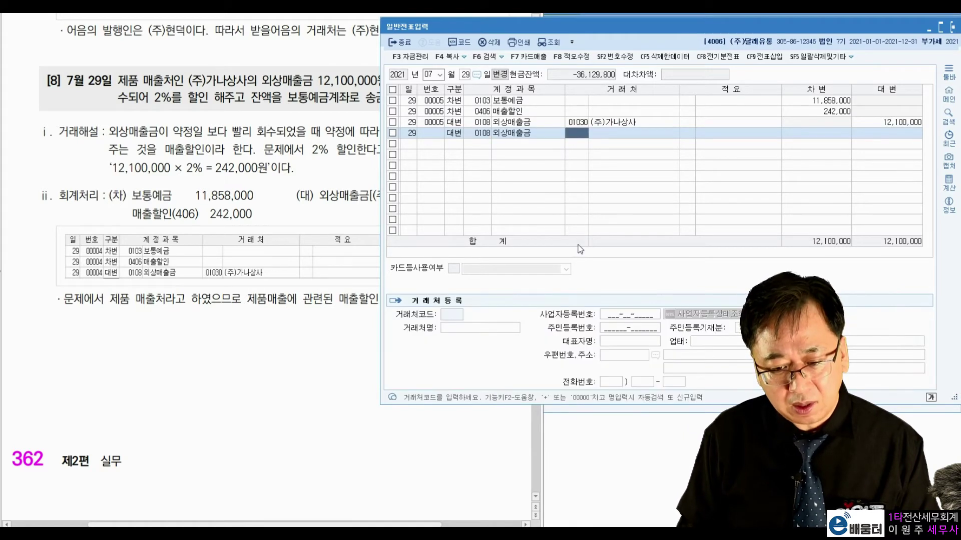
text(가나)
key(Return)
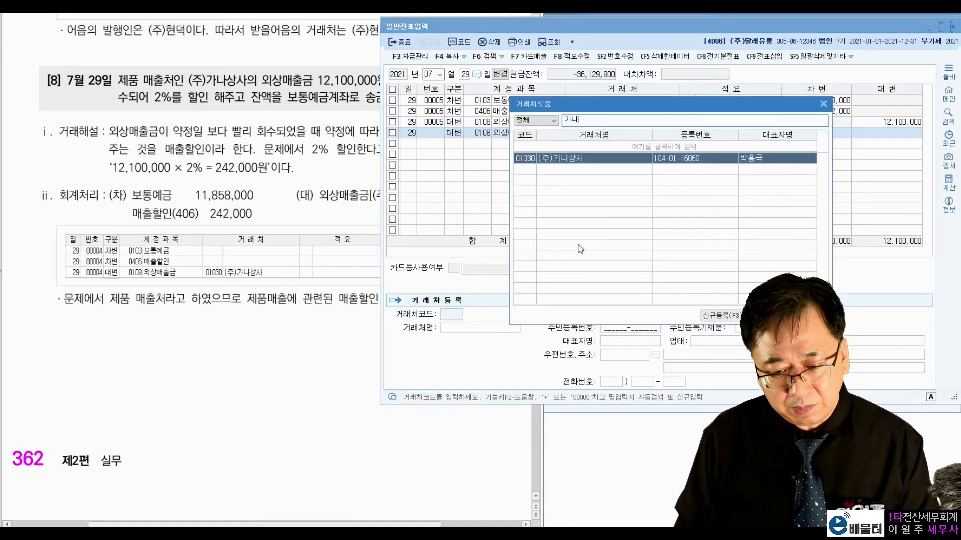
key(Return)
key(Return)
key(Return)
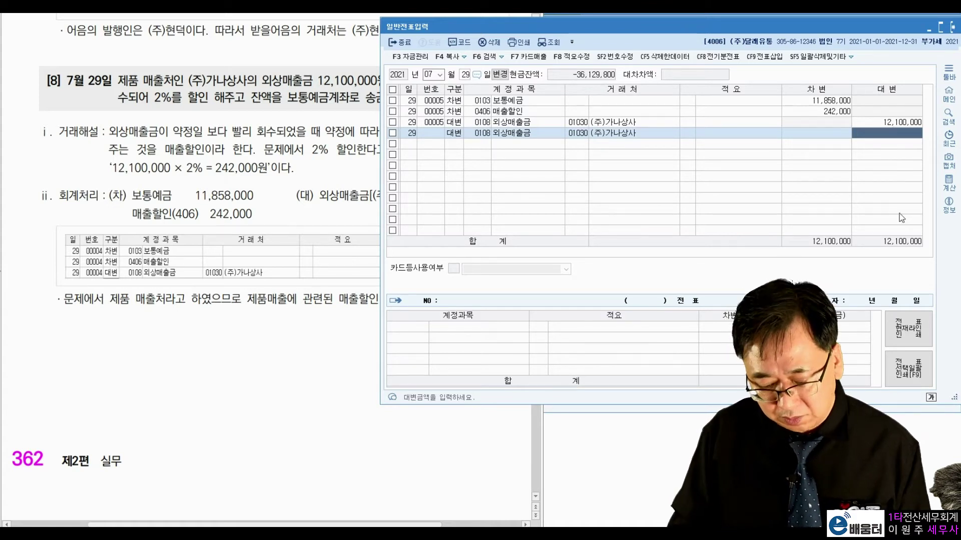
text(12100000)
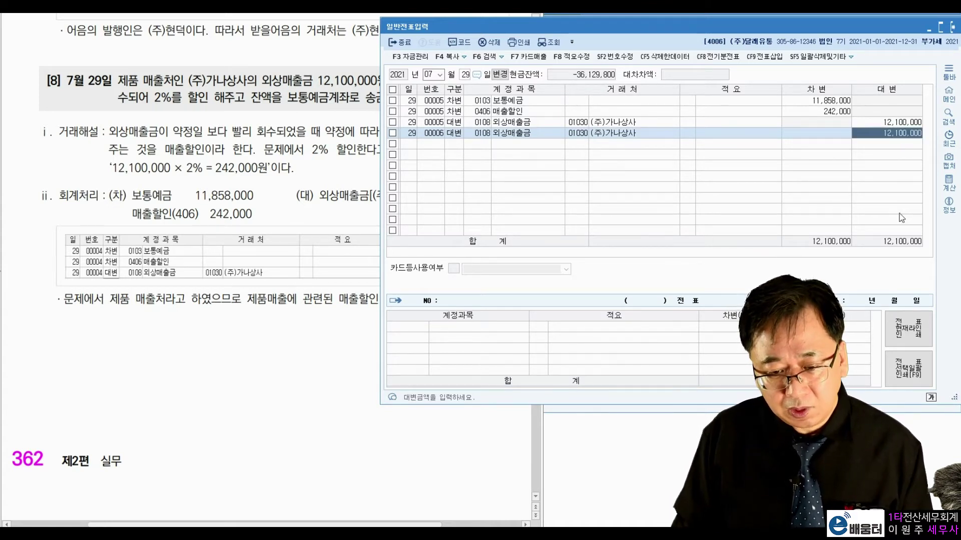
key(Return)
Add a debit line to the credit-first voucher with account 0406 매출할인 and an amount of 242,000.
text(3)
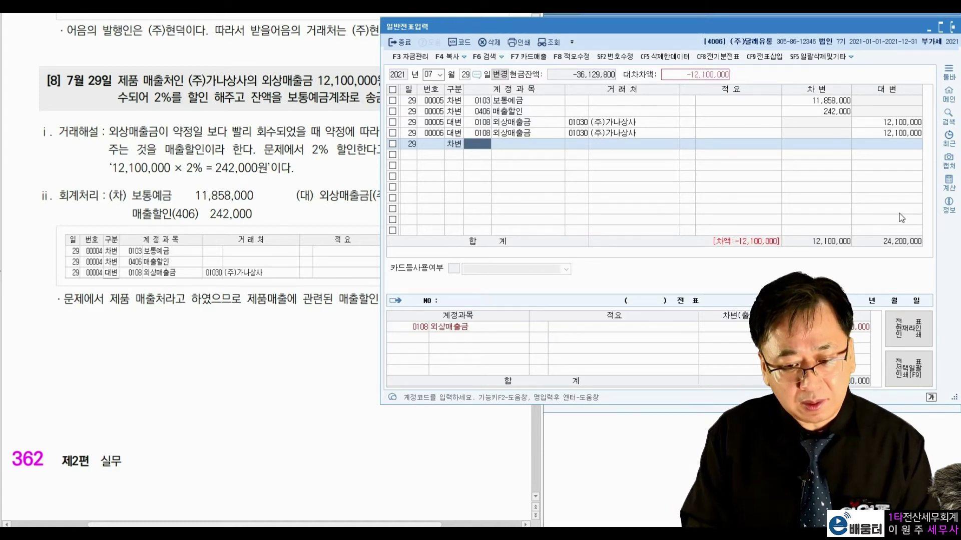
text(406)
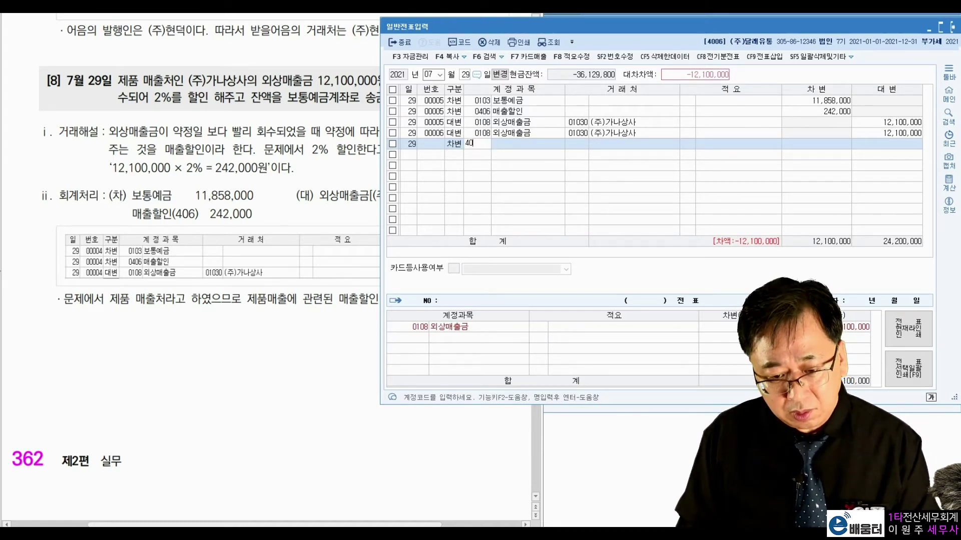
key(Return)
key(Return)
key(Return)
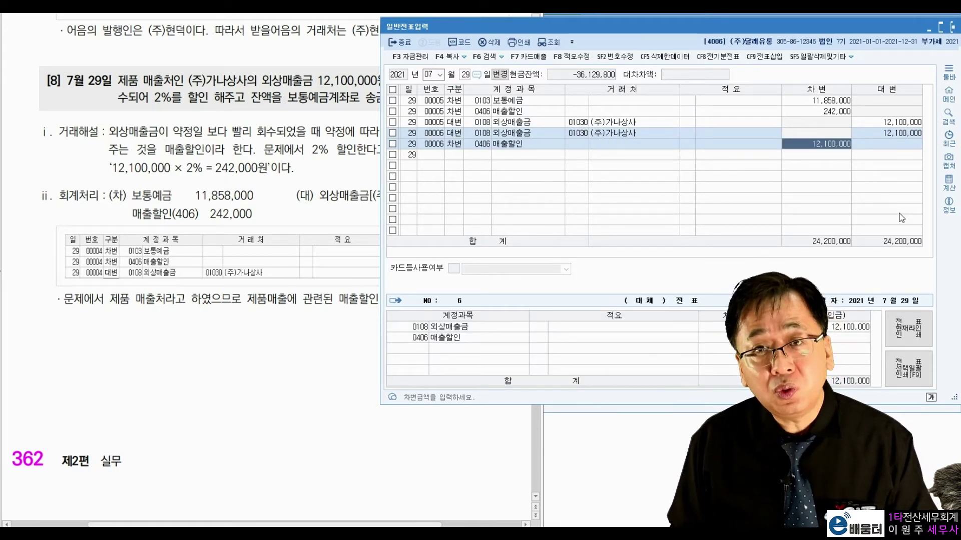
text(242000)
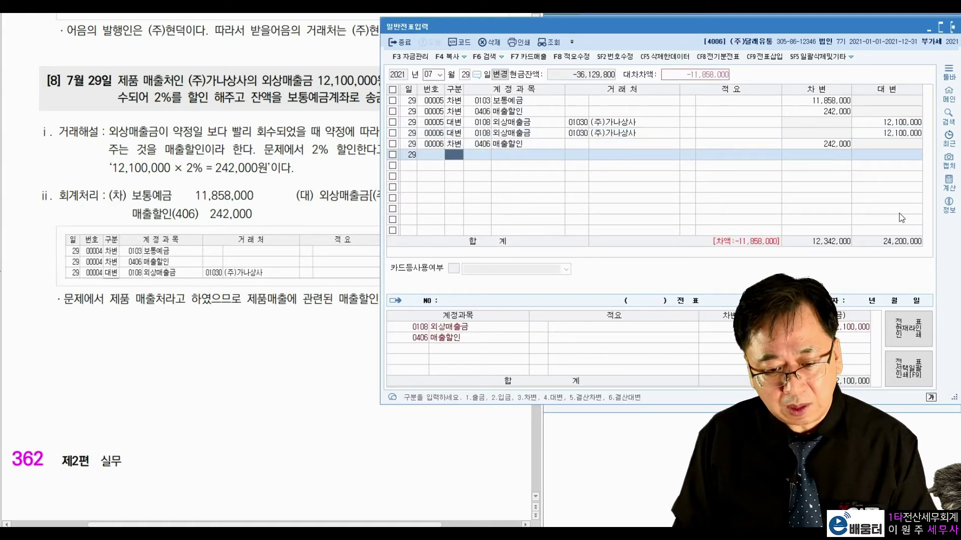
Add a debit line with account 0103 보통예금 to the credit-first voucher, accepting the balancing amount of 11,858,000.
key(3)
text(103)
key(Return)
key(Return)
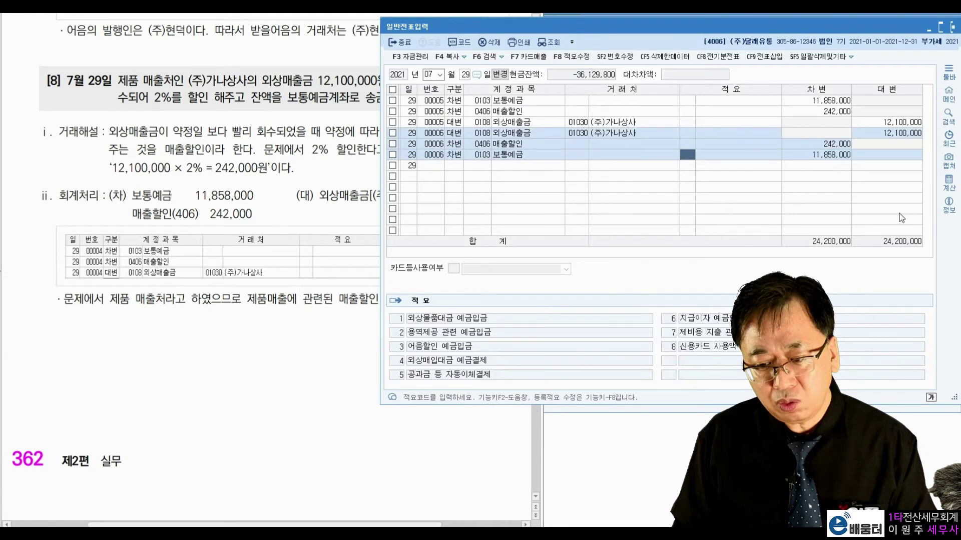
key(Return)
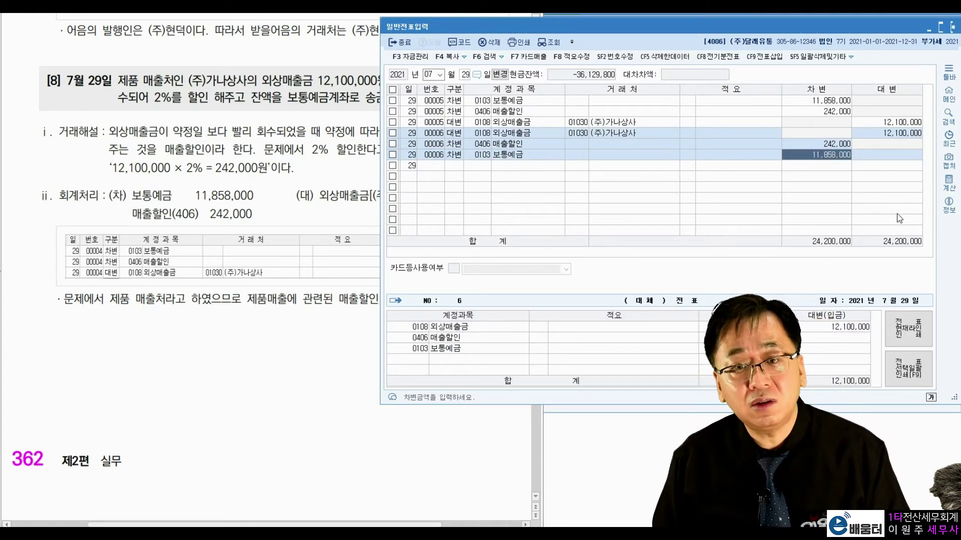
Delete the three lines of the repeated credit-first voucher 00006.
click(545, 137)
key(F5)
key(Return)
key(F5)
key(Return)
key(F5)
key(Return)
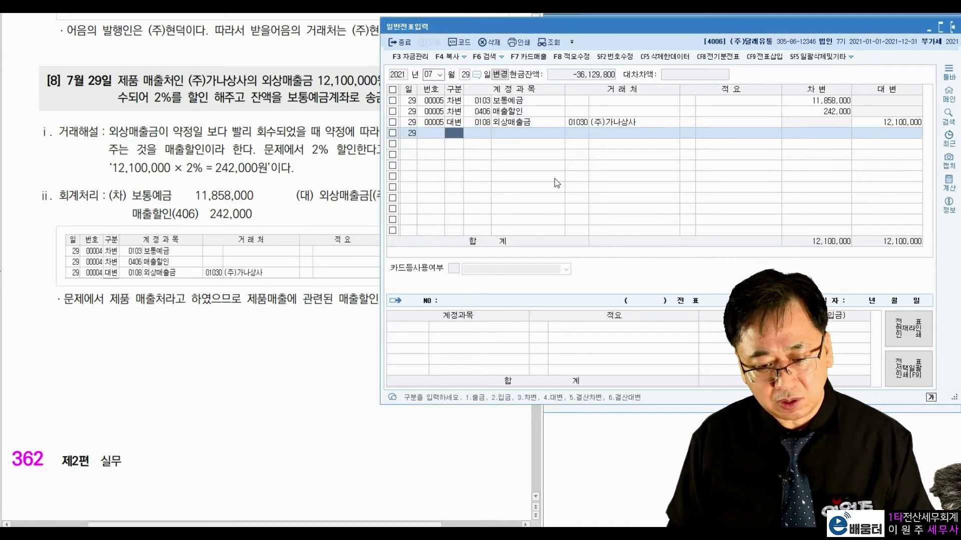
Review the remaining July 29 voucher and bring textbook transaction [9] of September 30 into view.
click(753, 120)
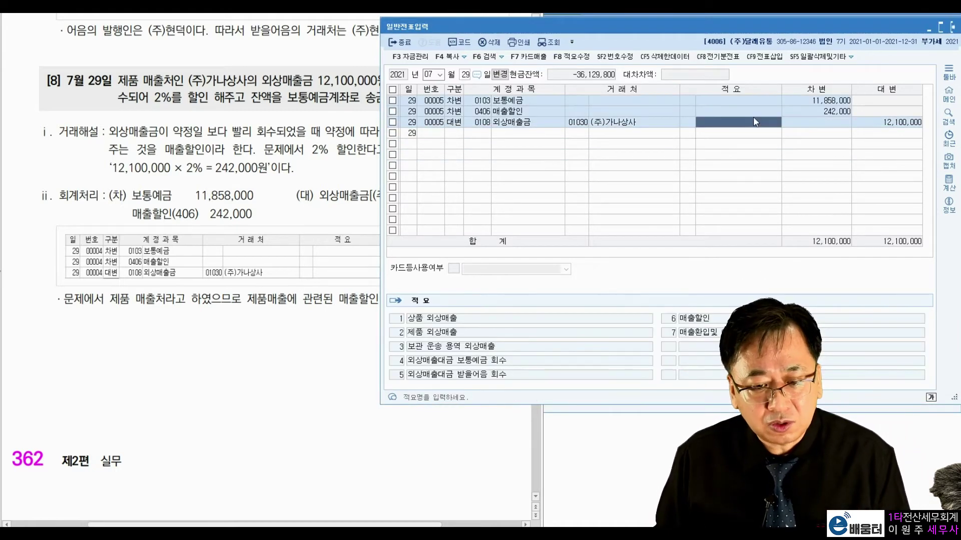
click(807, 111)
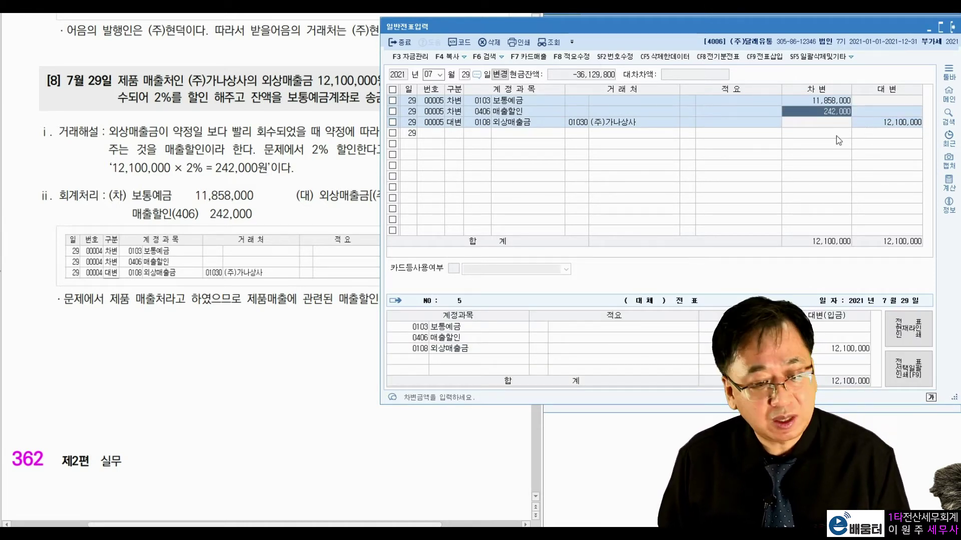
click(251, 372)
scroll(296, 372, down, 1)
scroll(297, 373, down, 10)
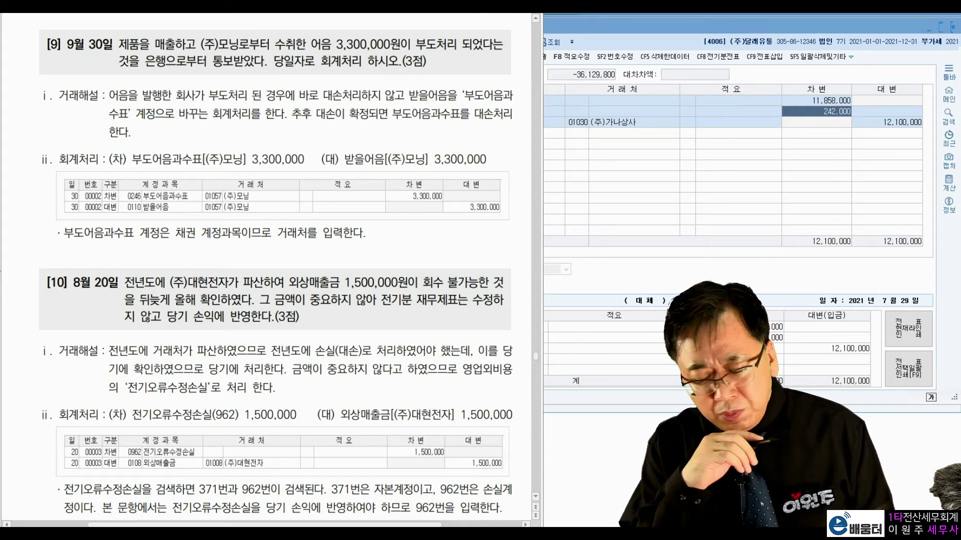
Circle 어음 and tick 3,300,000원 in transaction [9], mark the 받을어음 credit, and underline (주)모닝 and its 3,300,000.
drag(327, 57, 324, 53)
drag(402, 27, 418, 27)
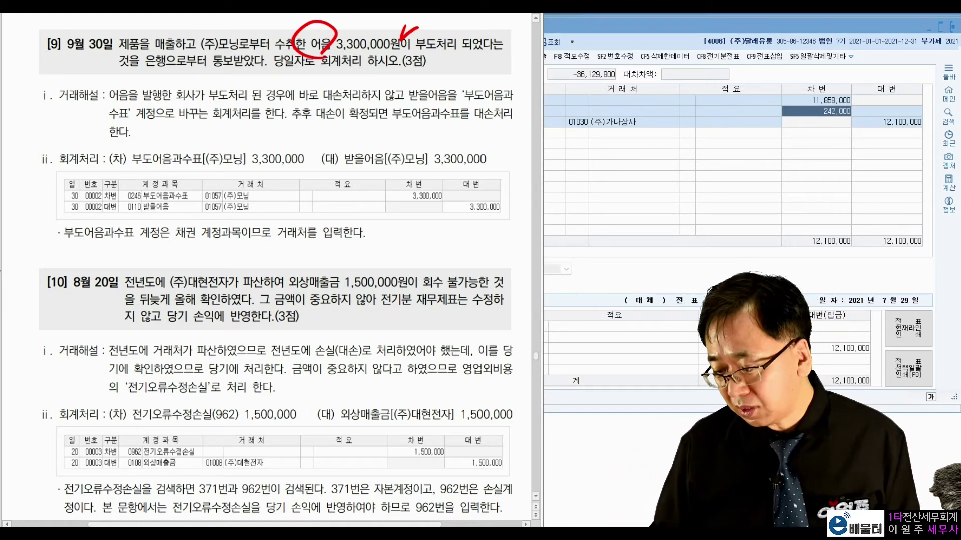
drag(342, 140, 349, 146)
drag(433, 166, 491, 163)
drag(443, 173, 493, 169)
drag(387, 173, 421, 174)
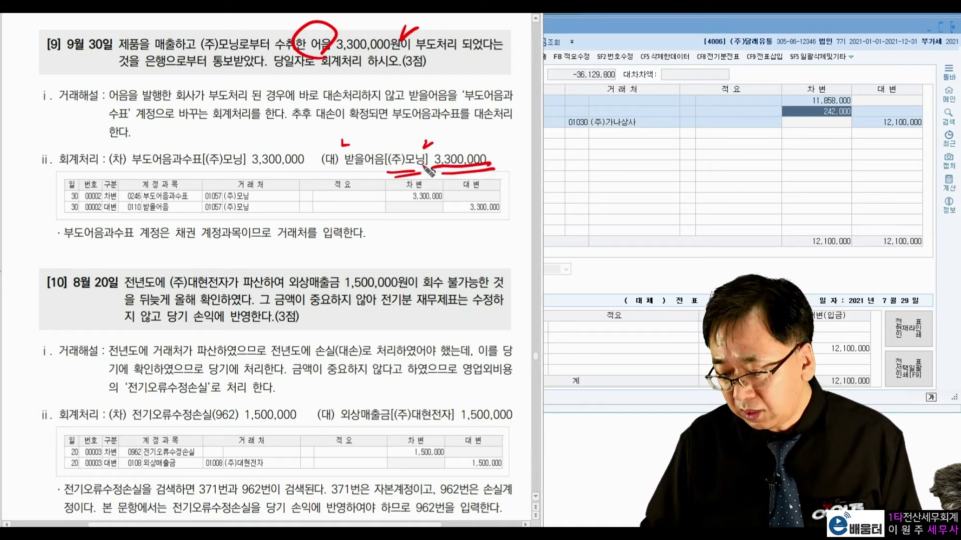
Mark the debit side, underline 부도어음과수표 and its (주)모닝 counterparty, and clear the annotations.
drag(125, 146, 134, 144)
drag(201, 143, 205, 145)
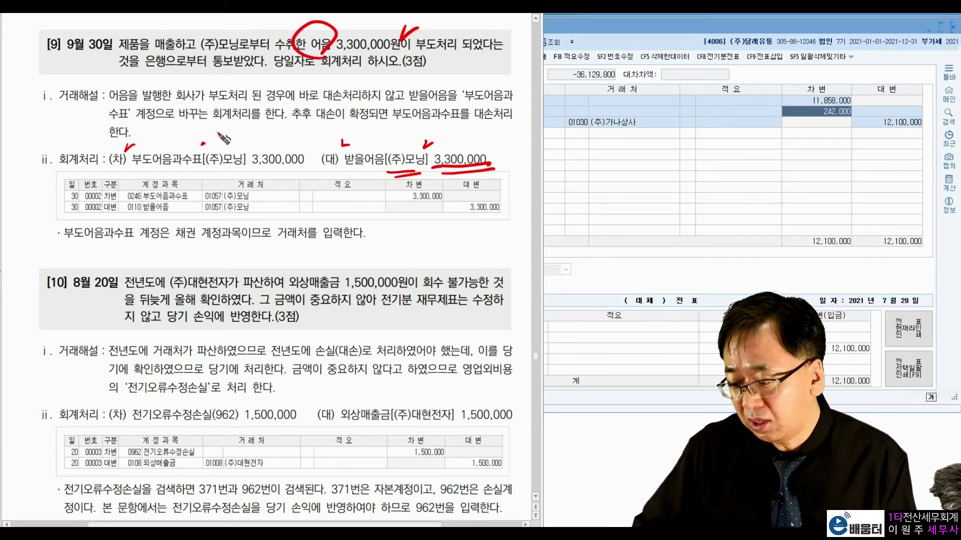
drag(199, 171, 241, 170)
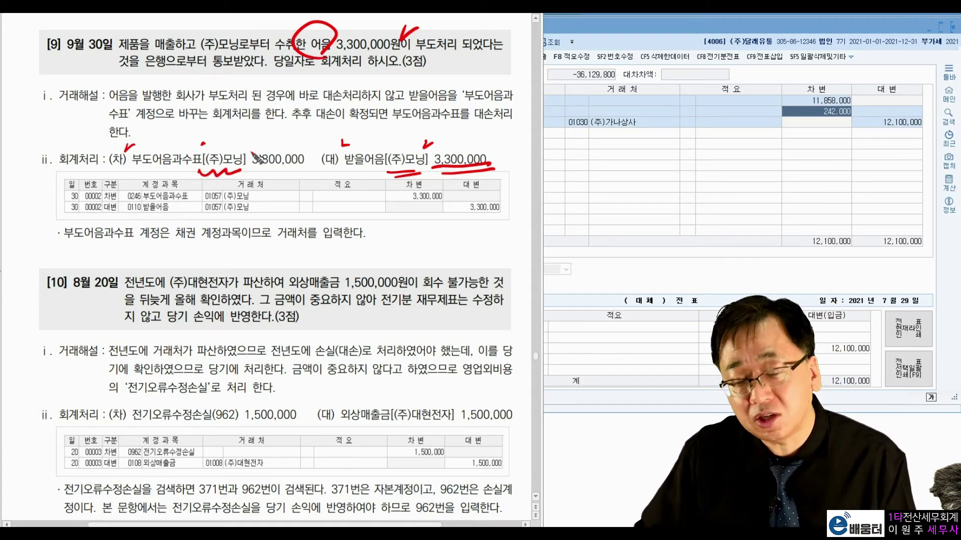
drag(129, 172, 184, 173)
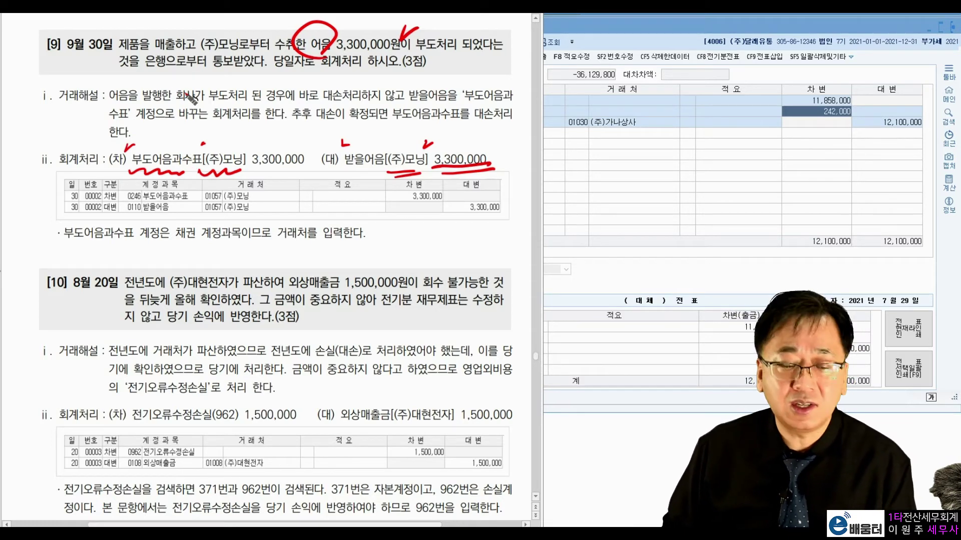
key(Escape)
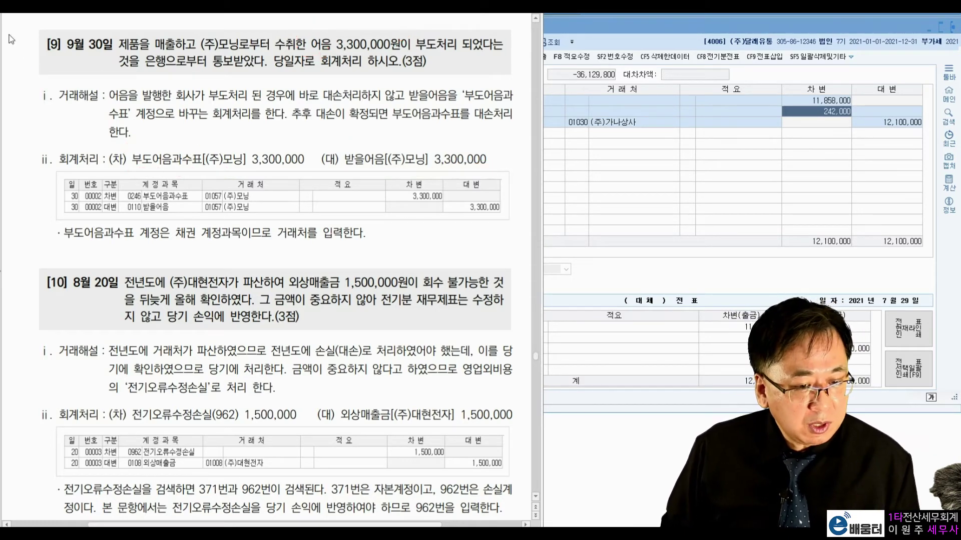
Return to the general voucher entry window and set the voucher date to September 30.
click(801, 181)
click(431, 75)
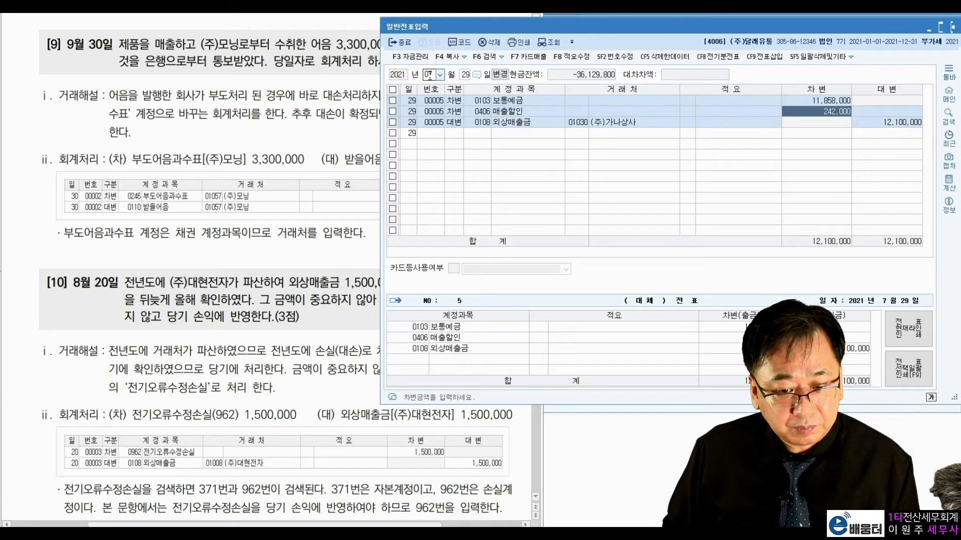
text(09)
key(Return)
text(30)
key(Return)
Enter a debit line with account 0246 부도어음과수표, counterparty 01057 (주)모닝, and an amount of 3,300,000.
text(3)
key(Return)
text(부도)
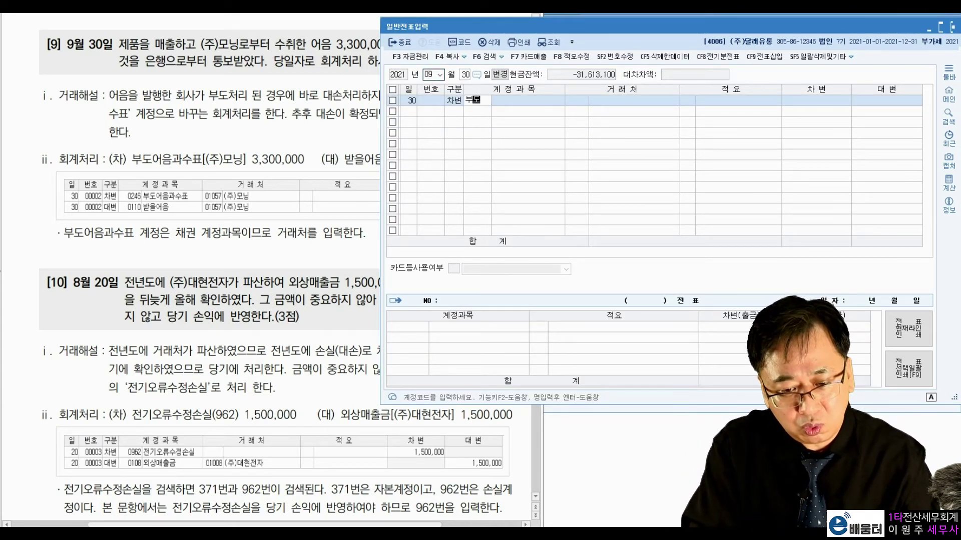
key(Return)
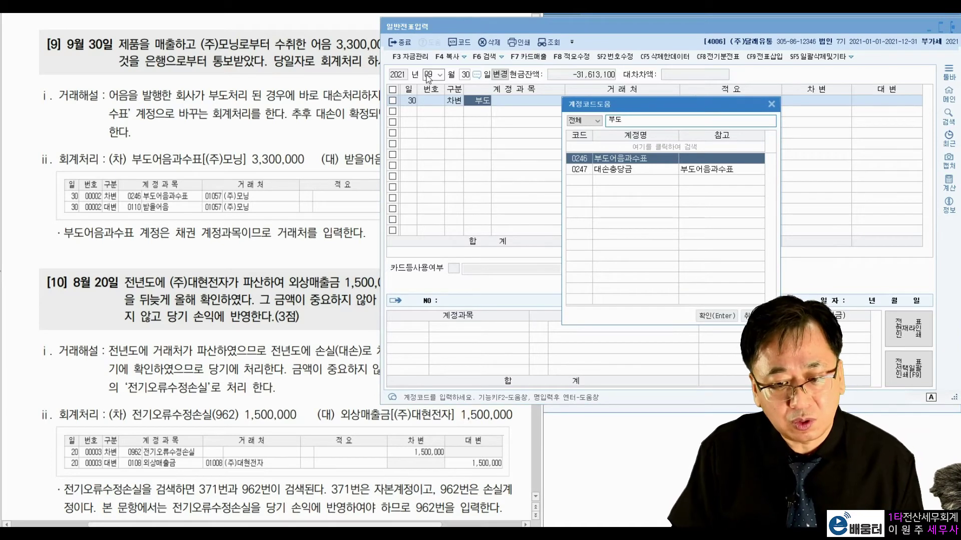
key(Return)
text(모닝)
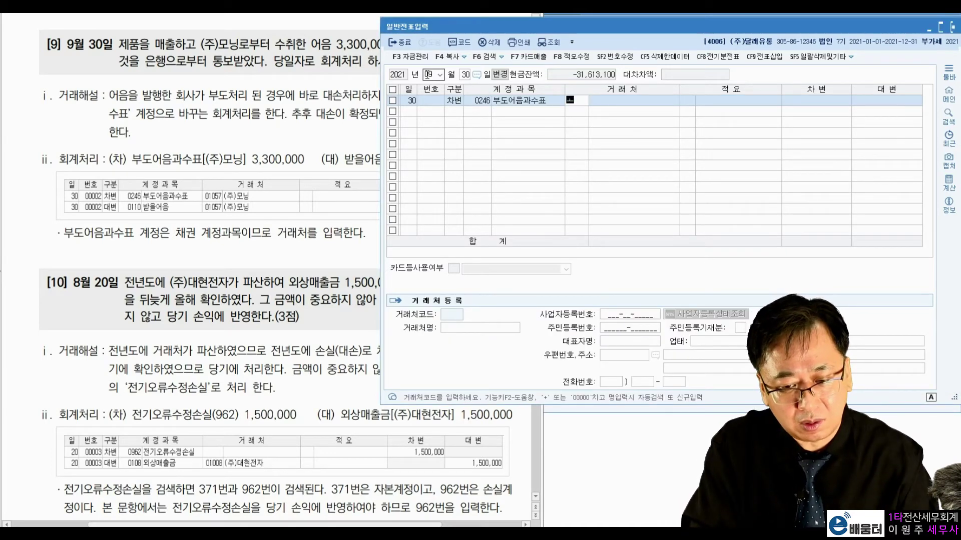
key(Return)
key(Return)
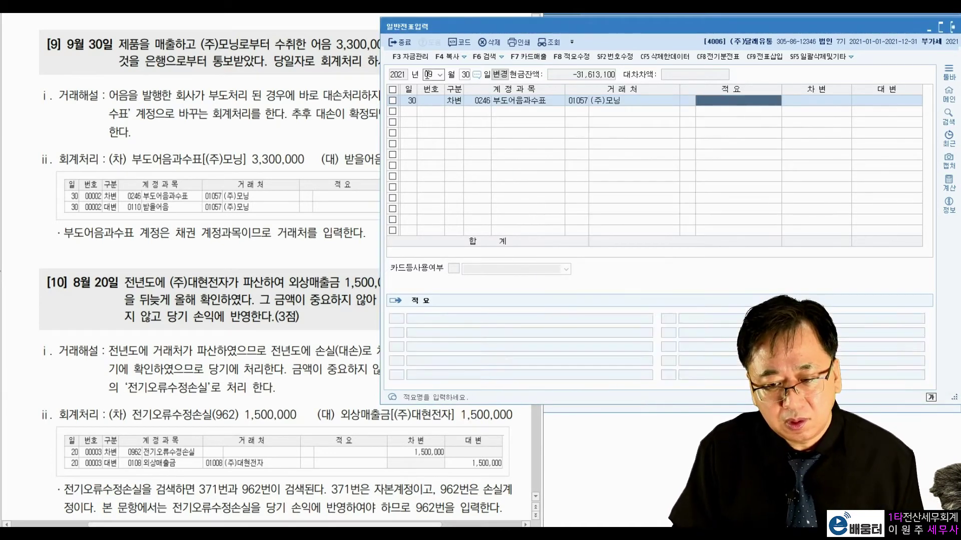
key(Return)
text(3,300,000)
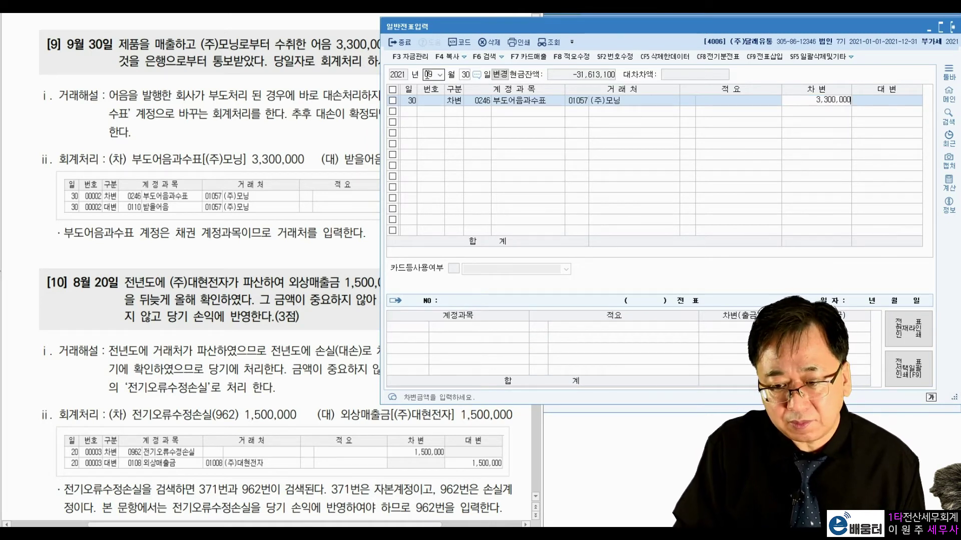
Complete the debit line and add a credit line for 3,300,000 with account 0110 받을어음.
key(Return)
text(4)
key(Return)
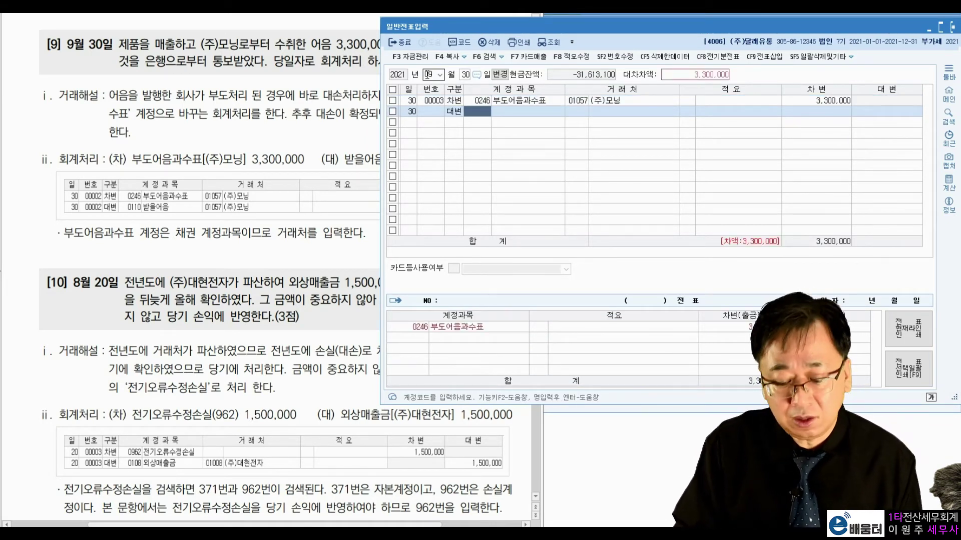
text(받을)
key(Return)
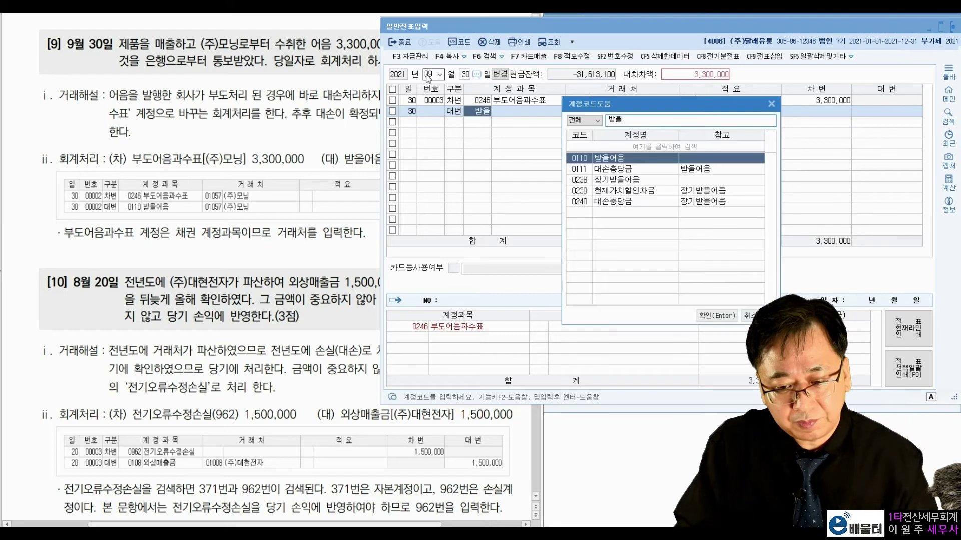
key(Return)
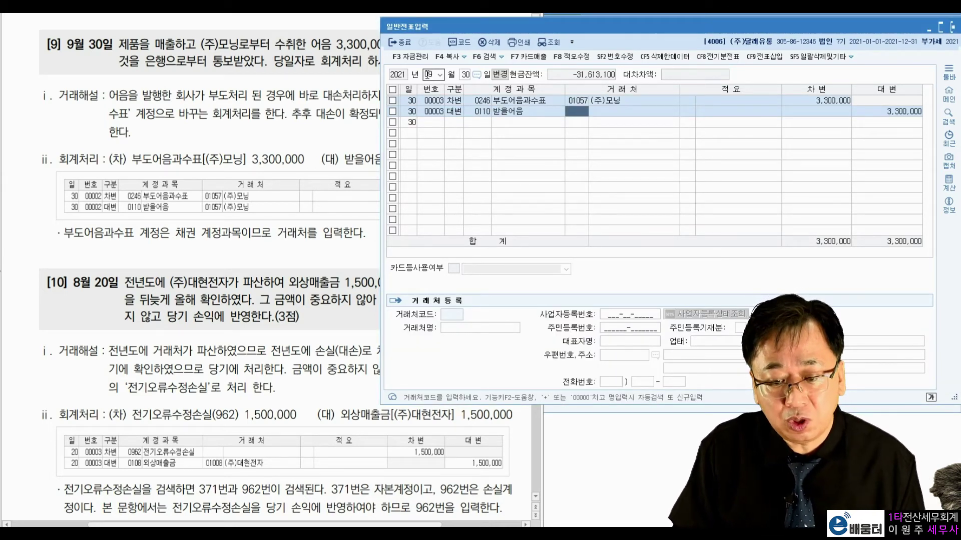
Set the 받을어음 credit line's counterparty to 01057 (주)모닝 and complete the September 30 voucher.
text(1057)
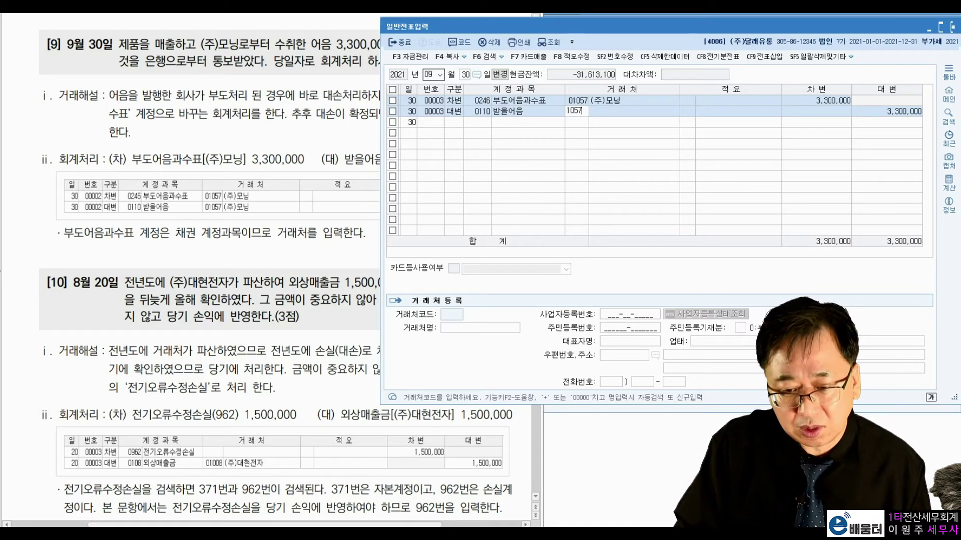
key(Return)
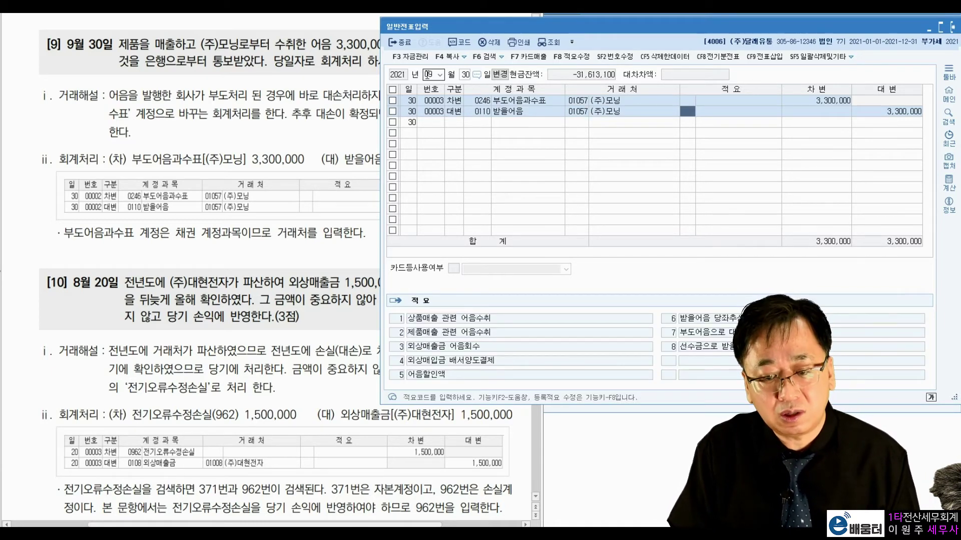
key(Left)
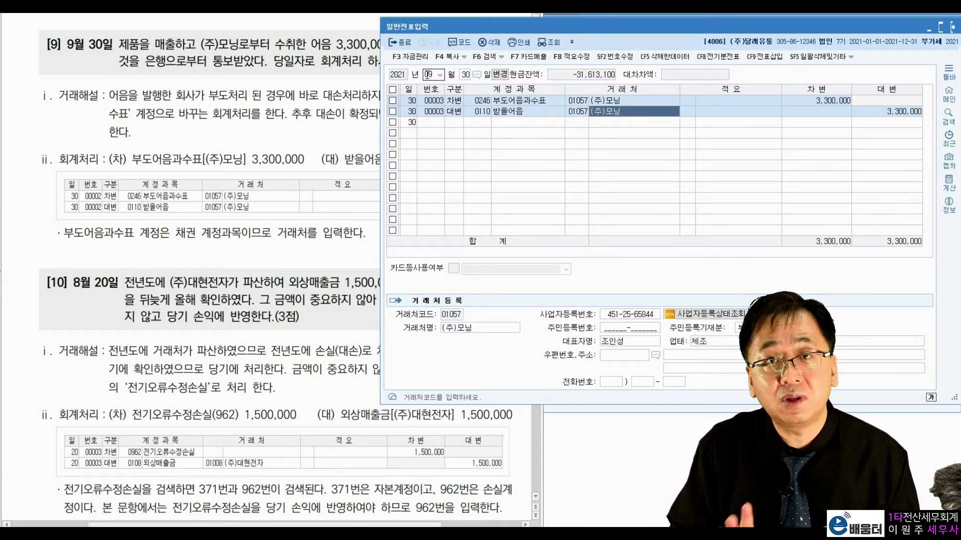
key(Right)
key(Return)
key(Return)
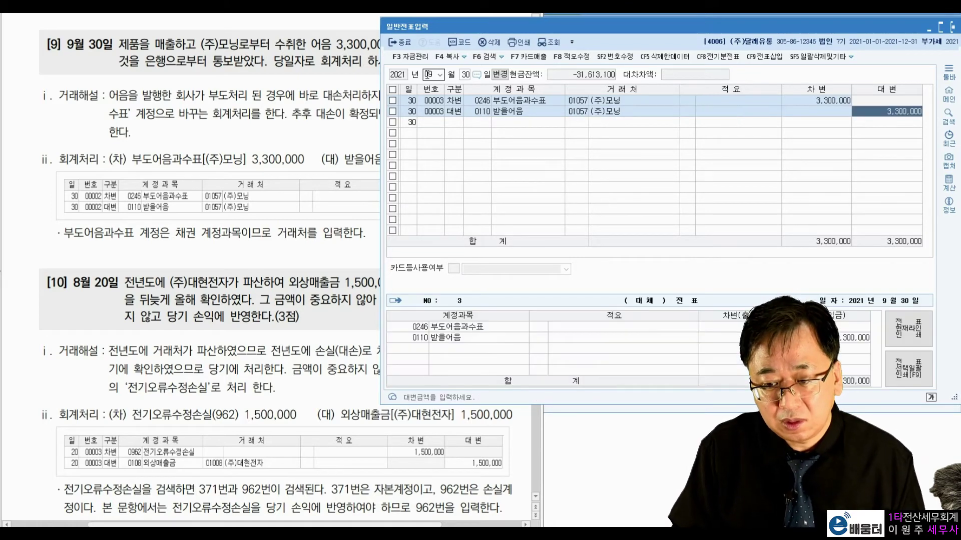
key(Return)
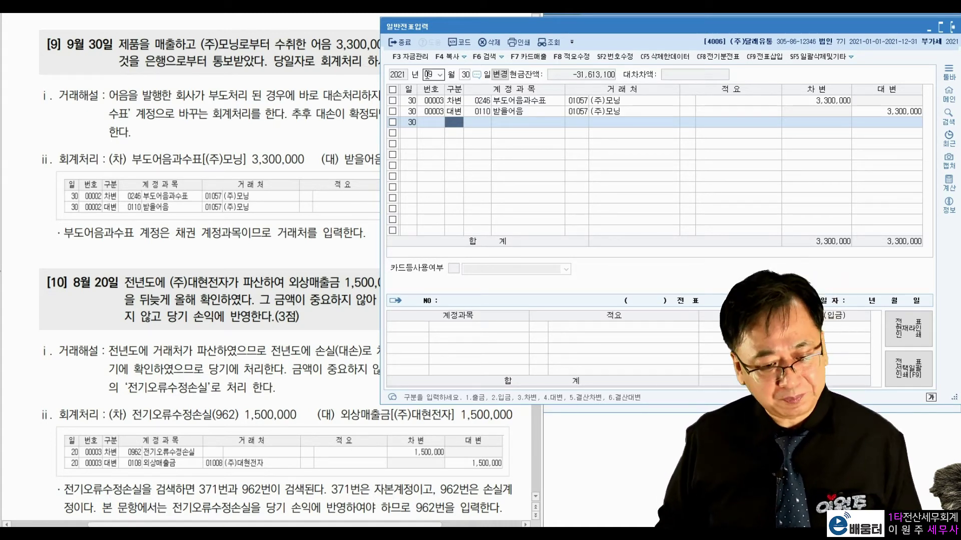
Go to transaction [10] in the textbook, circle 전년도, and underline 1,500,000원, 불가능한 and 올해 확인하였다.
click(257, 265)
scroll(252, 273, down, 3)
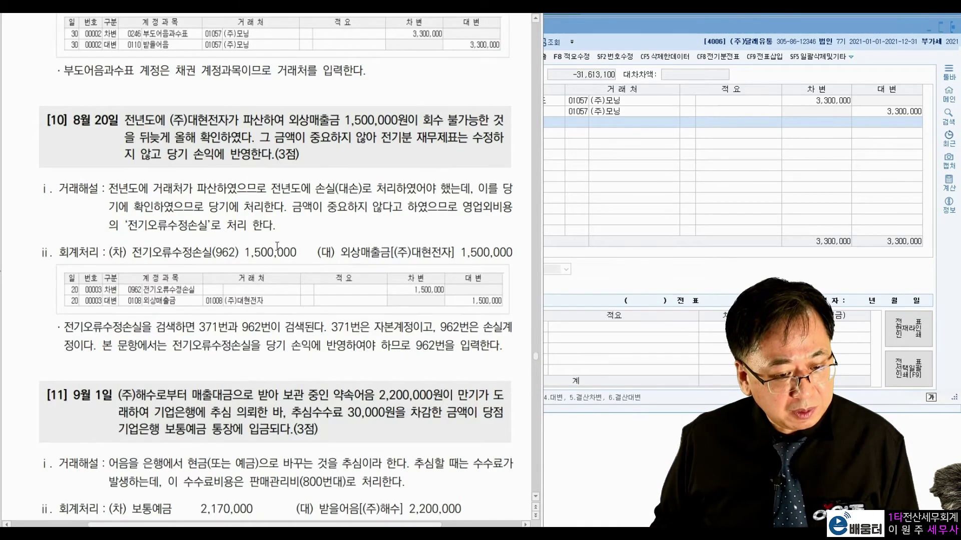
scroll(253, 270, down, 1)
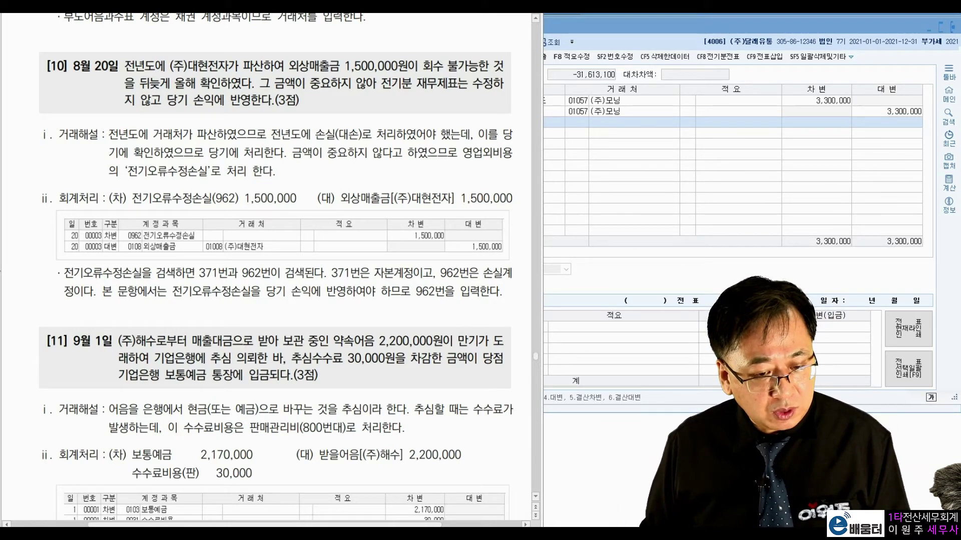
mouse_move(159, 70)
mouse_down()
mouse_move(163, 82)
mouse_move(165, 74)
mouse_up()
drag(330, 77, 504, 76)
drag(161, 91, 235, 88)
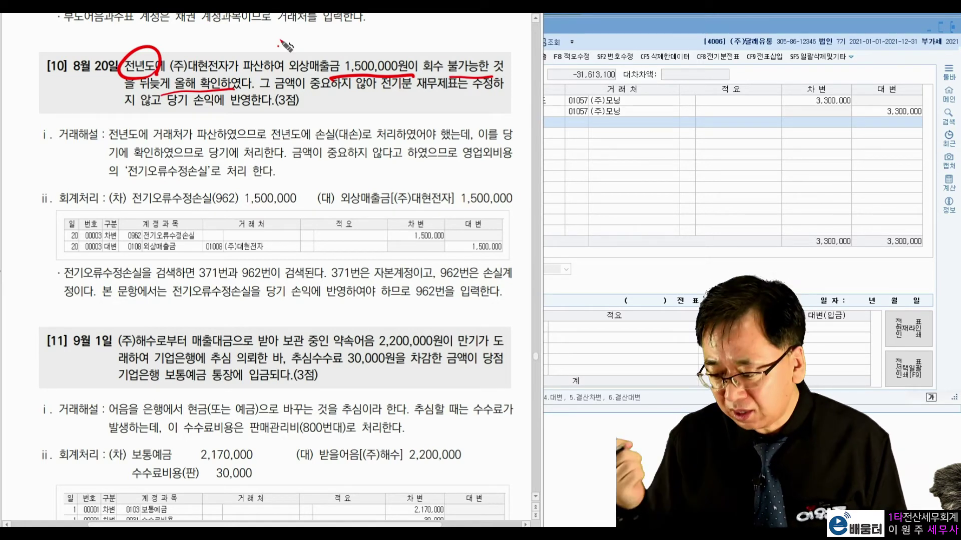
Underline the 중요하지 않아 and 당기 손익에 반영 phrases, mark 외상매출금 and the debit and credit sides, and clear the annotations.
drag(310, 101, 473, 95)
drag(140, 113, 299, 110)
click(318, 105)
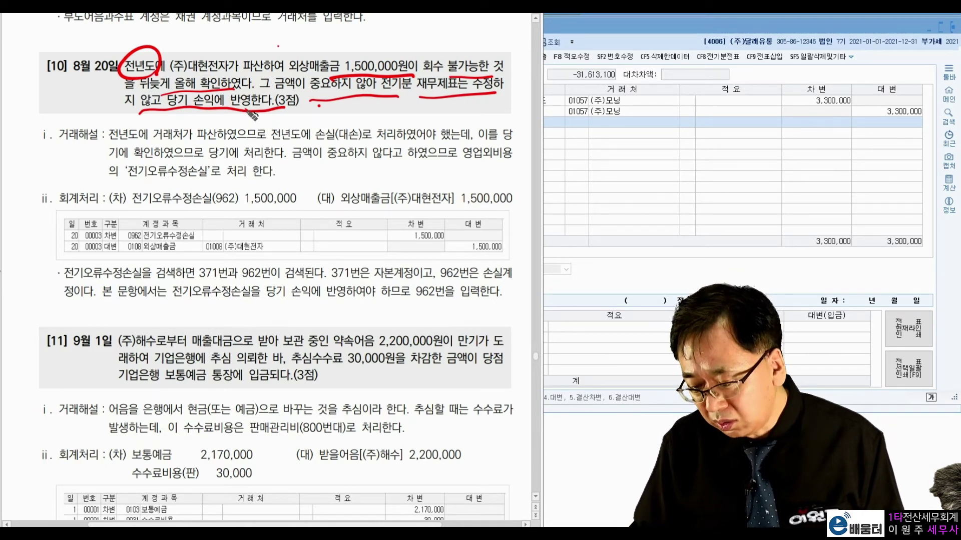
drag(109, 185, 114, 189)
drag(302, 182, 298, 186)
mouse_move(328, 82)
mouse_down()
mouse_move(306, 58)
mouse_move(336, 75)
mouse_up()
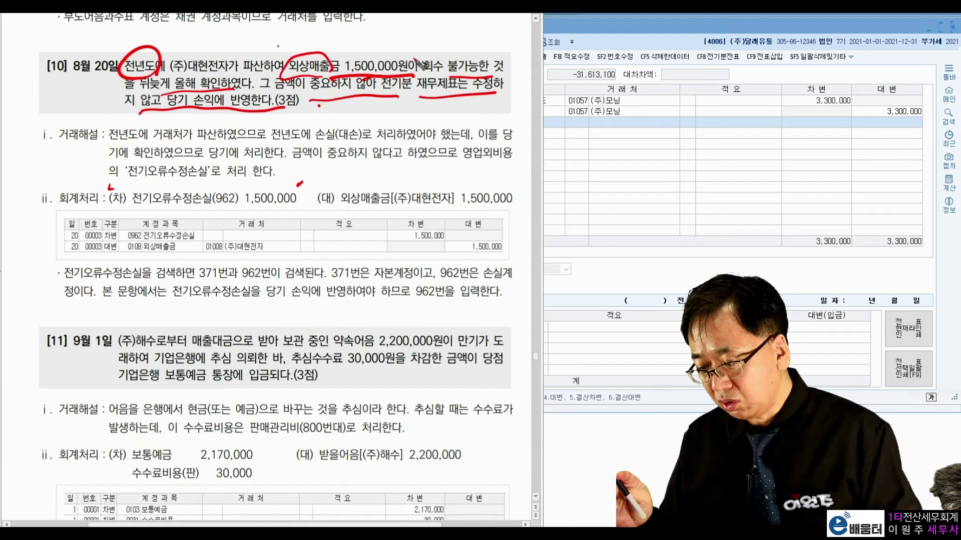
drag(447, 183, 464, 179)
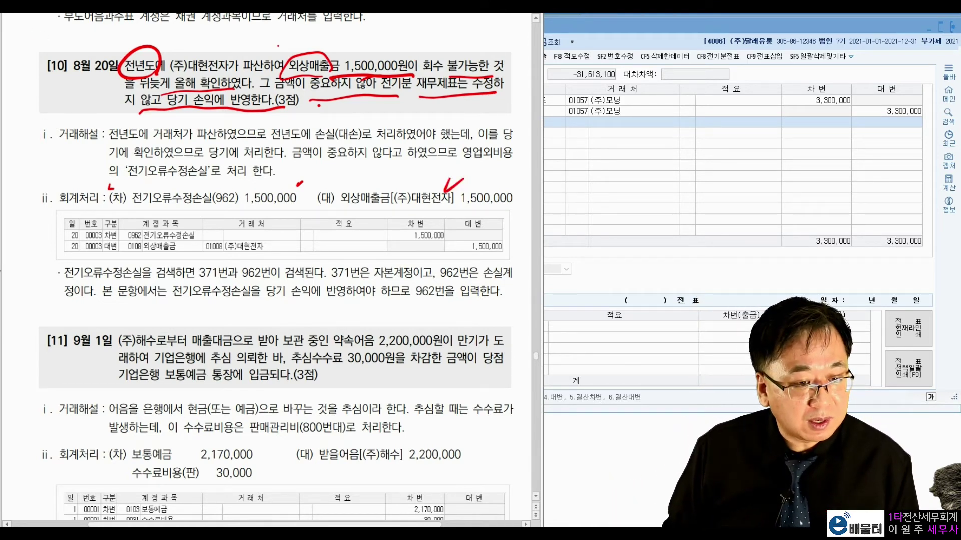
key(Escape)
Return to the general voucher entry window and set the voucher date to August 20.
click(507, 119)
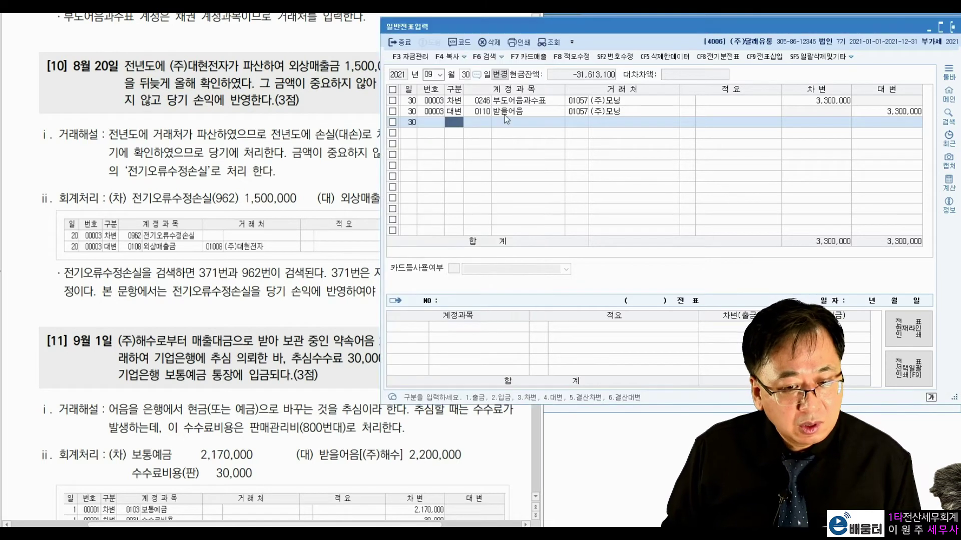
click(433, 74)
text(8)
key(Return)
text(20)
key(Return)
Start a debit line, search accounts for 전기오, compare the matches, and choose 0962 전기오류수정손실.
text(3)
key(Return)
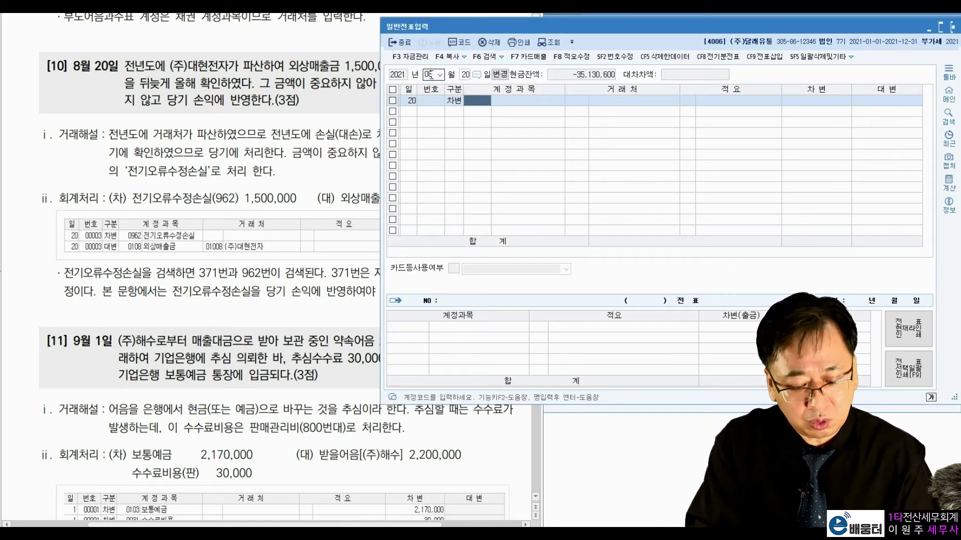
text(전기오)
key(Return)
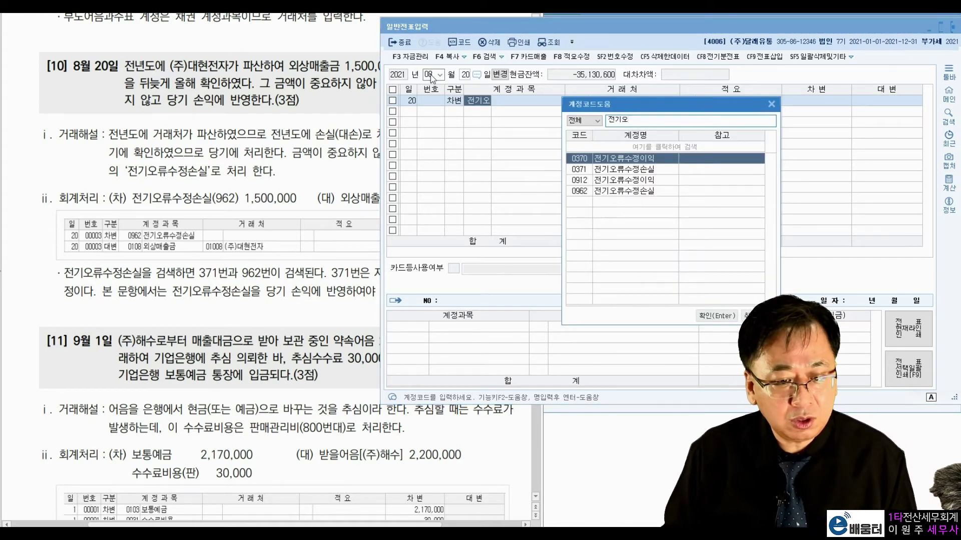
click(632, 193)
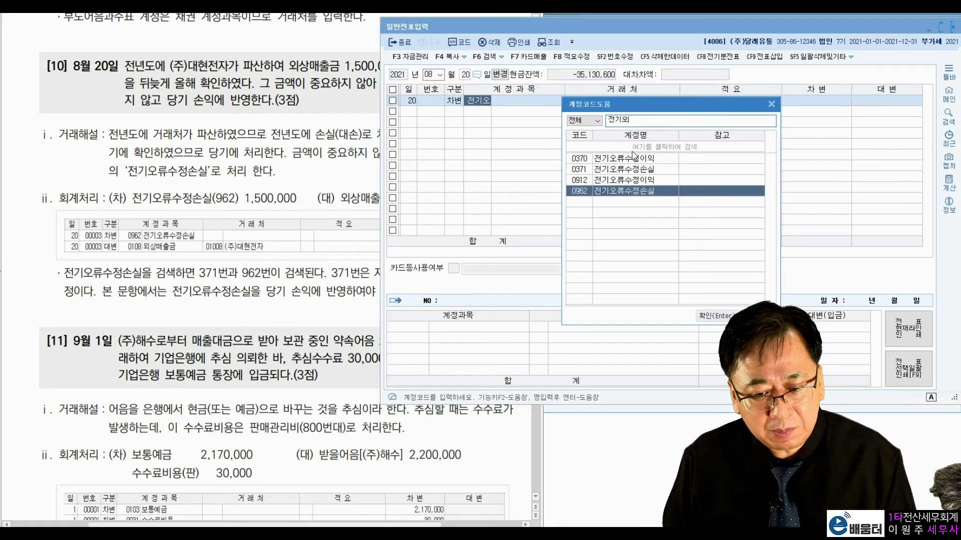
click(633, 158)
click(632, 170)
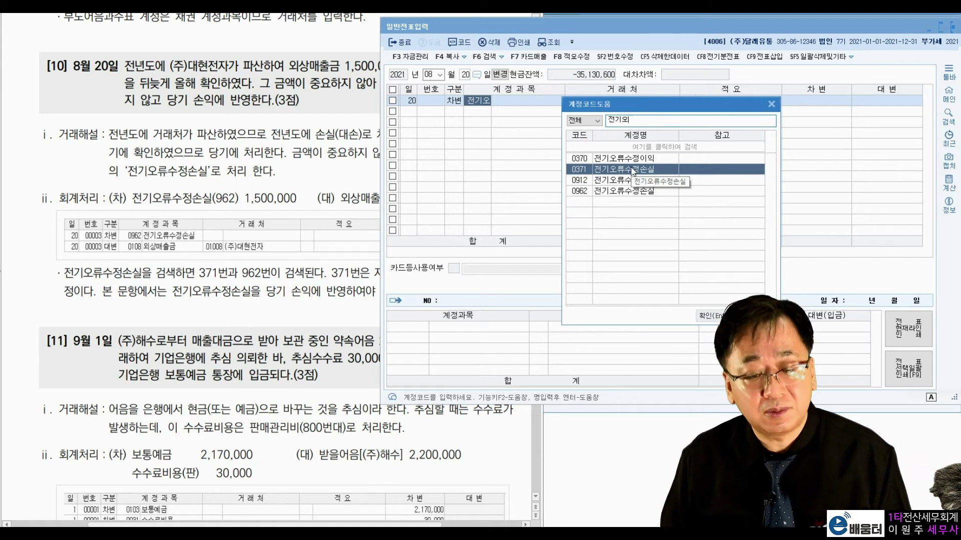
click(621, 192)
key(Up)
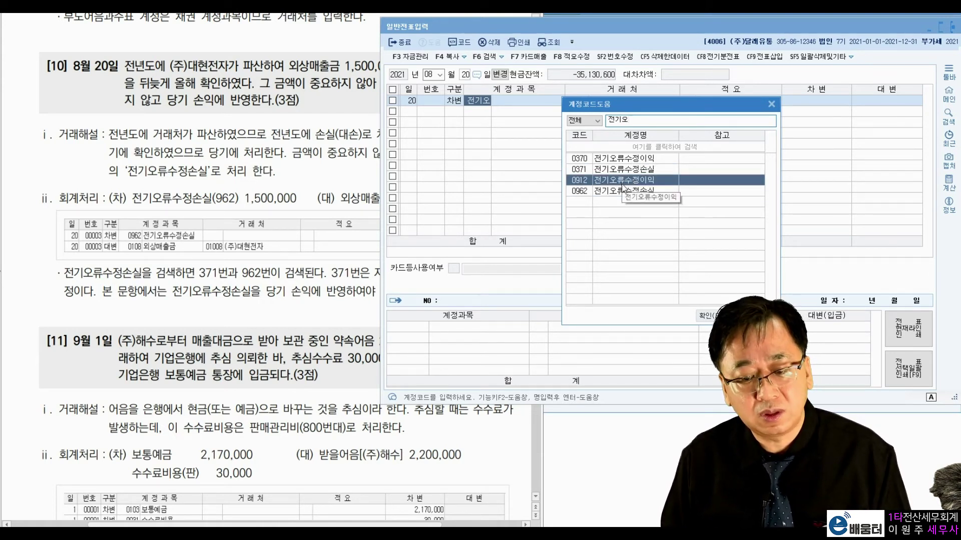
click(622, 192)
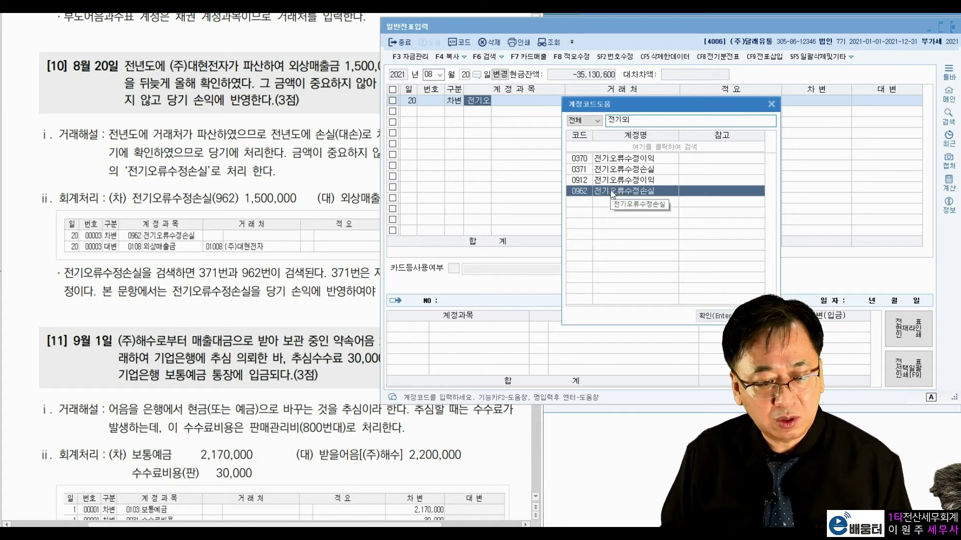
double_click(612, 192)
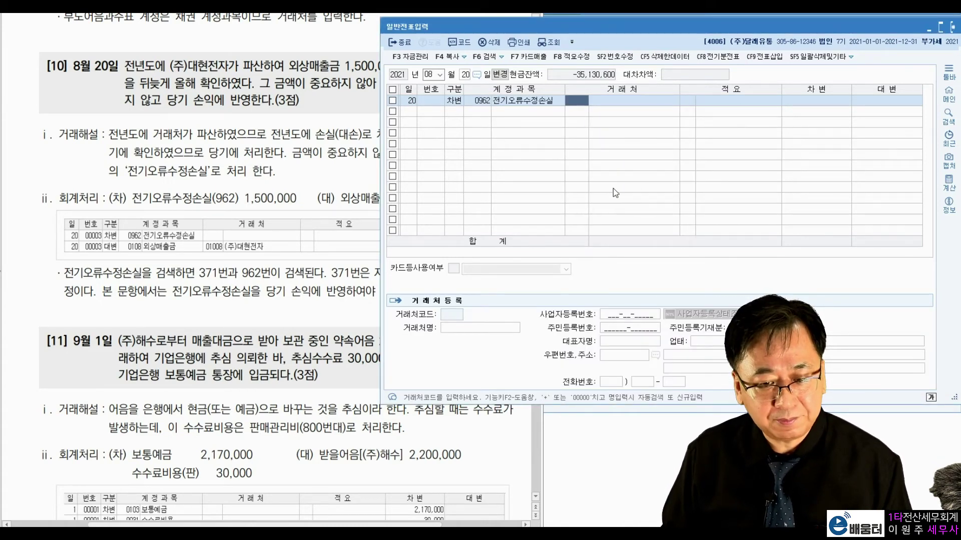
Leave the debit line's counterparty and description empty and set its amount to 1,500,000.
key(Return)
key(Return)
text(1500000)
key(Return)
Enter a credit line for 1,500,000 with account 0108 외상매출금 and counterparty 01008 (주)대현전자.
text(4)
key(Return)
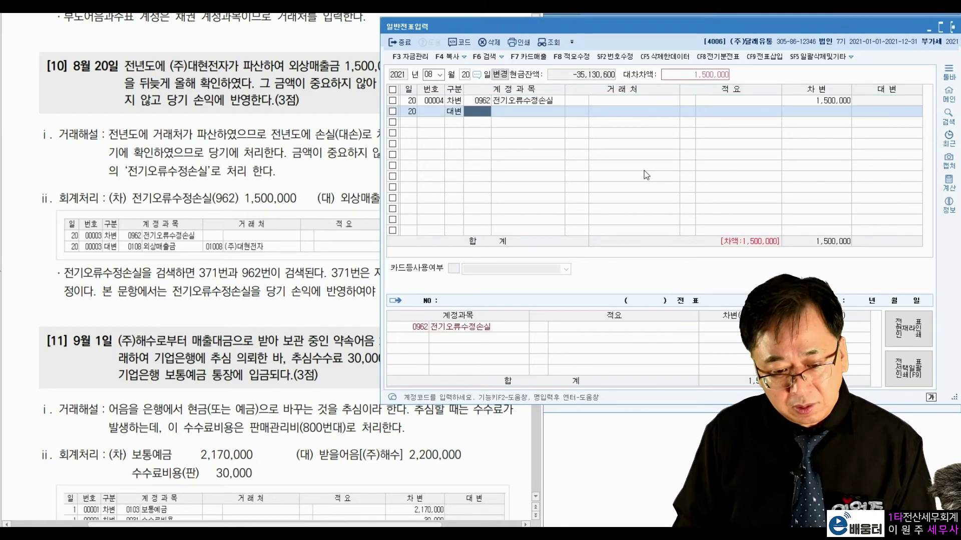
text(108)
key(Return)
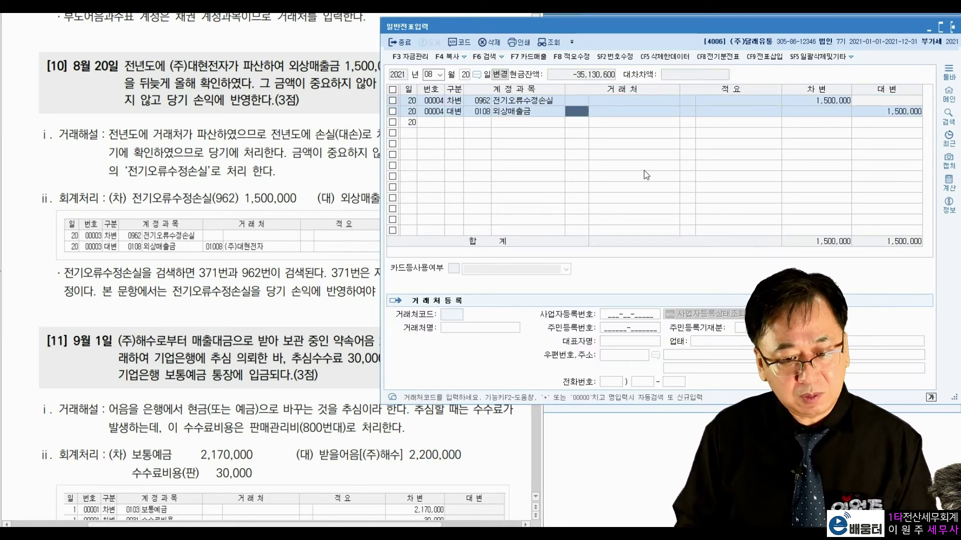
text(대현)
key(Return)
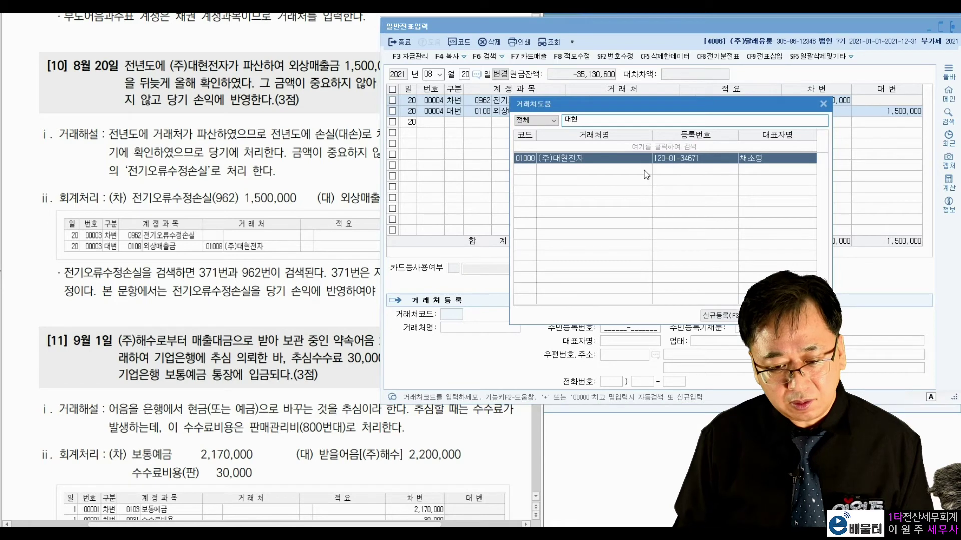
key(Return)
key(Return)
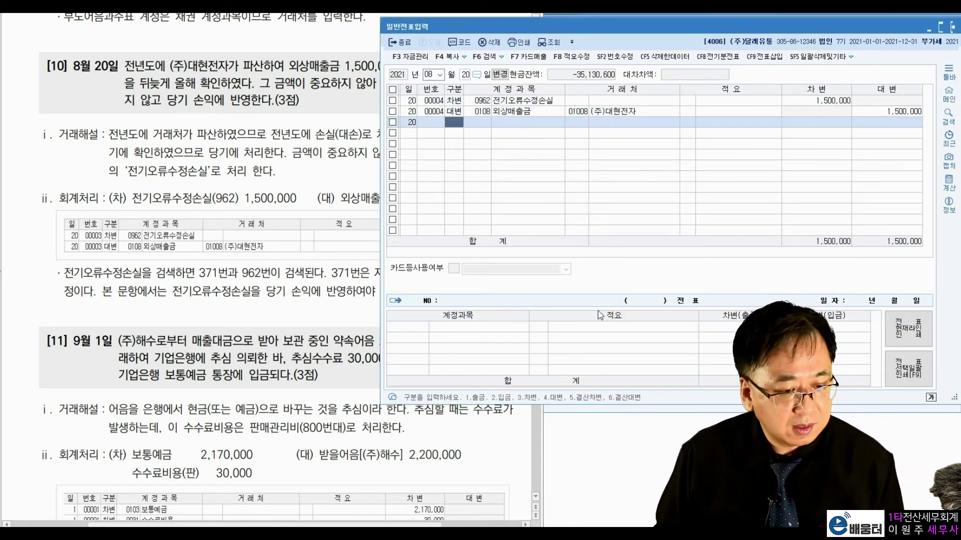
Go to transaction [11] in the textbook, circle 추심, underline 보관 중인 약속어음 and 받을어음[(주)해수], and tick the 2,200,000 credit.
click(334, 320)
scroll(333, 320, down, 7)
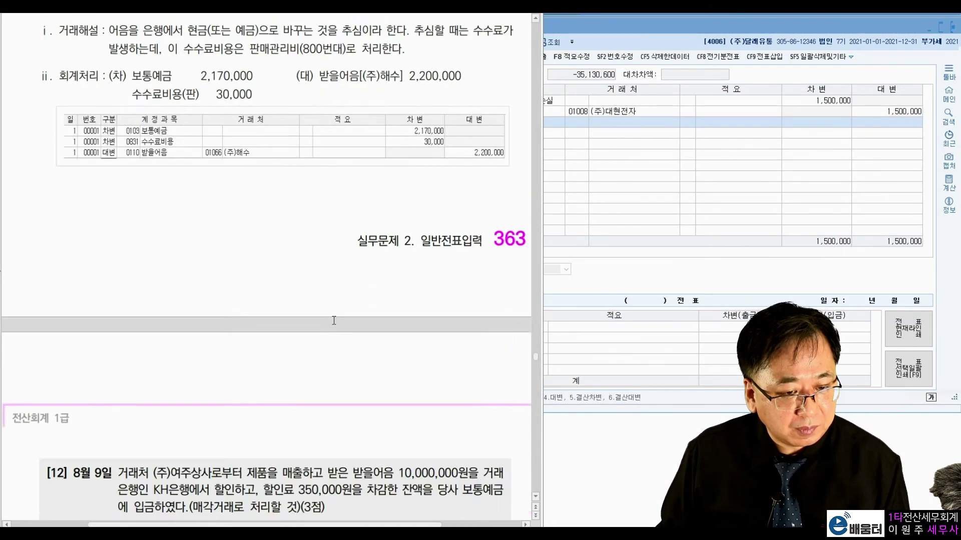
scroll(333, 320, up, 3)
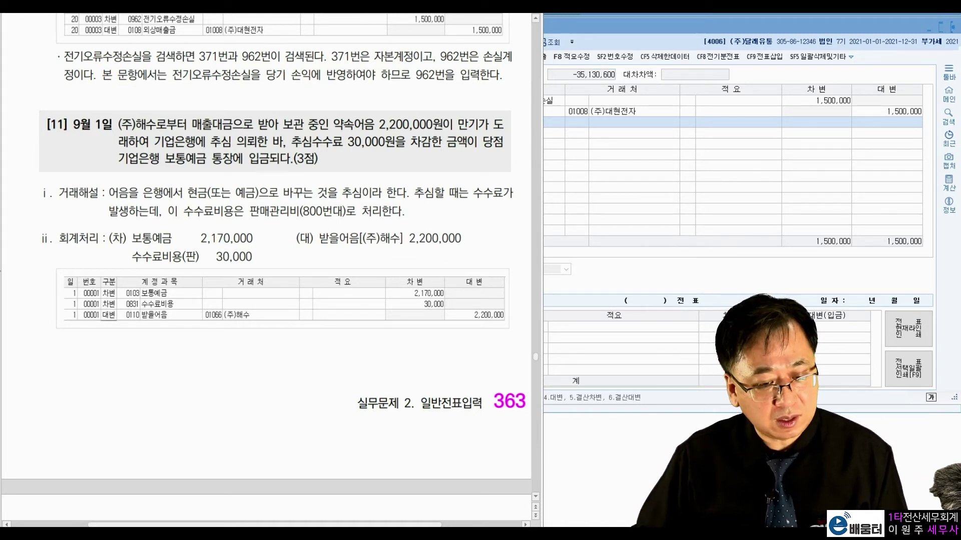
drag(232, 129, 231, 150)
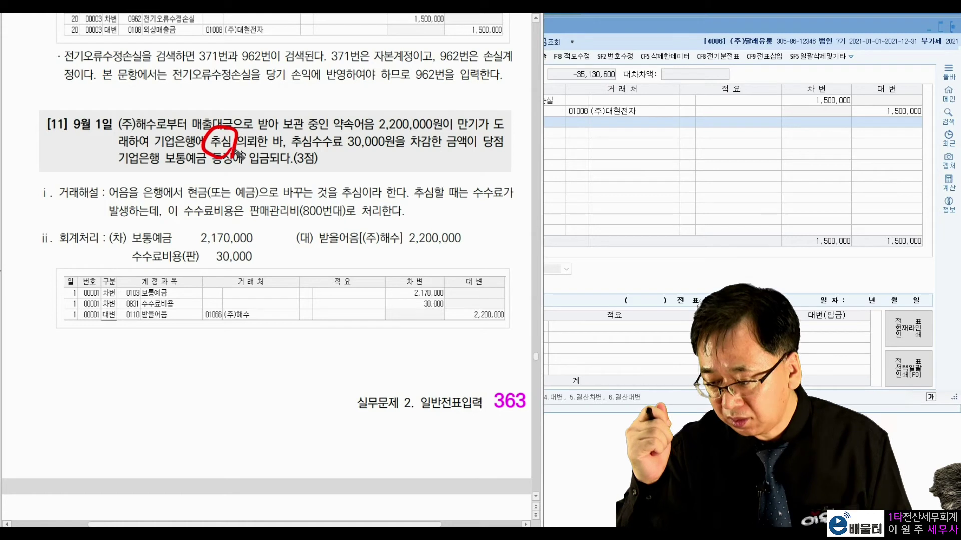
drag(289, 133, 372, 140)
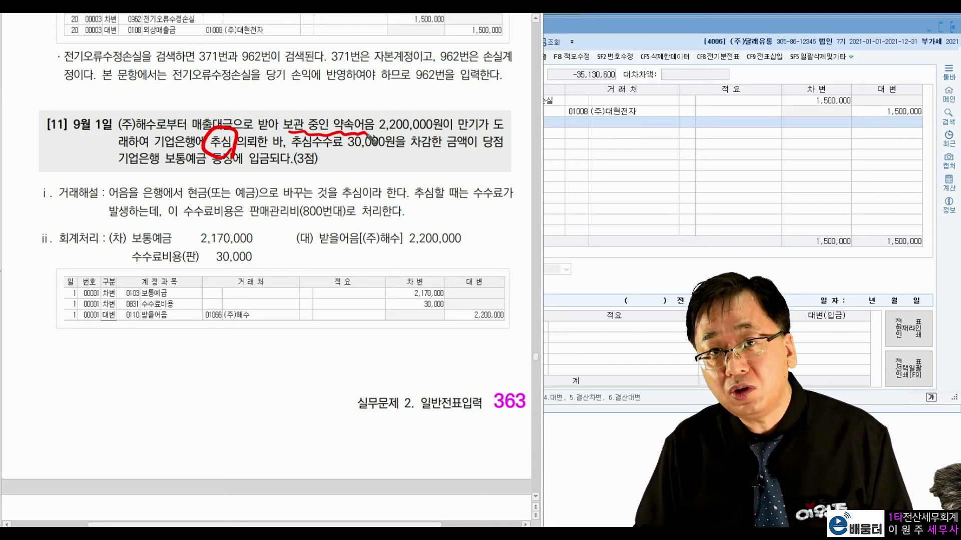
drag(312, 253, 410, 252)
drag(467, 226, 481, 226)
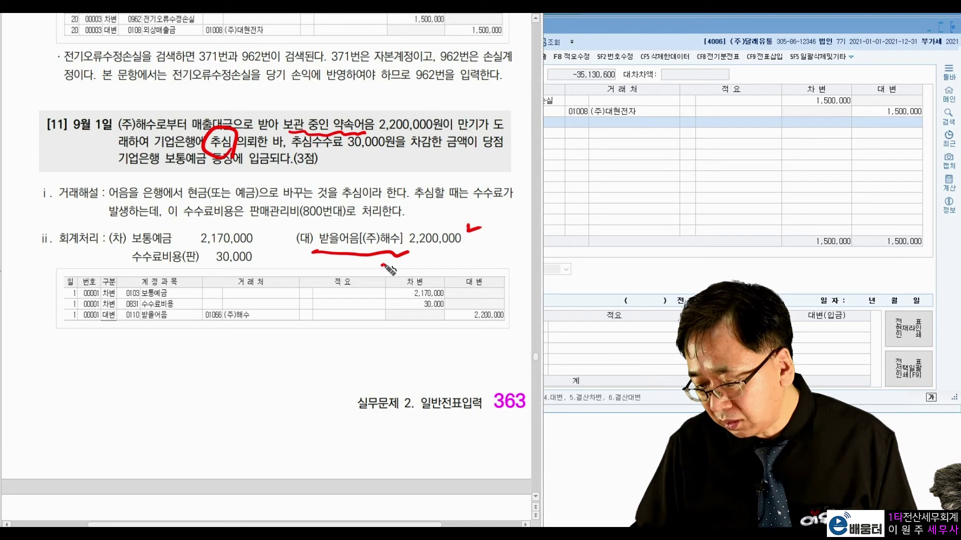
Mark the 보통예금 2,170,000 debit, underline 추심수수료 30,000원, tick 수수료비용(판) 30,000, and clear the annotations.
click(175, 230)
click(253, 230)
drag(325, 146, 392, 153)
drag(258, 245, 265, 249)
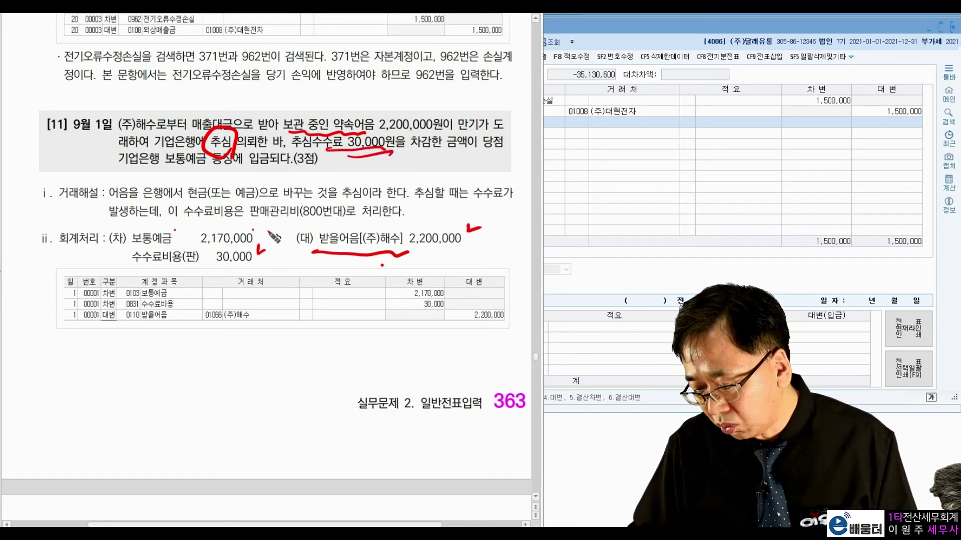
drag(119, 255, 128, 252)
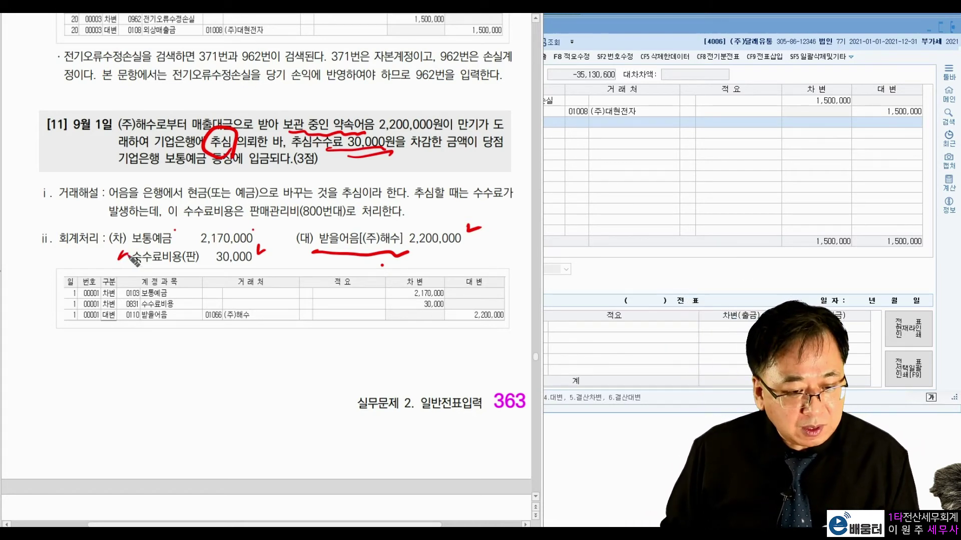
click(196, 265)
click(188, 266)
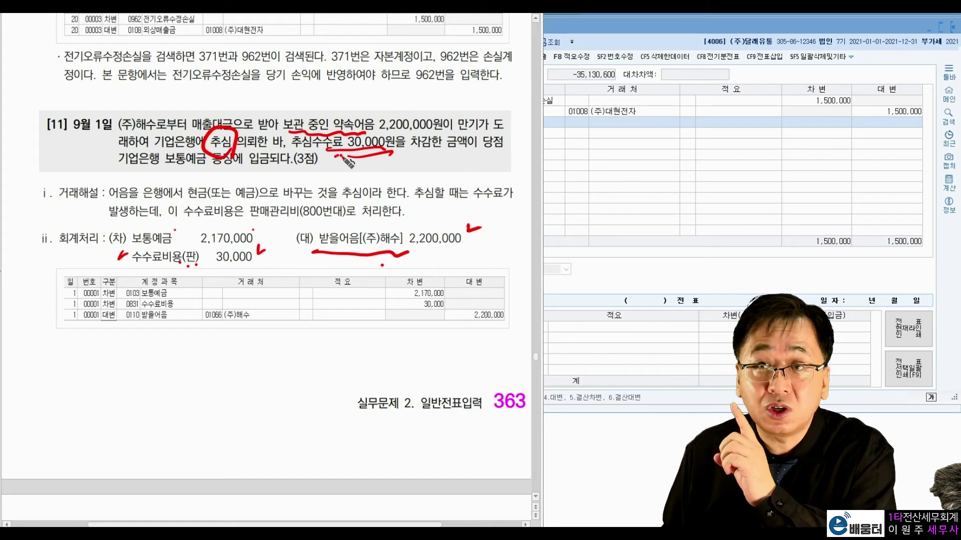
key(Escape)
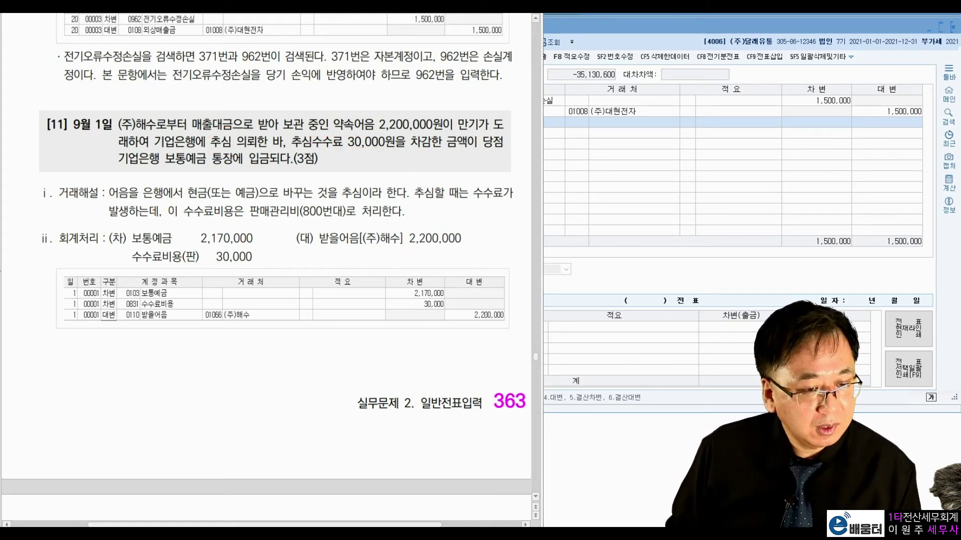
Return to the general voucher entry and set the voucher date to September 1.
click(601, 162)
click(430, 75)
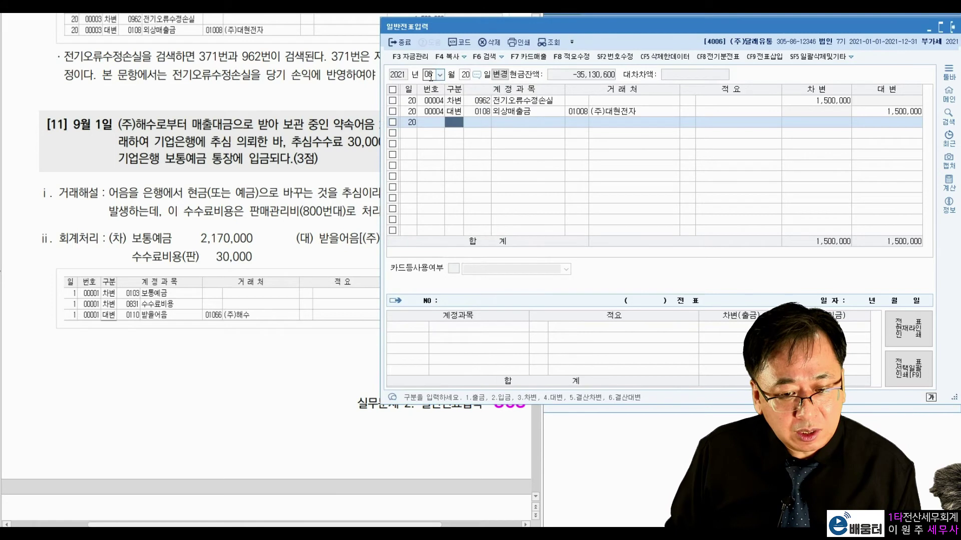
text(9)
key(Return)
text(1)
key(Return)
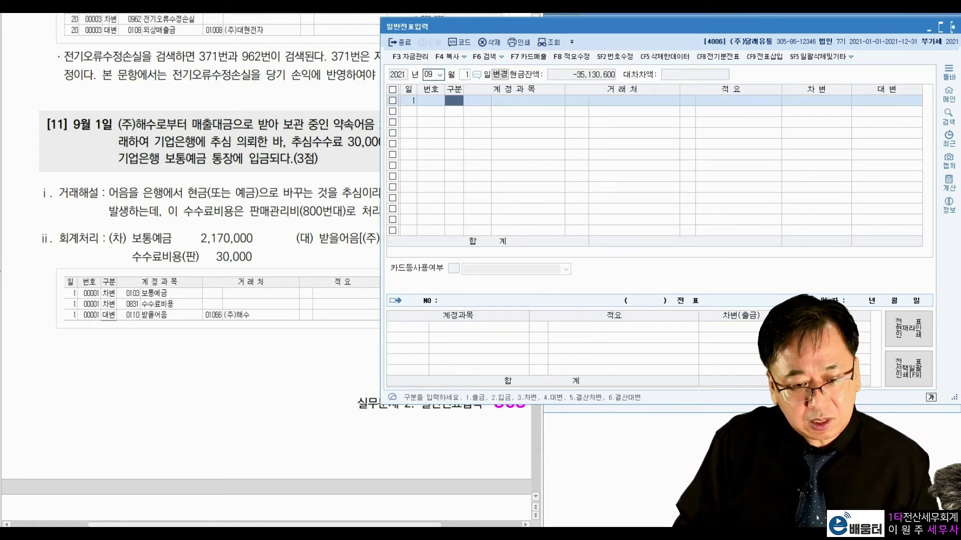
Enter a debit line for 2,170,000 with account 0103 보통예금, leaving the counterparty and description empty.
text(3)
key(Return)
text(103)
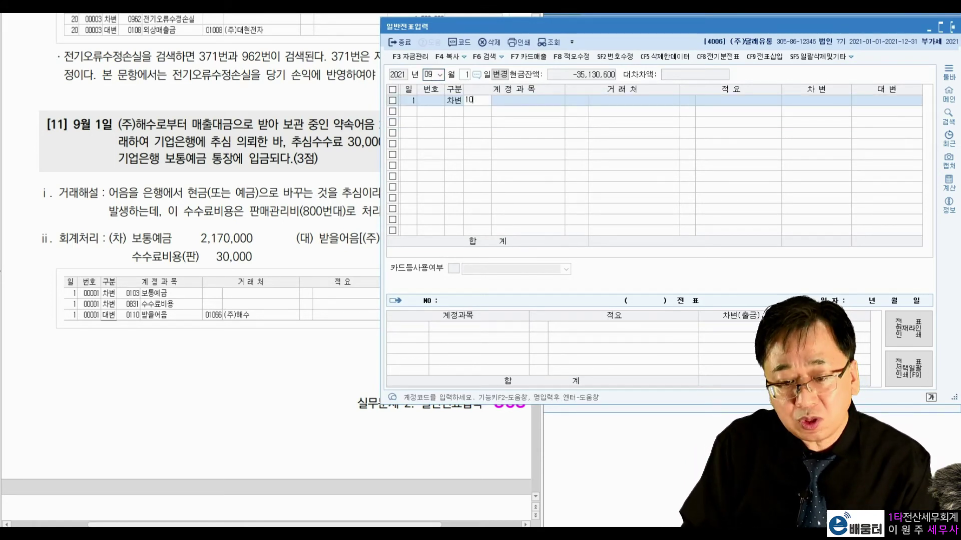
key(Return)
key(Return)
key(Return)
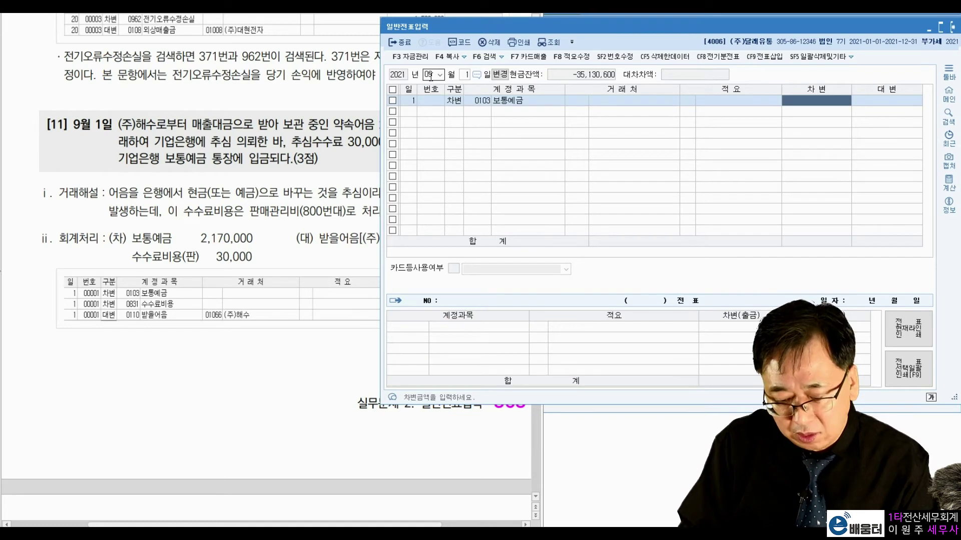
text(2170000)
key(Return)
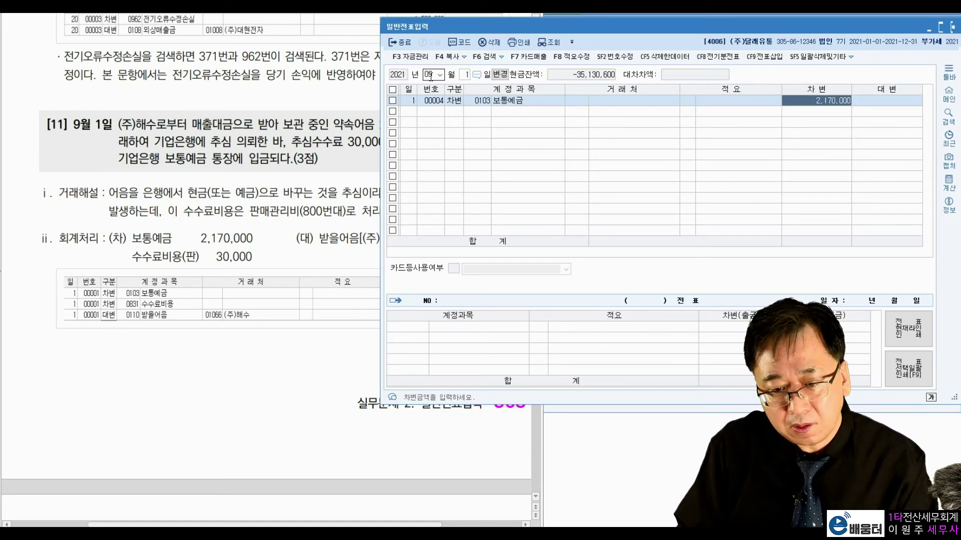
key(Return)
Add a debit line for 30,000 with account 0831 수수료비용 (판매관리비), found by searching accounts for 수수료.
text(3)
key(Return)
text(수수료)
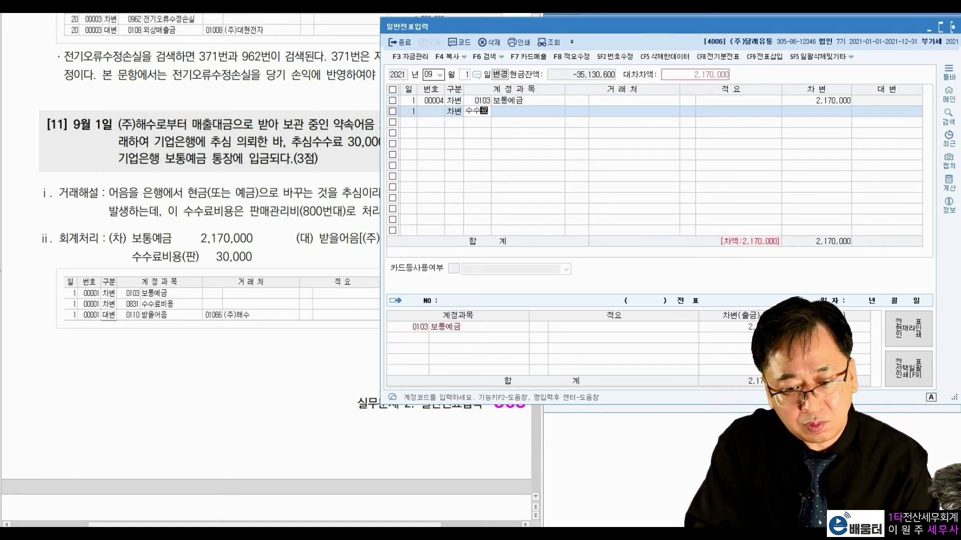
key(Return)
key(Down)
key(Down)
key(Down)
key(Down)
key(Down)
key(Down)
key(Down)
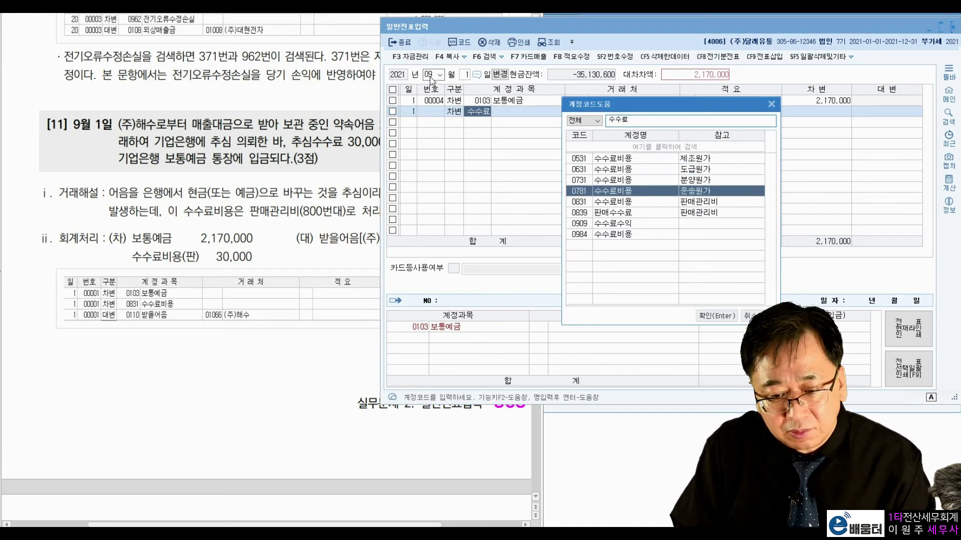
key(Up)
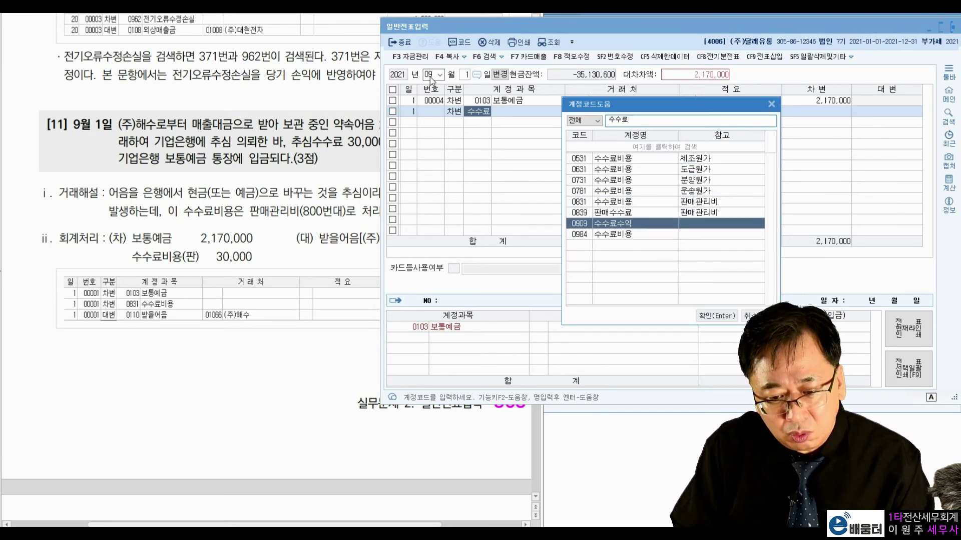
key(Up)
key(Up)
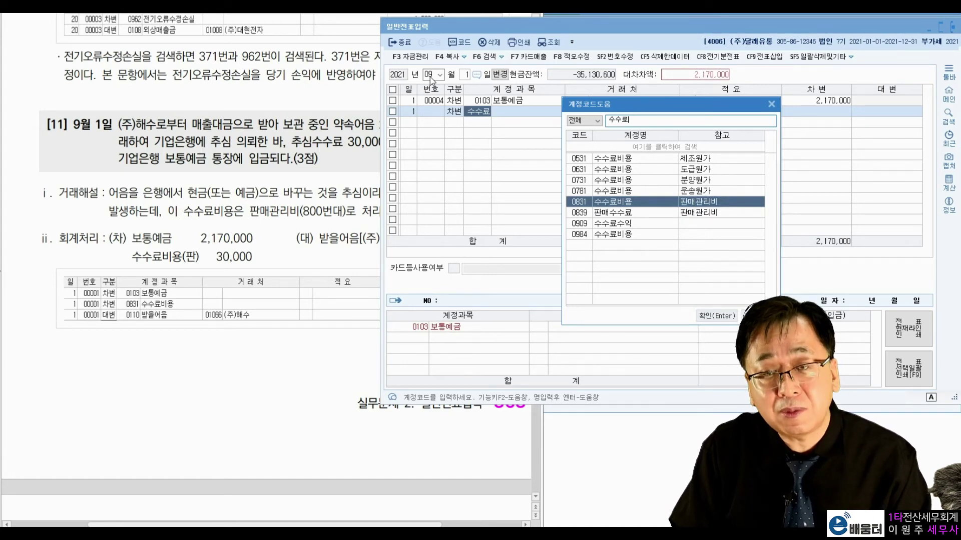
key(Return)
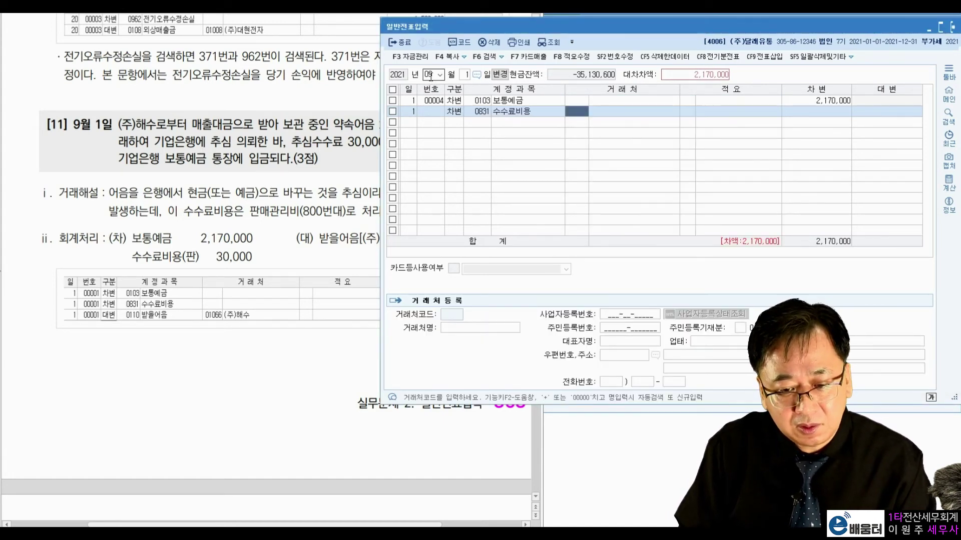
text(30000)
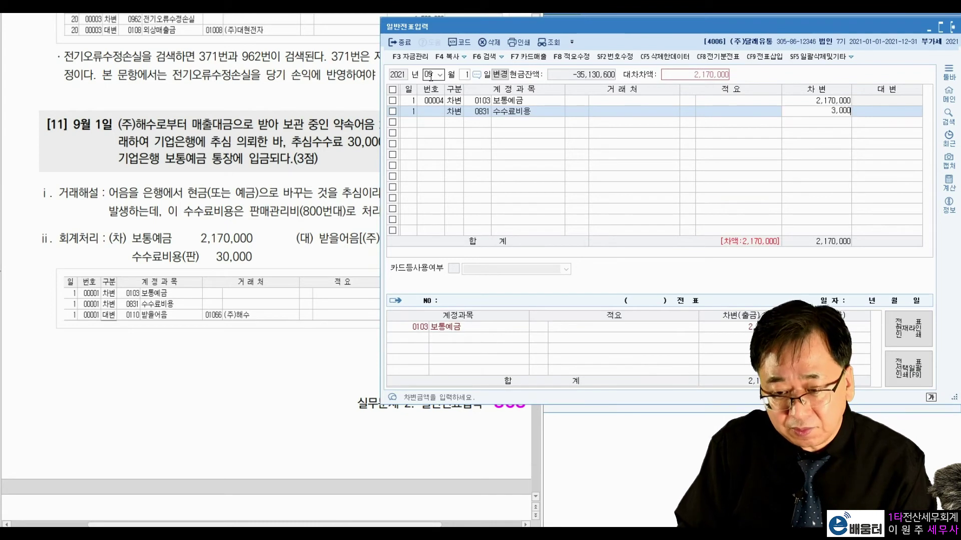
key(Return)
Add a credit line for 2,200,000 with account 0110 받을어음 and counterparty 01066 (주)해수.
text(4)
key(Return)
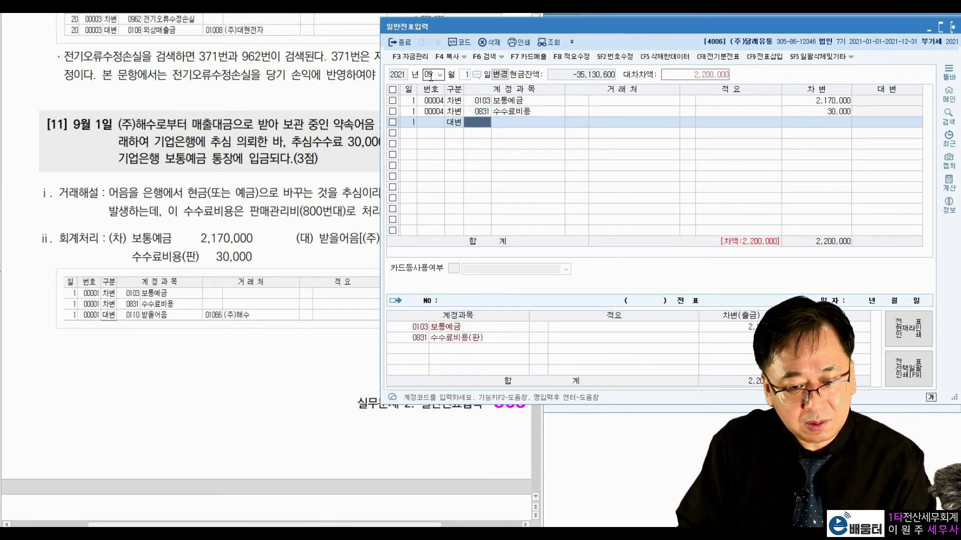
text(받을어)
key(Return)
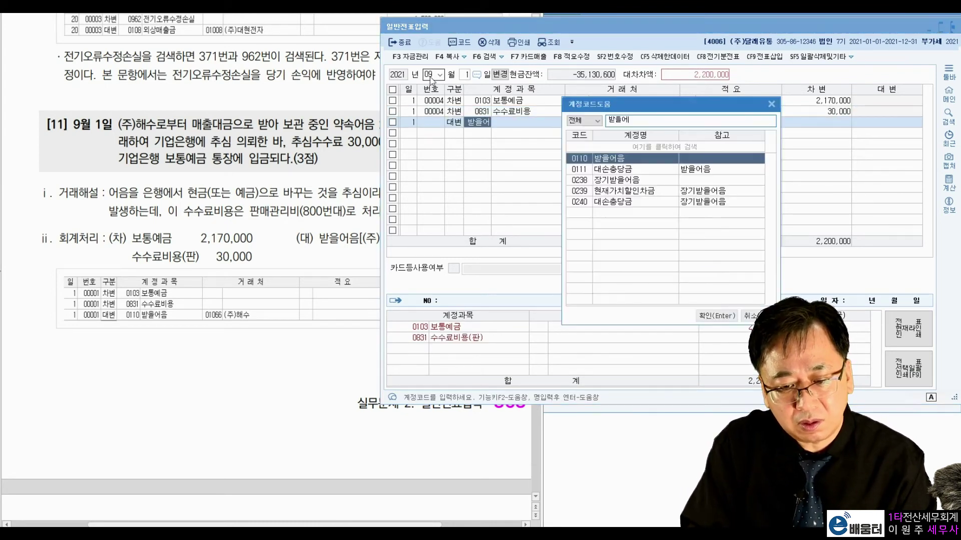
key(Return)
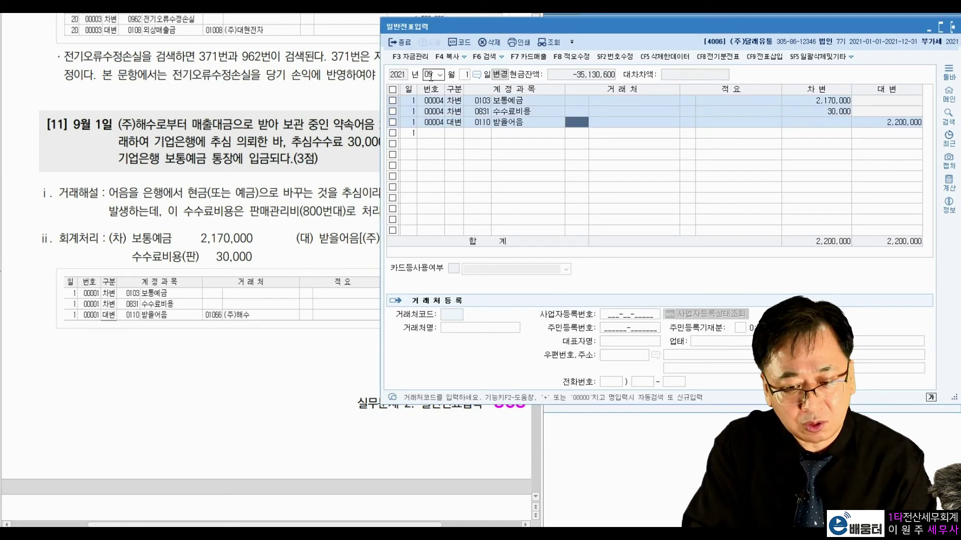
text(해수)
key(Return)
key(Return)
key(Return)
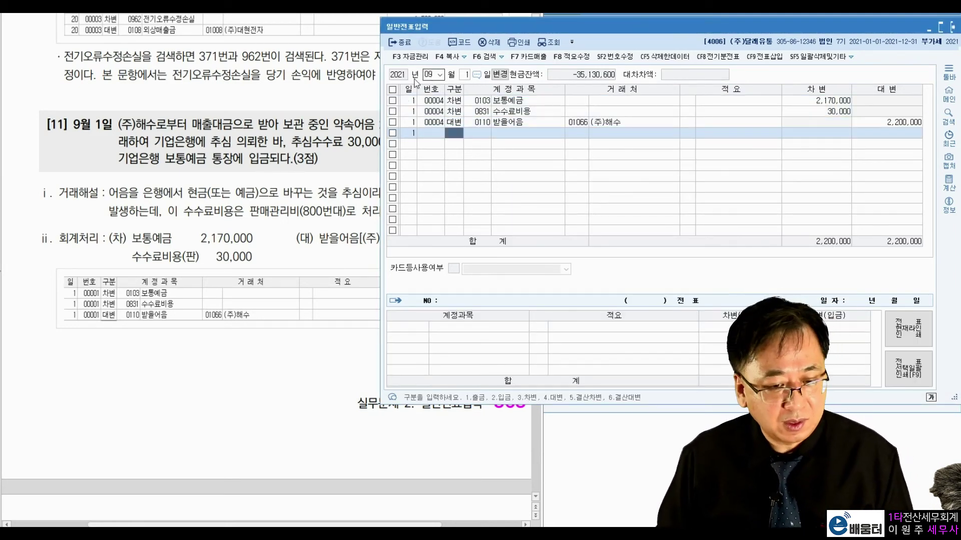
Go to transaction [12] in the textbook and mark 받을어음 and 10,000,000원 in its text.
click(313, 197)
scroll(319, 238, down, 5)
scroll(318, 237, down, 5)
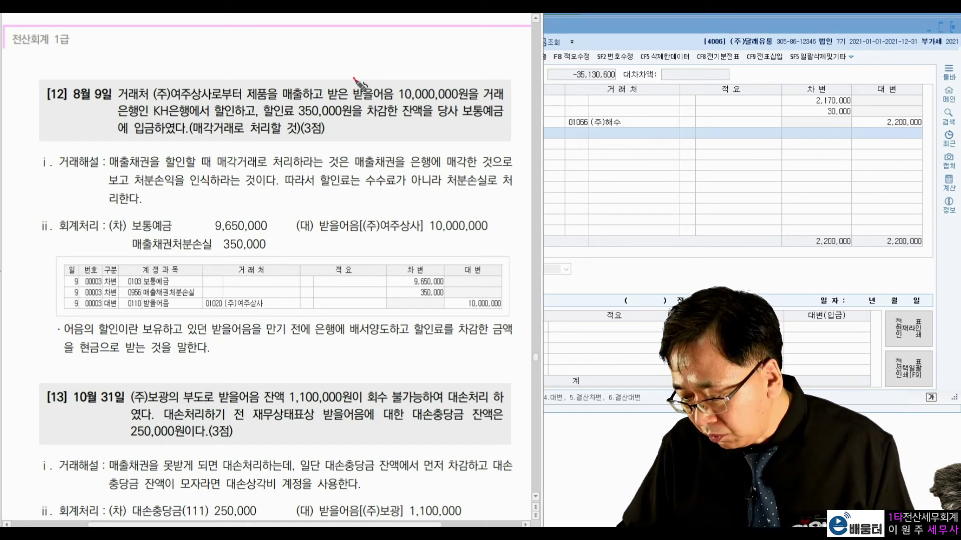
drag(350, 82, 354, 78)
drag(465, 83, 470, 77)
drag(469, 84, 473, 78)
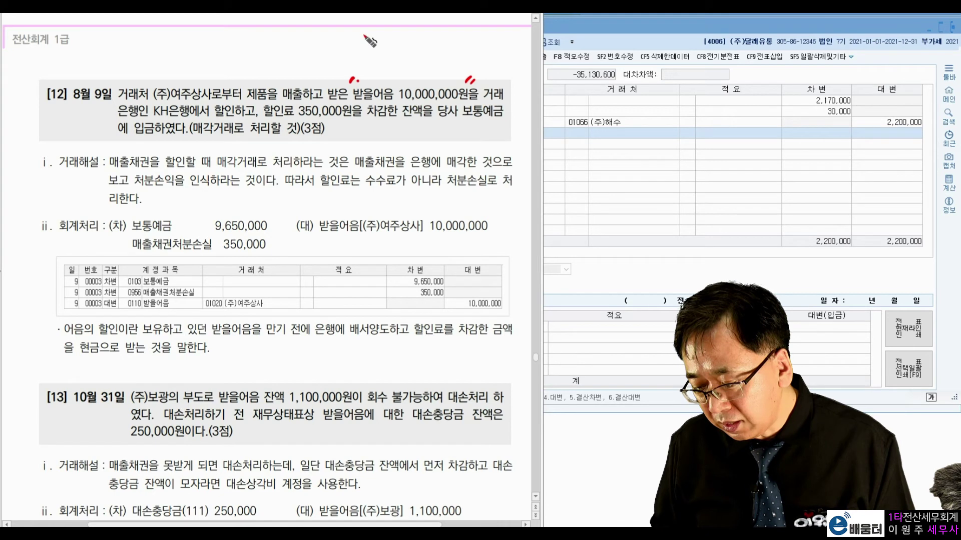
Circle 할인 and underline 차감한 잔액을 당사 보통예금, 입금 and 매각거래로 in transaction [12].
drag(240, 118, 241, 127)
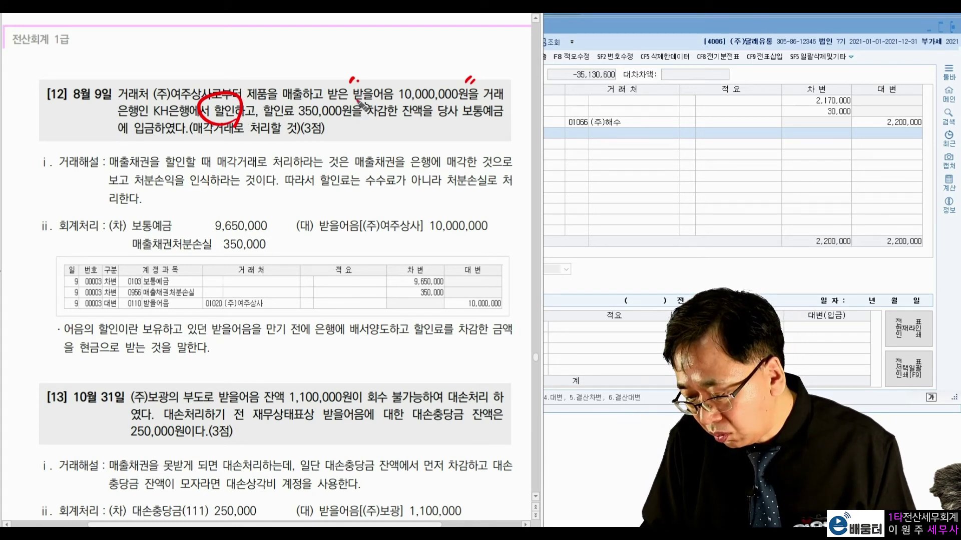
drag(368, 119, 493, 115)
drag(129, 142, 167, 139)
mouse_move(245, 140)
mouse_down()
mouse_move(195, 142)
mouse_move(246, 145)
mouse_up()
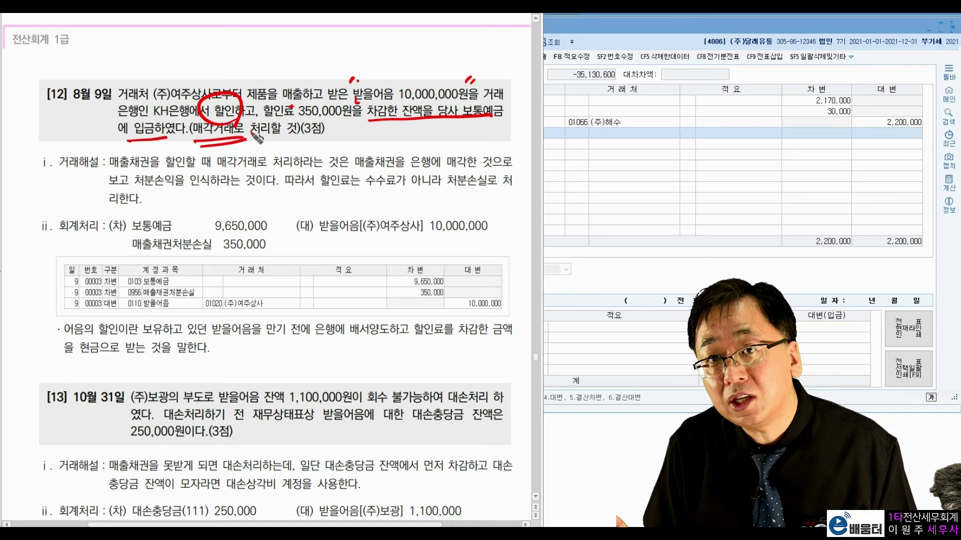
Mark the 매출채권처분손실 350,000 debit, circle 할인료 350,000원, and underline 처리할 in transaction [12].
drag(113, 248, 121, 244)
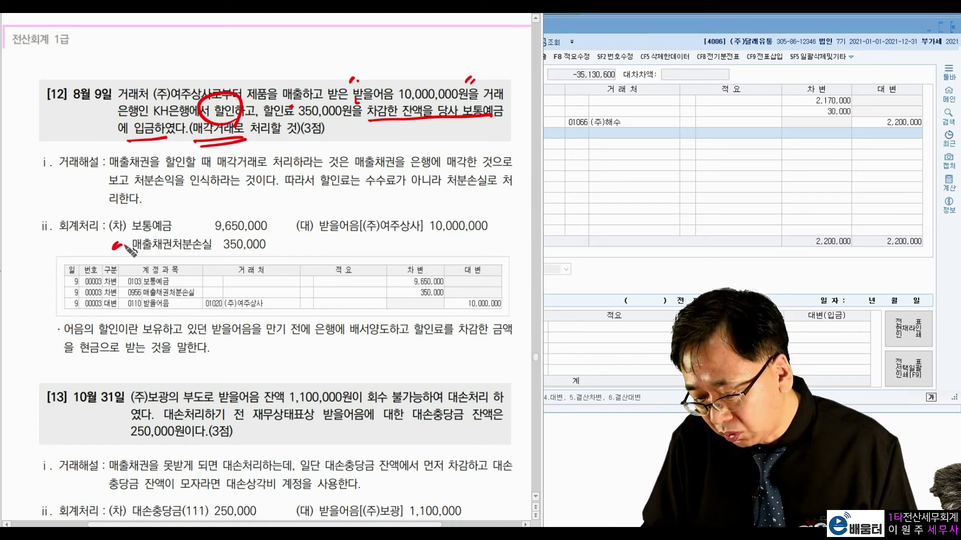
drag(266, 244, 278, 240)
drag(350, 118, 353, 120)
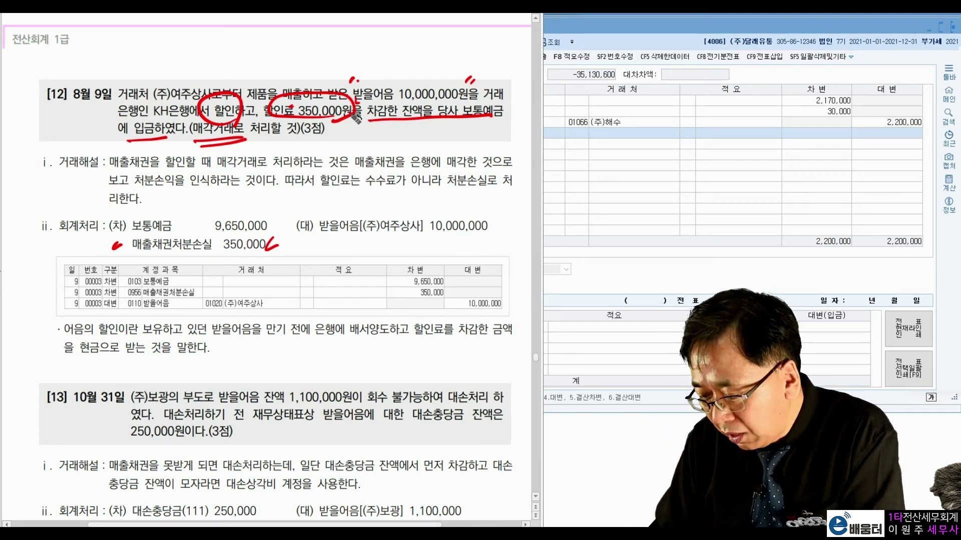
mouse_move(250, 134)
mouse_down()
mouse_move(281, 133)
mouse_move(276, 144)
mouse_up()
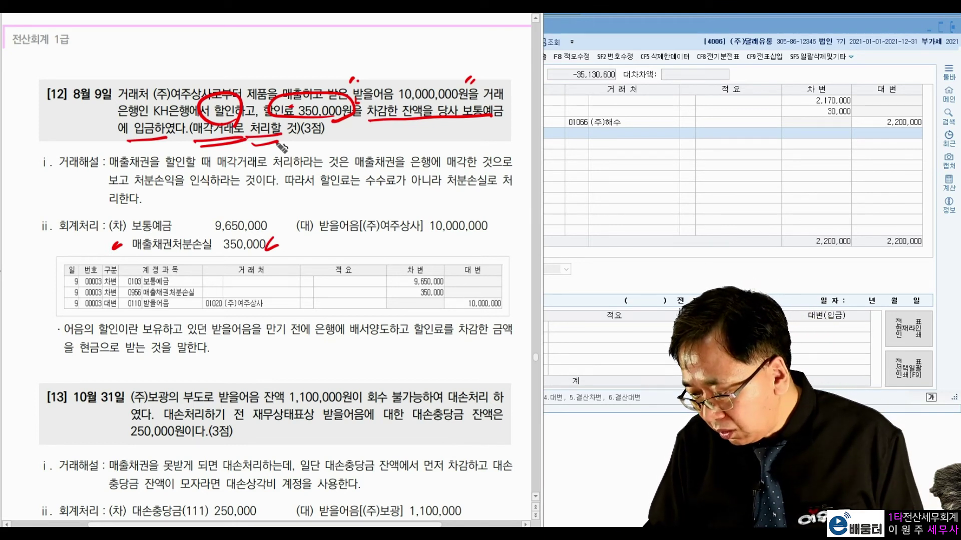
Underline and tick the 받을어음[(주)여주상사] 10,000,000 credit, tick 9,650,000, underline 매출채권처분손실 350,000, and clear the annotations.
mouse_move(312, 239)
mouse_down()
mouse_move(492, 232)
mouse_move(502, 206)
mouse_up()
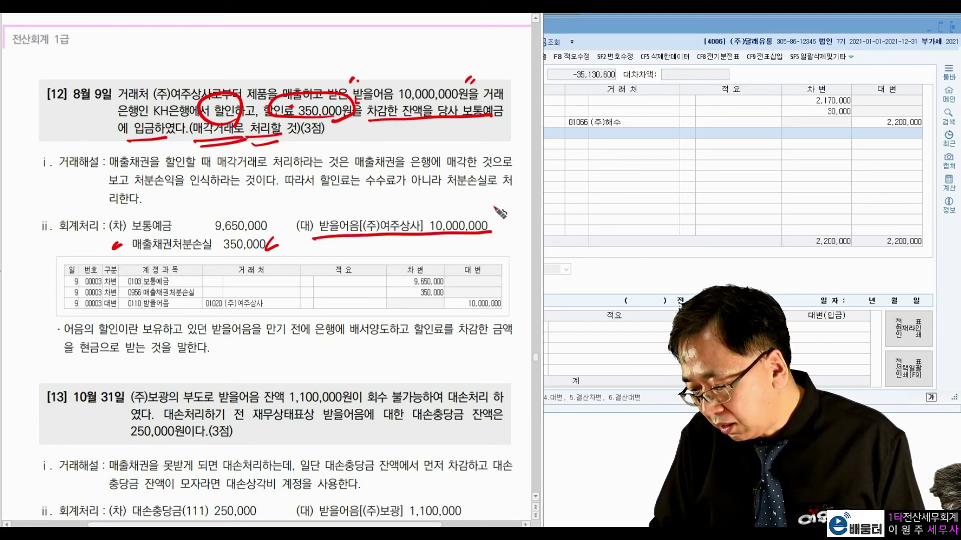
drag(418, 203, 363, 214)
drag(268, 206, 283, 205)
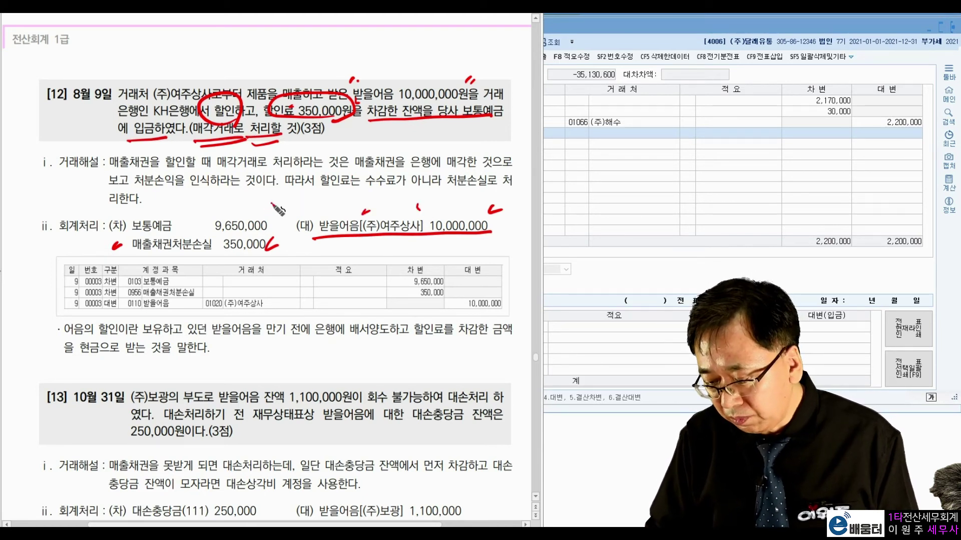
drag(150, 257, 262, 255)
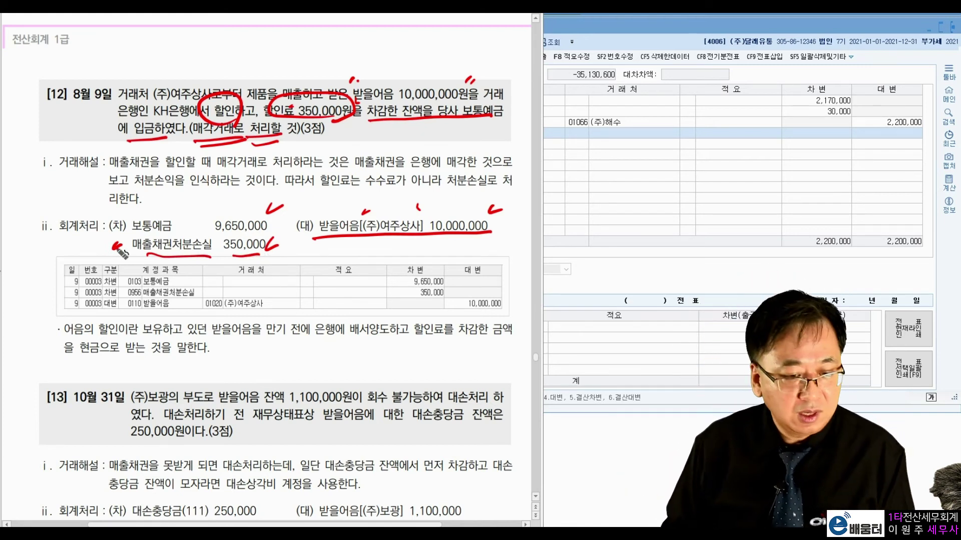
key(Escape)
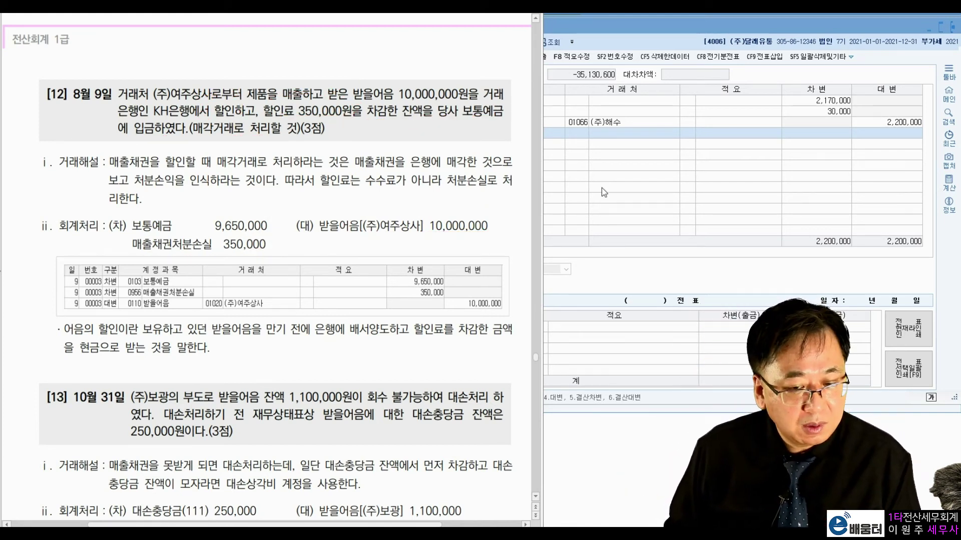
Return to the general voucher entry and set the voucher date to August 9.
click(632, 187)
click(429, 75)
text(089)
key(Return)
Enter a debit line for 9,650,000 with account 0103 보통예금 and no counterparty or description.
text(3)
key(Return)
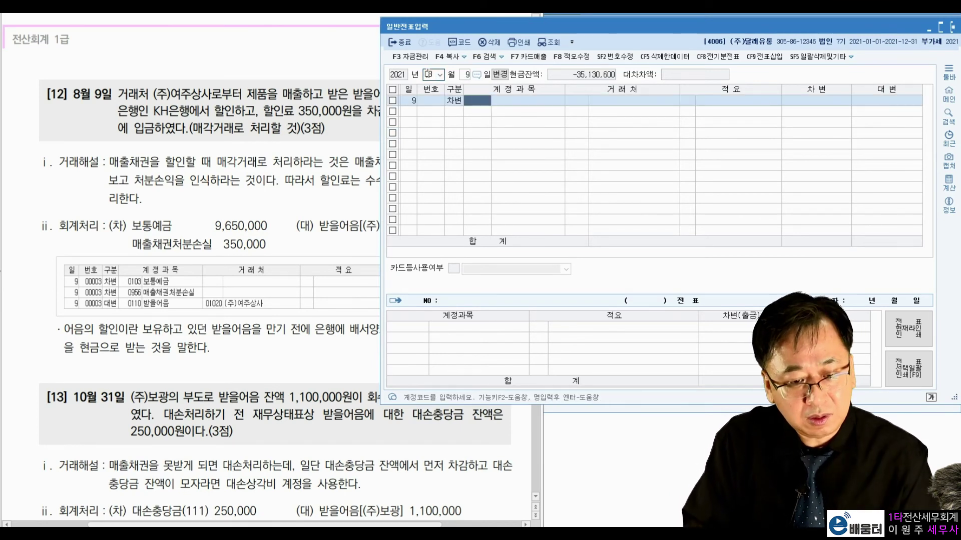
text(103)
key(Return)
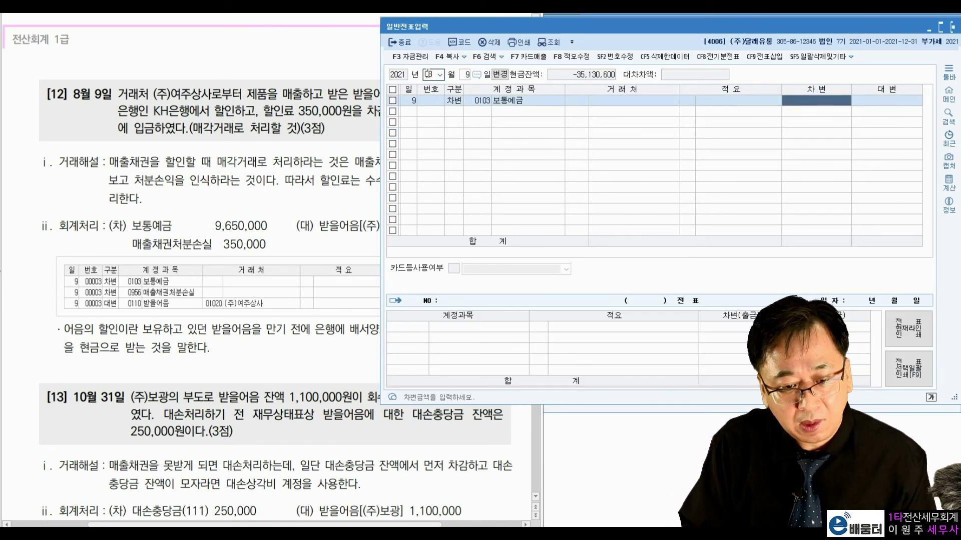
text(9,650,00)
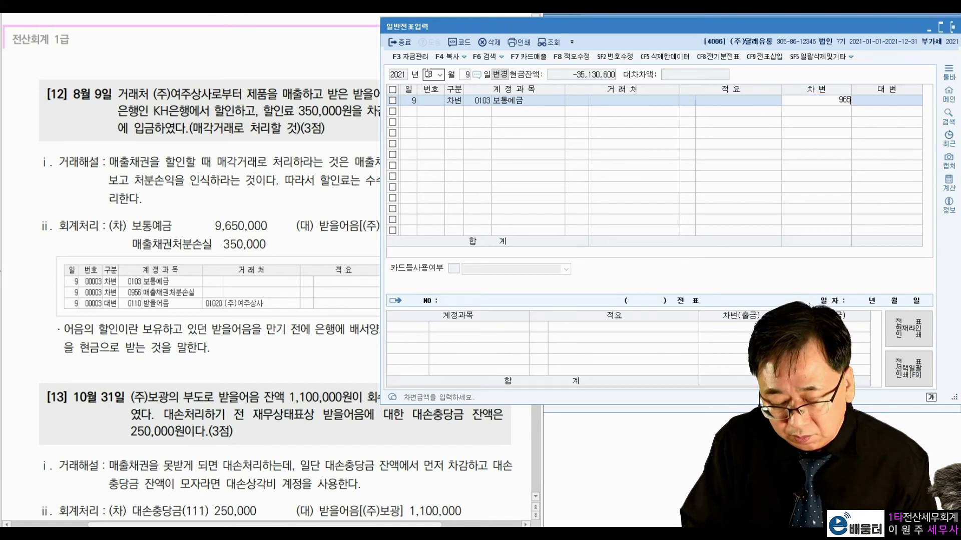
text(0)
key(Return)
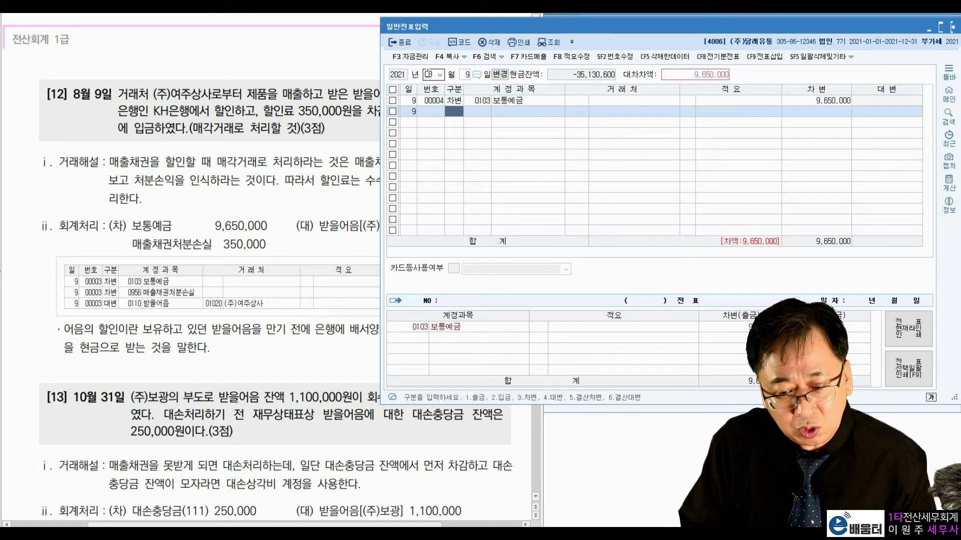
Start a second debit line with account 0956 매출채권처분손실, found by searching accounts for 처분손.
text(3)
key(Return)
text(처분손)
key(Return)
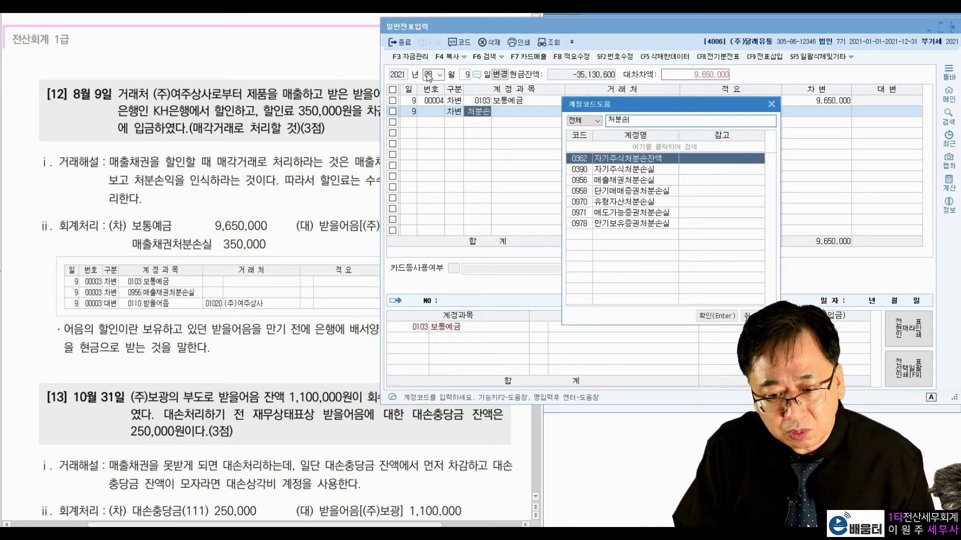
key(Down)
key(Down)
key(Return)
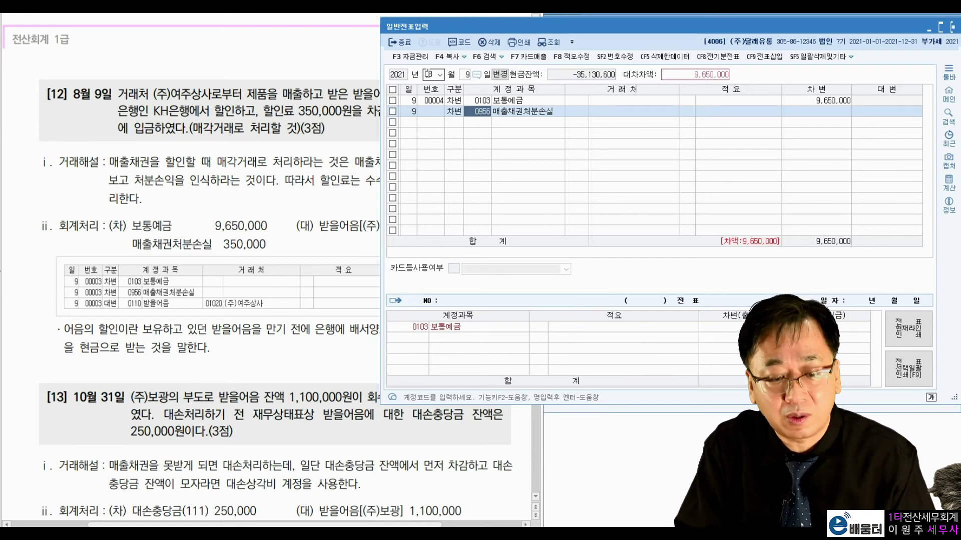
Search the accounts for 권처 and choose 0956 매출채권처분손실 for the second debit line again.
key(BackSpace)
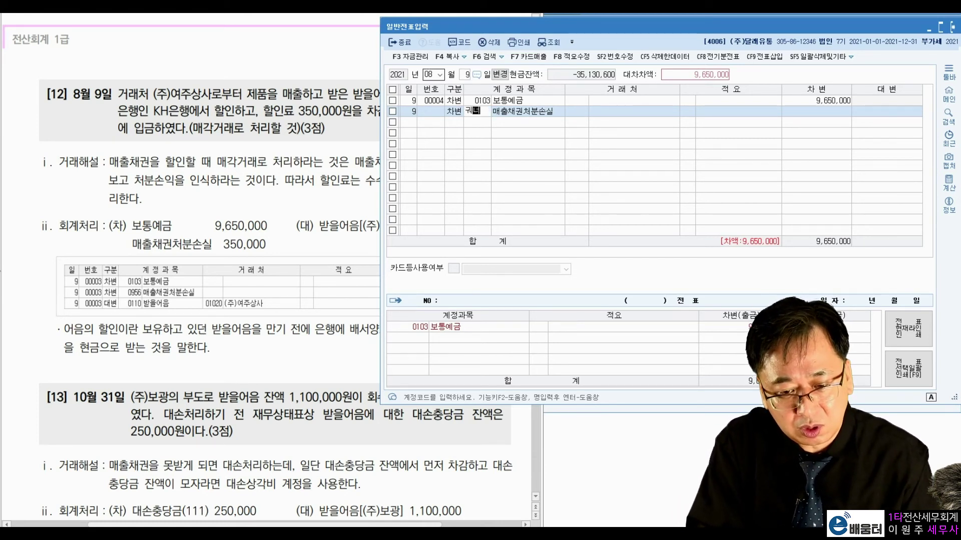
text(권처)
key(Return)
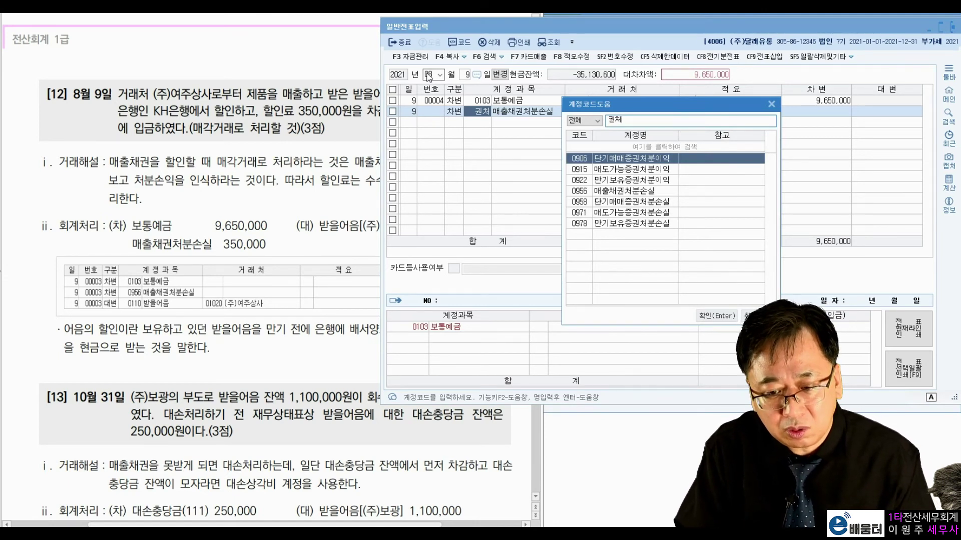
key(Down)
key(Down)
key(Down)
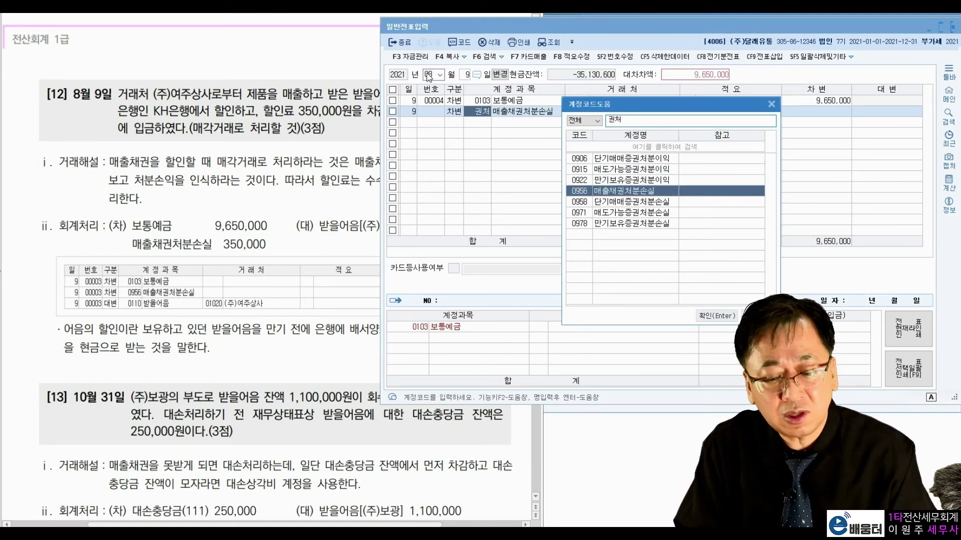
key(Return)
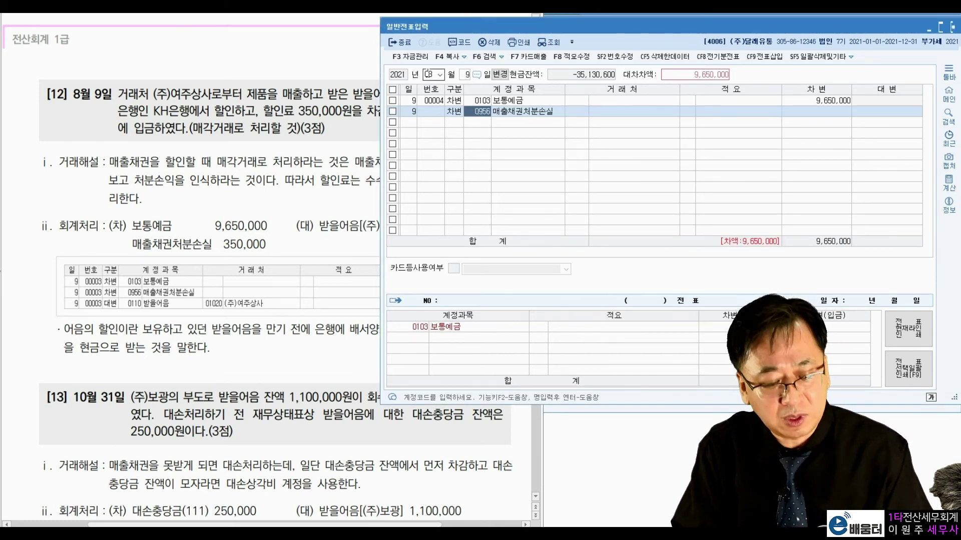
Look up 매출채권 in the account code help and assign 0956 매출채권처분손실 to the same line.
key(F2)
text(매출채)
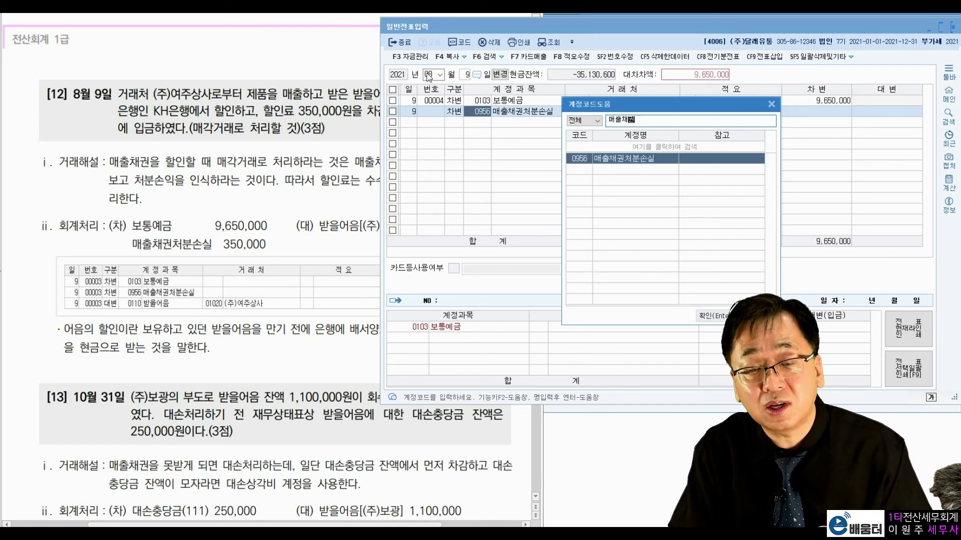
text(권)
key(Return)
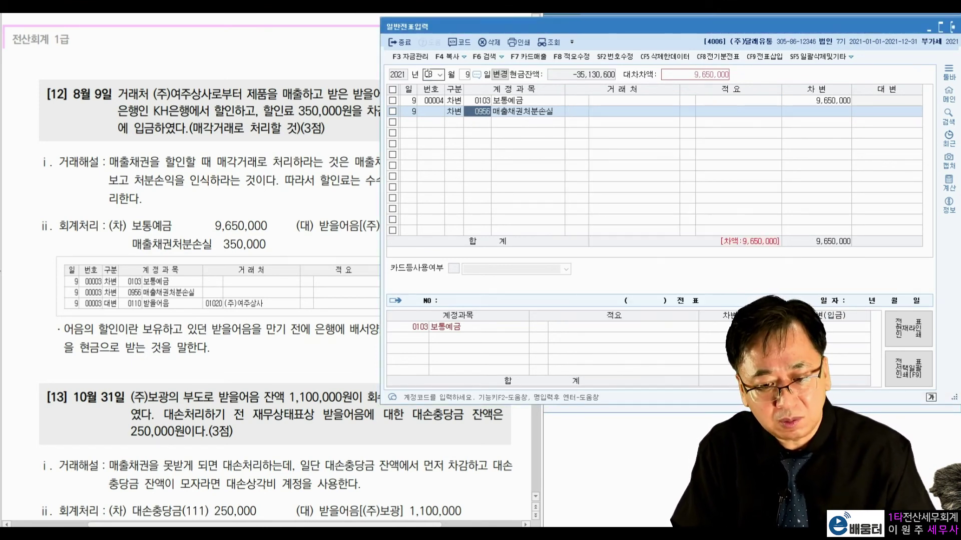
Complete the 매출채권처분손실 debit line with 350,000, leaving counterparty and description empty.
key(Return)
key(Return)
key(Return)
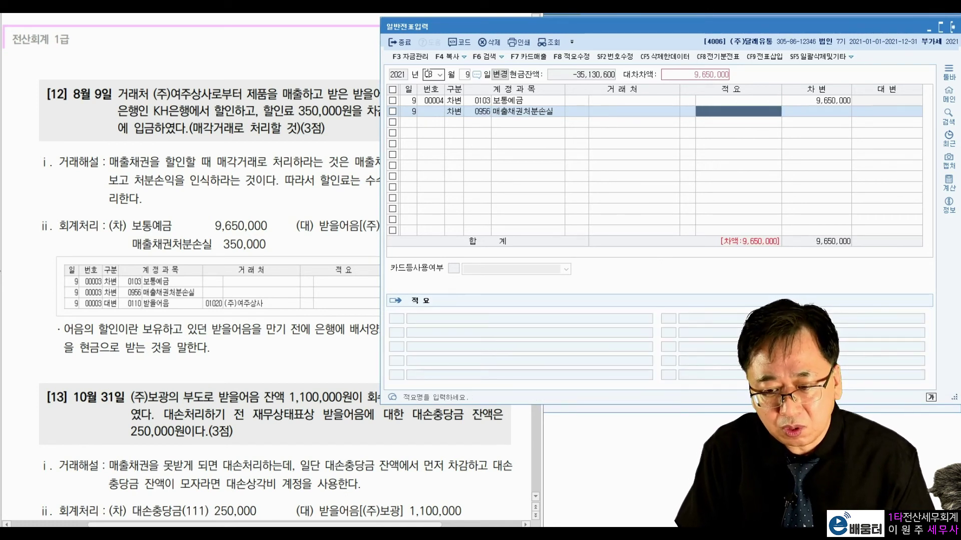
text(3500000)
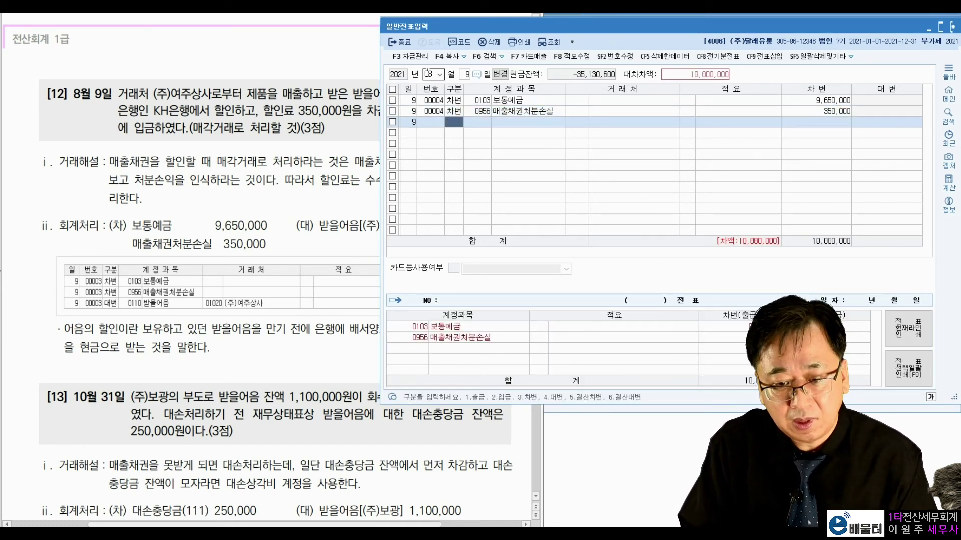
key(Return)
Enter a credit line for 10,000,000 with account 0110 받을어음 and counterparty 01020 (주)여주상사.
text(4)
key(Return)
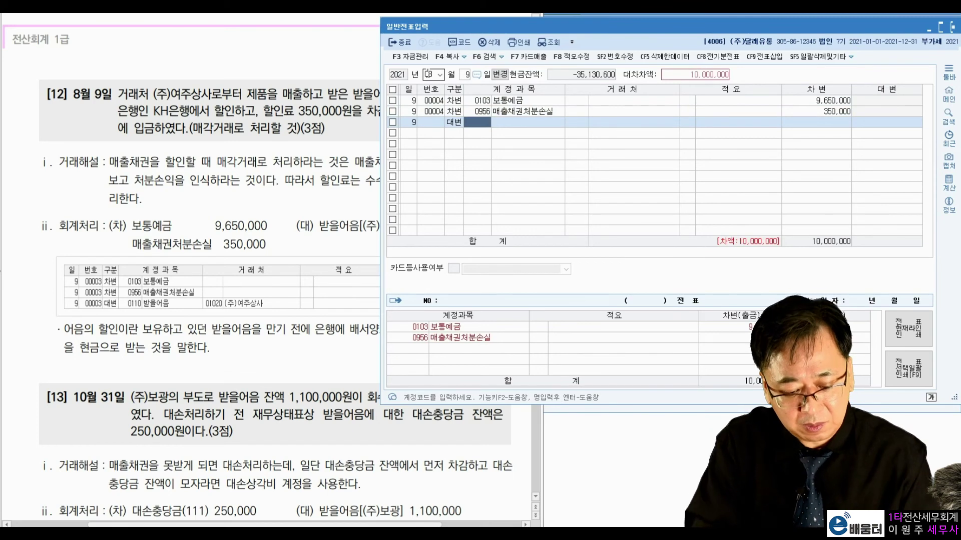
key(Hangul)
text(받을어)
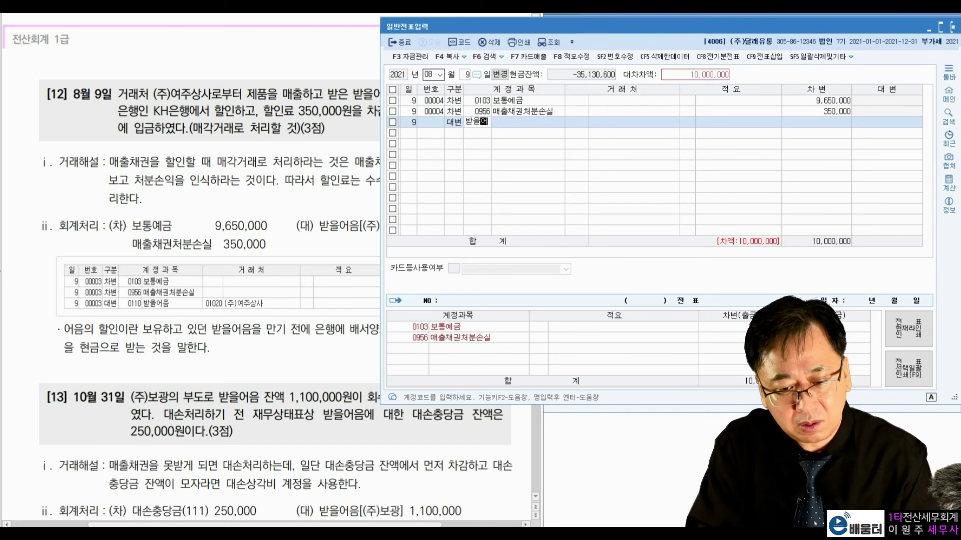
key(Return)
key(Return)
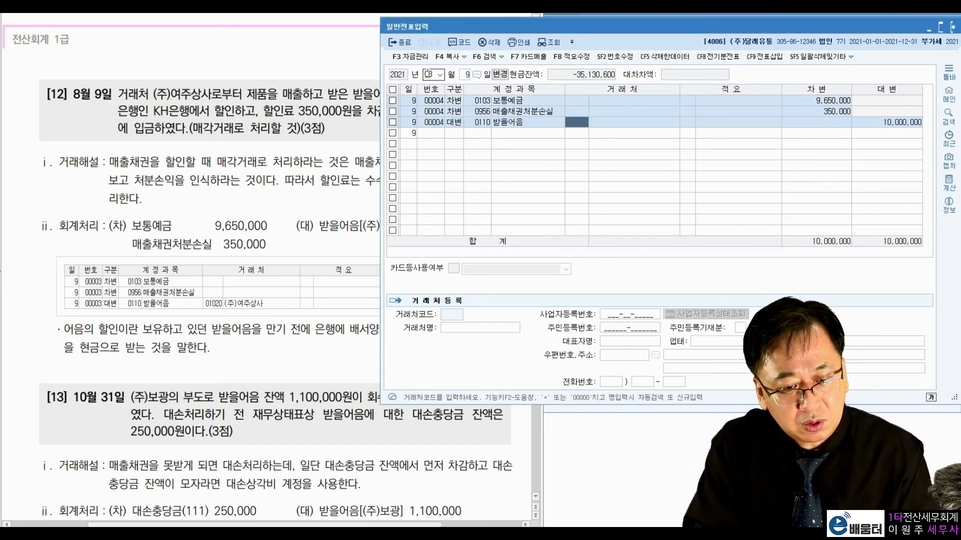
text(여주)
key(Return)
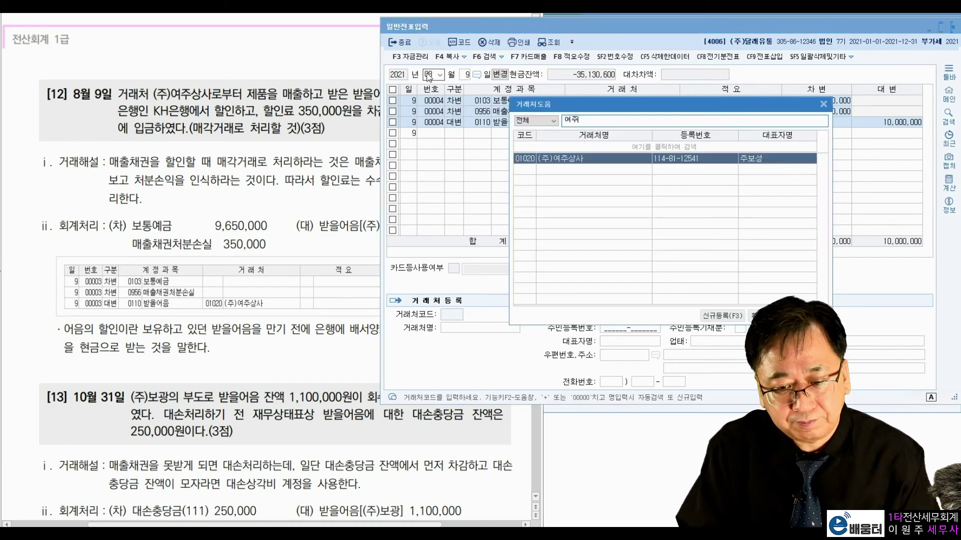
key(Return)
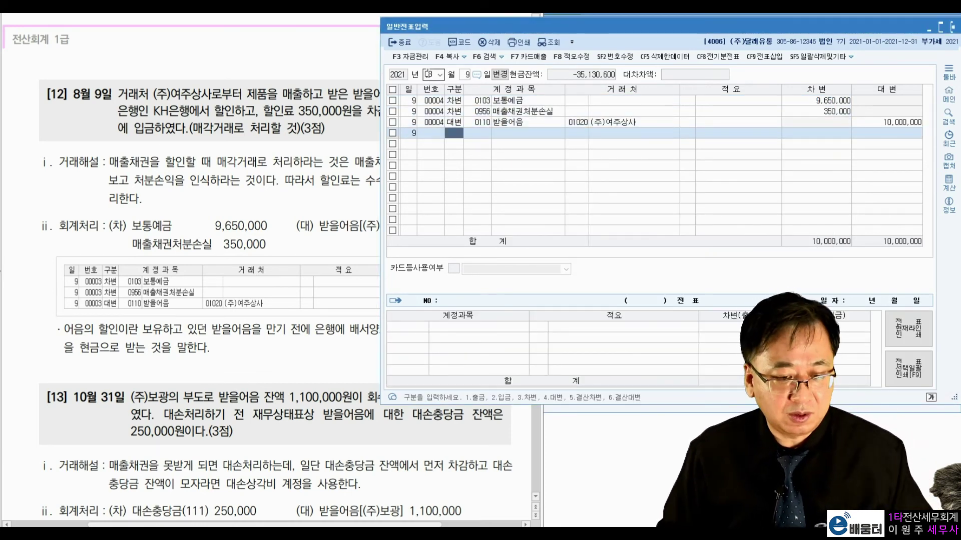
Examine transaction [13] of October 31 in the textbook, including its explanation and journal entry.
click(260, 365)
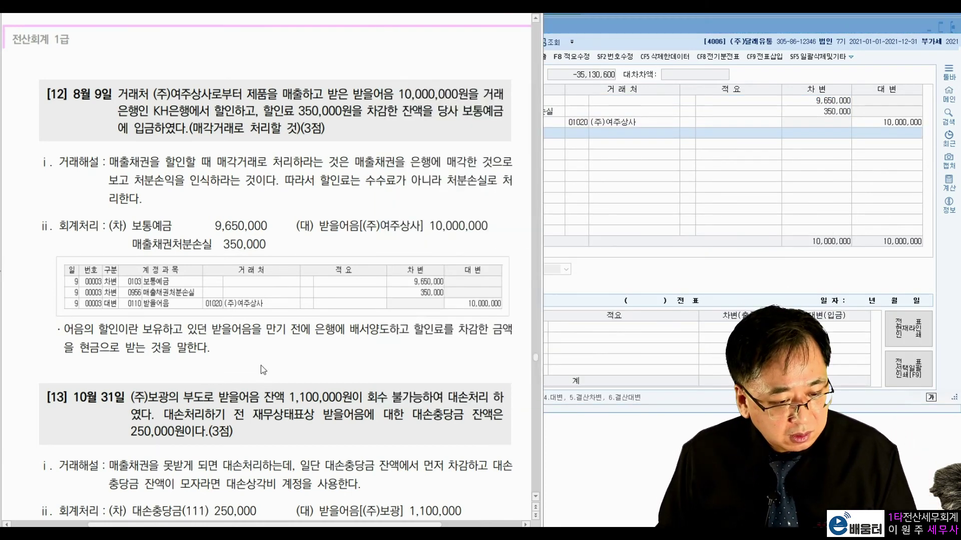
scroll(266, 357, down, 3)
scroll(267, 358, down, 2)
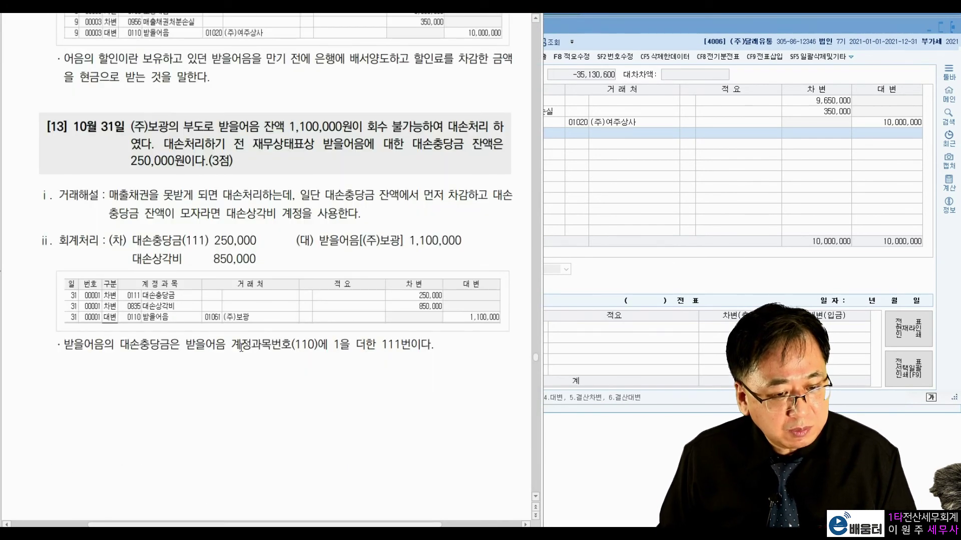
scroll(244, 338, down, 1)
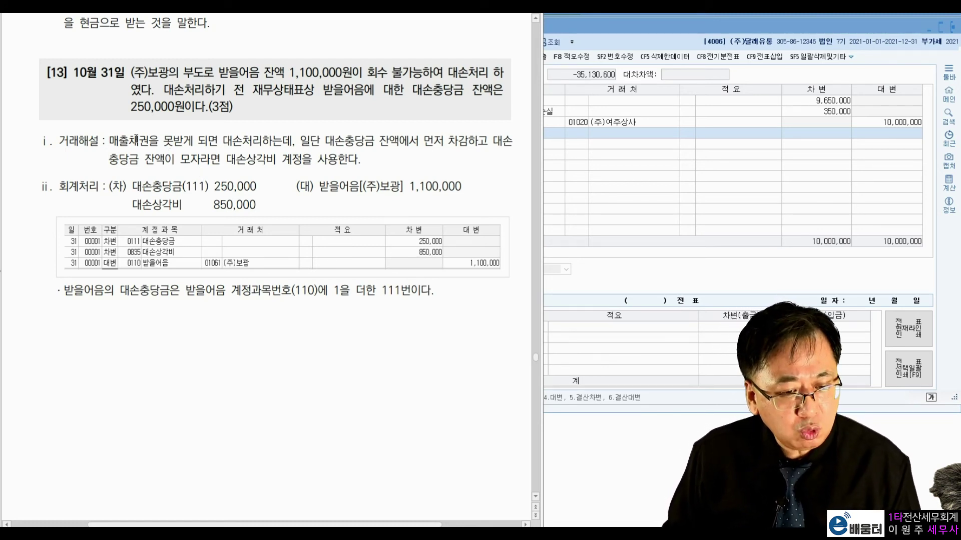
scroll(125, 175, down, 5)
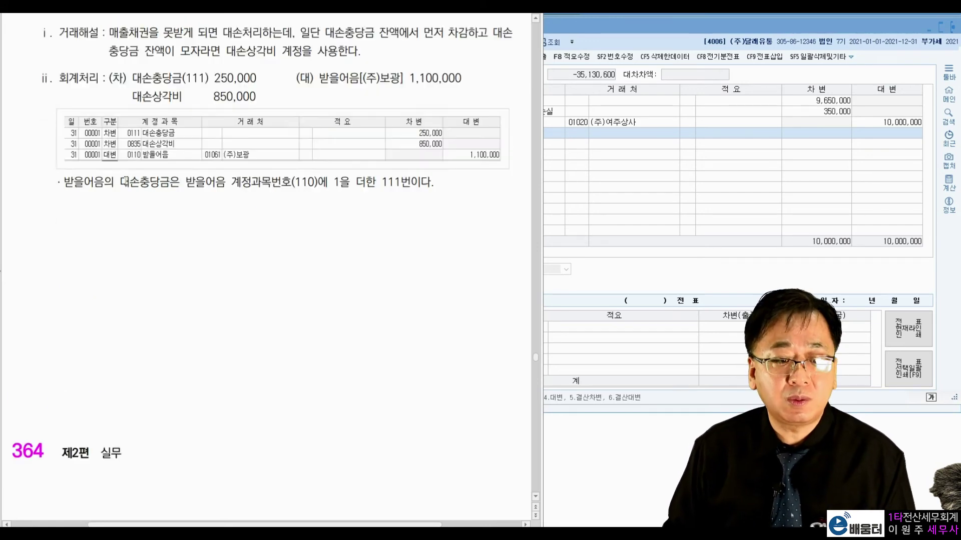
scroll(125, 185, up, 6)
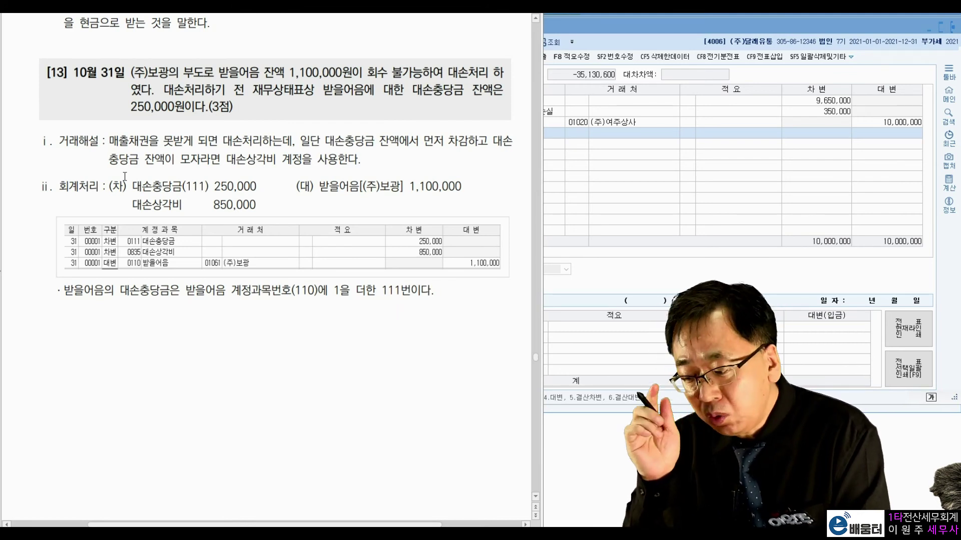
Mark 받을어음[(주)보광] 1,100,000, the 대손충당금 balance of 250,000 and 대손상각비 850,000 in transaction [13], and clear the annotations.
drag(325, 203, 475, 197)
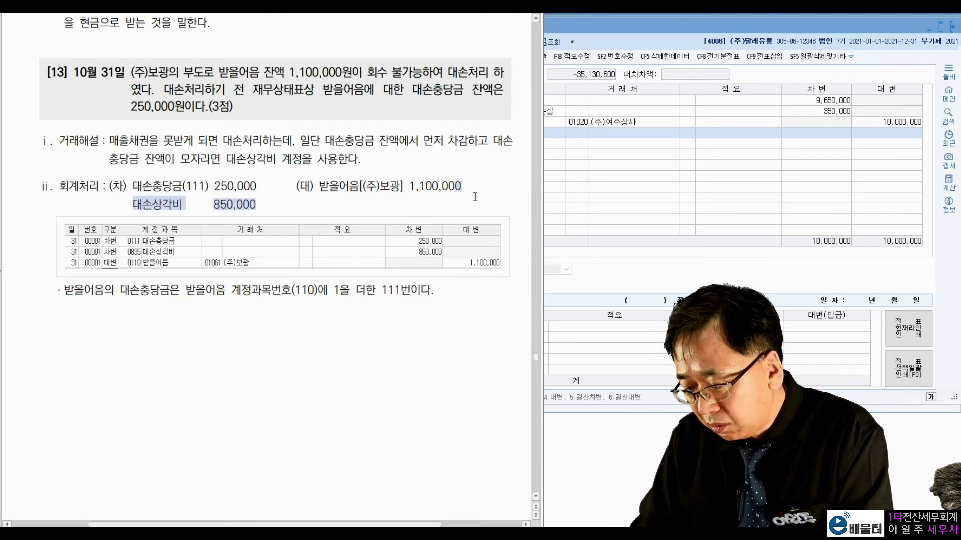
mouse_move(315, 198)
mouse_down()
mouse_move(463, 198)
mouse_move(483, 170)
mouse_up()
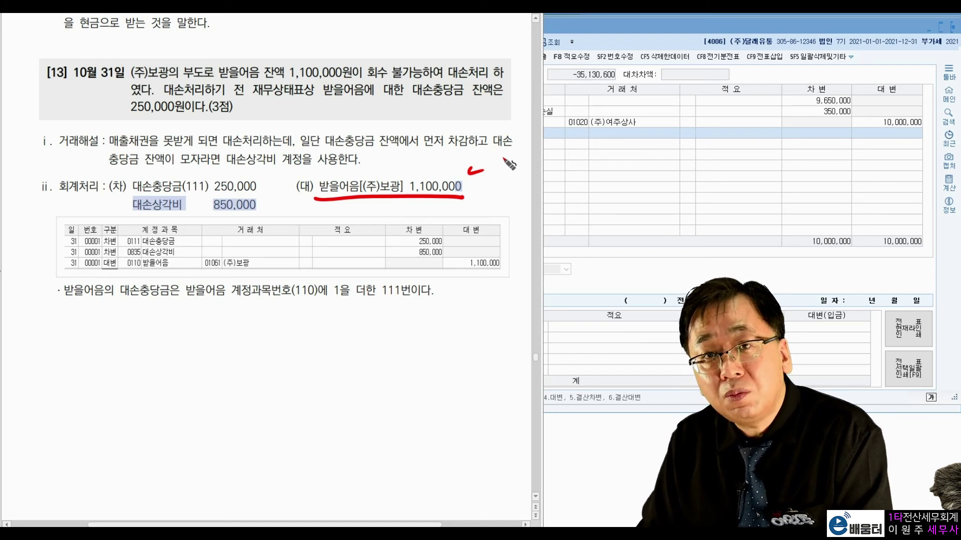
drag(416, 102, 495, 96)
drag(193, 108, 181, 123)
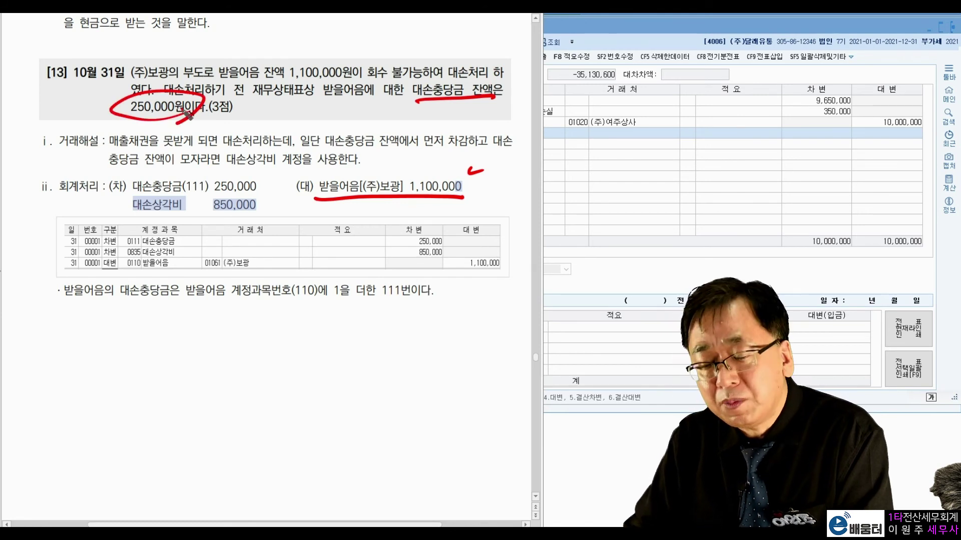
mouse_move(332, 70)
mouse_down()
mouse_move(356, 45)
mouse_move(332, 74)
mouse_move(283, 53)
mouse_move(198, 96)
mouse_move(187, 118)
mouse_up()
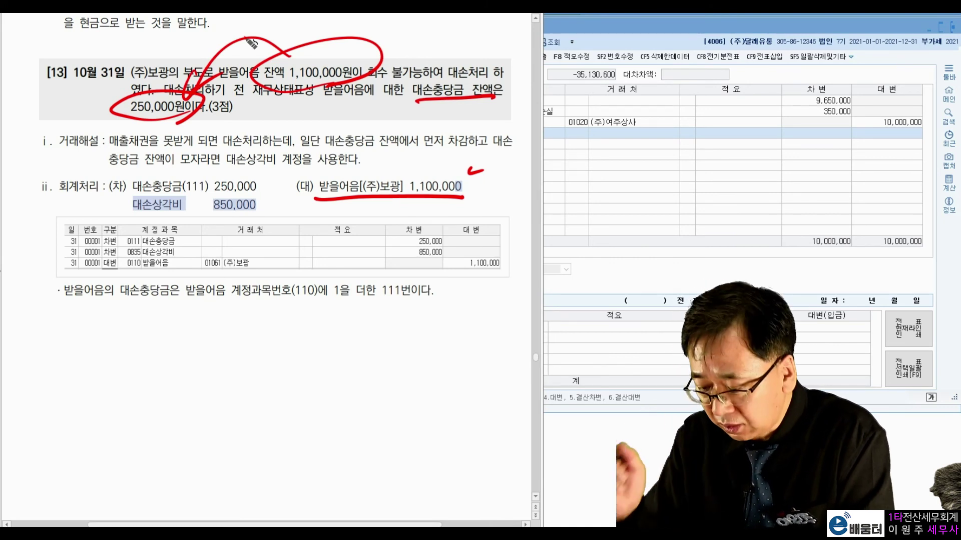
drag(260, 171, 280, 169)
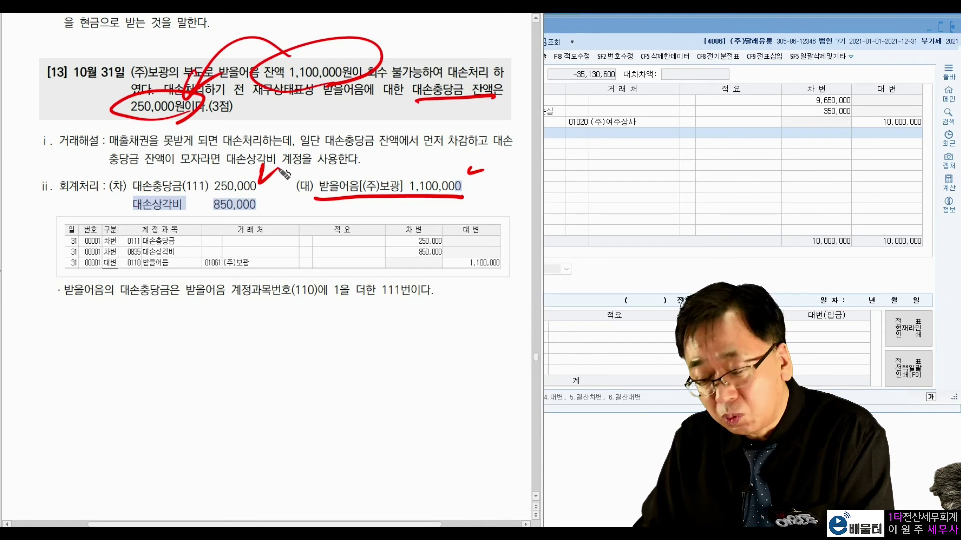
drag(212, 216, 275, 198)
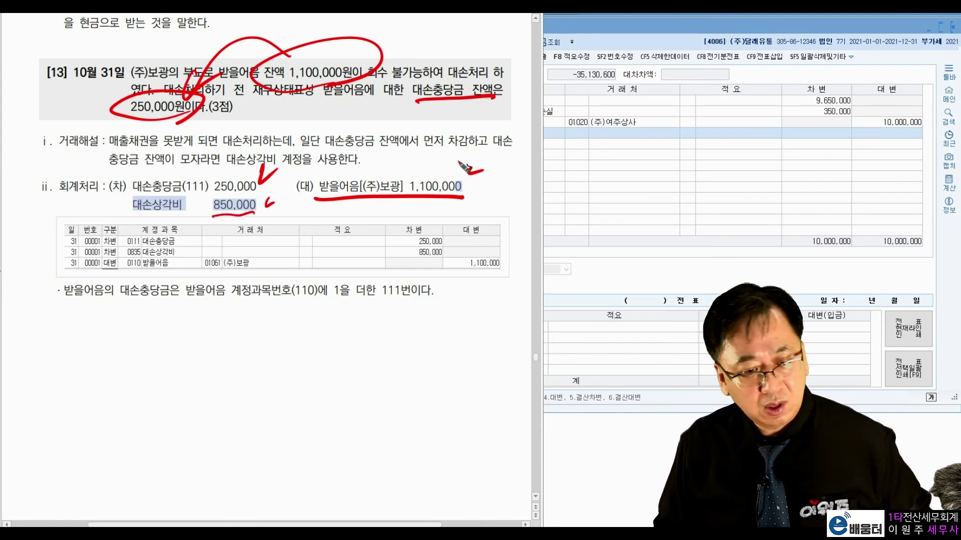
key(Escape)
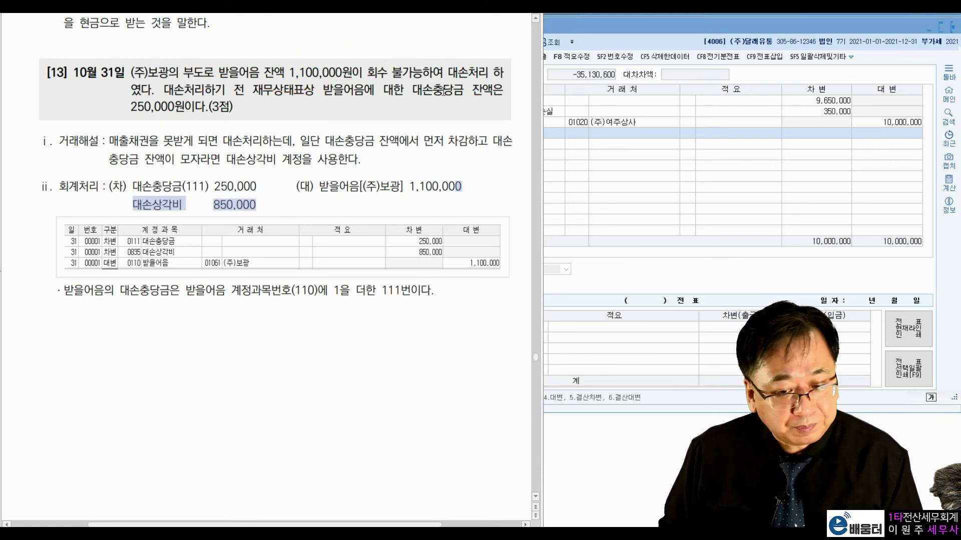
Return to the general voucher entry and set the voucher date to October 31.
click(680, 214)
click(428, 74)
text(11)
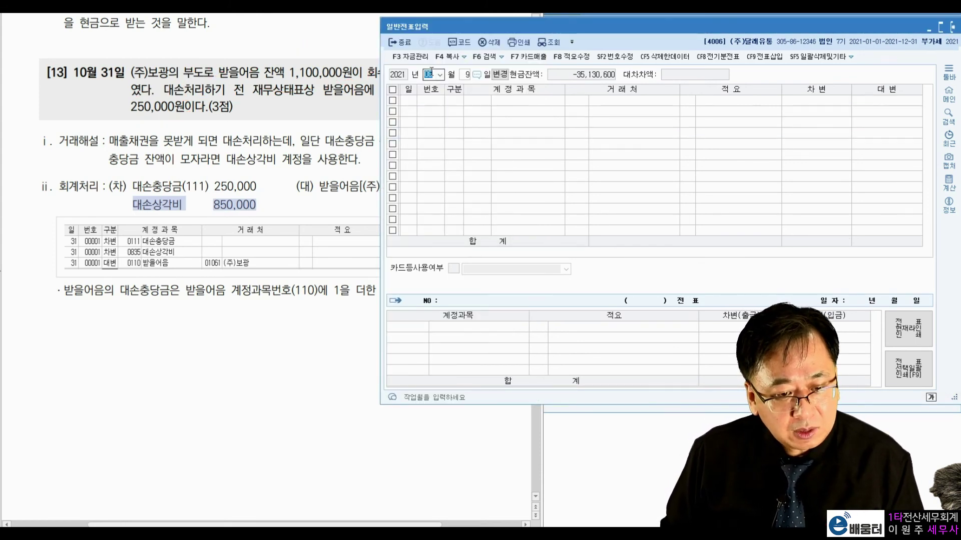
text(031)
key(Return)
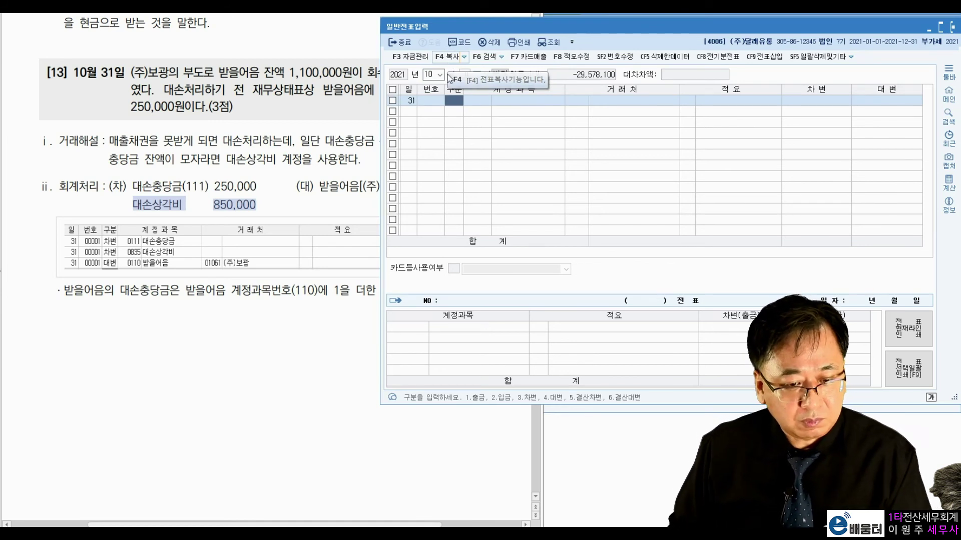
Enter a debit line for 250,000 with account 0111 대손충당금 for 받을어음, leaving counterparty and description empty.
text(3)
text(대손)
text(충)
key(Return)
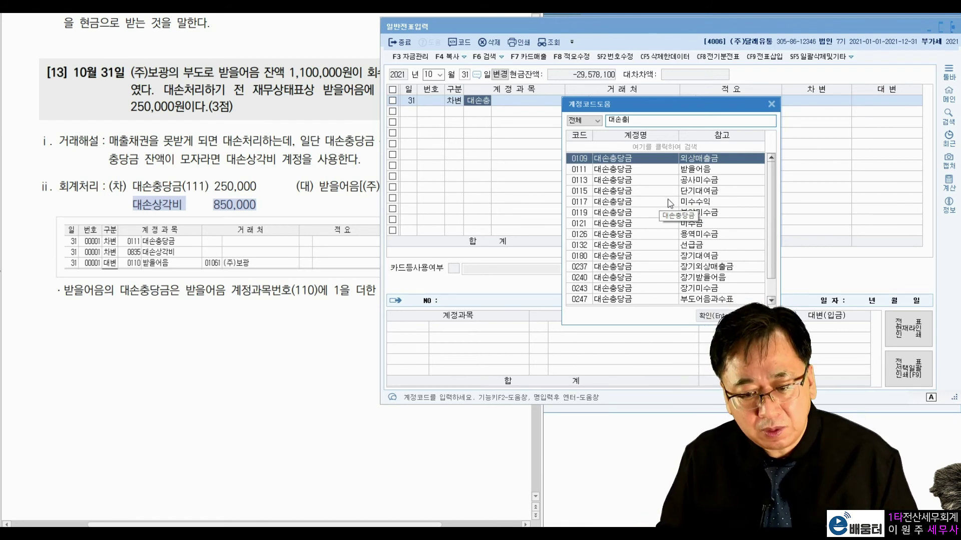
click(702, 173)
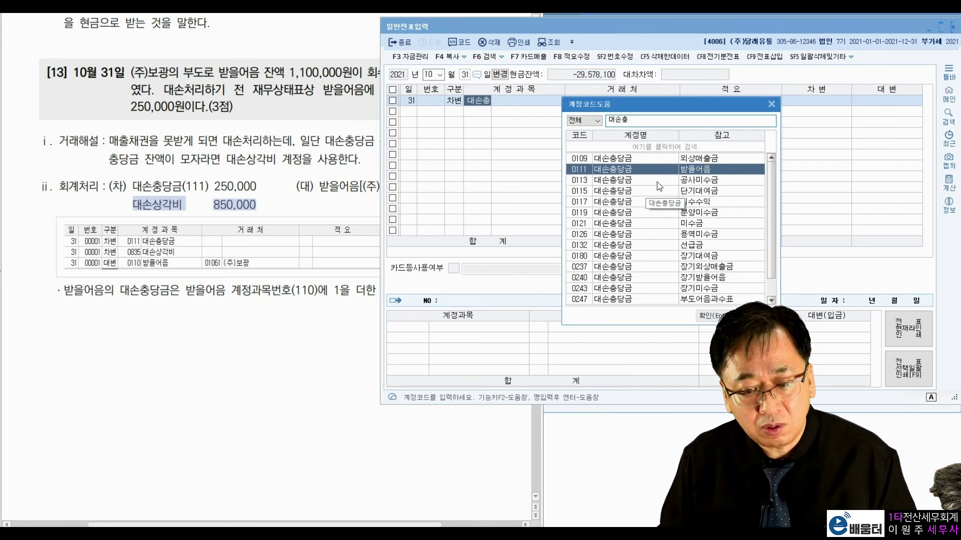
double_click(690, 172)
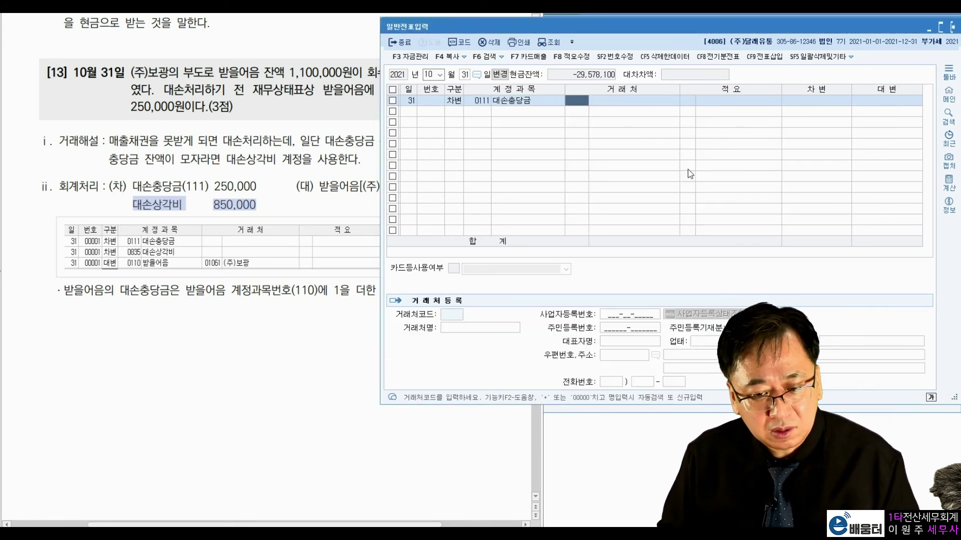
key(Return)
key(Return)
text(25)
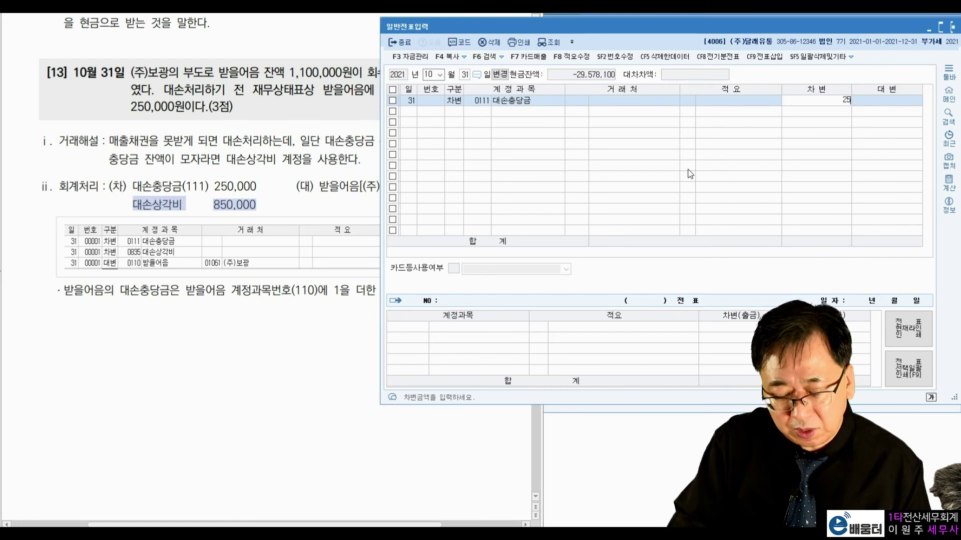
text(0,000)
key(Return)
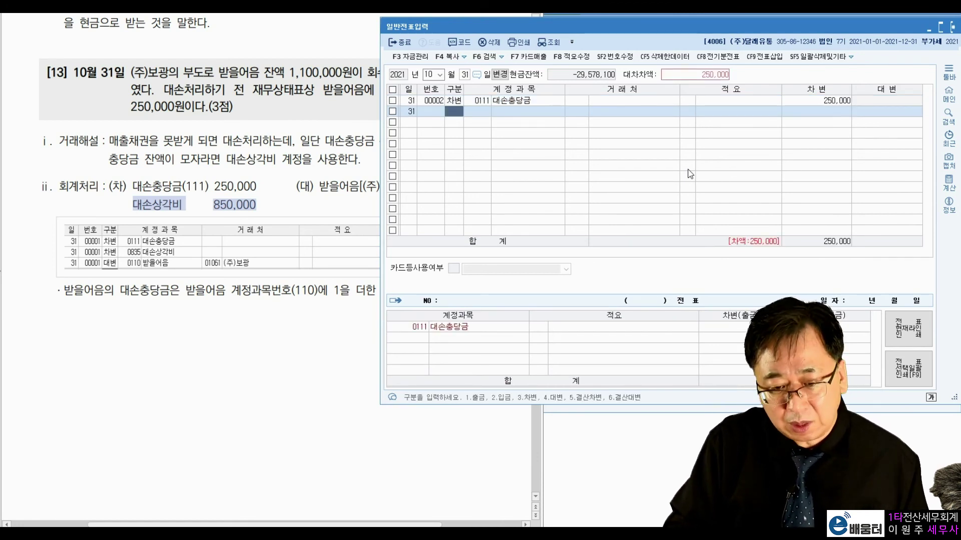
Add a debit line for 850,000 with account 0835 대손상각비 (판매관리비), leaving counterparty and description empty.
text(3)
key(Return)
text(대손)
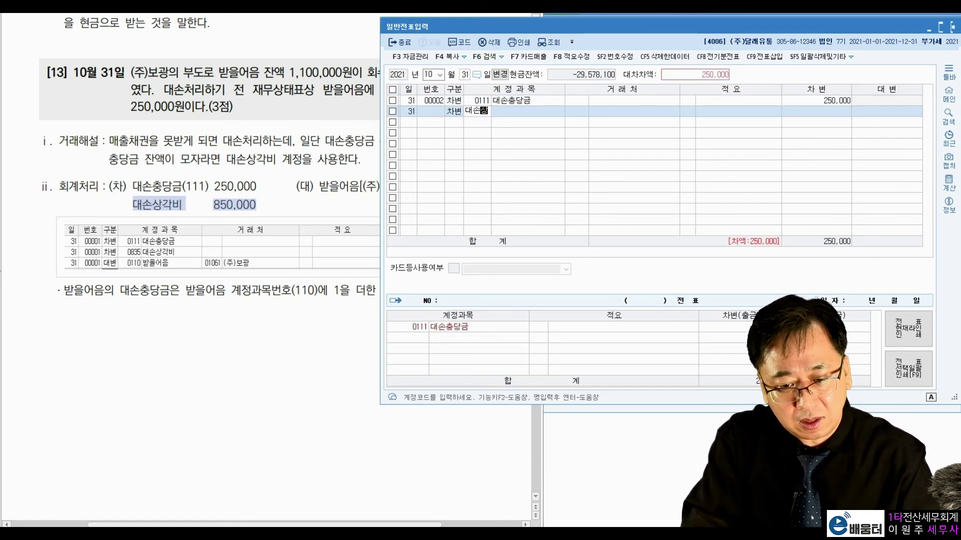
text(상)
key(Return)
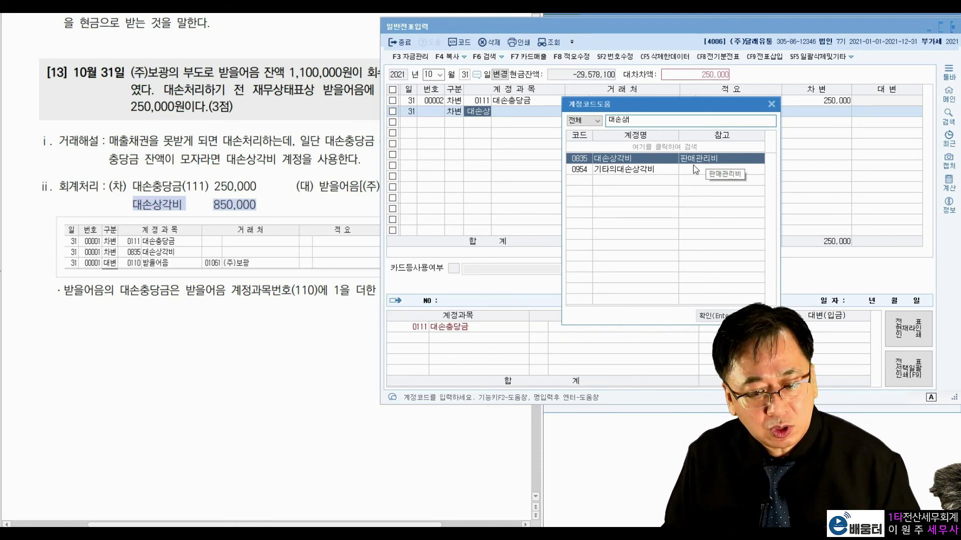
double_click(645, 158)
key(Return)
key(Return)
key(Return)
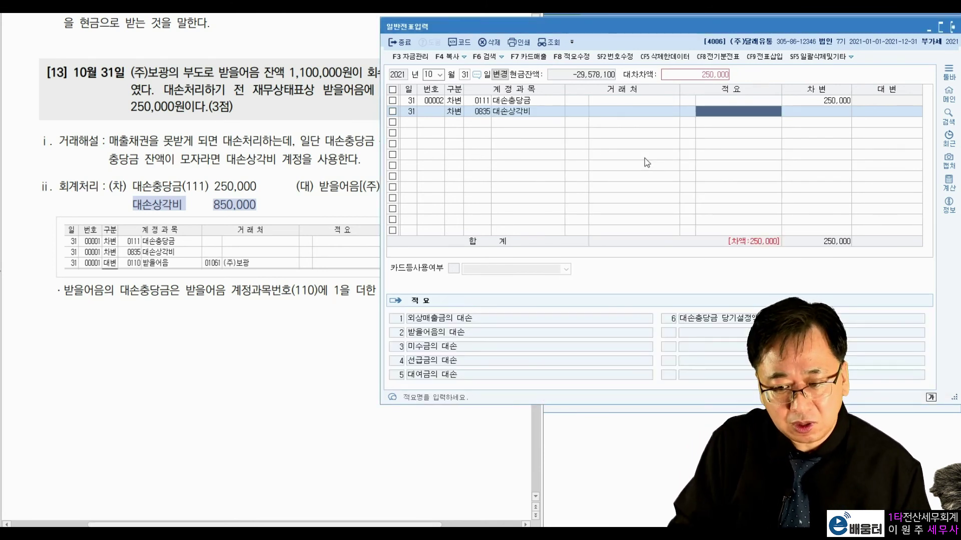
key(Return)
text(850,000)
key(Return)
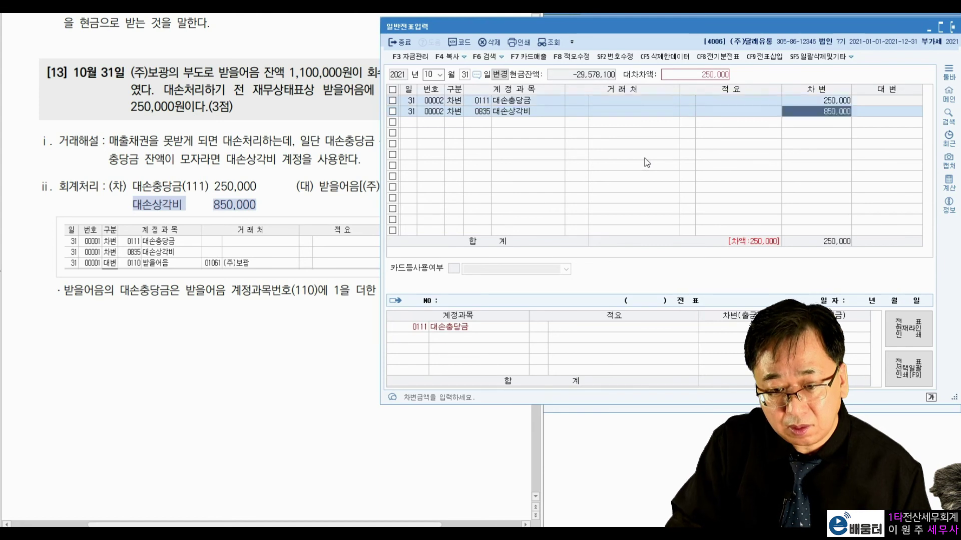
Add a credit line for 1,100,000 with account 0110 받을어음, leaving the description empty.
text(4)
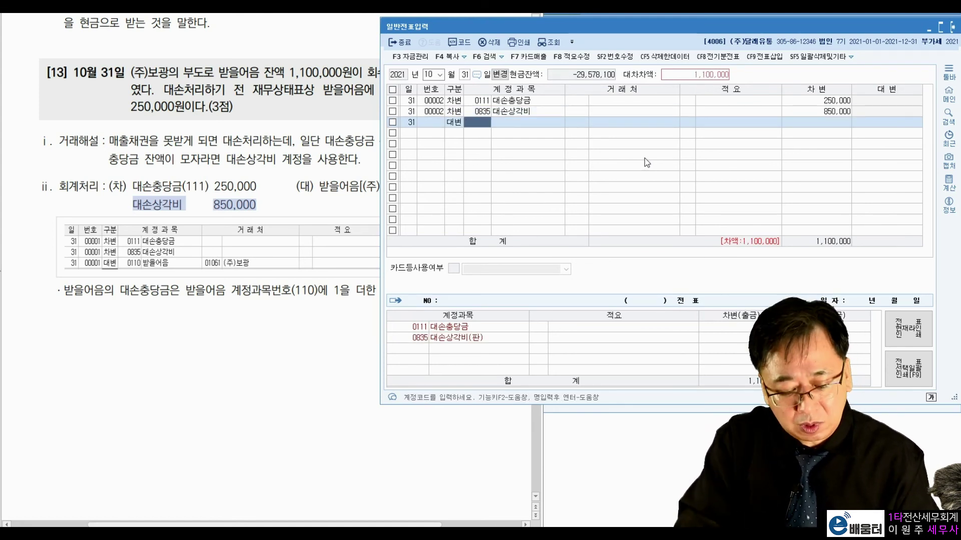
text(110)
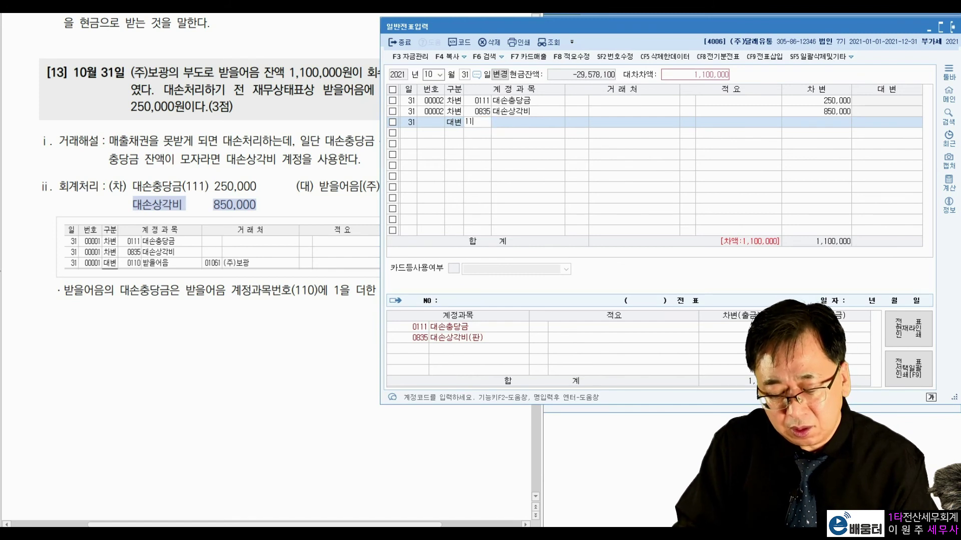
key(Return)
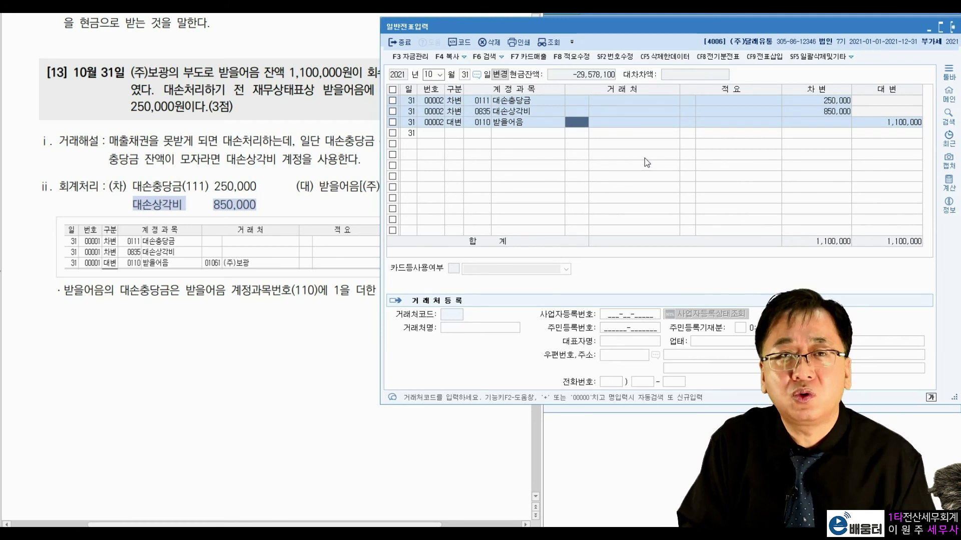
key(shift+Tab)
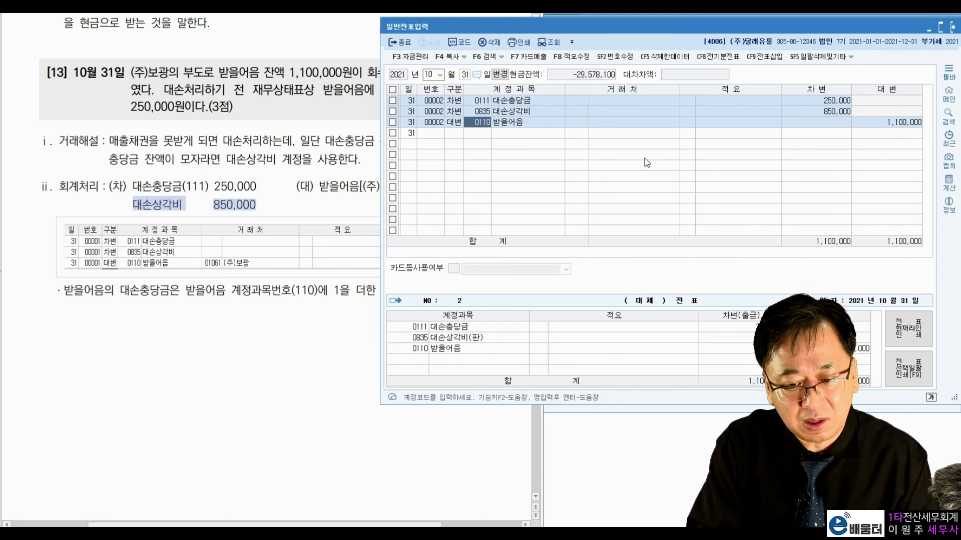
text(받을어)
key(Return)
key(Return)
key(Return)
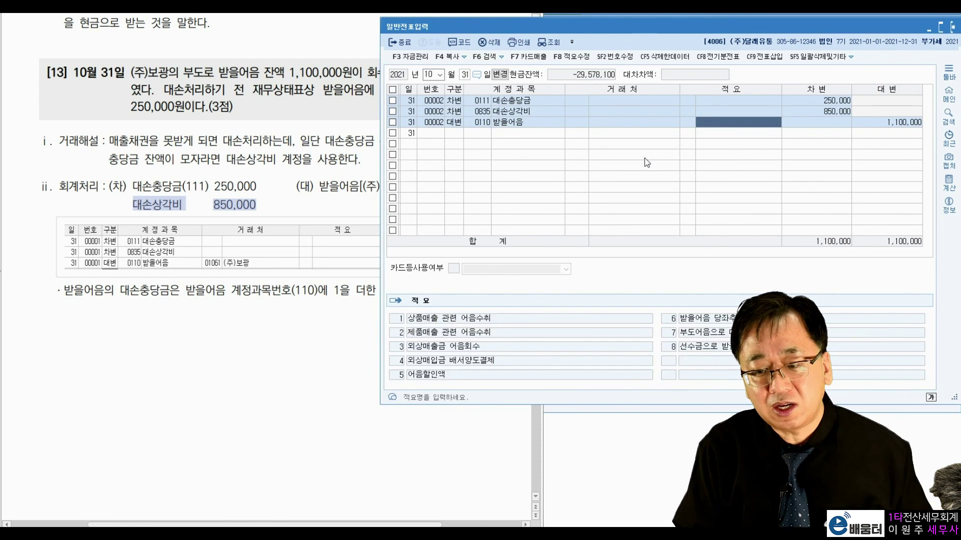
key(Return)
key(Return)
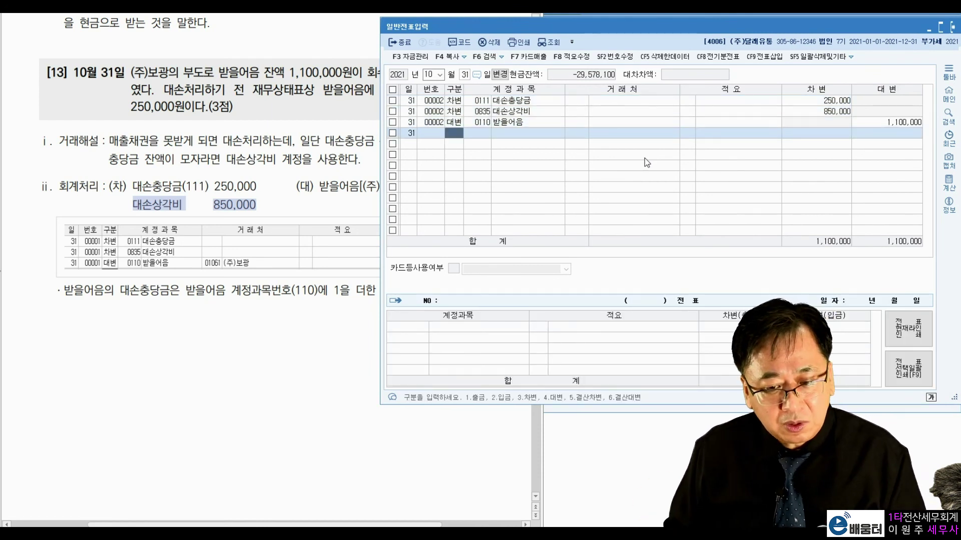
Assign (주)보광 as the counterparty of the 받을어음 credit line.
click(593, 122)
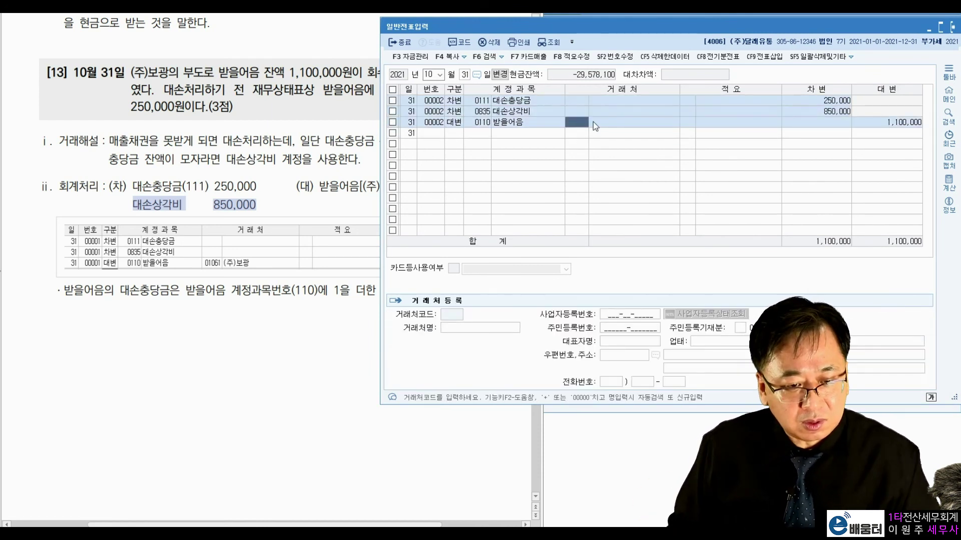
text(보광)
key(Return)
key(Return)
key(Return)
key(Return)
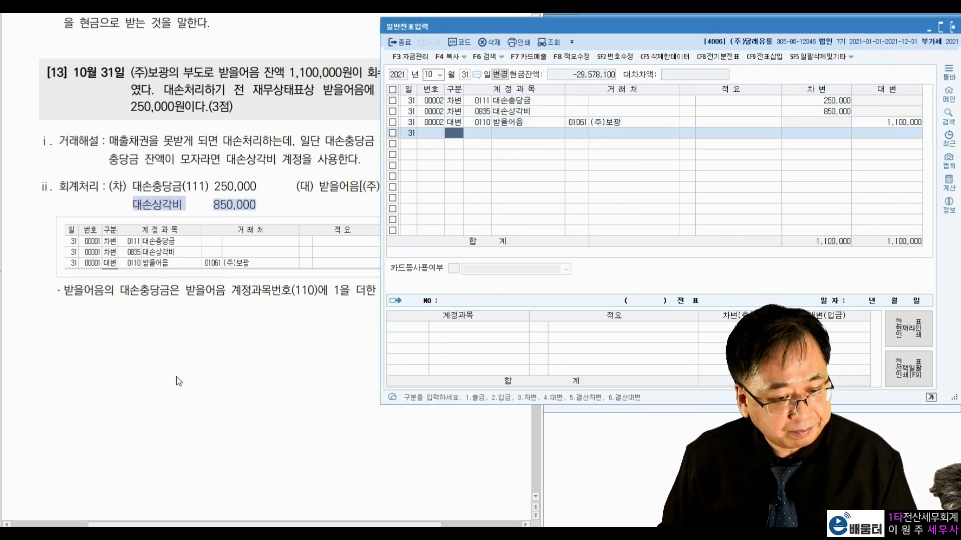
Go to transaction [14] of August 3 in the textbook and mark the confirmed bad debt wording, 보통예금 4,000,000 and the 대손충당금(109) credit.
click(185, 376)
scroll(185, 375, down, 4)
scroll(187, 374, down, 10)
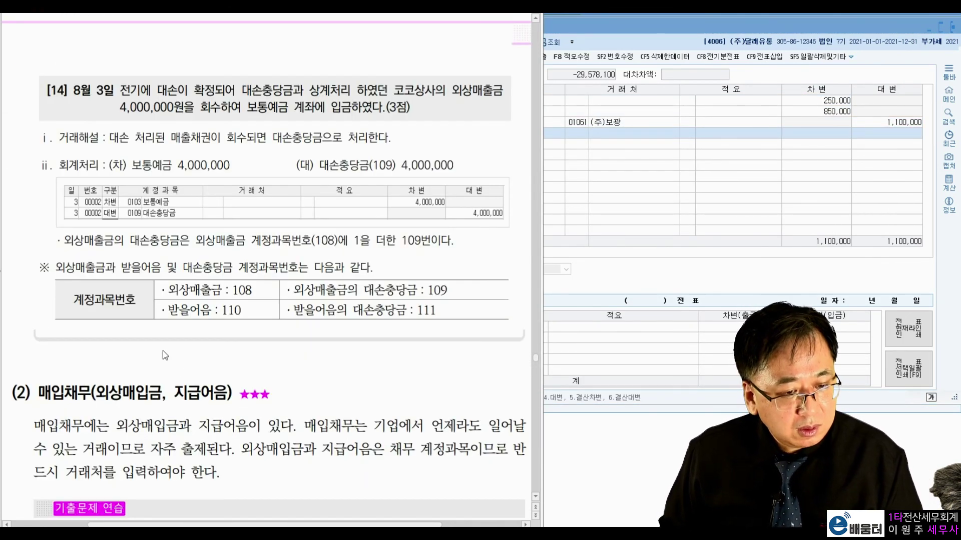
scroll(165, 355, up, 2)
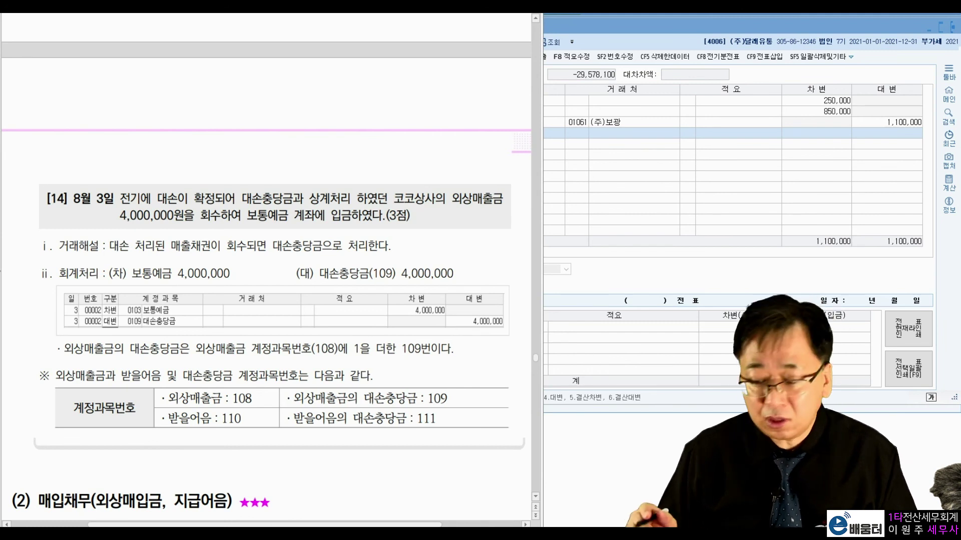
drag(245, 215, 242, 211)
drag(325, 216, 323, 213)
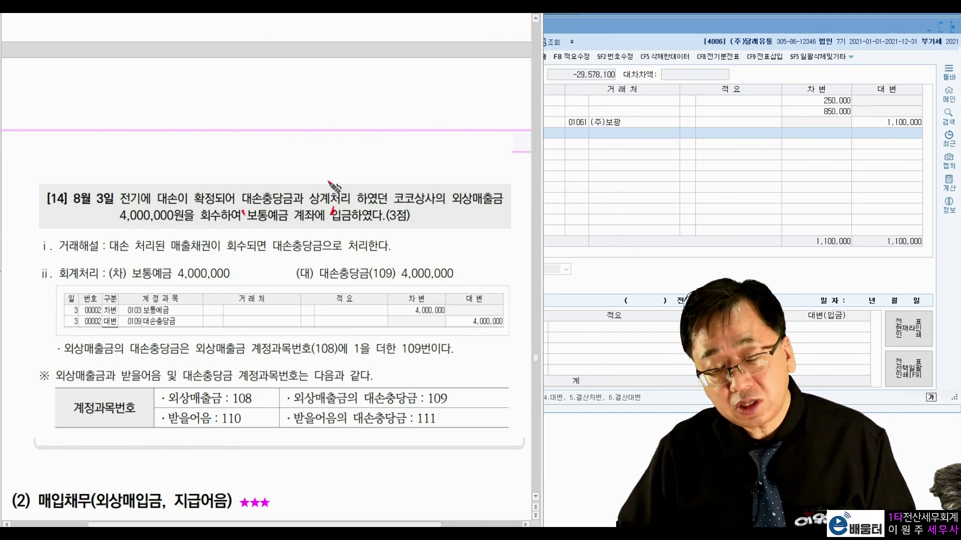
drag(237, 262, 245, 261)
drag(106, 267, 114, 261)
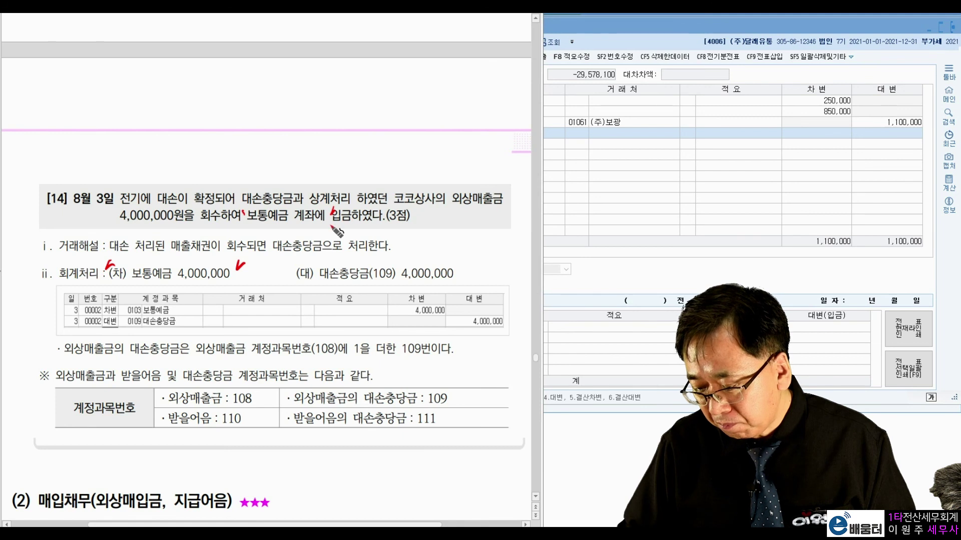
mouse_move(195, 205)
mouse_down()
mouse_move(157, 202)
mouse_move(335, 199)
mouse_up()
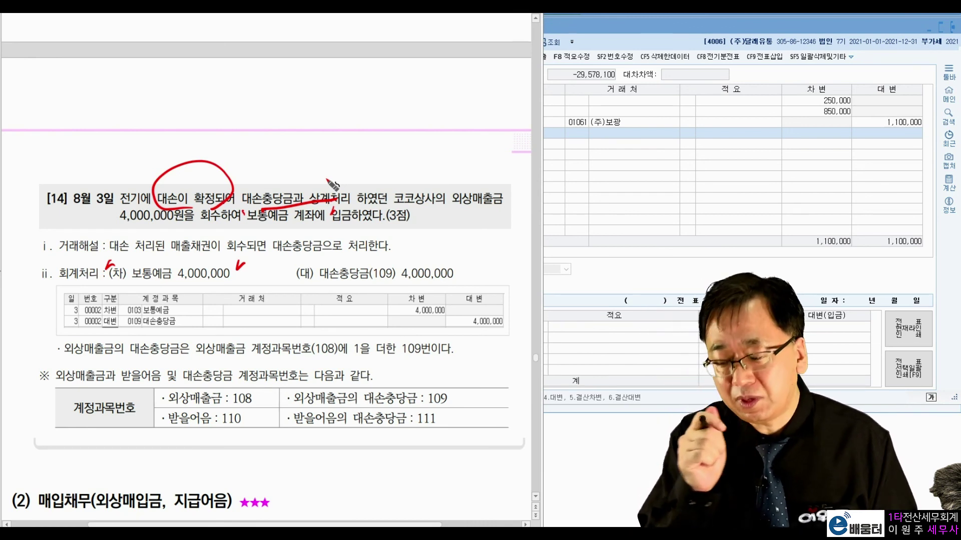
drag(462, 264, 478, 260)
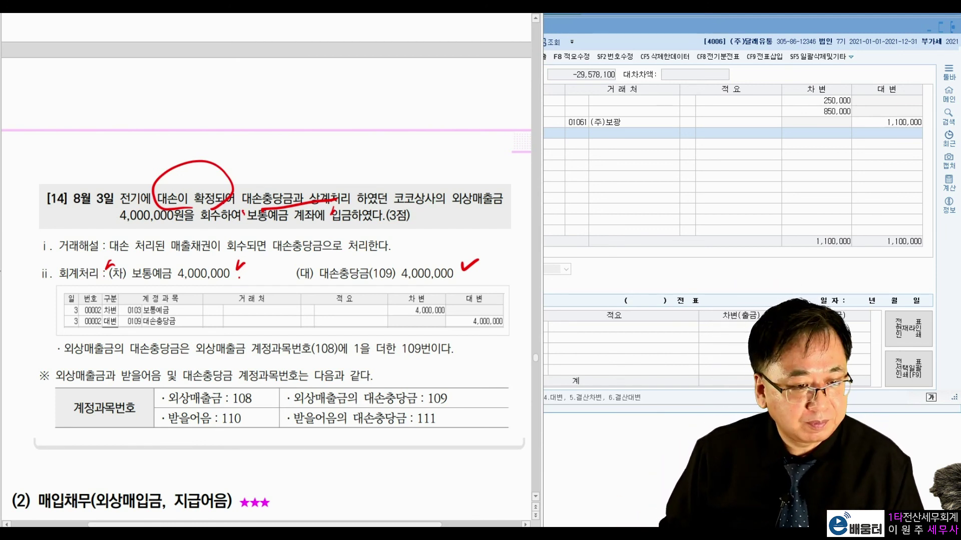
Return to the general voucher entry and set the voucher date to August 3.
click(700, 222)
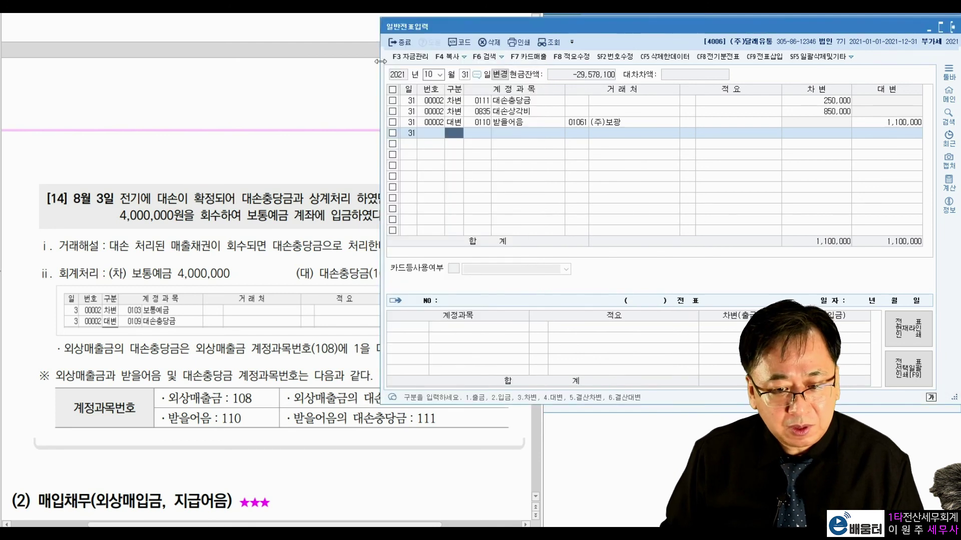
click(427, 75)
text(08)
key(Return)
text(3)
key(Return)
Enter a debit line for 4,000,000 with account 0103 보통예금, leaving counterparty and description empty.
text(3)
key(Return)
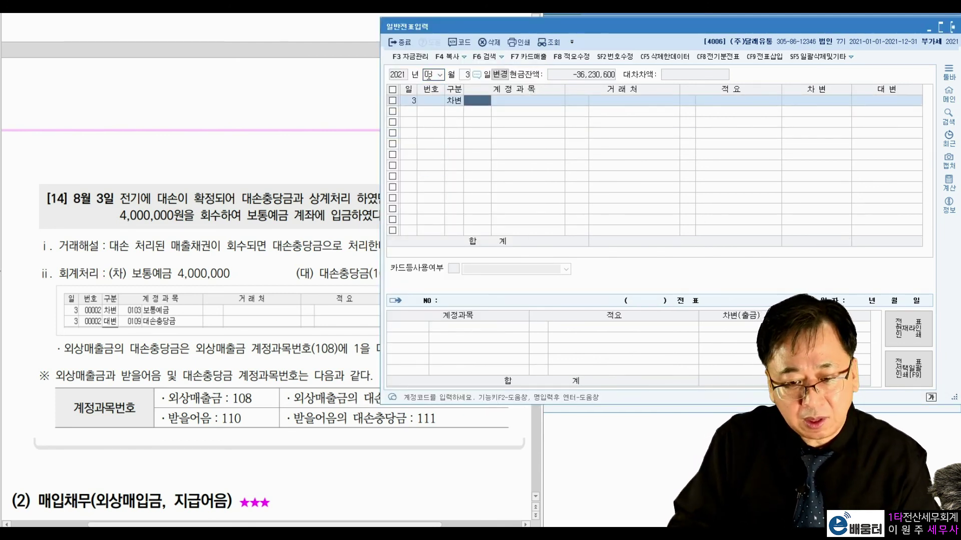
text(103)
key(Return)
key(Return)
key(Return)
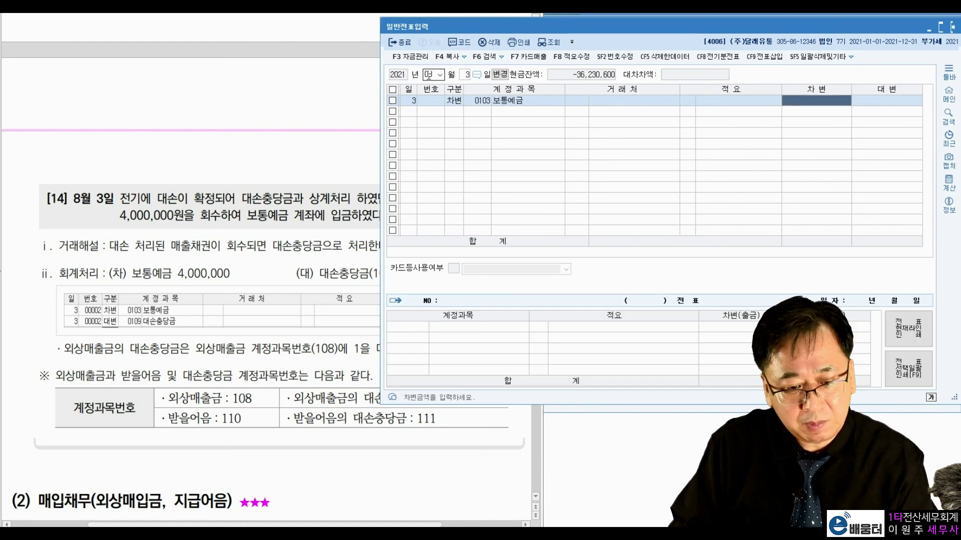
text(4000000)
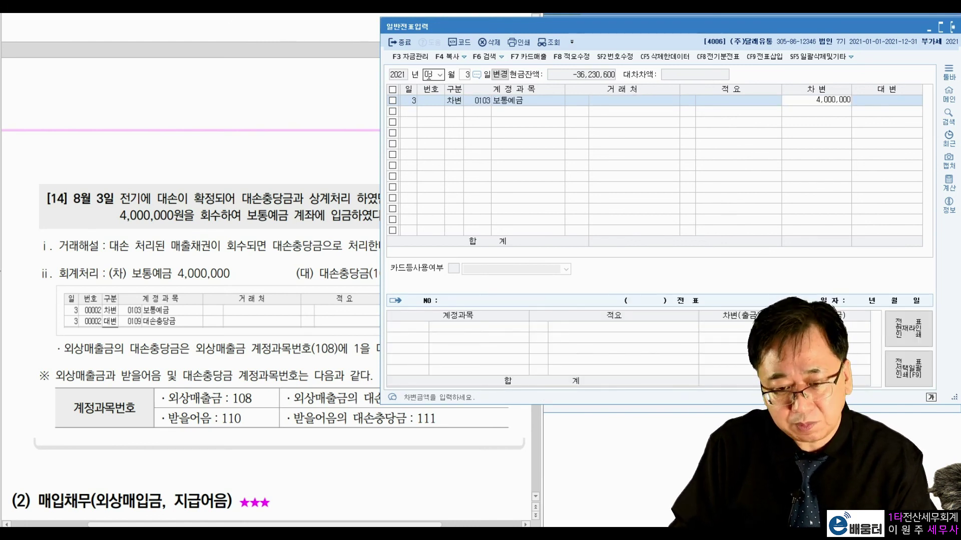
key(Return)
Add a credit line for 4,000,000 with account 0109 대손충당금 for 외상매출금, checking the receivable type in the textbook and leaving the counterparty empty.
text(4)
key(Return)
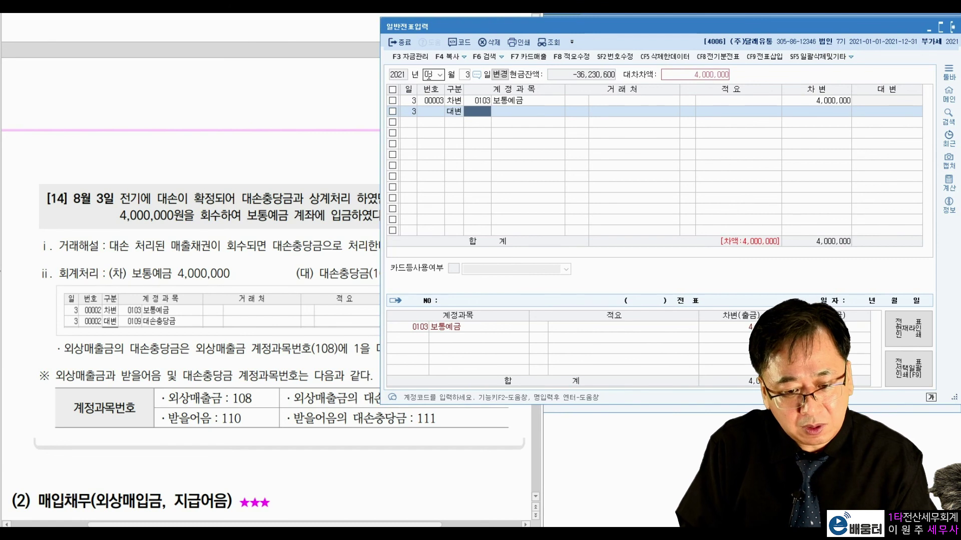
text(대손충)
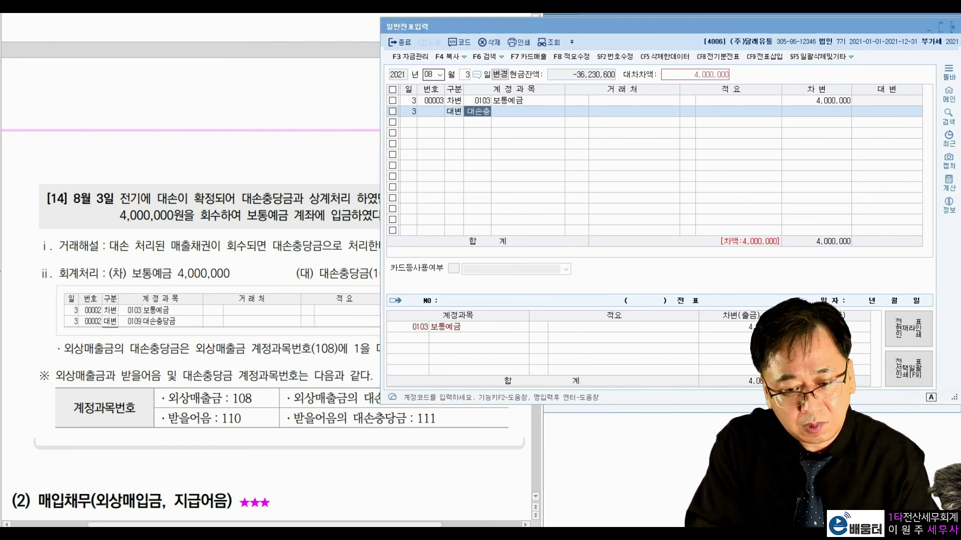
key(Return)
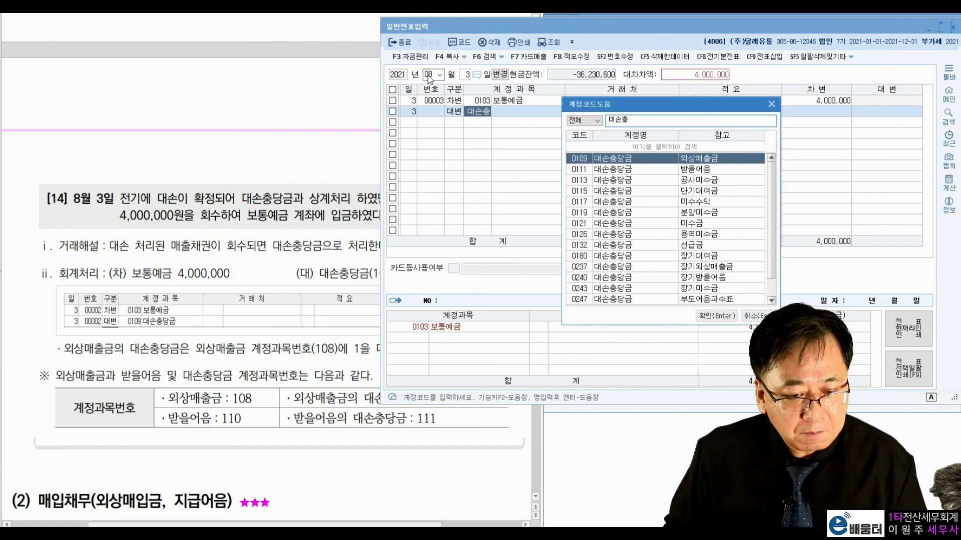
click(327, 178)
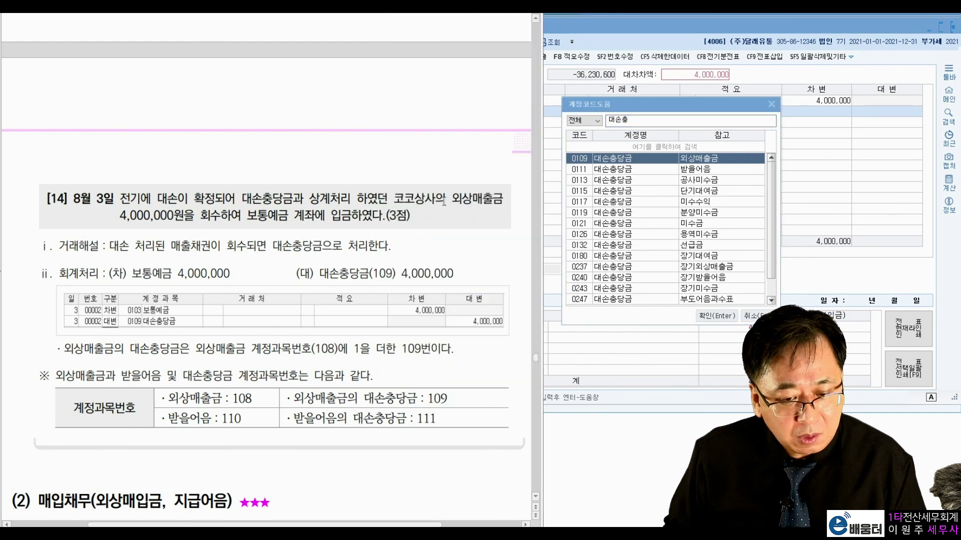
drag(451, 200, 494, 200)
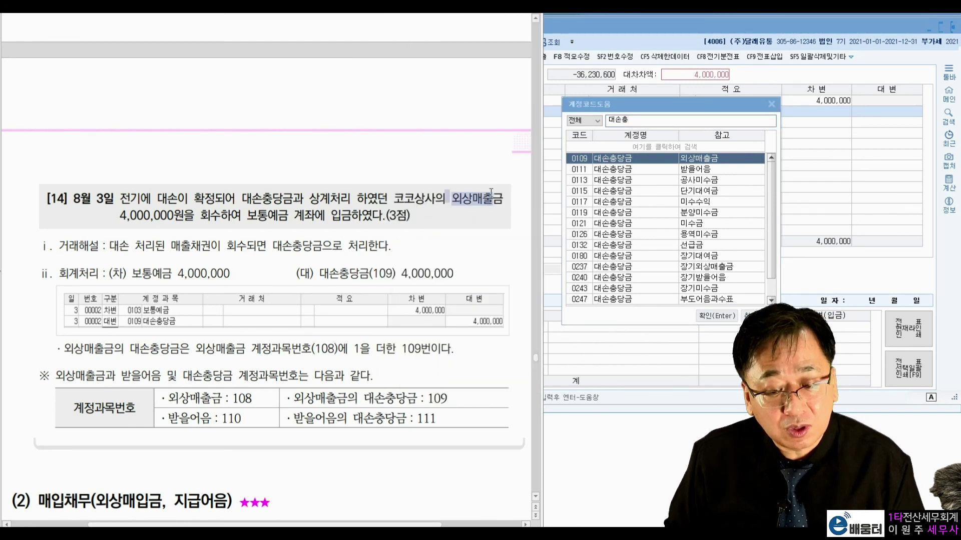
click(733, 154)
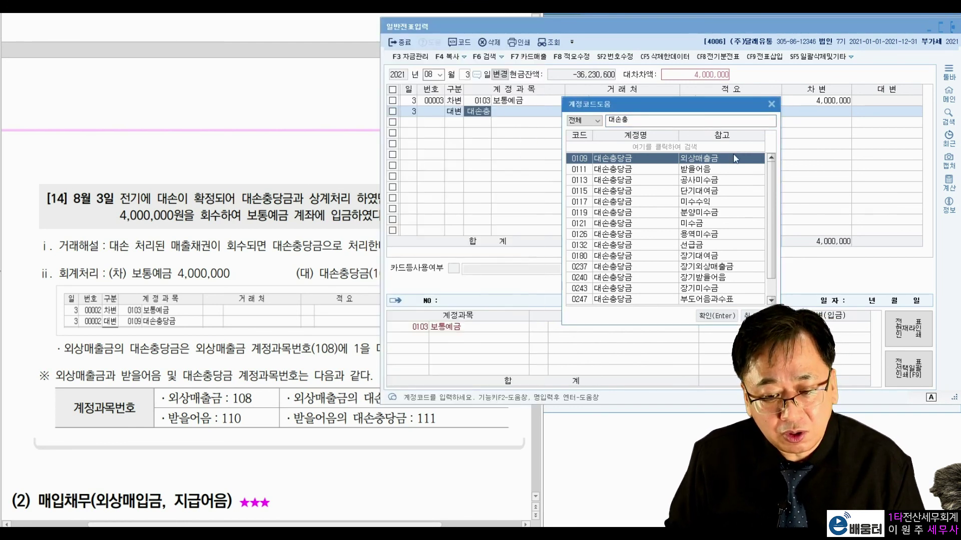
double_click(685, 159)
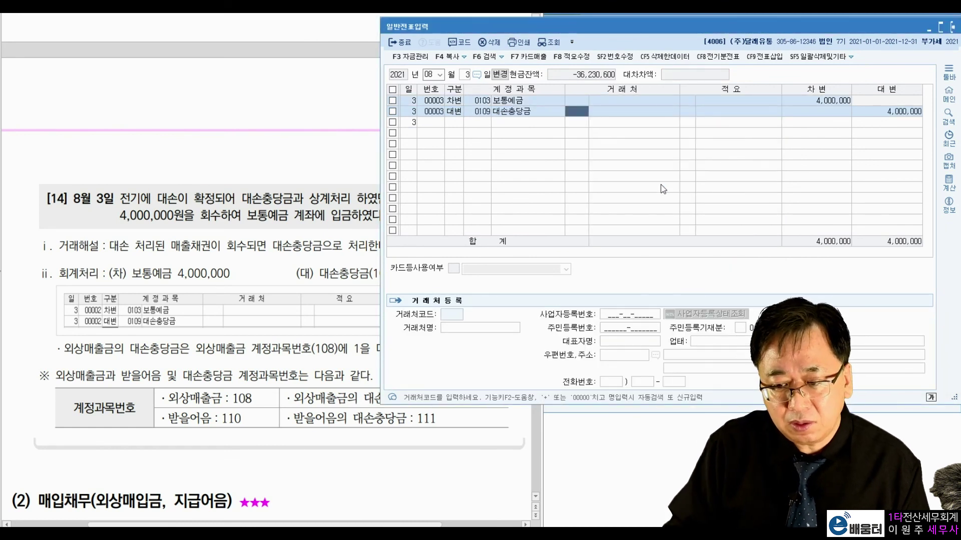
key(Return)
key(Return)
key(Return)
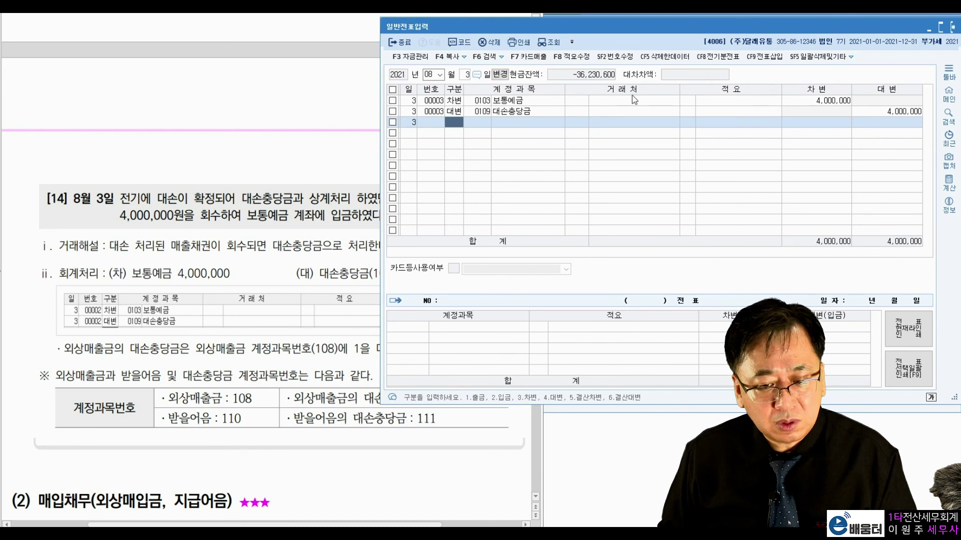
click(634, 111)
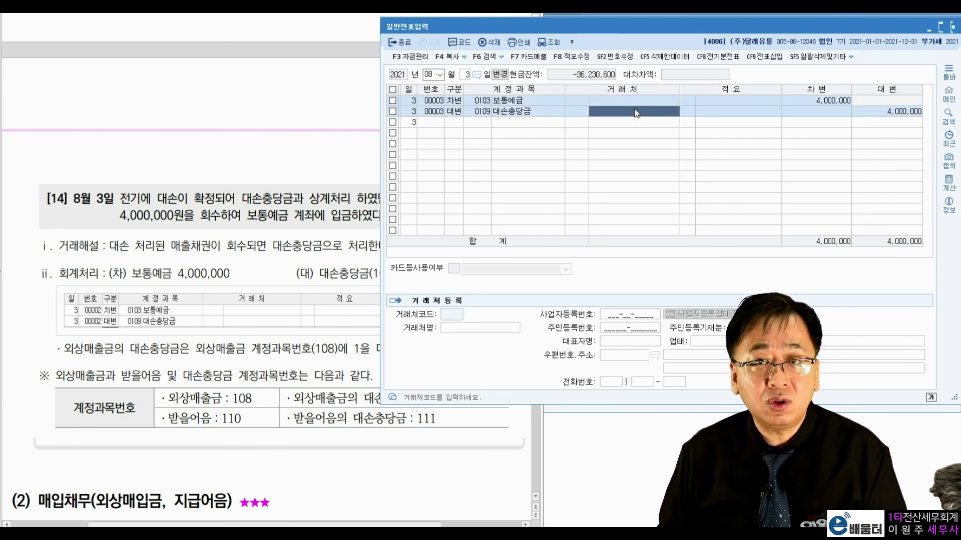
Bracket the textbook's account code table under transaction [14] and tick its 외상매출금, 받을어음 and 대손충당금 entries.
click(294, 263)
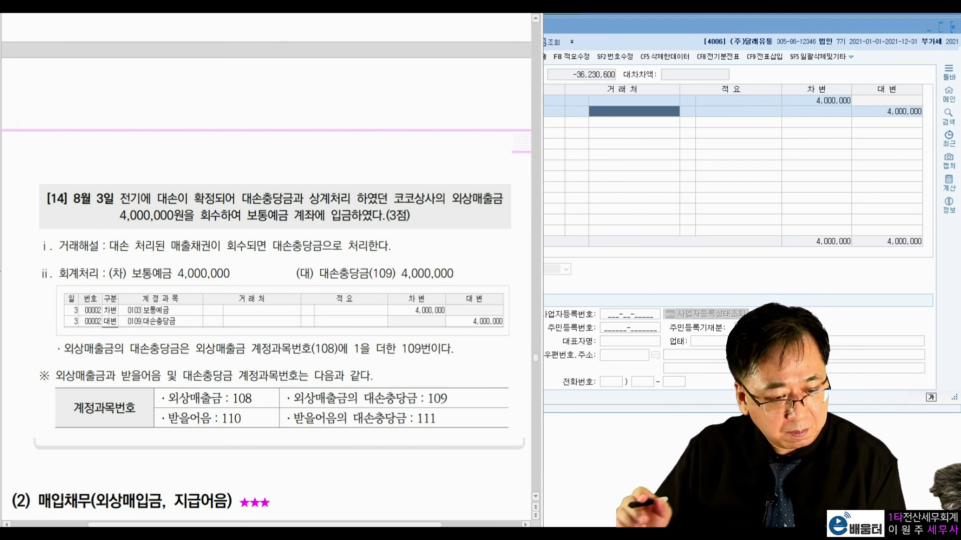
drag(304, 387, 360, 383)
drag(63, 402, 55, 429)
drag(67, 408, 70, 426)
mouse_move(461, 390)
mouse_down()
mouse_move(460, 434)
mouse_move(470, 436)
mouse_up()
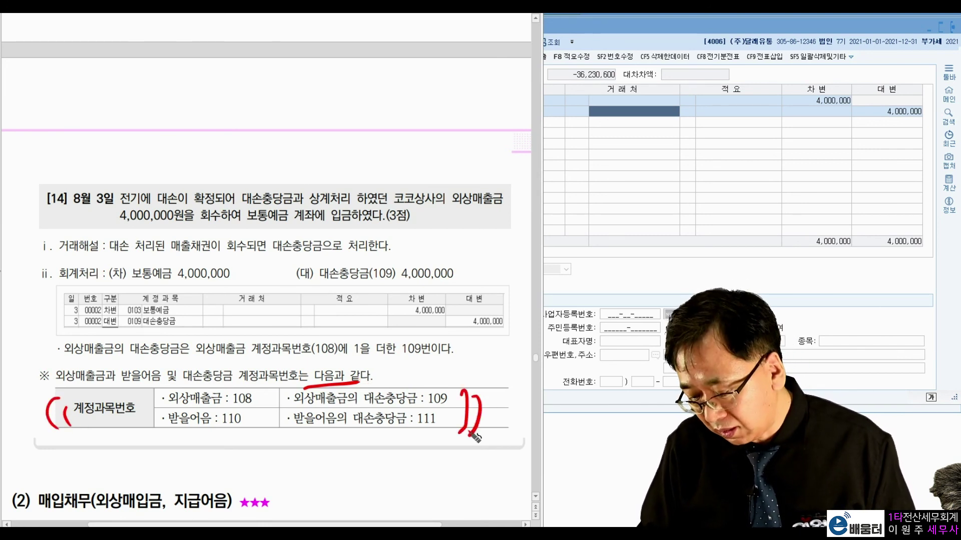
drag(261, 388, 255, 394)
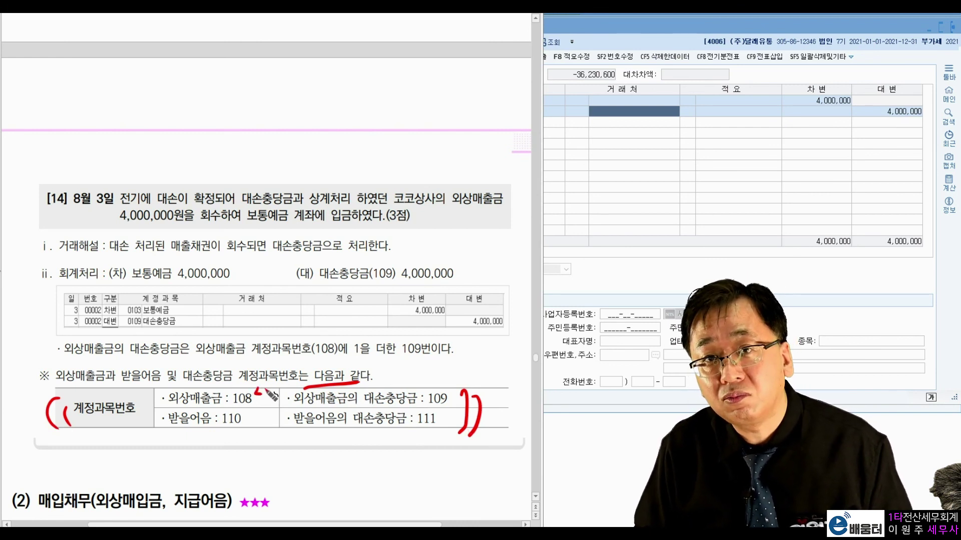
mouse_move(249, 415)
mouse_down()
mouse_move(252, 424)
mouse_move(262, 416)
mouse_up()
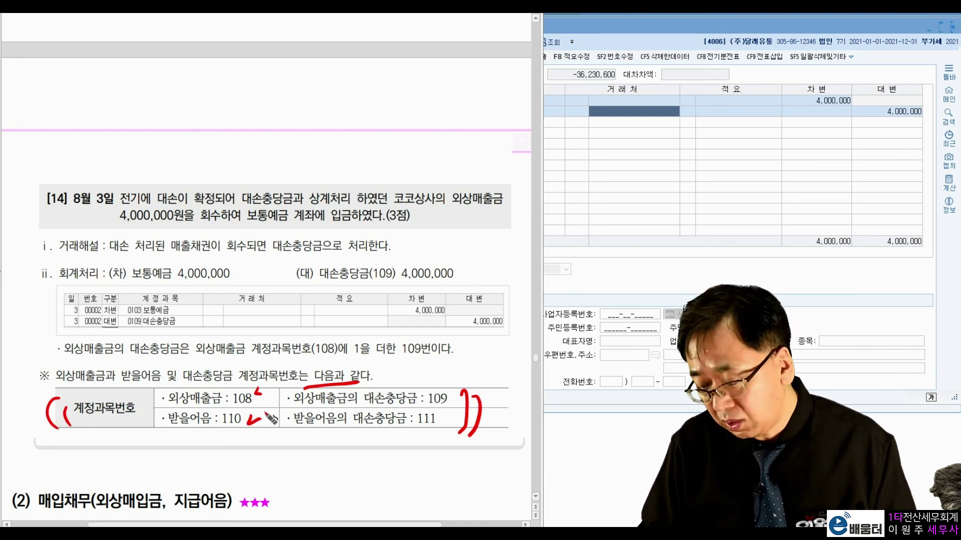
drag(404, 385, 413, 379)
click(260, 401)
click(262, 428)
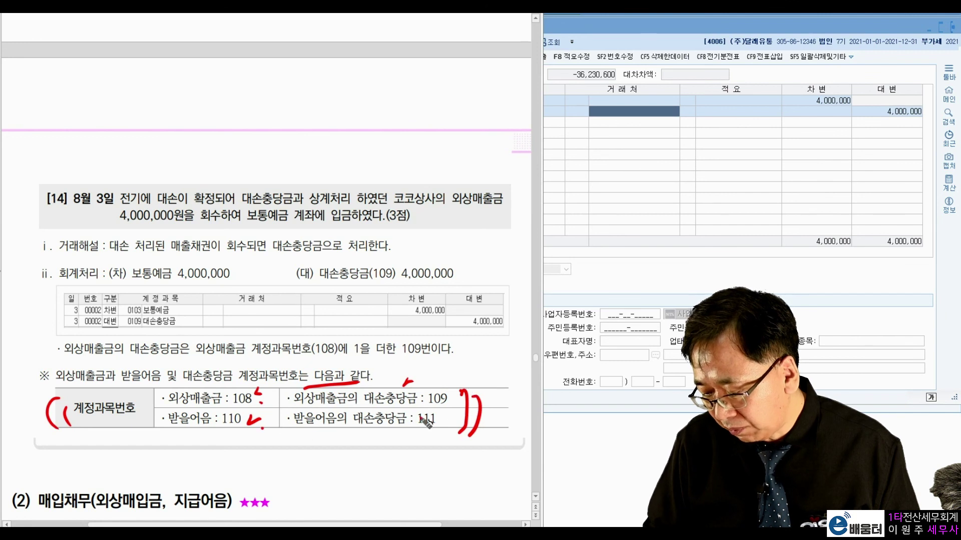
click(455, 419)
Underline the account codes 108, 109, 110 and 111 in the textbook's code table.
drag(232, 409, 260, 407)
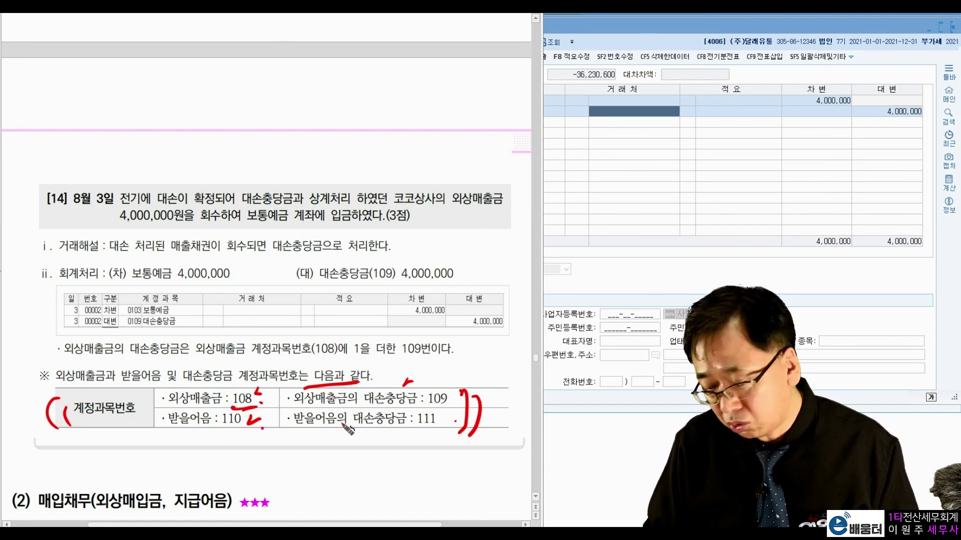
drag(436, 404, 459, 410)
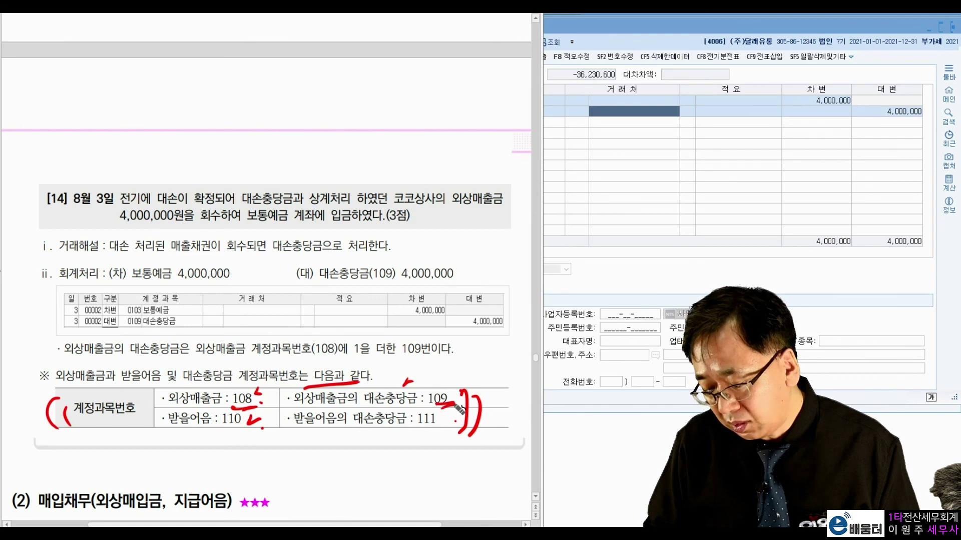
drag(226, 436, 242, 427)
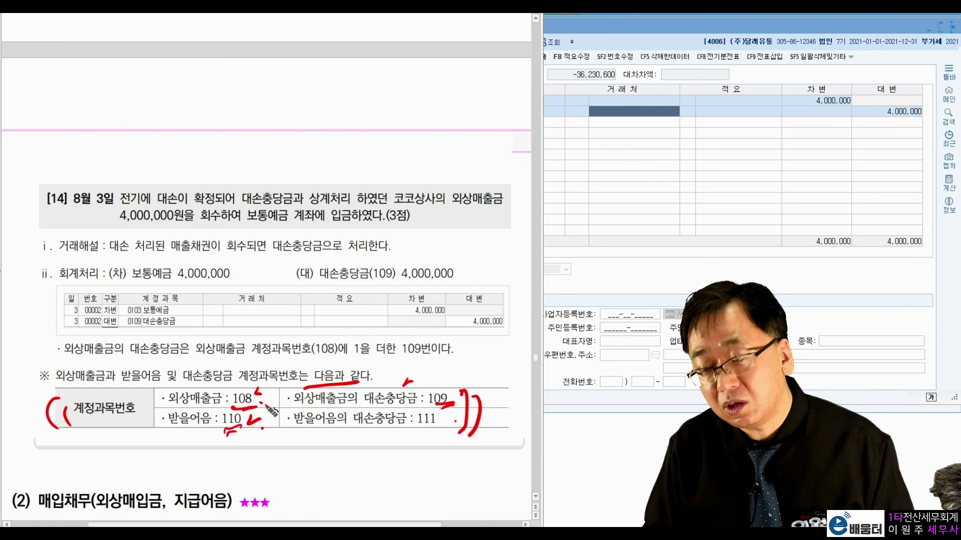
drag(419, 428, 437, 433)
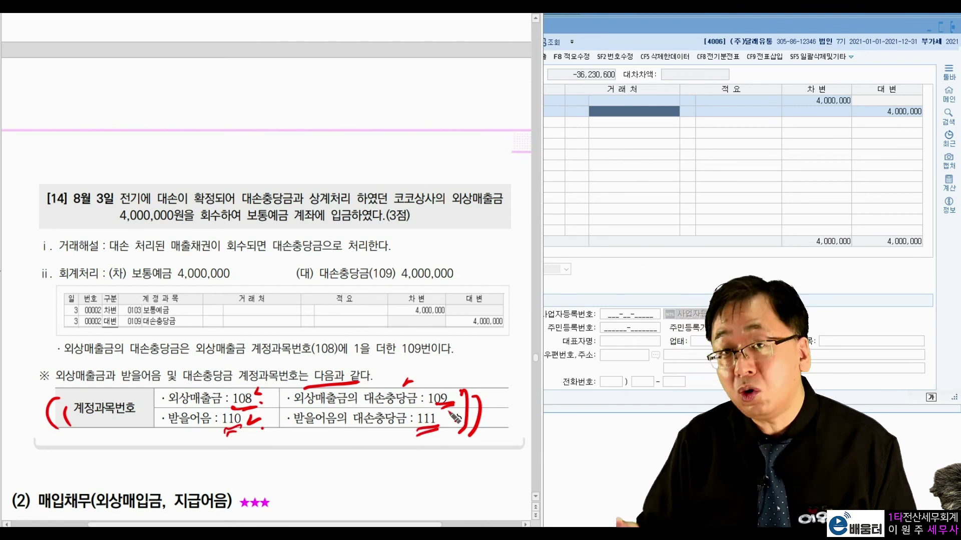